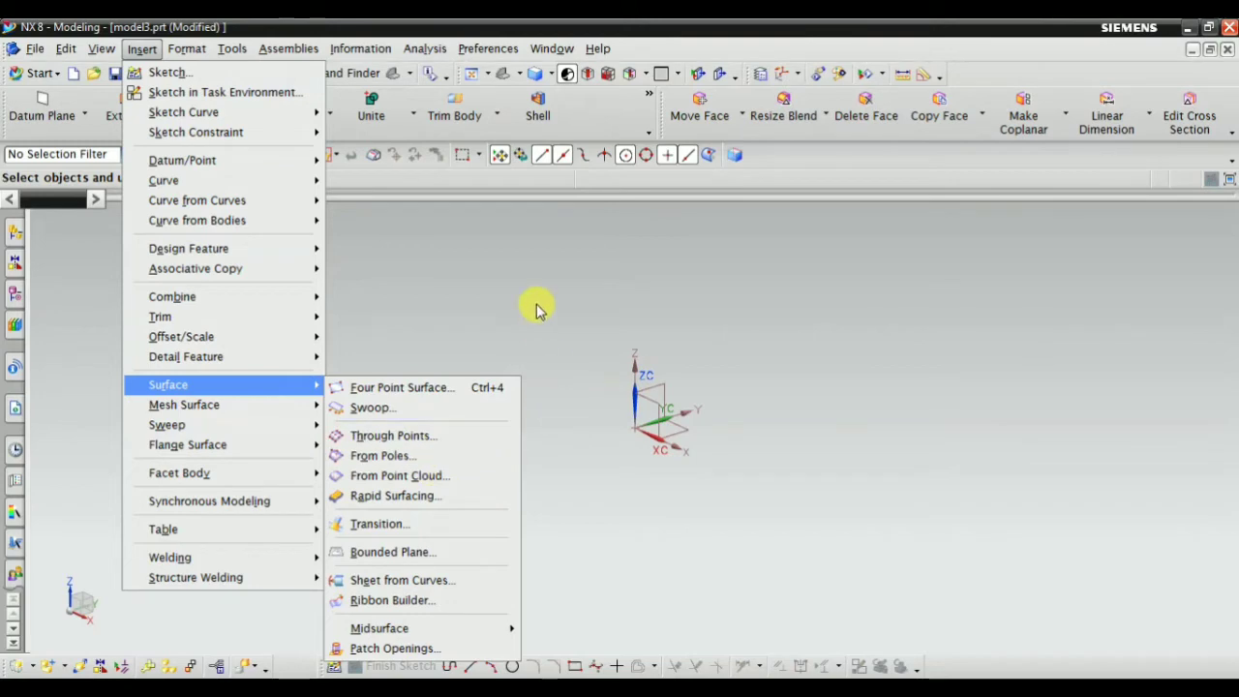
Step: Create a four-point surface on the XY plane with its corners placed freehand around the datum coordinate system
click(397, 388)
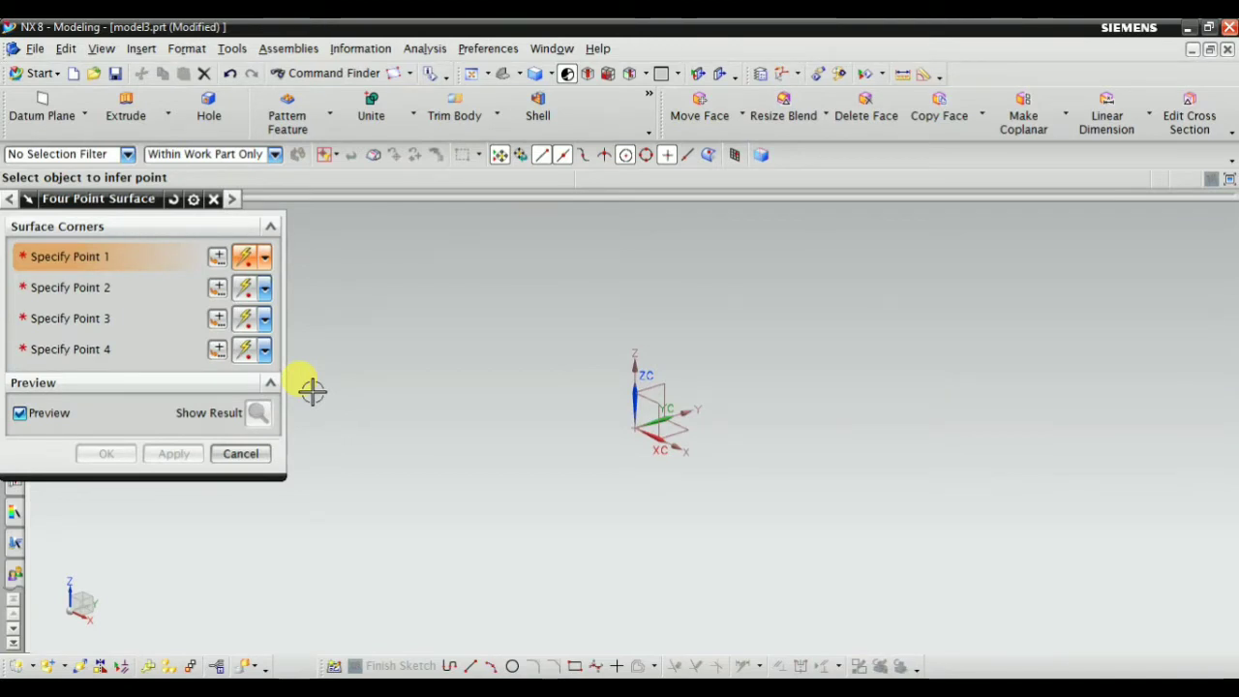
click(414, 403)
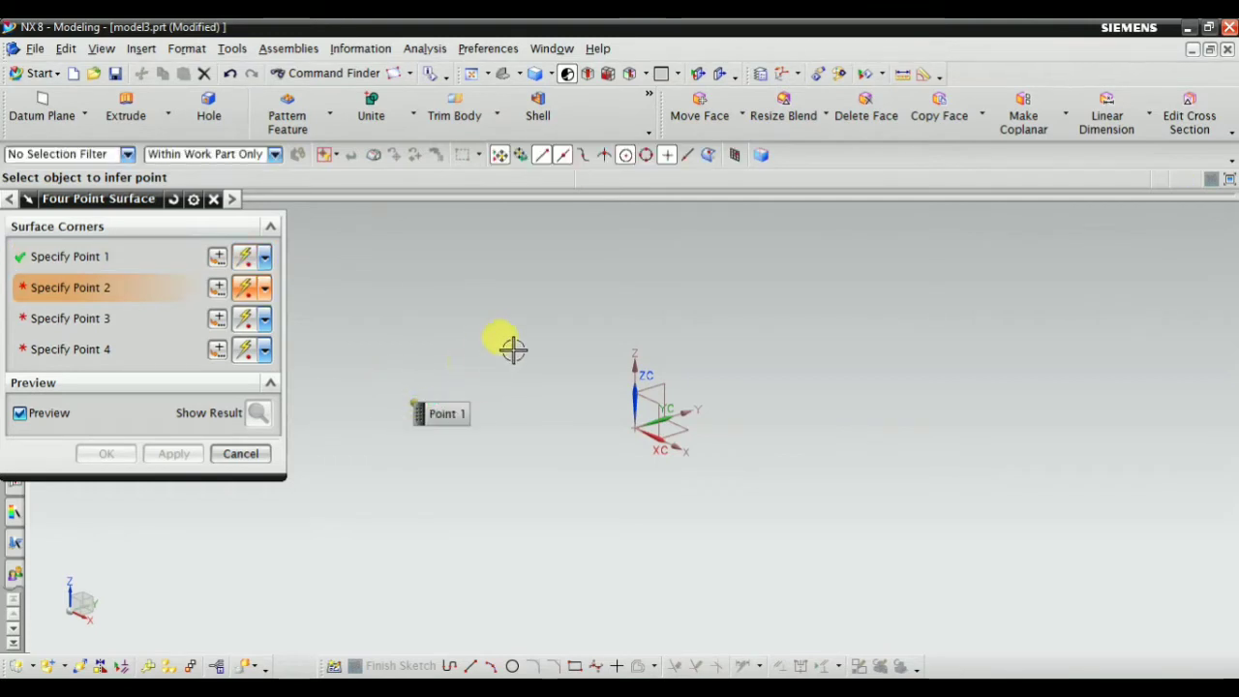
click(570, 357)
click(767, 393)
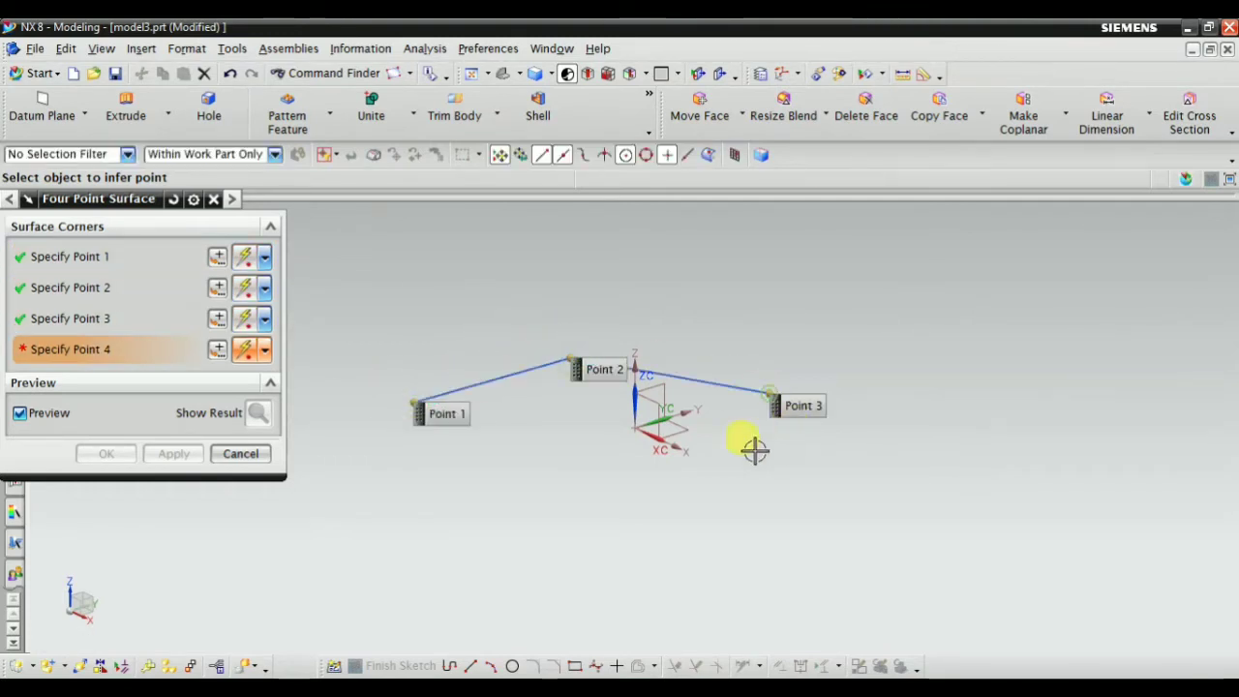
click(569, 500)
middle_drag(520, 533, 468, 531)
click(259, 413)
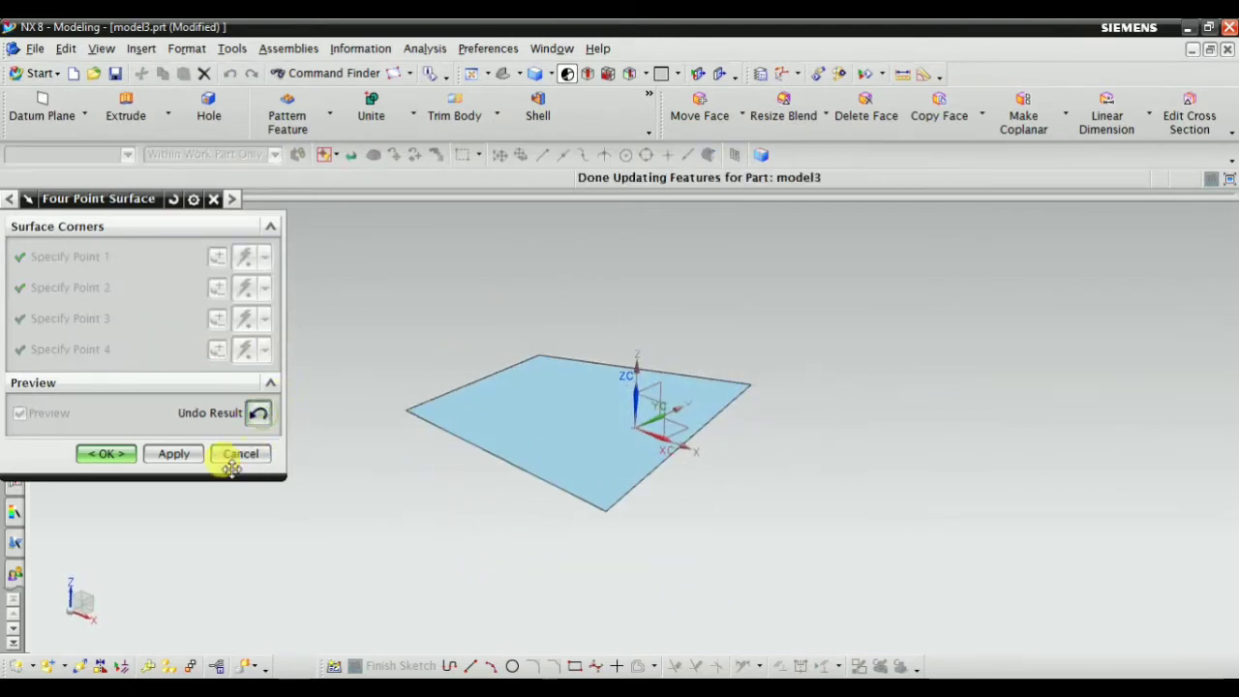
click(175, 455)
Step: Place the four corner points of a second four-point surface in the empty area beside the first one
scroll(395, 519, down, 5)
scroll(646, 482, up, 3)
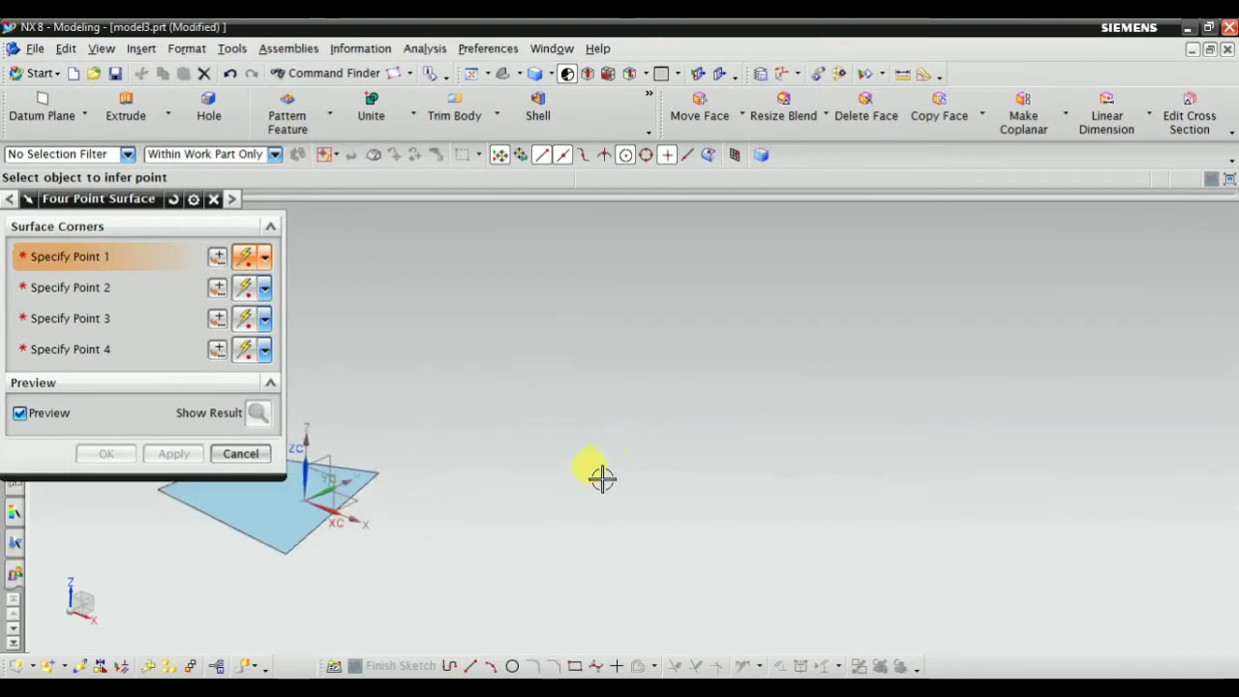
click(600, 480)
click(773, 366)
click(965, 498)
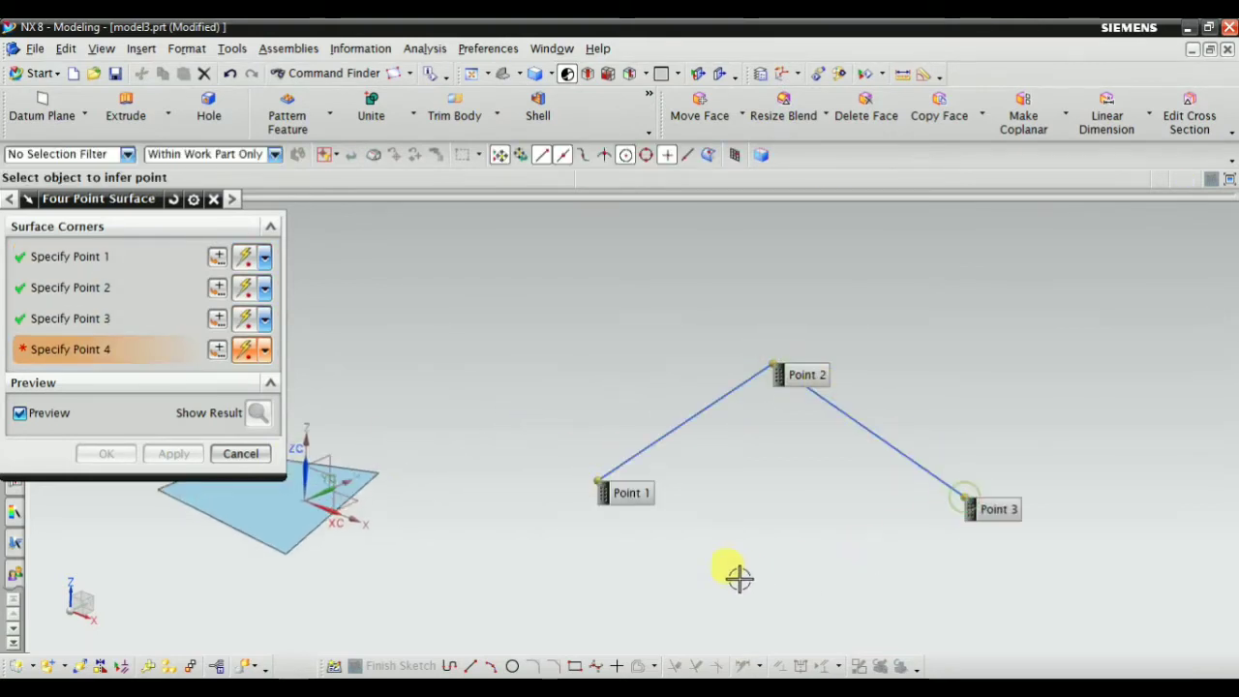
click(774, 474)
Step: Move the second surface's Point 4 to about X=200, Y=90 and Point 1 to about X=-20, Y=205, then create the surface
middle_drag(691, 561, 677, 518)
drag(792, 496, 670, 585)
middle_drag(511, 553, 567, 523)
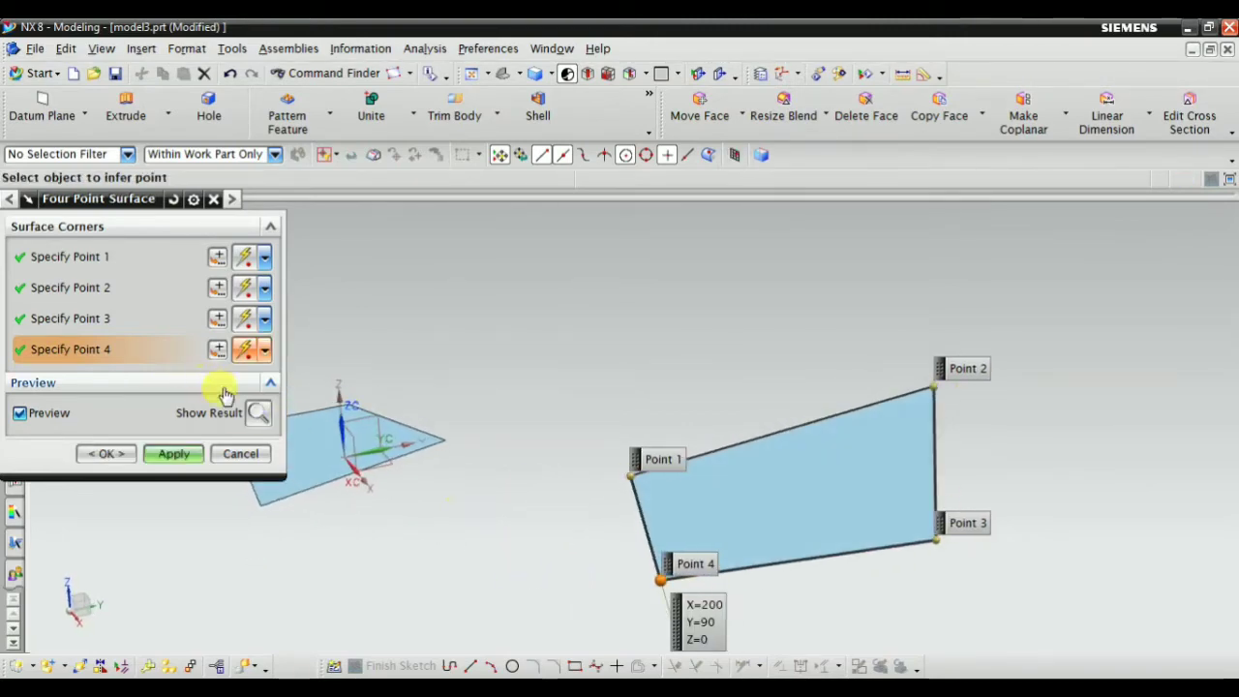
drag(668, 465, 745, 355)
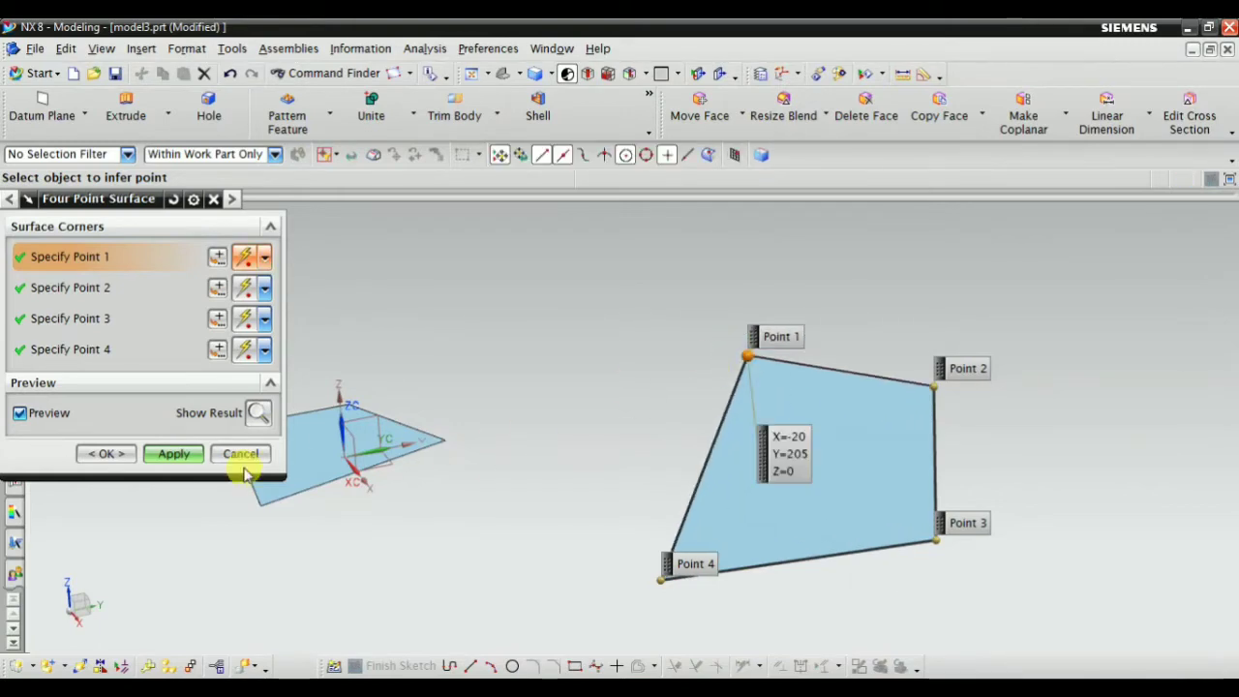
click(109, 454)
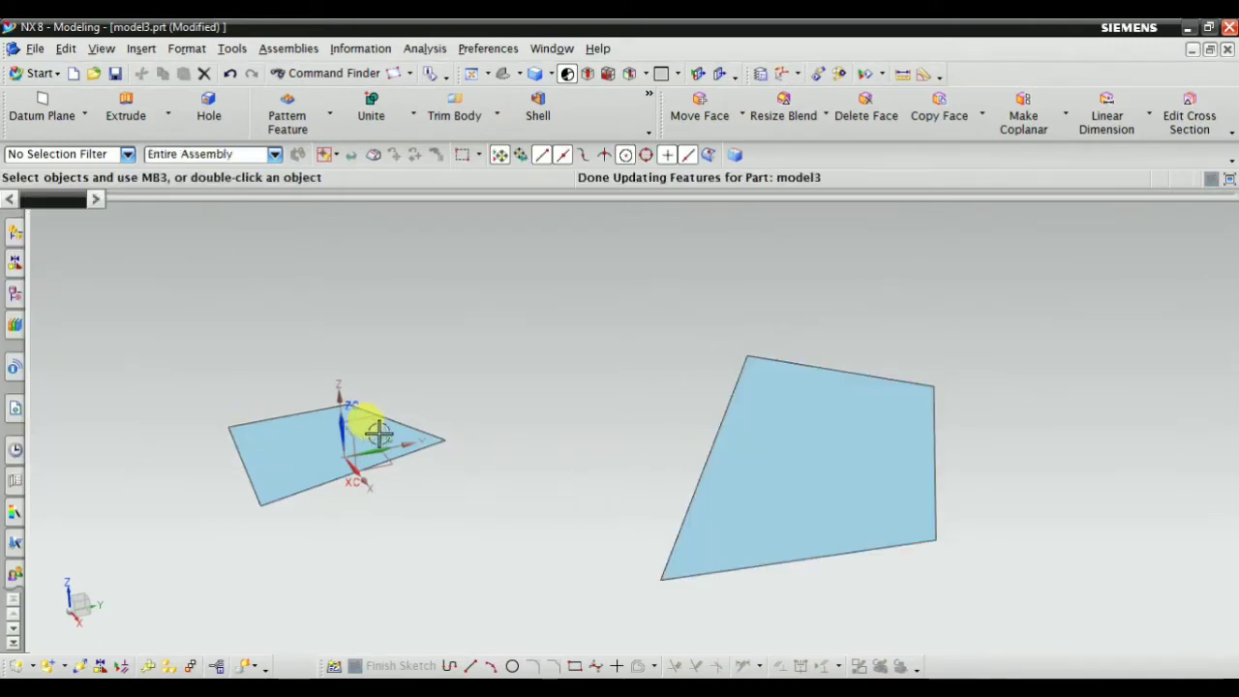
Step: Try to delete both four-point surface bodies through the model history
click(501, 76)
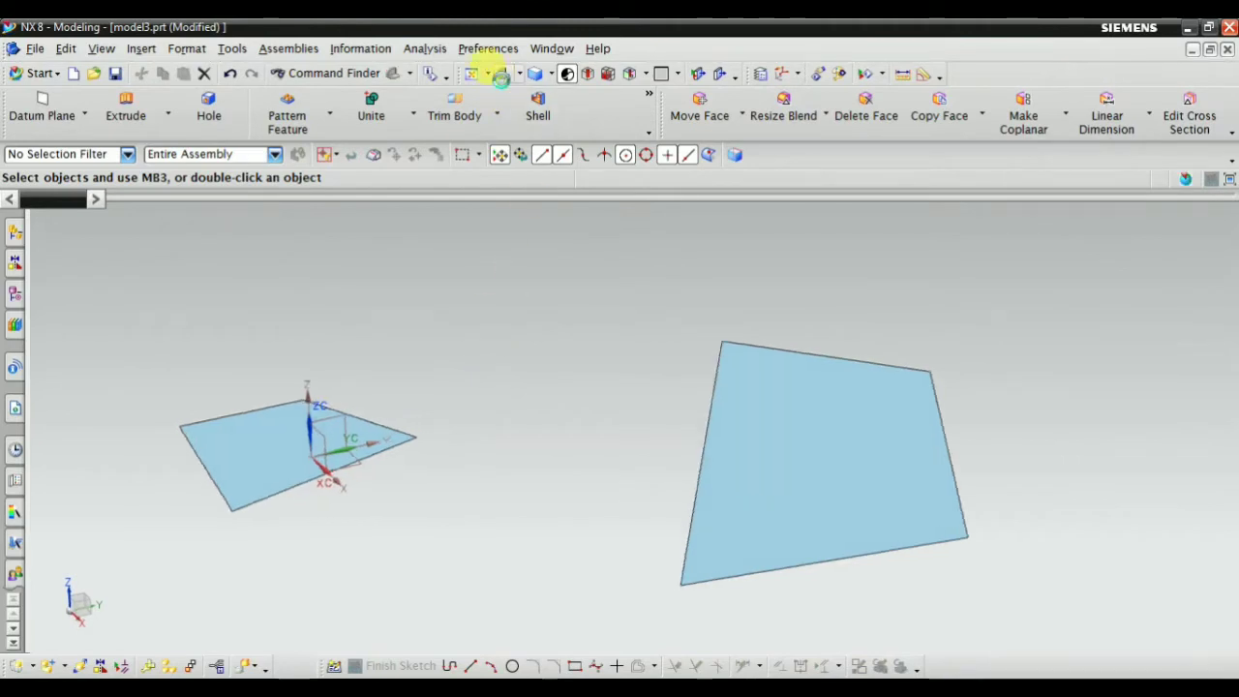
click(15, 296)
click(116, 353)
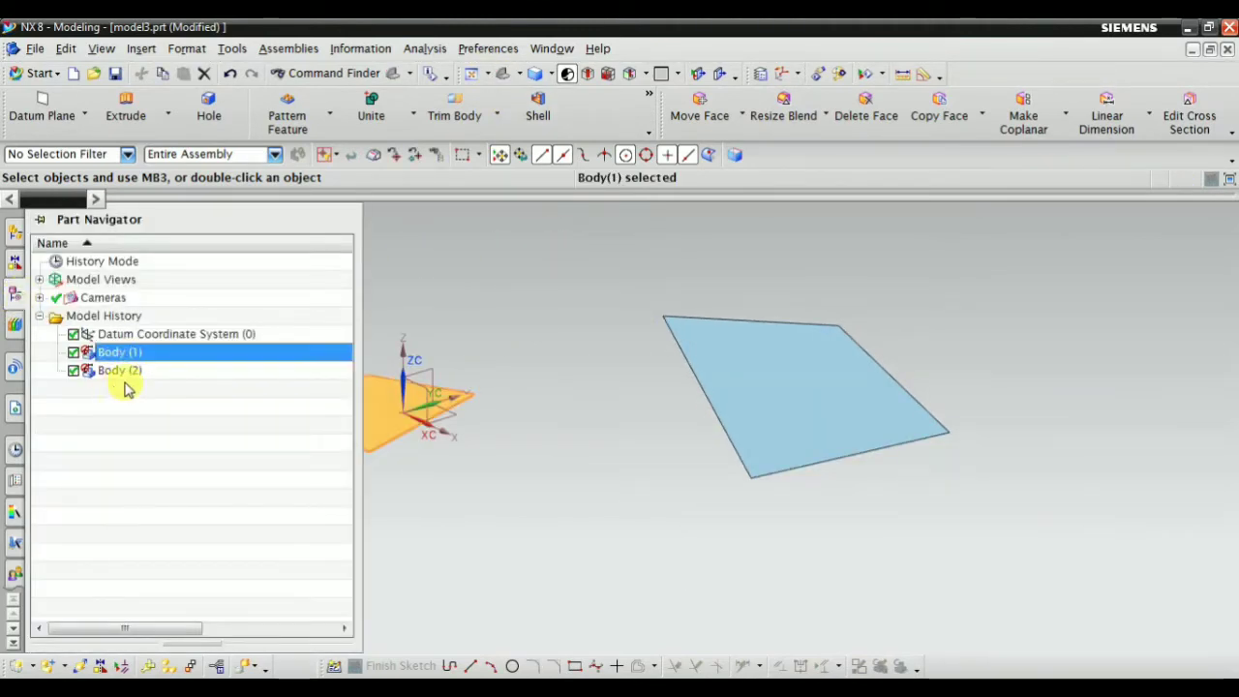
scroll(718, 466, down, 3)
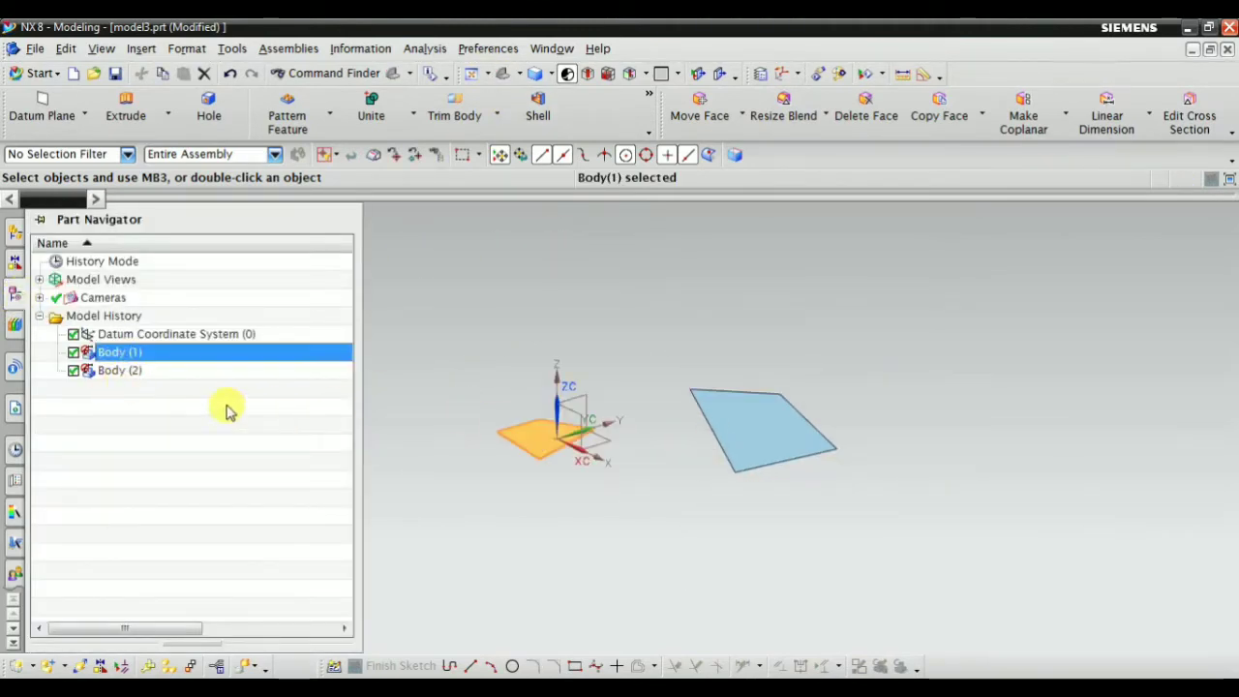
ctrl+click(110, 350)
ctrl+click(116, 351)
ctrl+click(122, 371)
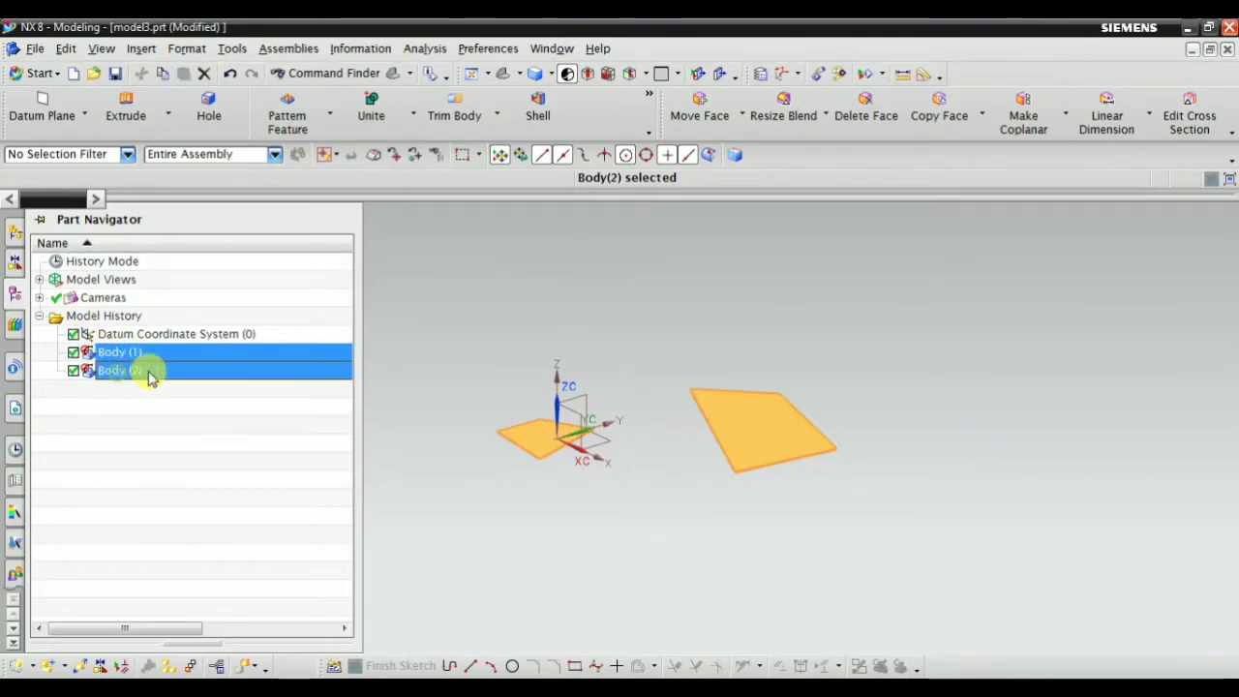
right_click(139, 371)
click(175, 537)
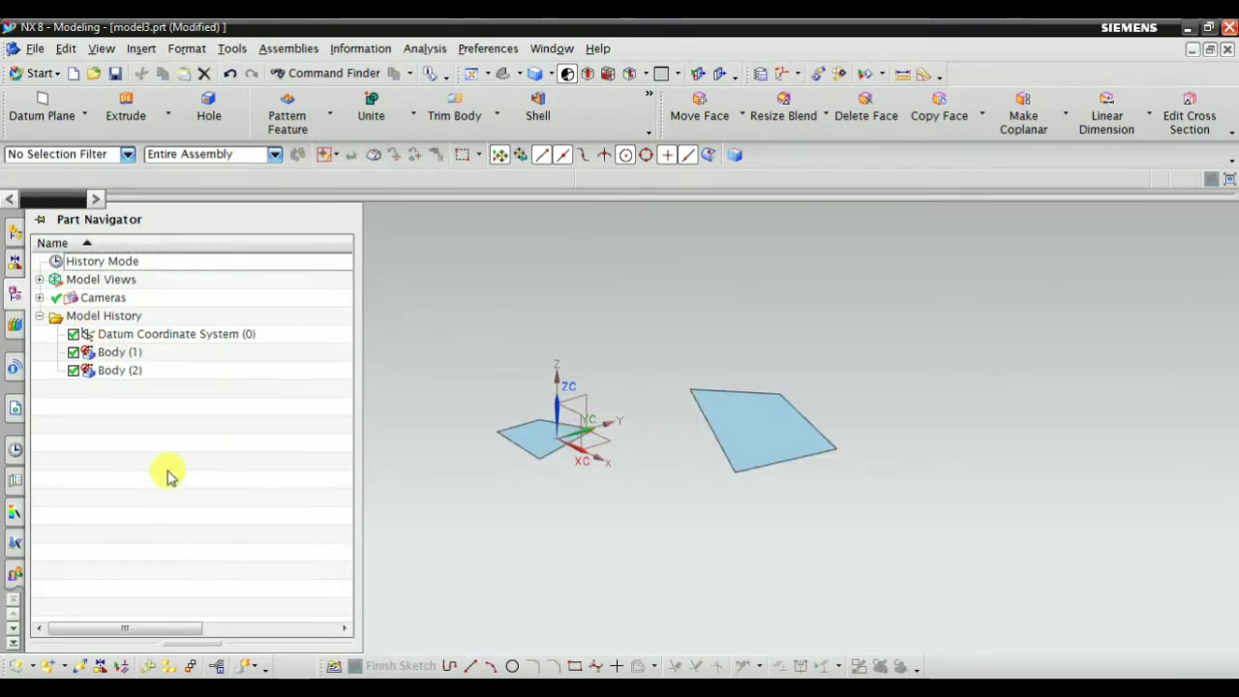
Step: Delete Body (1) and Body (2) from the model history
click(120, 354)
ctrl+click(122, 371)
right_click(124, 374)
click(155, 543)
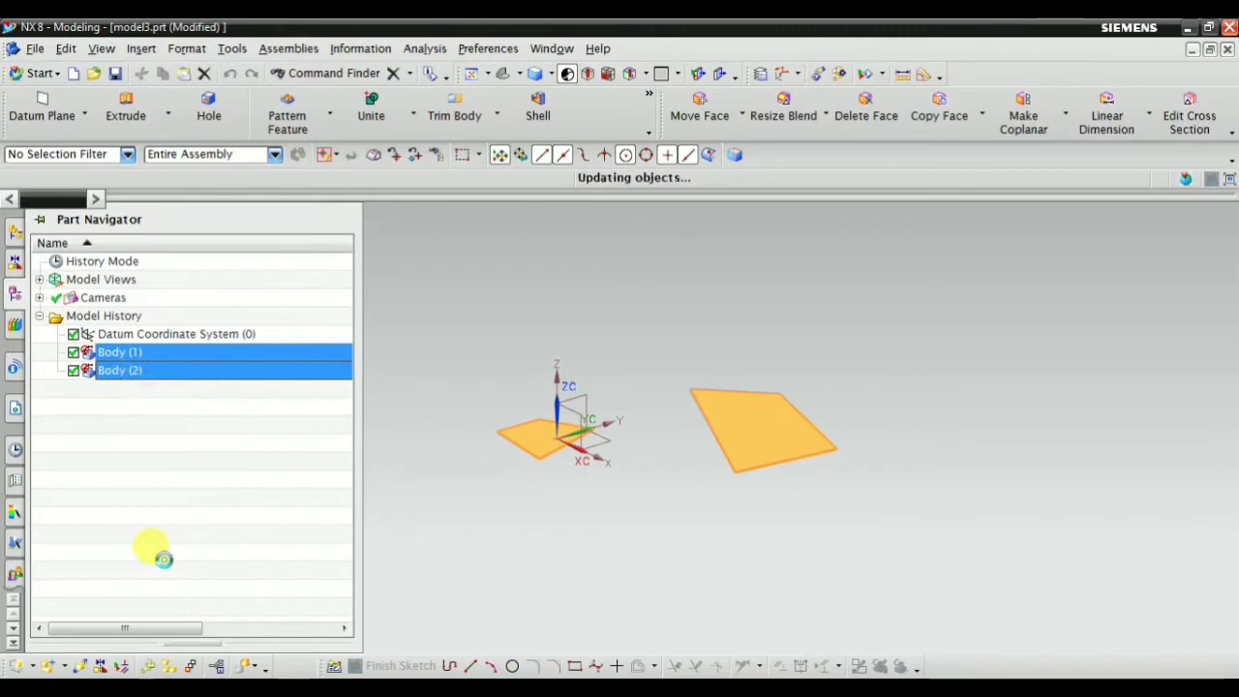
Step: Create a Swoop surface with its first corner at the absolute origin (0, 0, 0) and the opposite corner placed freehand on the XY plane
click(141, 48)
mouse_move(255, 387)
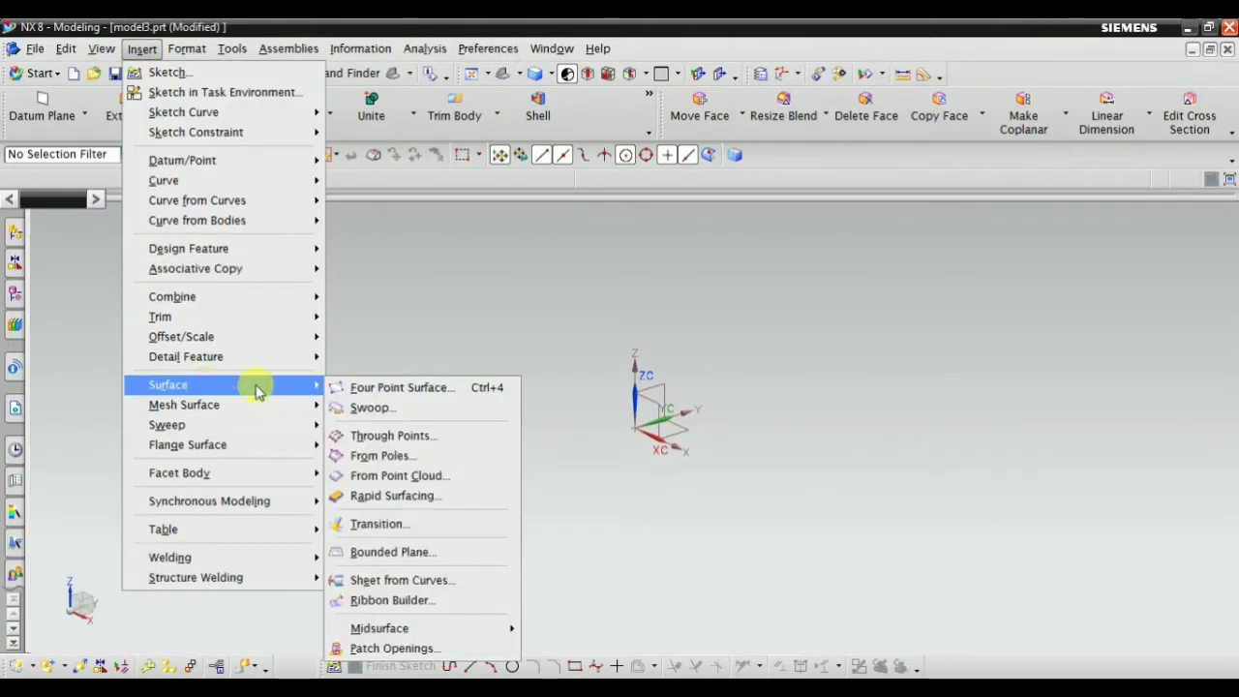
click(397, 416)
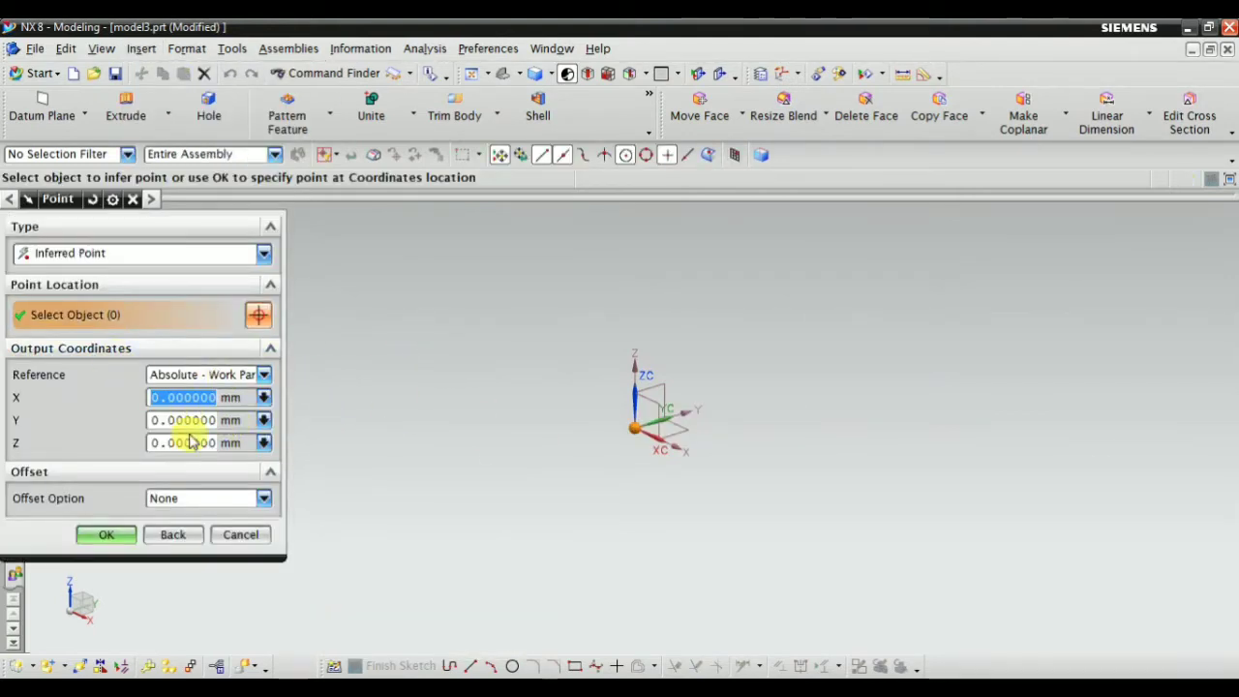
shift+middle_drag(582, 500, 562, 527)
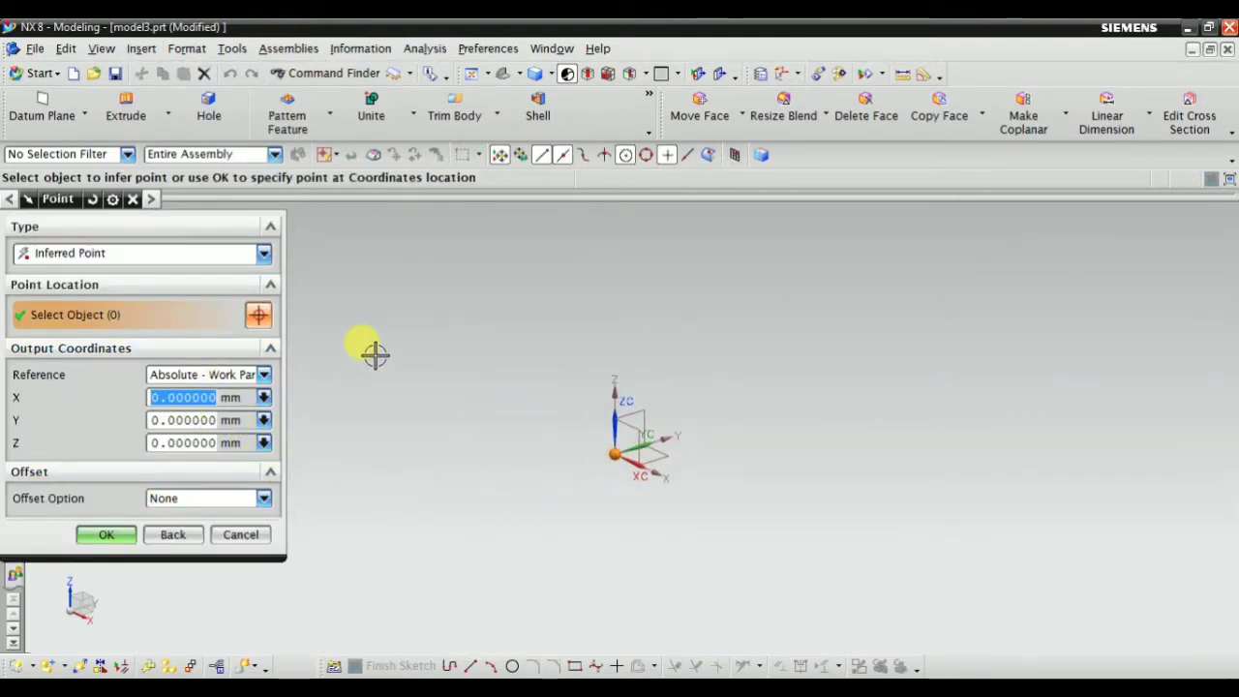
click(106, 536)
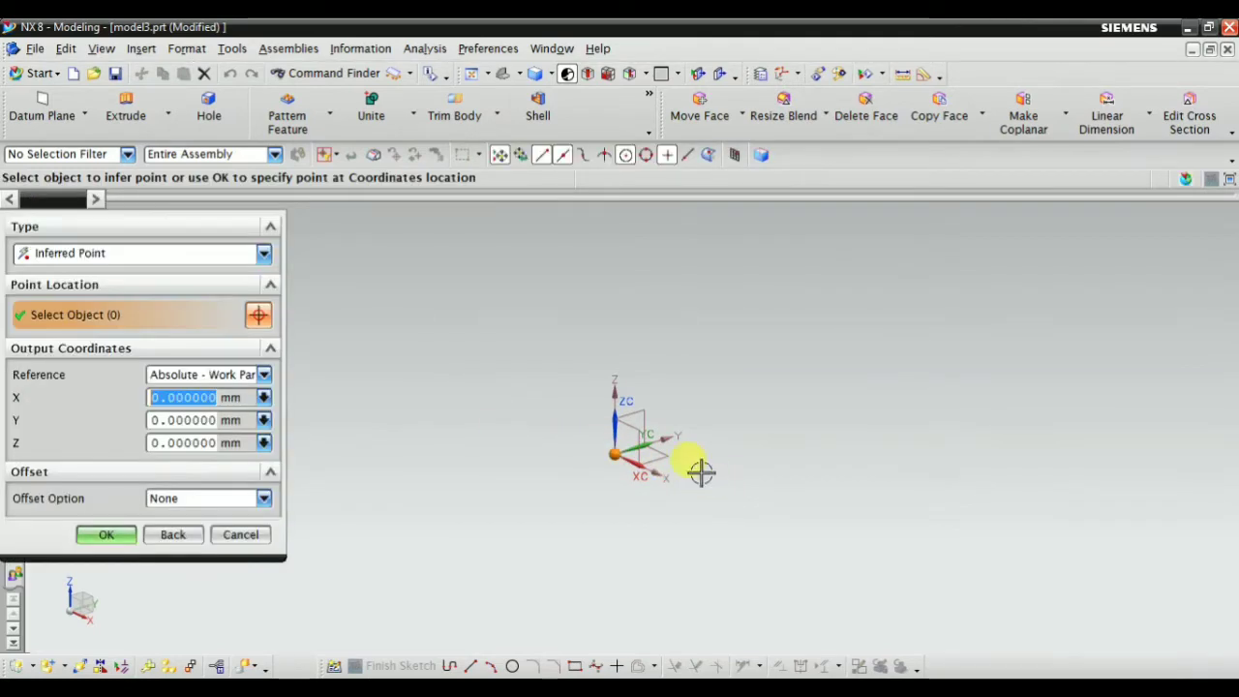
shift+middle_drag(726, 435, 1036, 435)
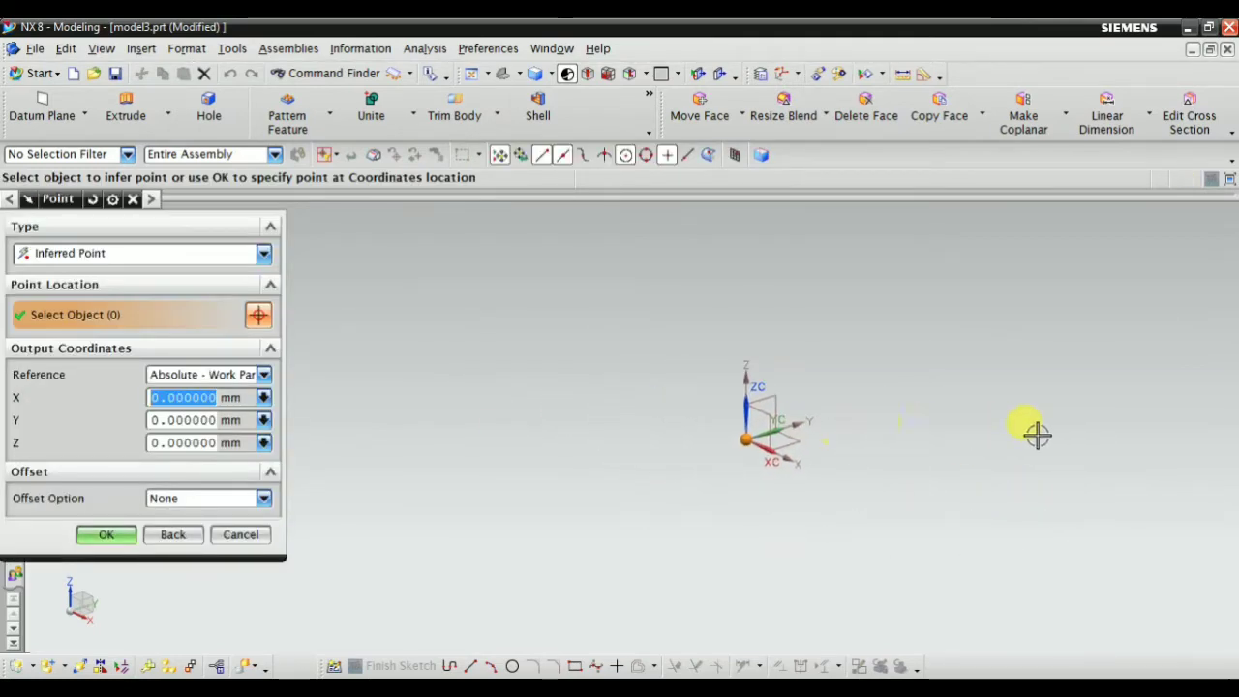
scroll(836, 430, down, 1)
scroll(1142, 443, up, 4)
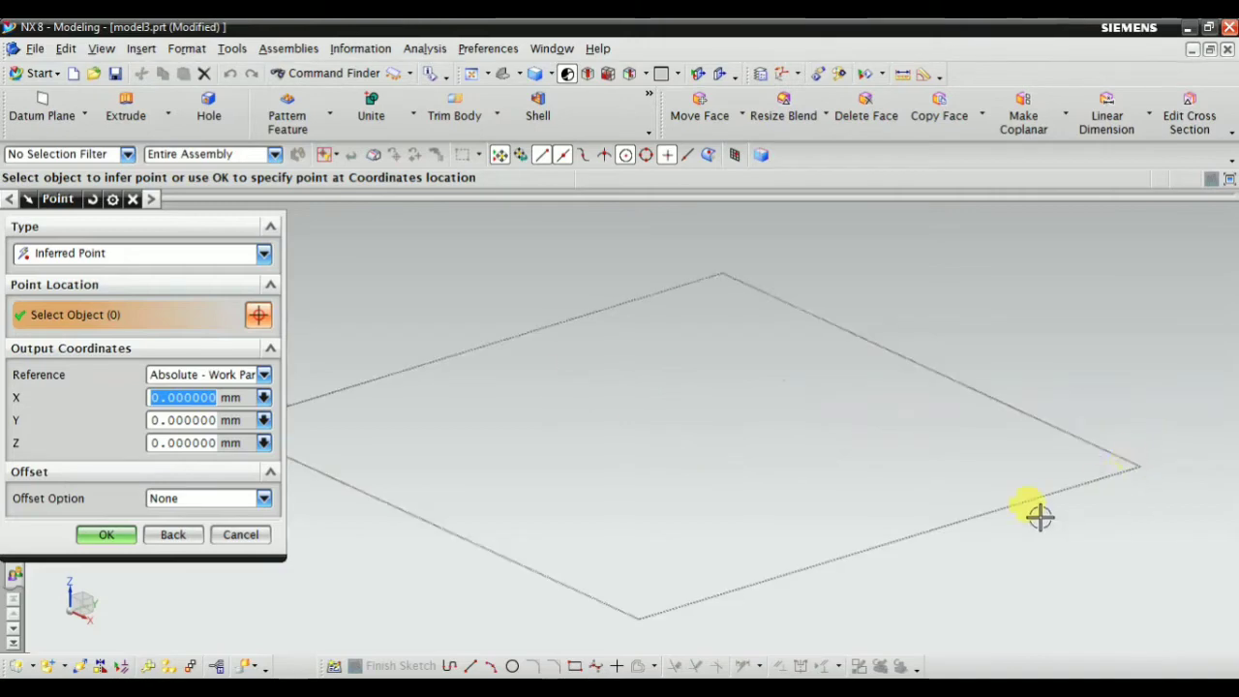
scroll(974, 539, down, 3)
click(1169, 514)
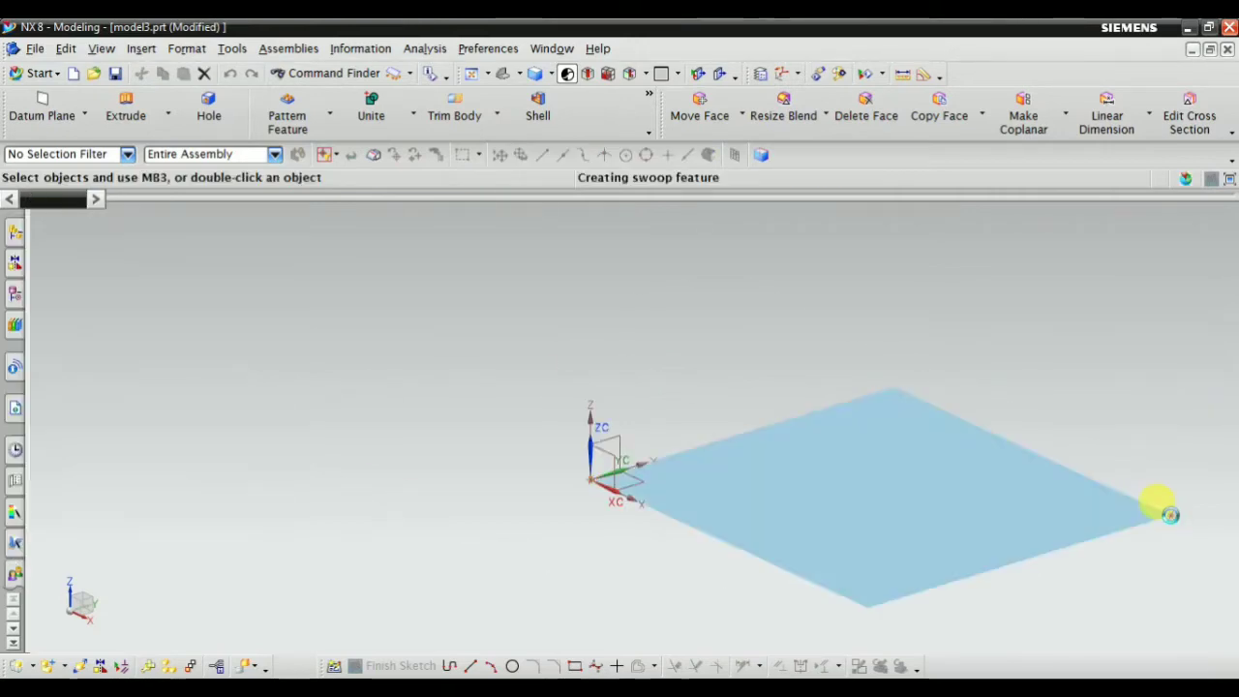
Step: Shape the swoop with the Horizontal control, setting Stretch to about 44.66, Bend to about 75.49 and Skew to about 41.91
middle_drag(967, 550, 949, 589)
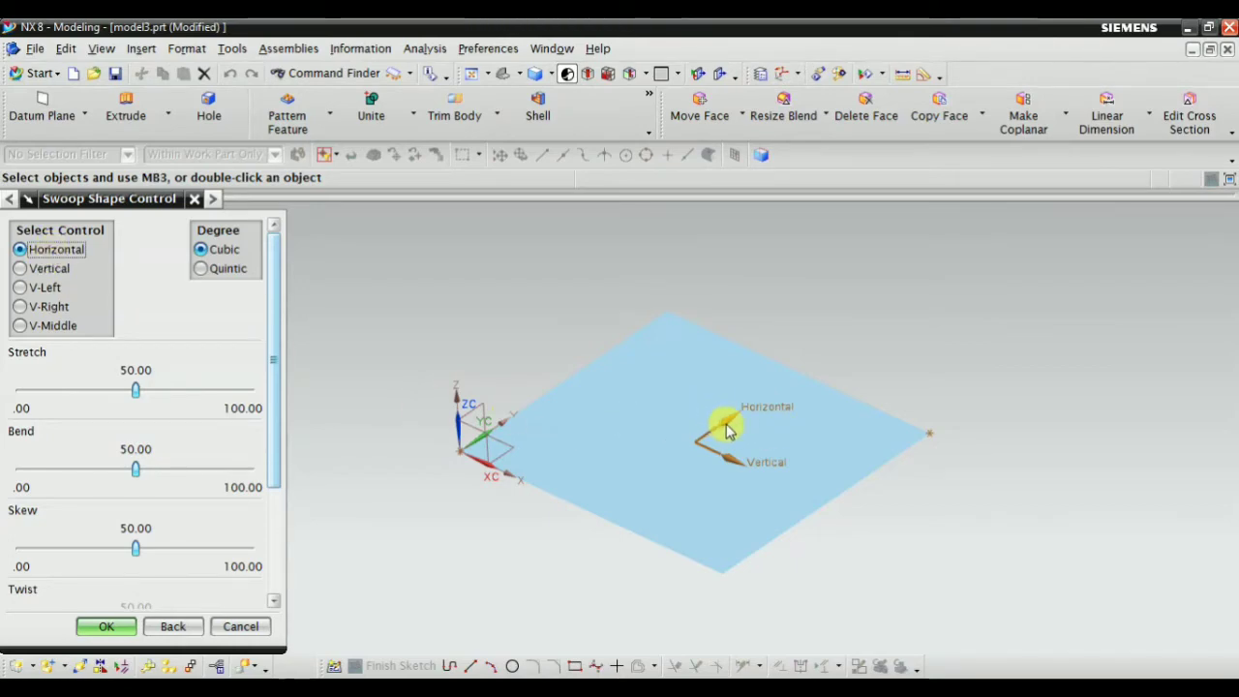
mouse_move(135, 391)
mouse_down()
mouse_move(235, 392)
mouse_move(98, 391)
mouse_move(124, 407)
mouse_up()
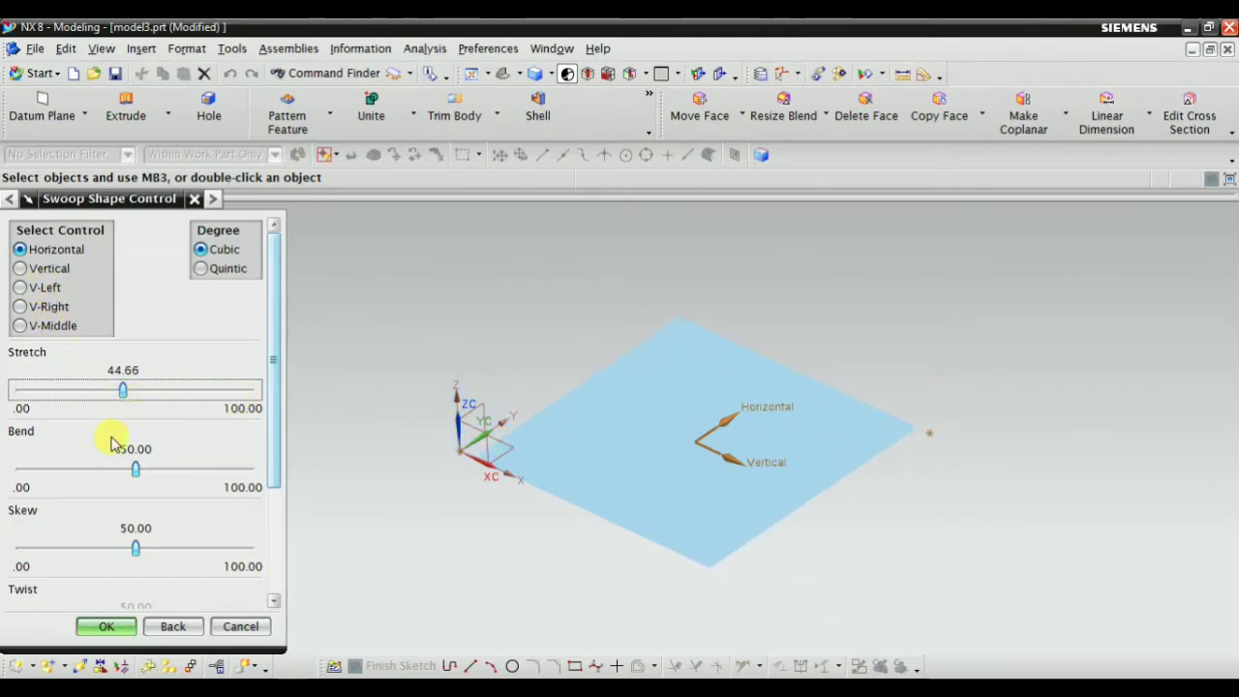
drag(136, 473, 196, 472)
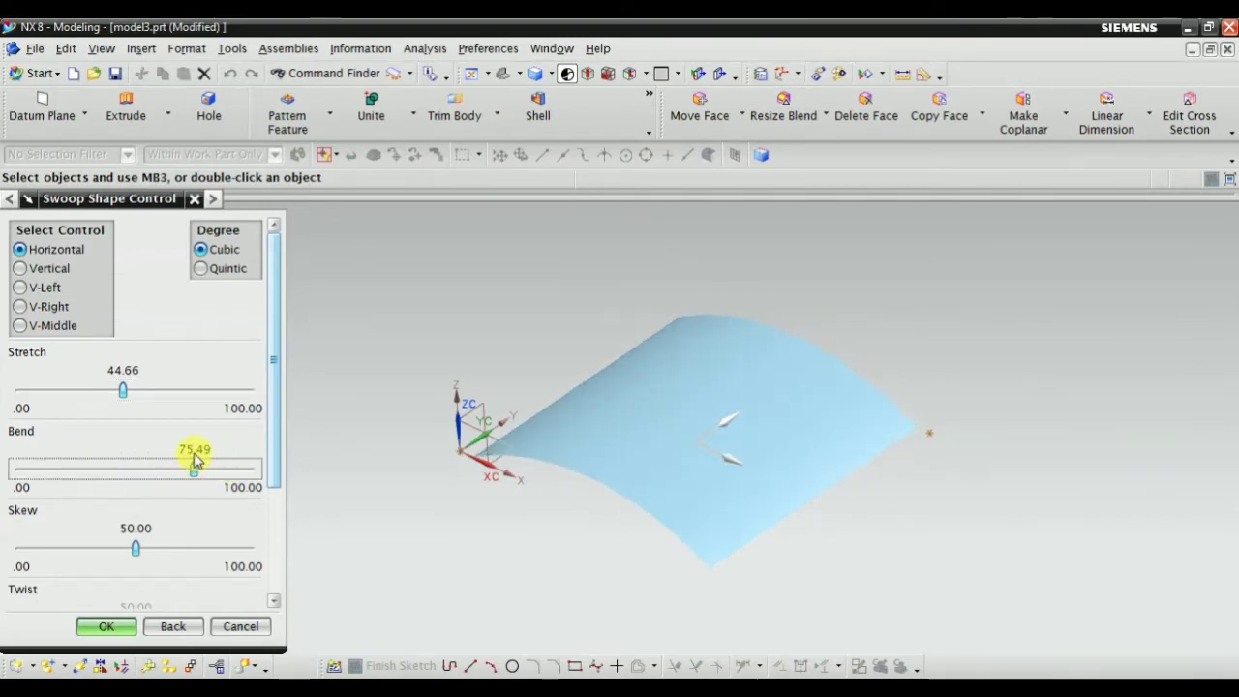
drag(159, 550, 117, 550)
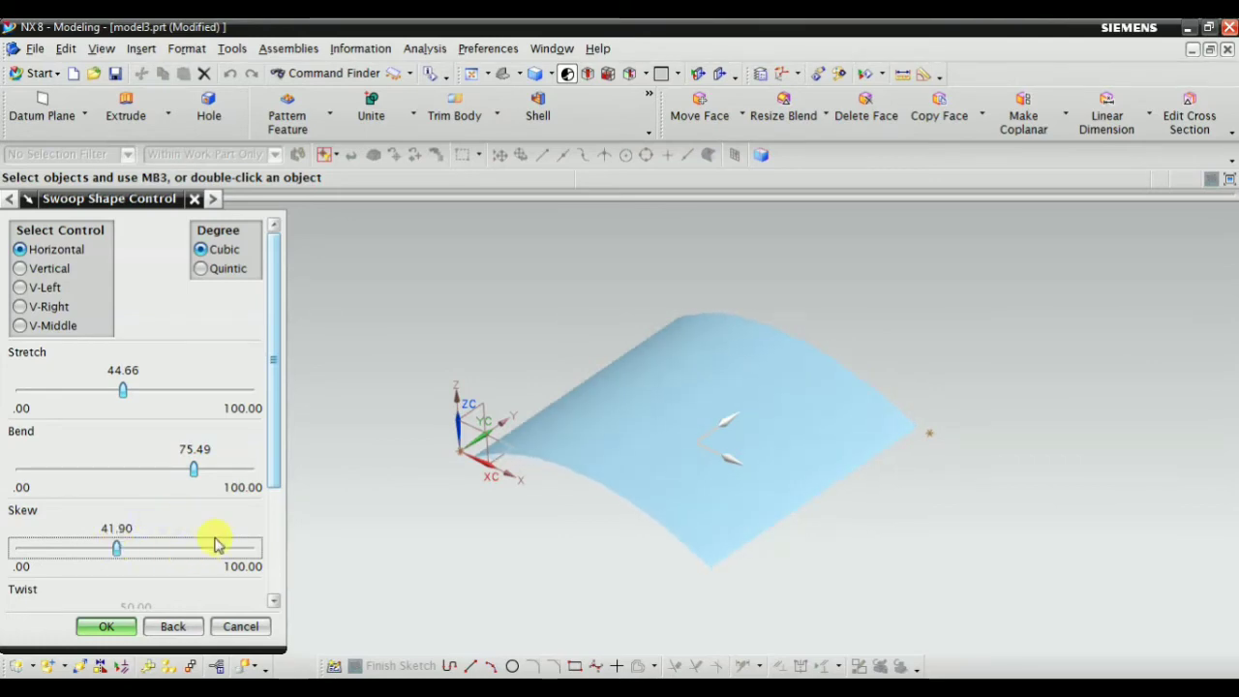
drag(271, 467, 257, 551)
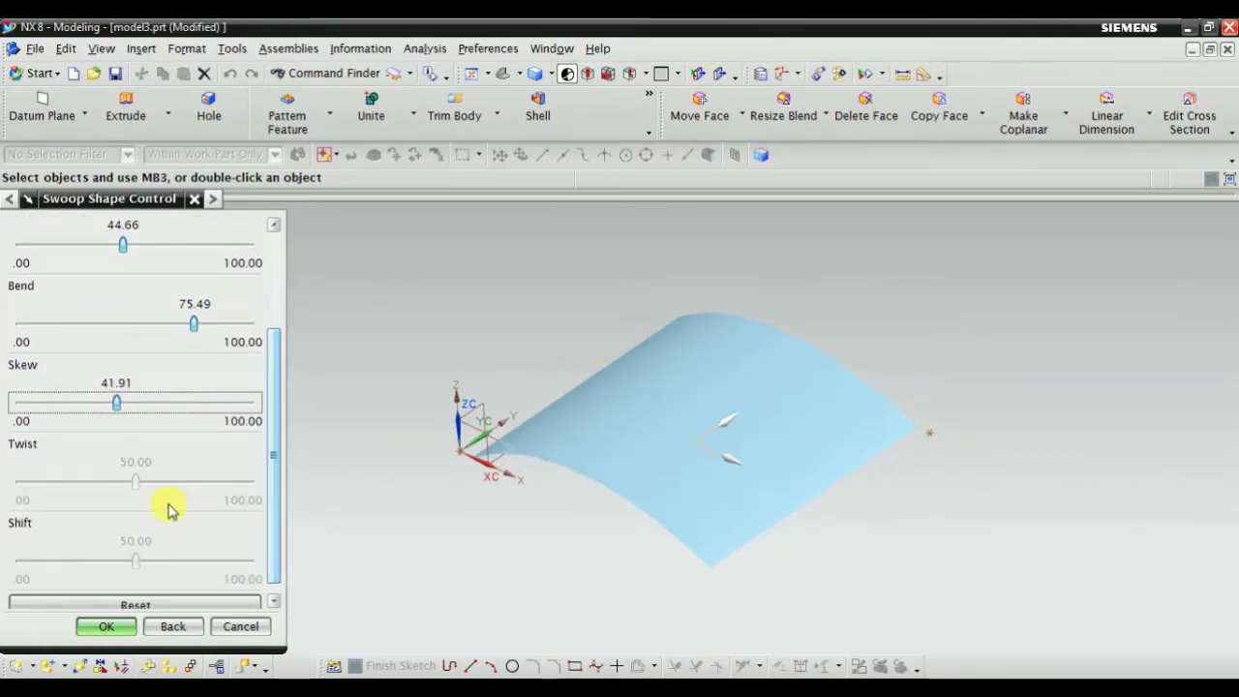
scroll(273, 482, up, 3)
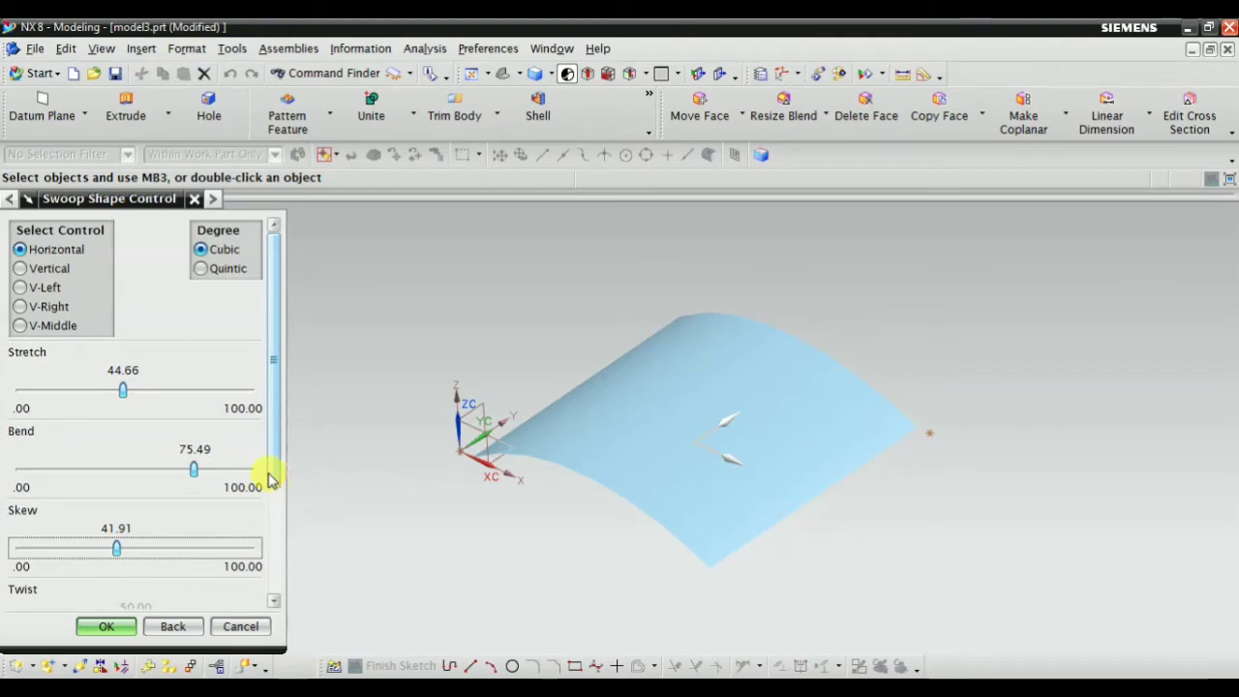
Step: Shape the swoop with the Vertical control, setting Stretch to about 65.22, Bend to about 32.03 and Skew to about 51.38
click(21, 270)
middle_drag(637, 567, 670, 530)
drag(142, 395, 170, 415)
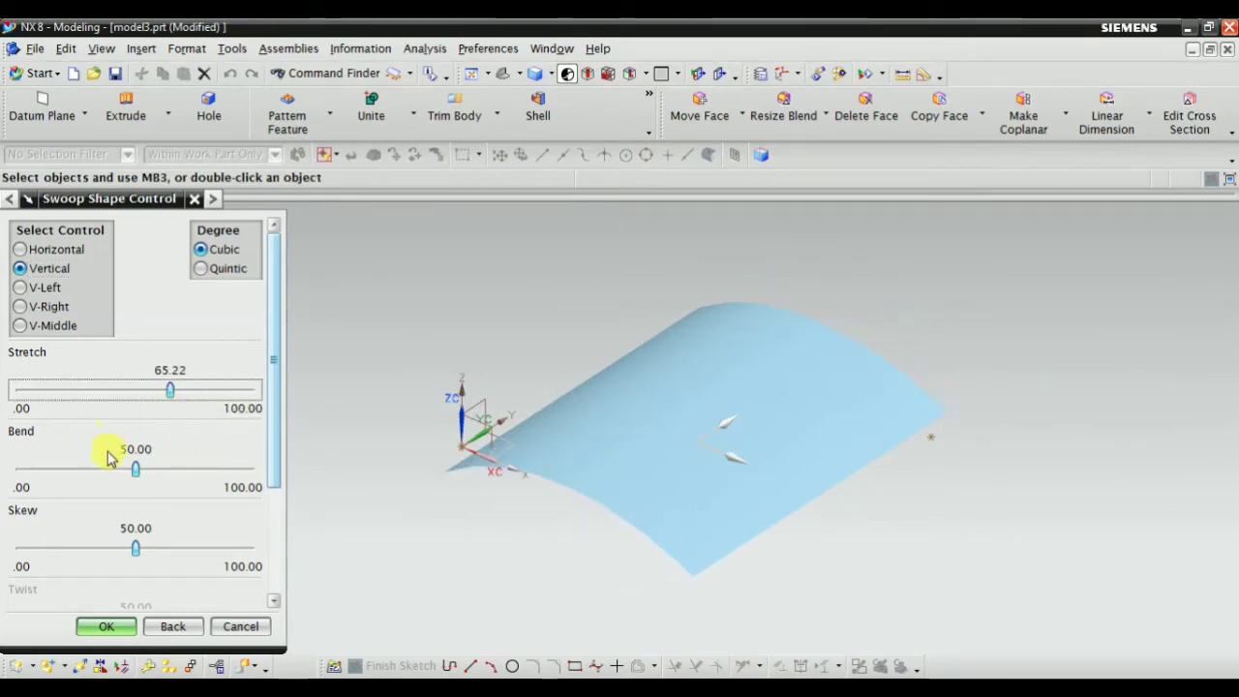
drag(132, 474, 97, 454)
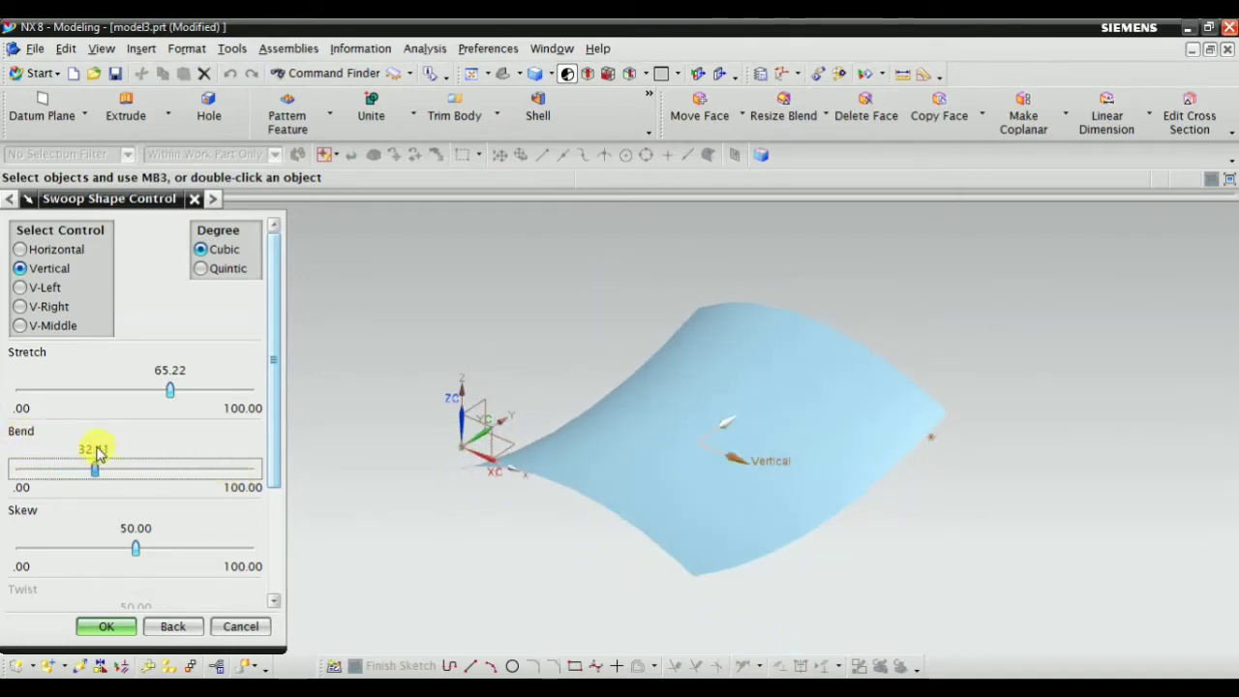
mouse_move(136, 550)
mouse_down()
mouse_move(235, 551)
mouse_move(141, 552)
mouse_up()
scroll(184, 484, down, 2)
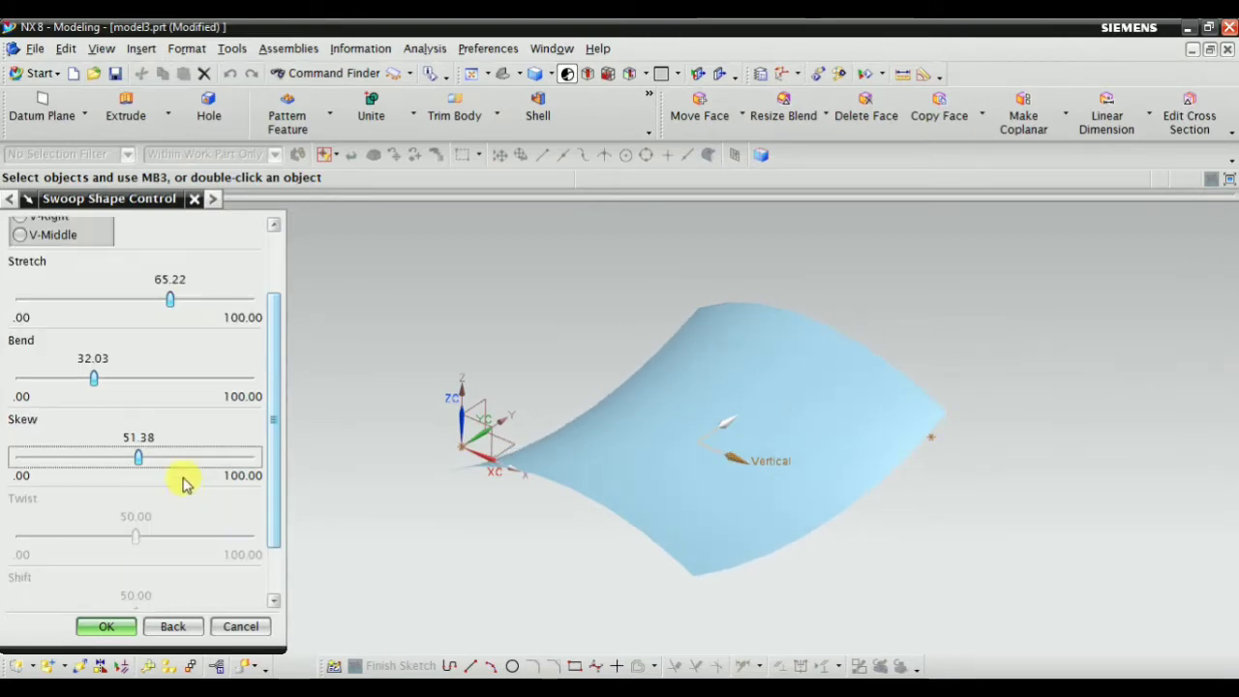
scroll(104, 366, up, 2)
Step: Shape the swoop with the V-Left control, setting Stretch to about 40.71, Bend to about 53.75 and Skew to about 17.00
click(20, 287)
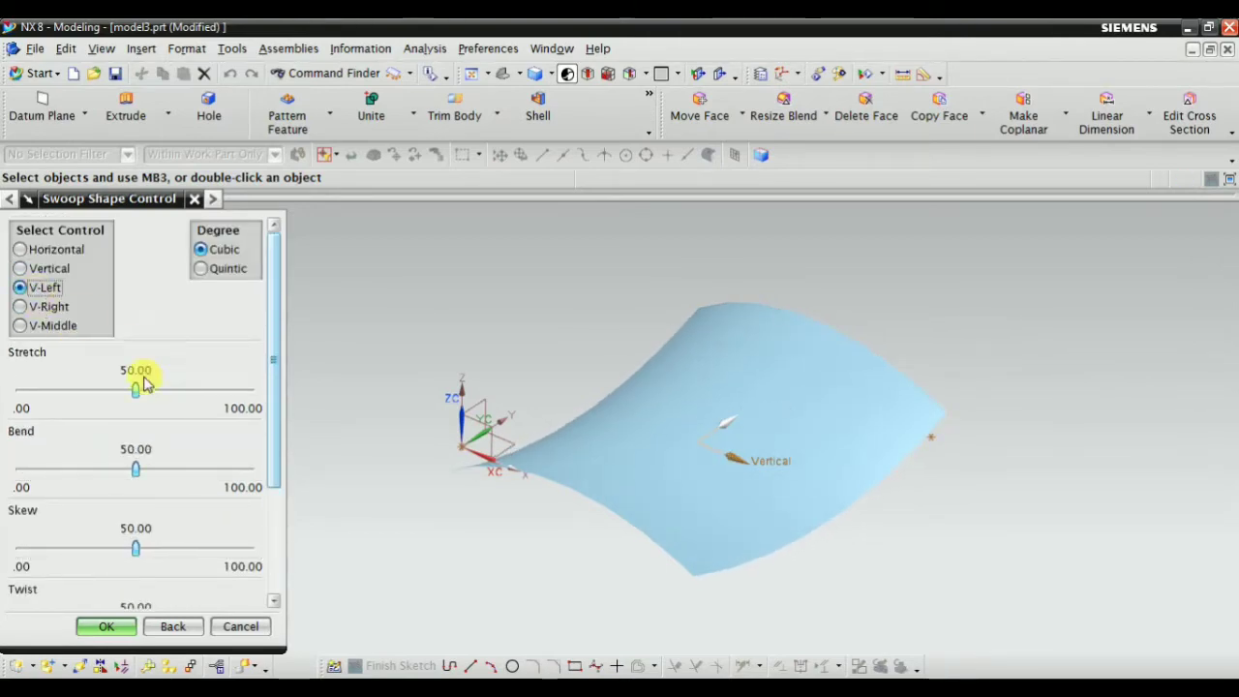
drag(138, 407, 209, 410)
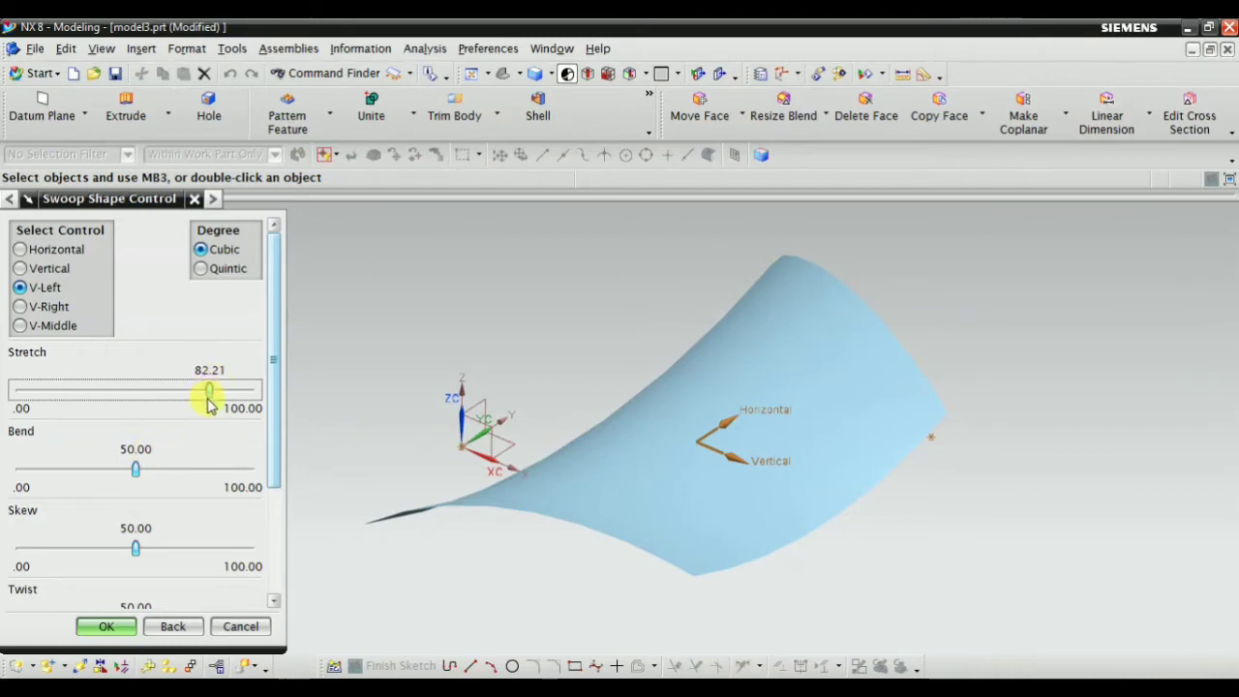
drag(208, 392, 121, 416)
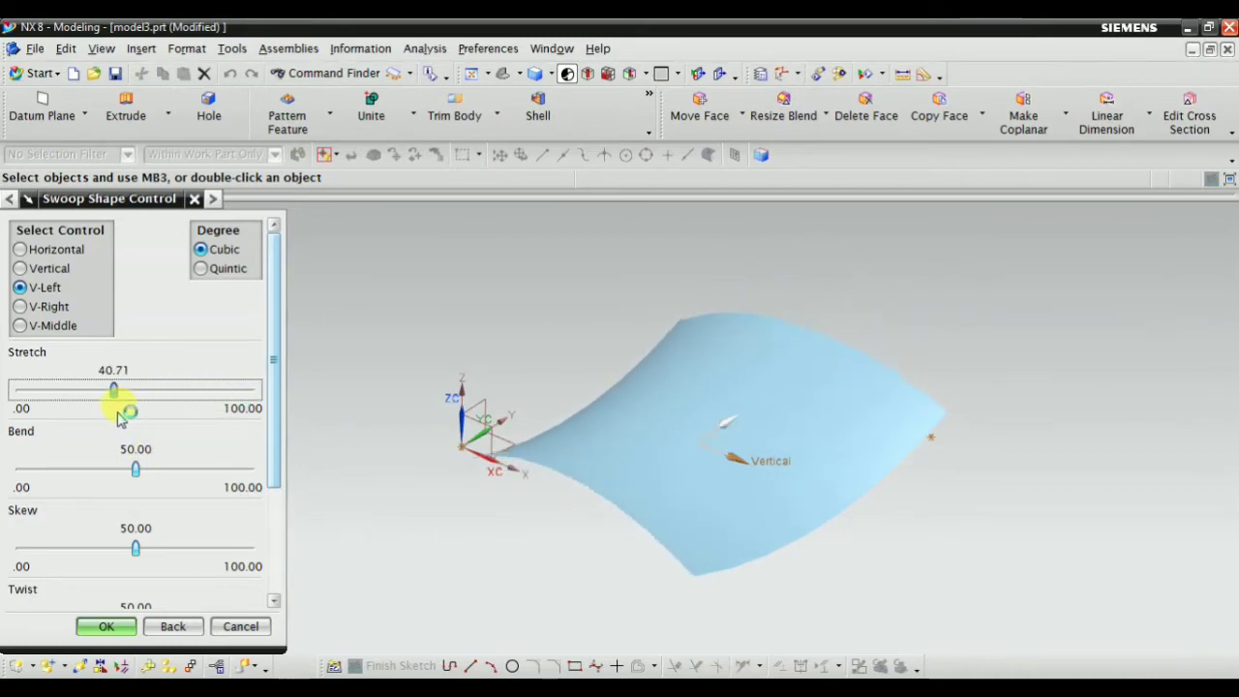
drag(135, 477, 126, 506)
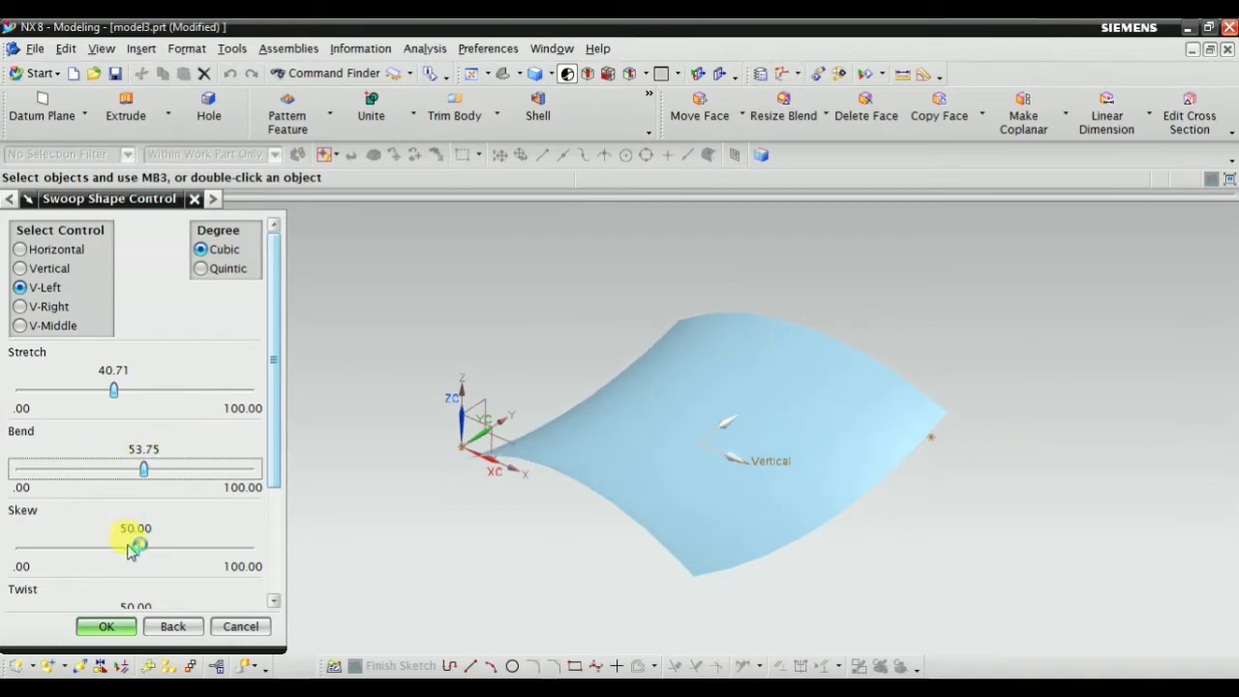
drag(134, 548, 60, 540)
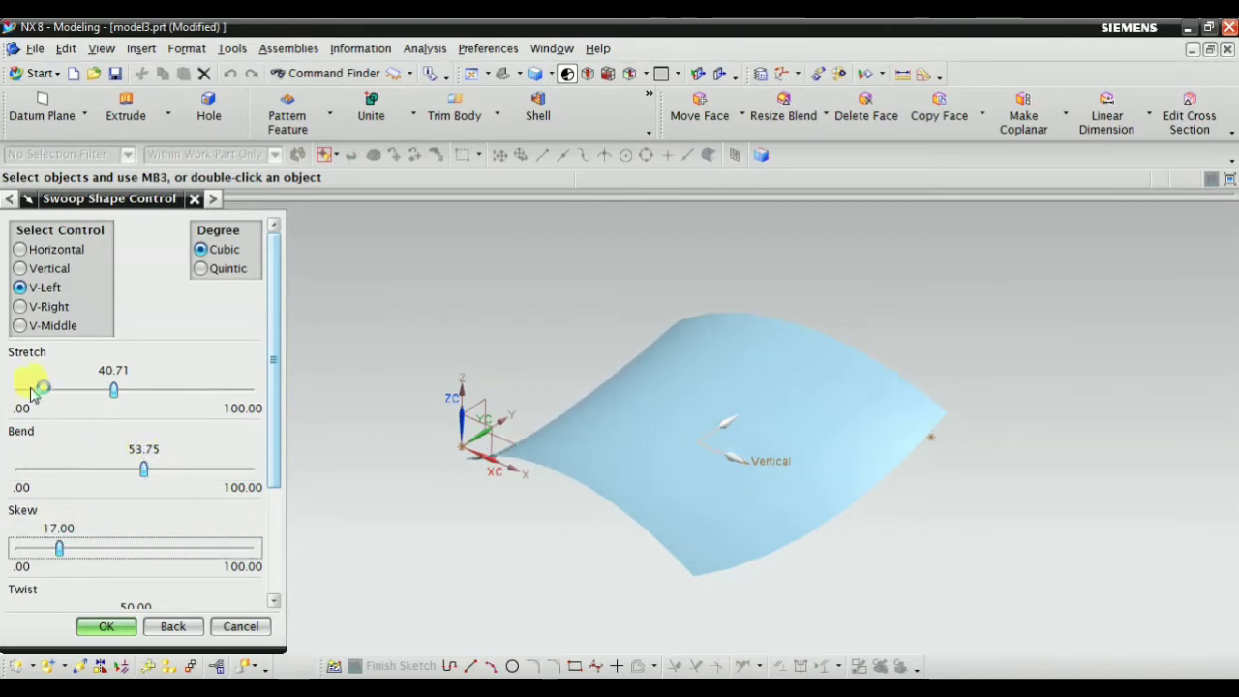
Step: Shape the swoop with the V-Right control, setting Stretch to about 36.36 and Bend to about 54.94
click(21, 307)
drag(134, 404, 105, 392)
drag(132, 480, 158, 478)
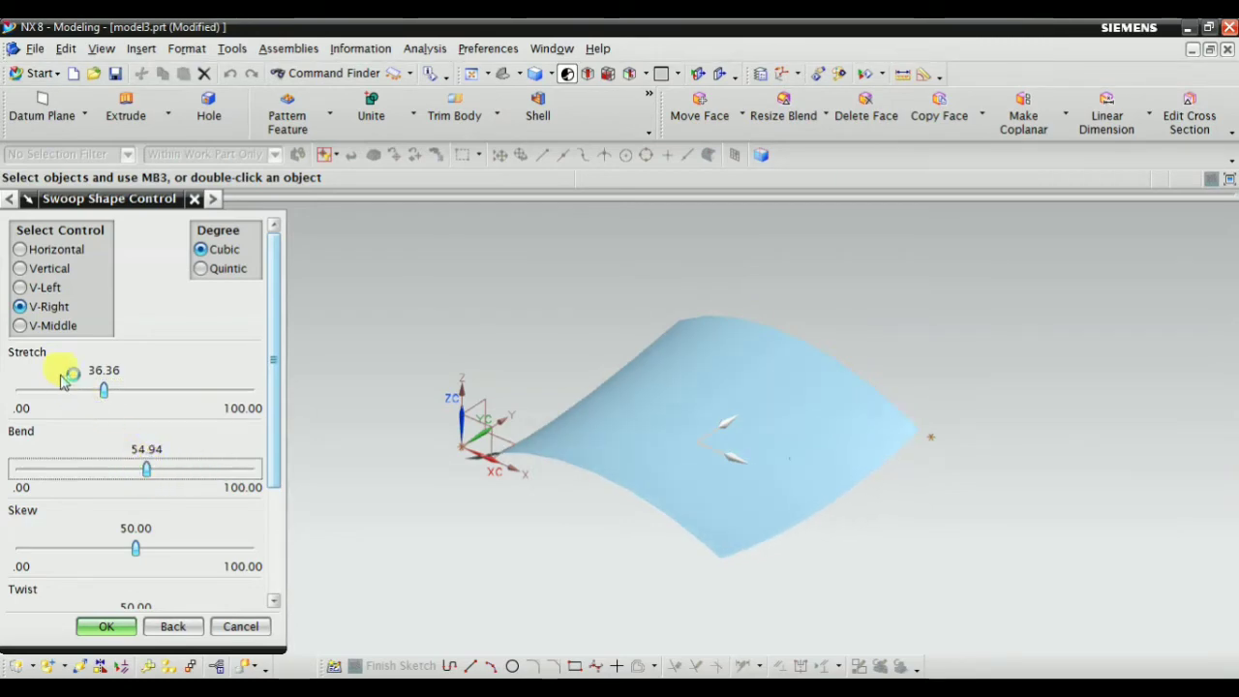
Step: Shape the swoop with the V-Middle control, setting Bend to about 37.55 and Skew to about 64.84, and finish the Swoop command
click(46, 329)
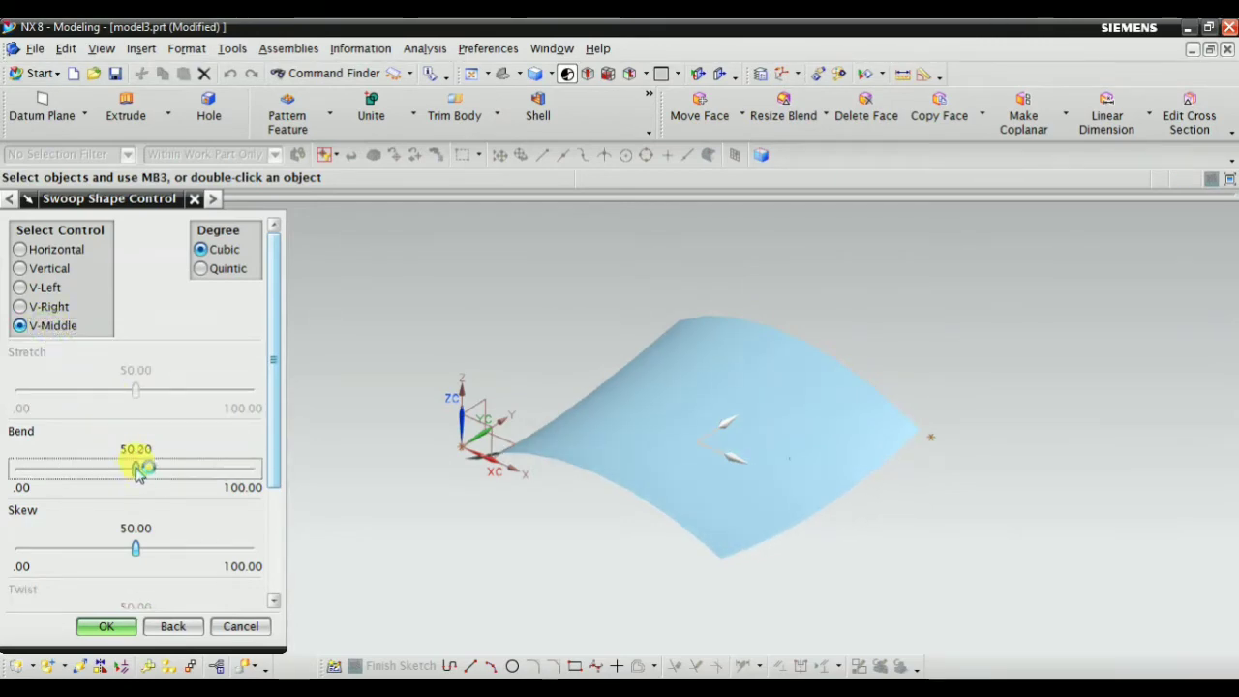
mouse_move(139, 471)
mouse_down()
mouse_move(262, 464)
mouse_move(48, 446)
mouse_move(128, 460)
mouse_up()
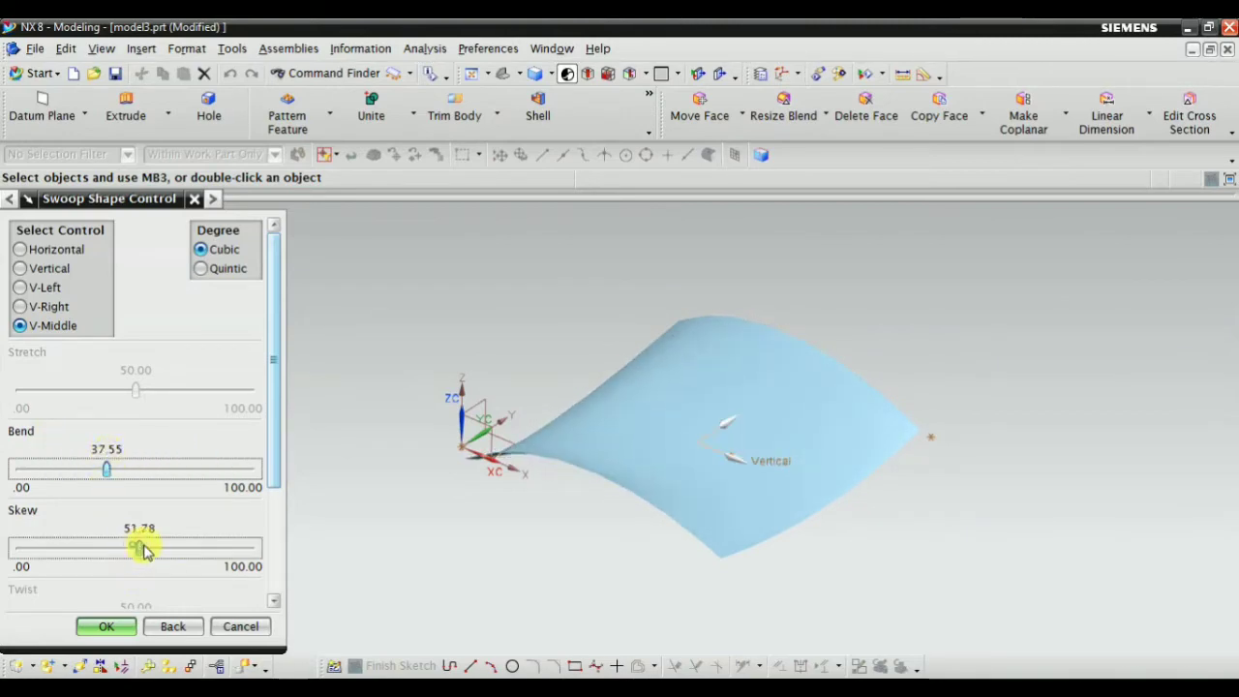
mouse_move(143, 550)
mouse_down()
mouse_move(227, 547)
mouse_move(144, 544)
mouse_up()
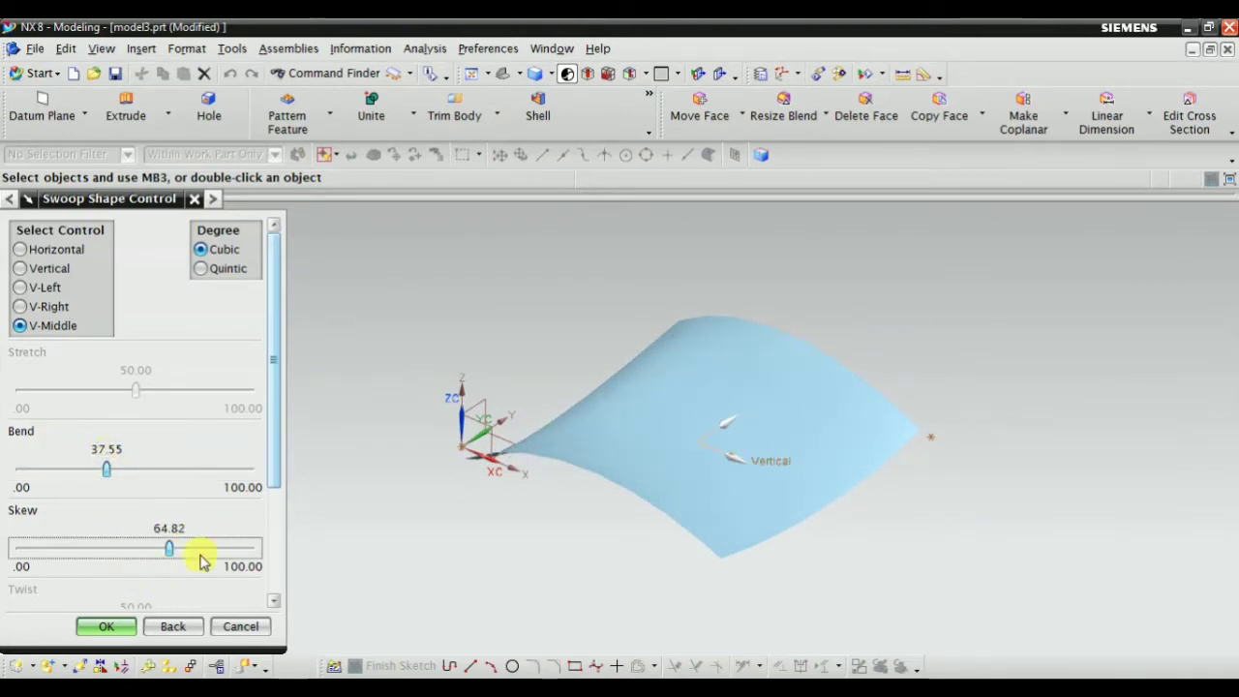
drag(272, 464, 271, 572)
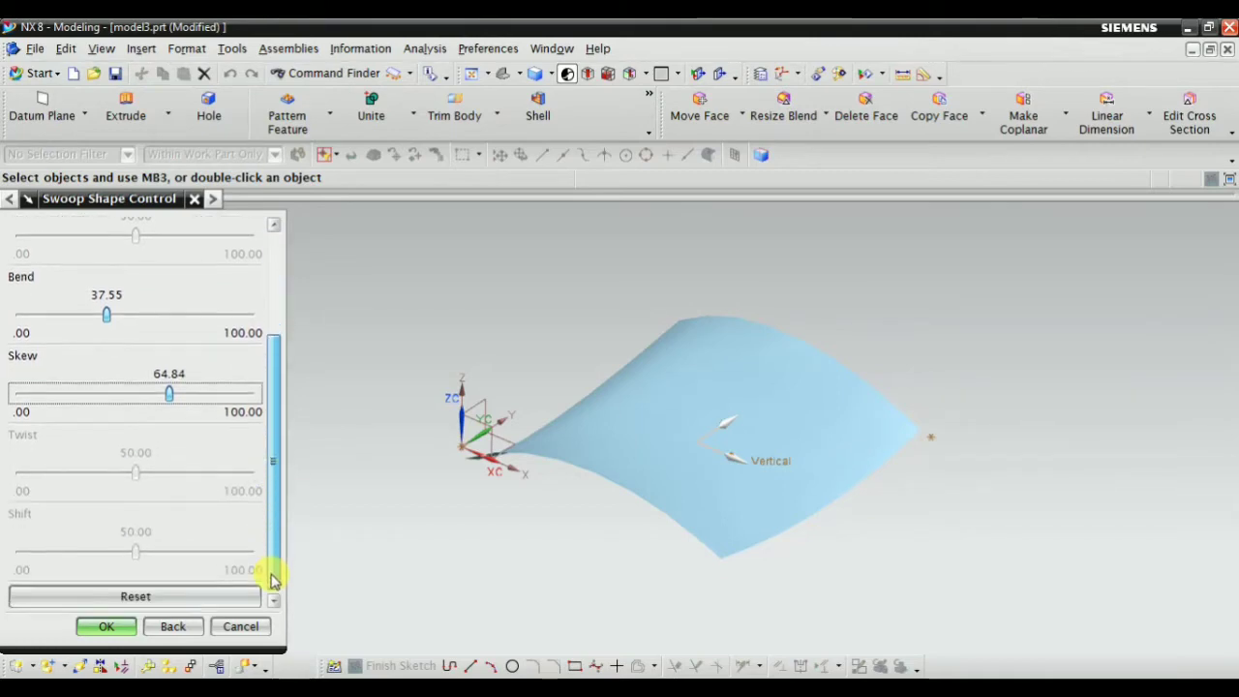
click(102, 626)
click(389, 475)
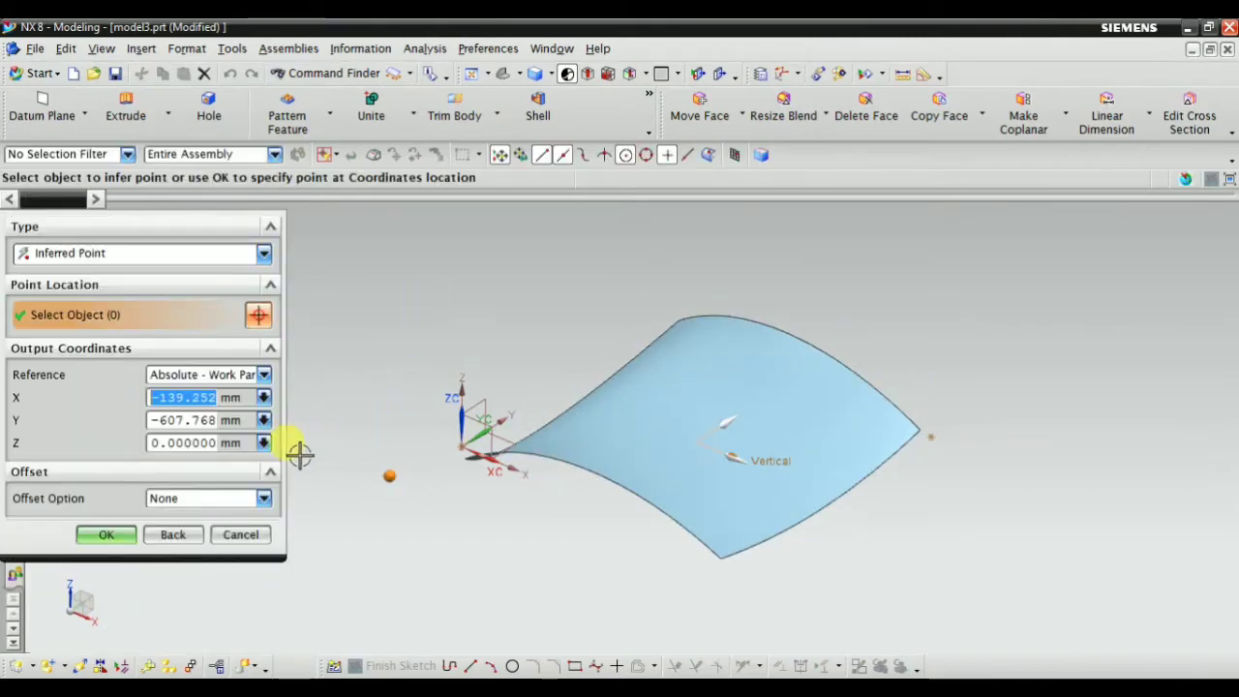
click(244, 536)
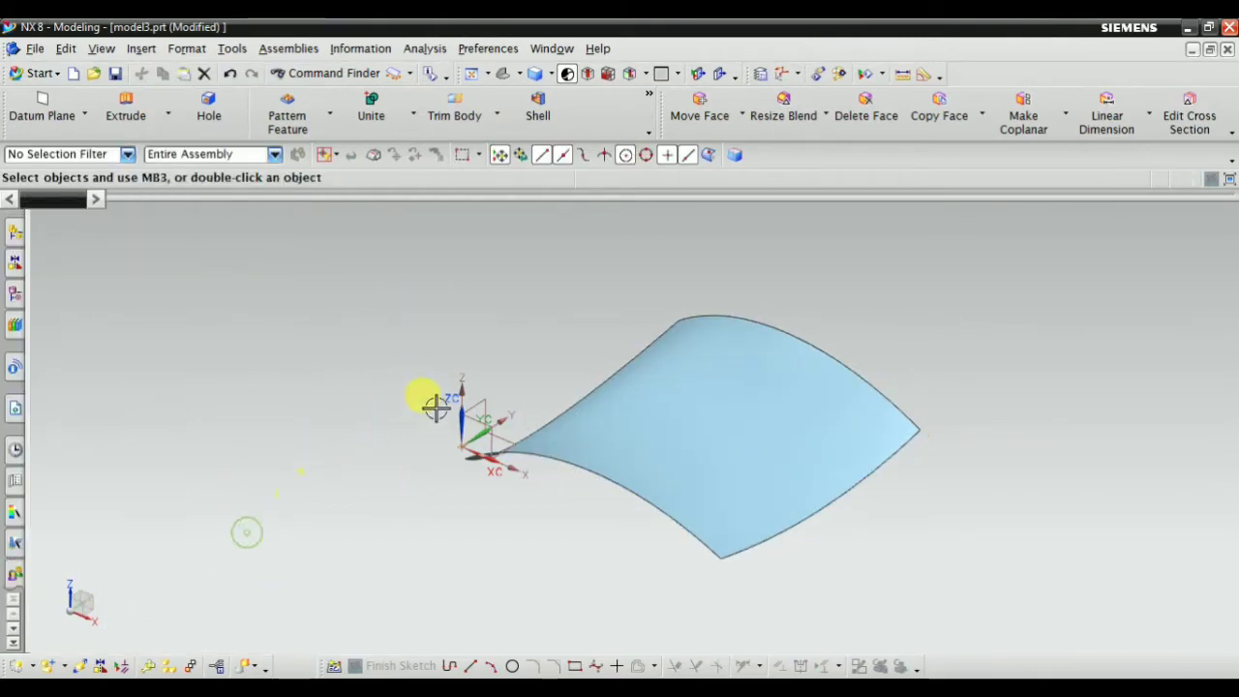
Step: Delete the Swoop (3) feature from the model history
click(475, 73)
middle_drag(649, 397, 523, 407)
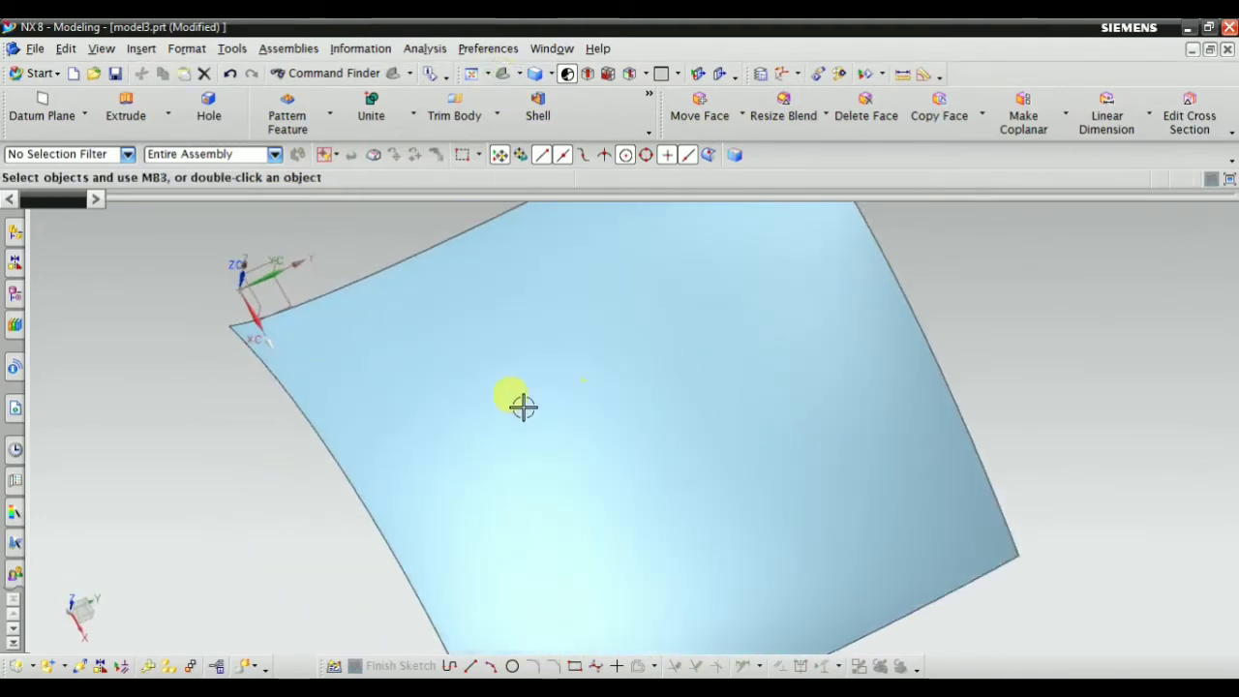
click(16, 295)
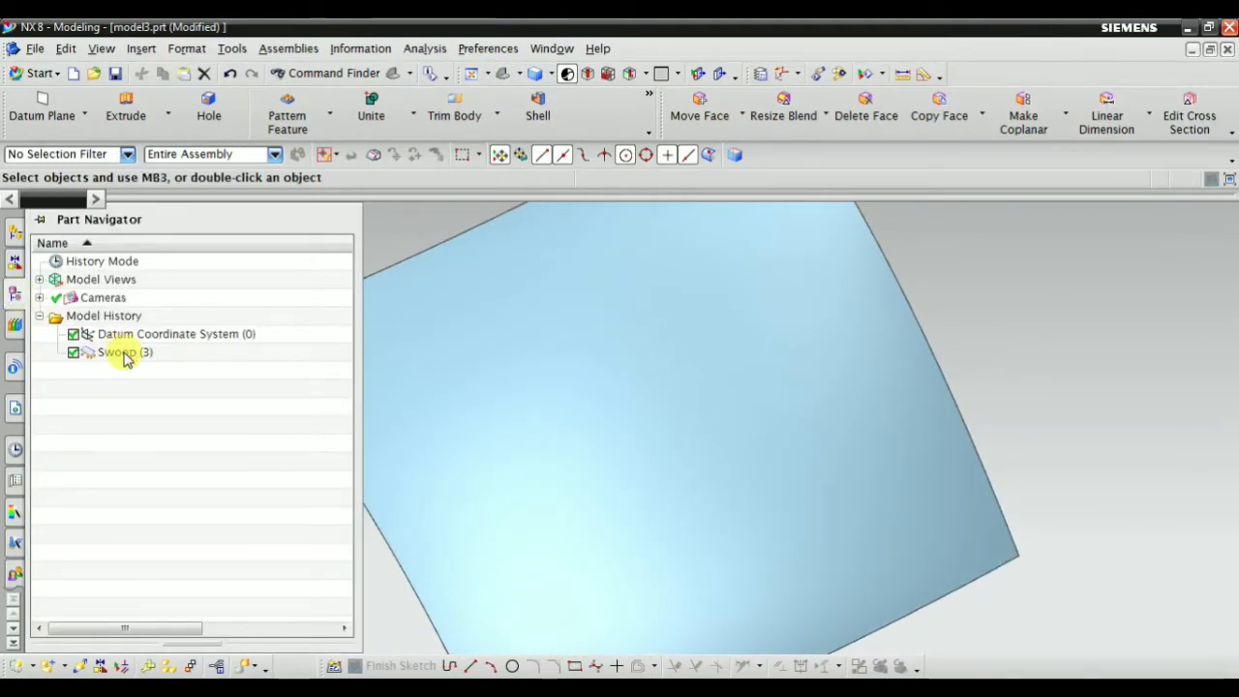
scroll(587, 409, down, 3)
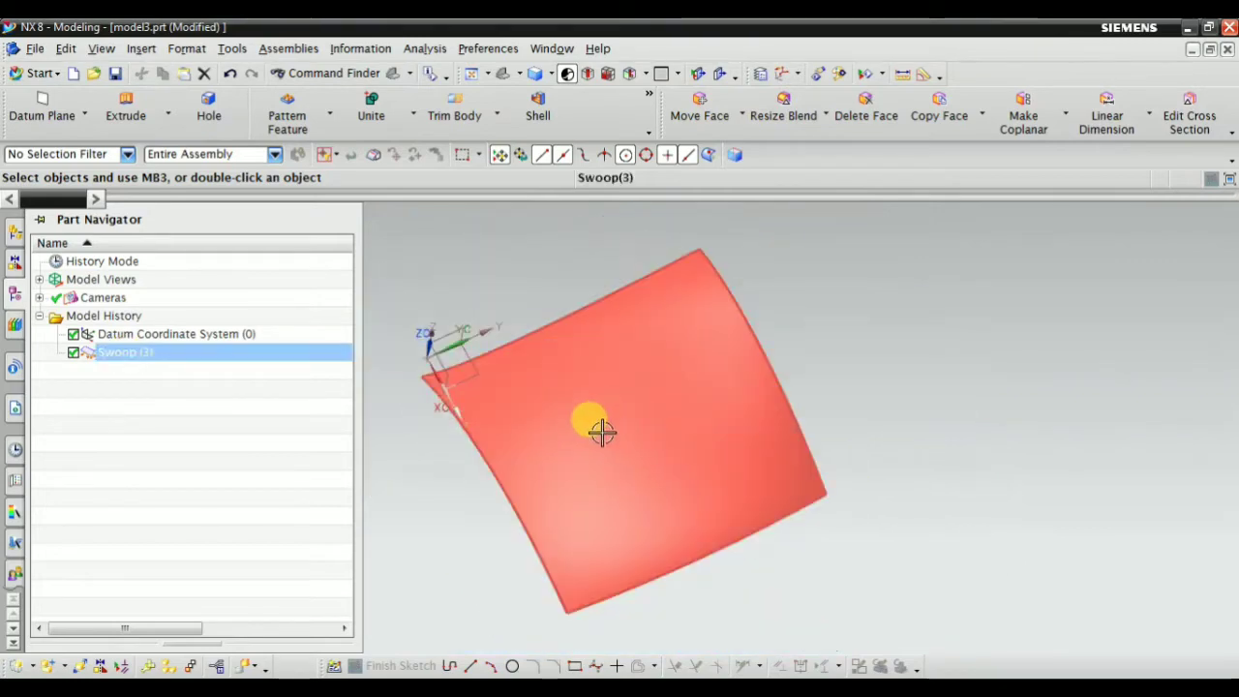
middle_drag(600, 429, 601, 354)
scroll(592, 354, up, 1)
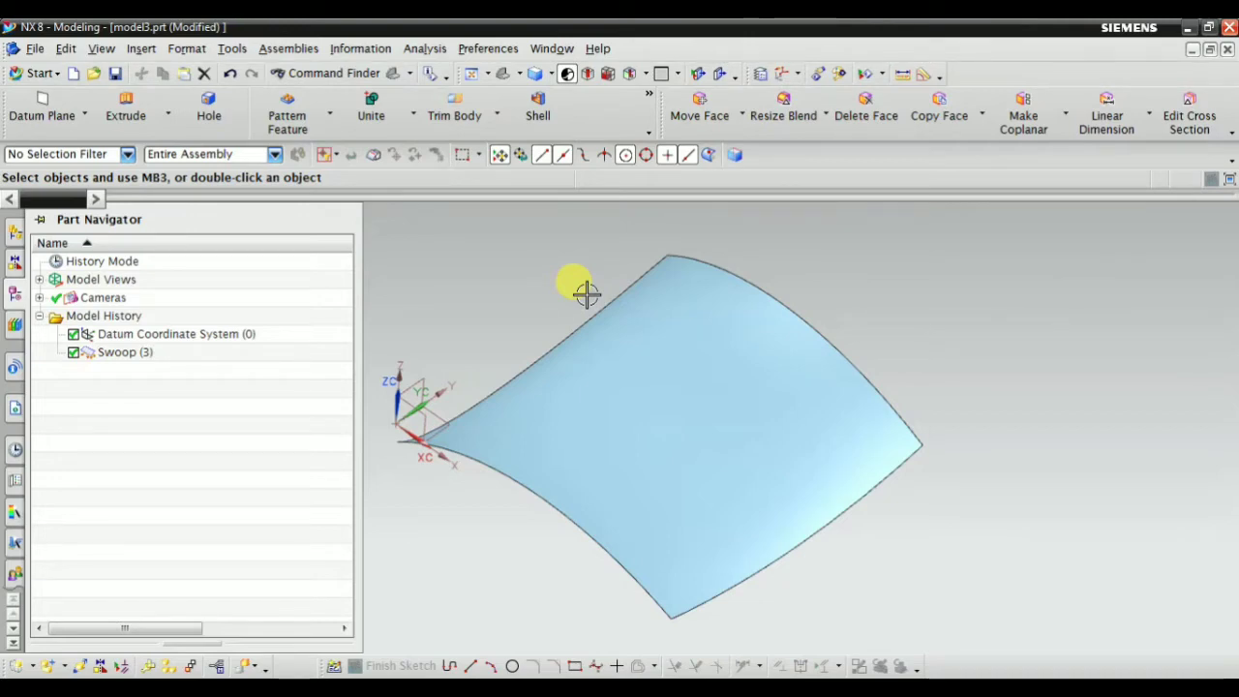
click(134, 358)
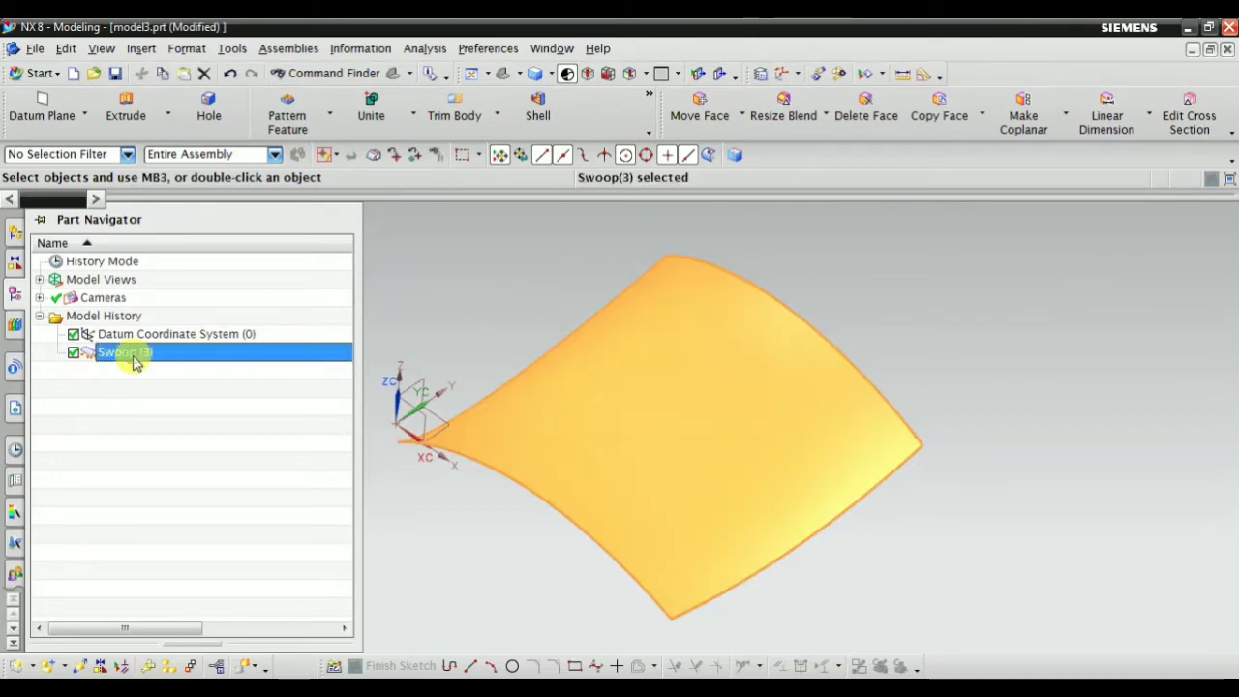
right_click(134, 359)
click(242, 258)
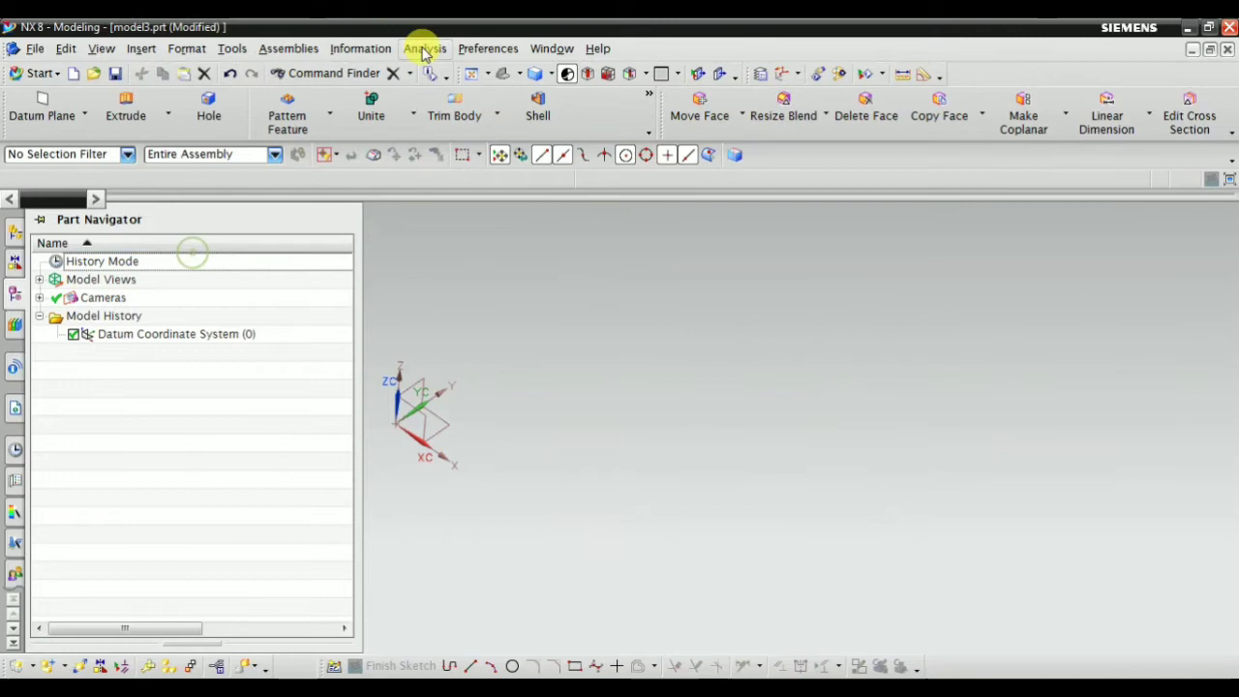
Step: Create a Four Point Surface with four corners placed freehand around the coordinate system origin
click(500, 76)
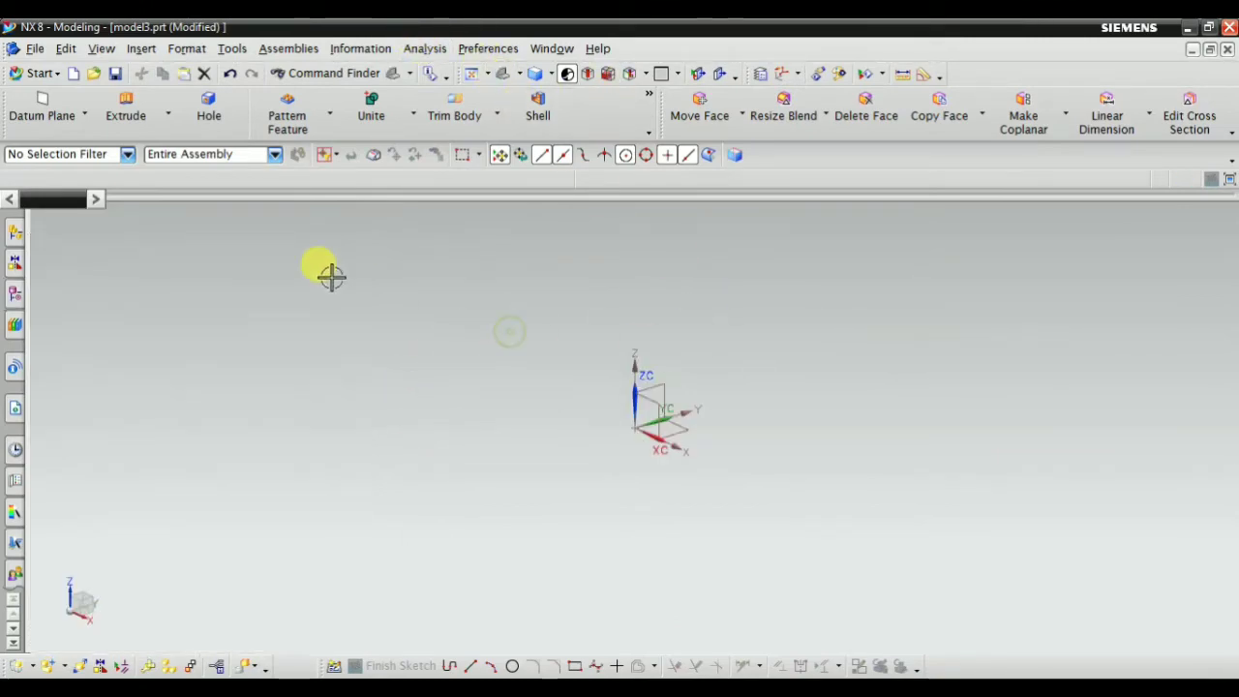
click(140, 48)
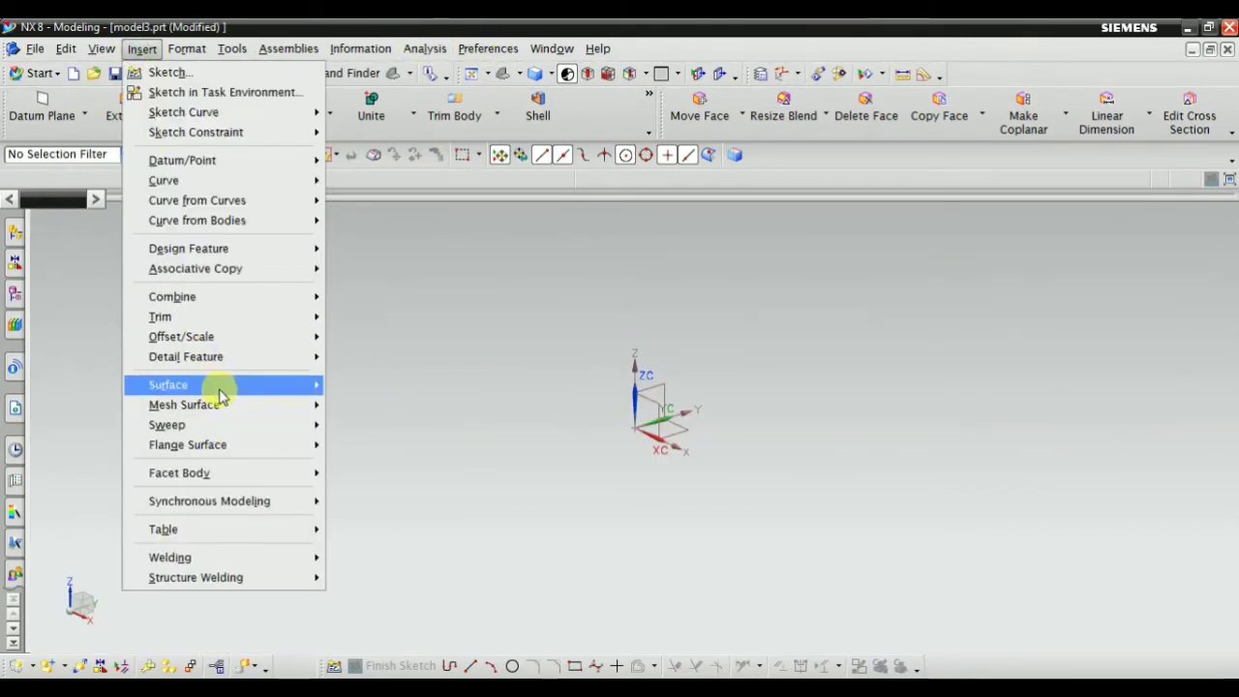
mouse_move(224, 393)
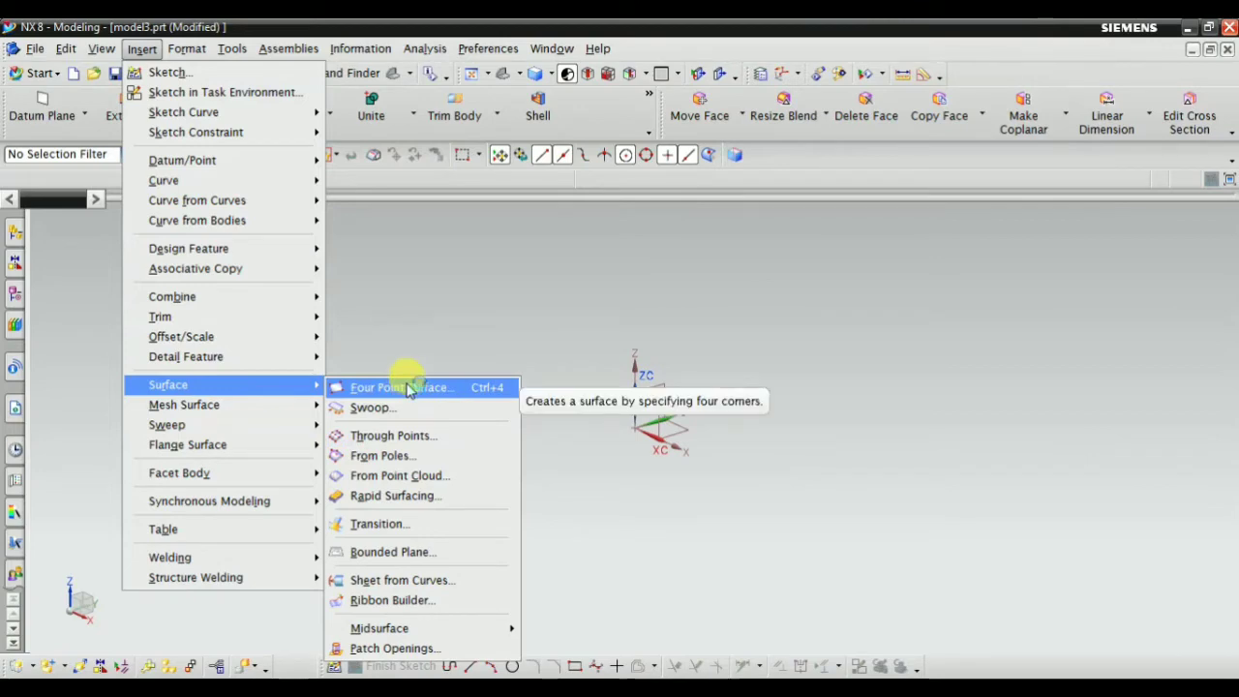
click(406, 388)
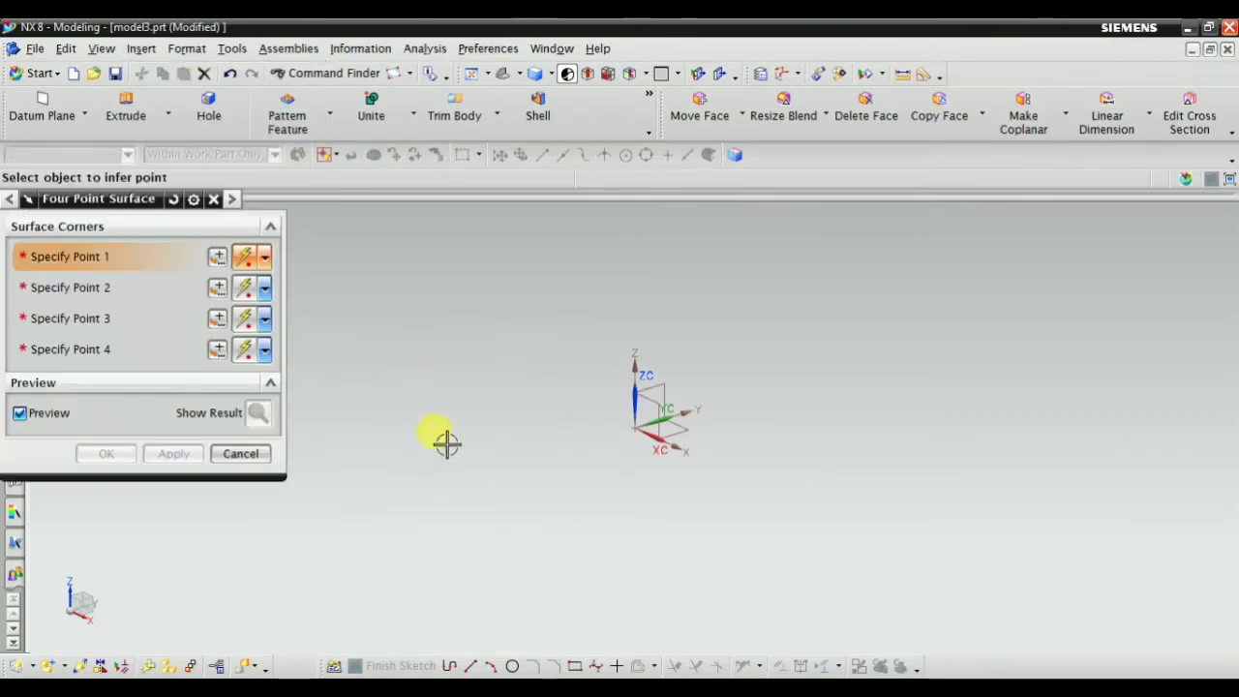
click(390, 385)
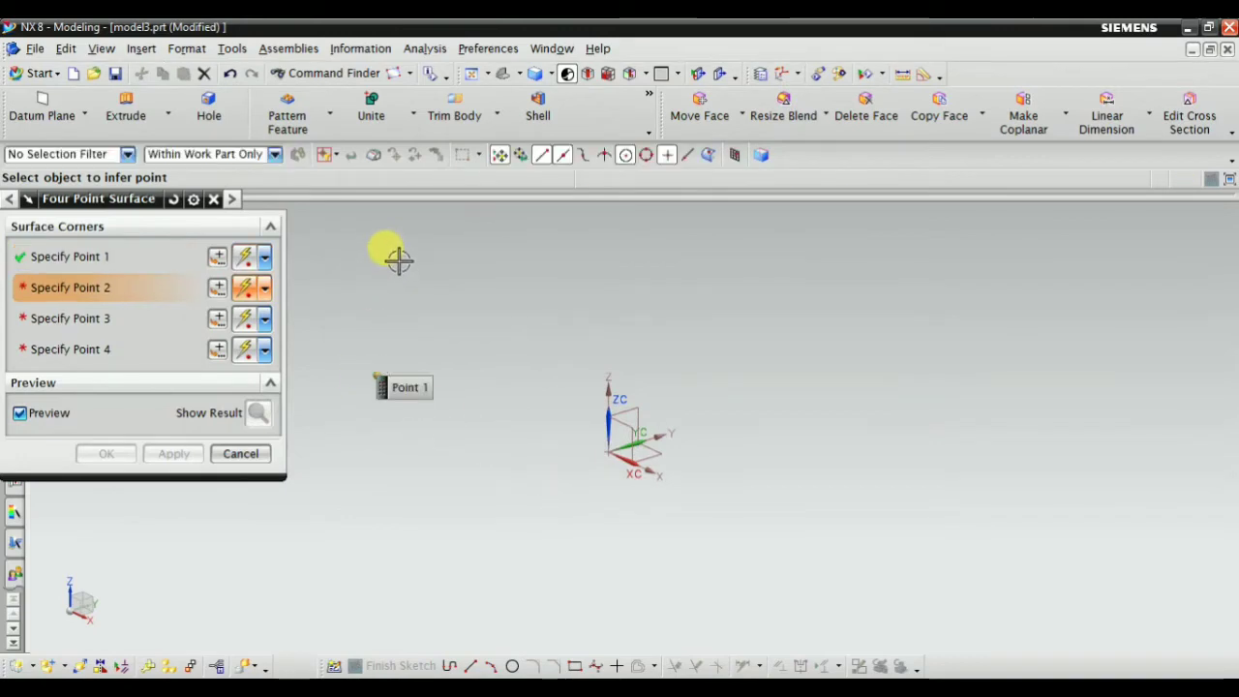
click(744, 342)
click(868, 480)
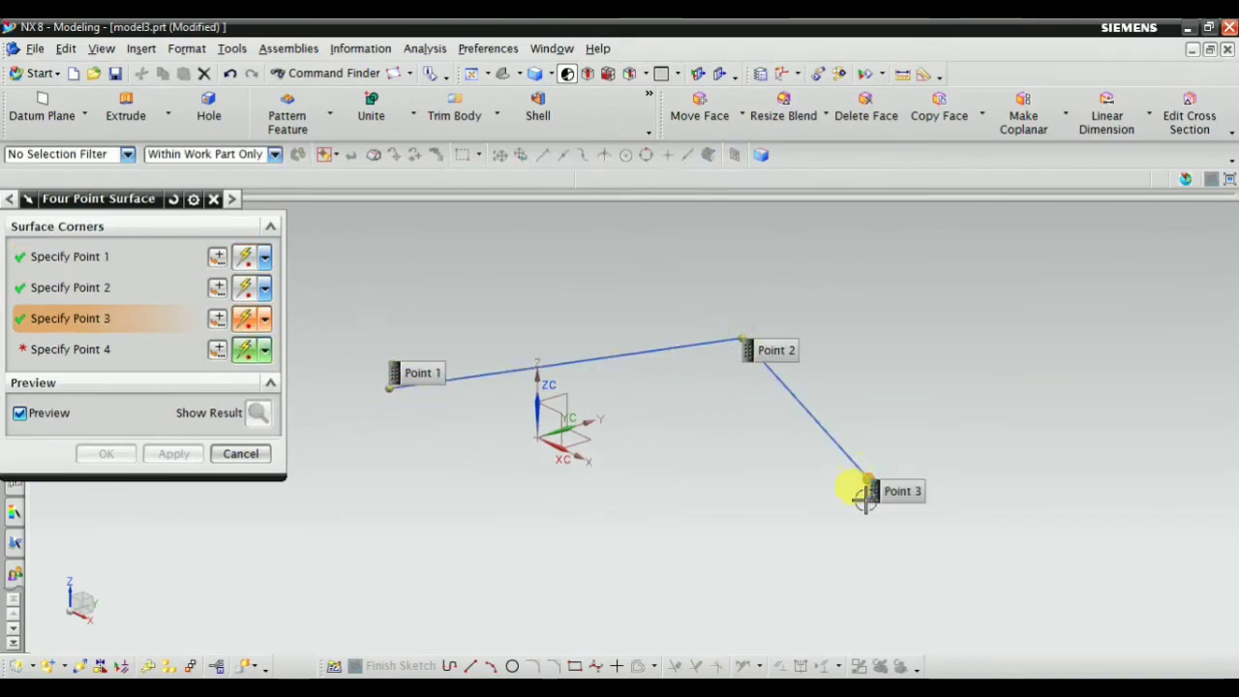
click(460, 627)
click(104, 455)
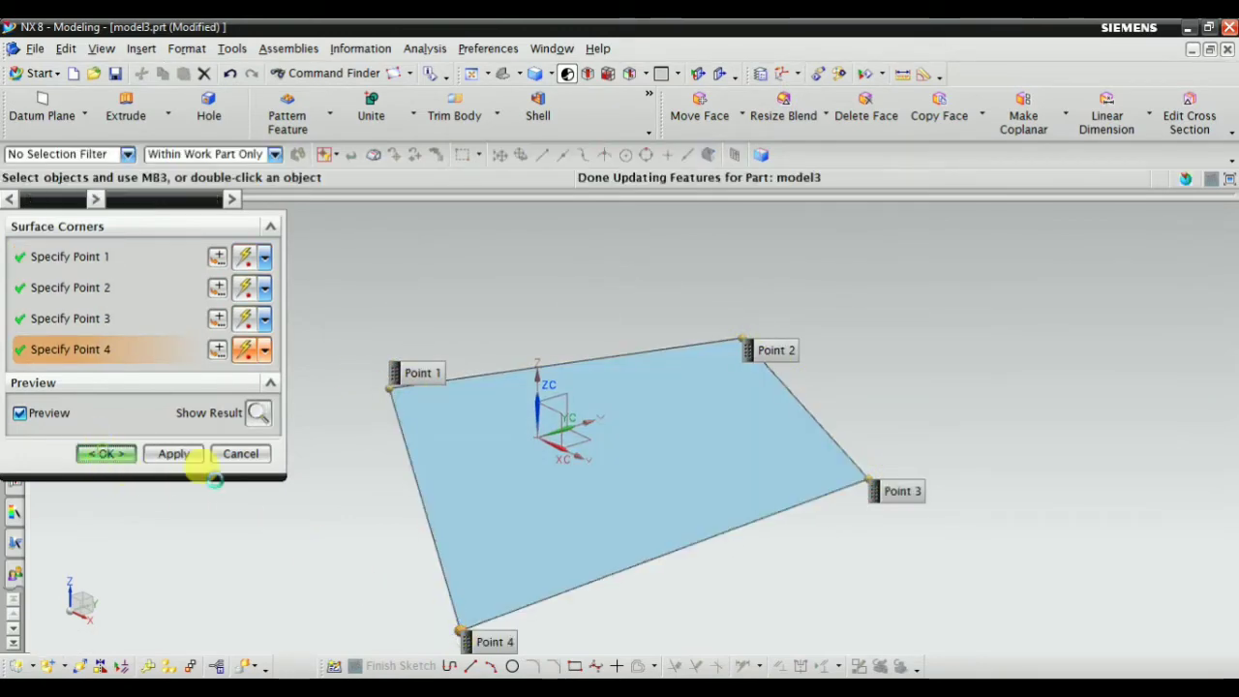
Step: Hide the Datum Coordinate System (0) in the model history and fit the surface in the view
middle_drag(313, 487, 370, 501)
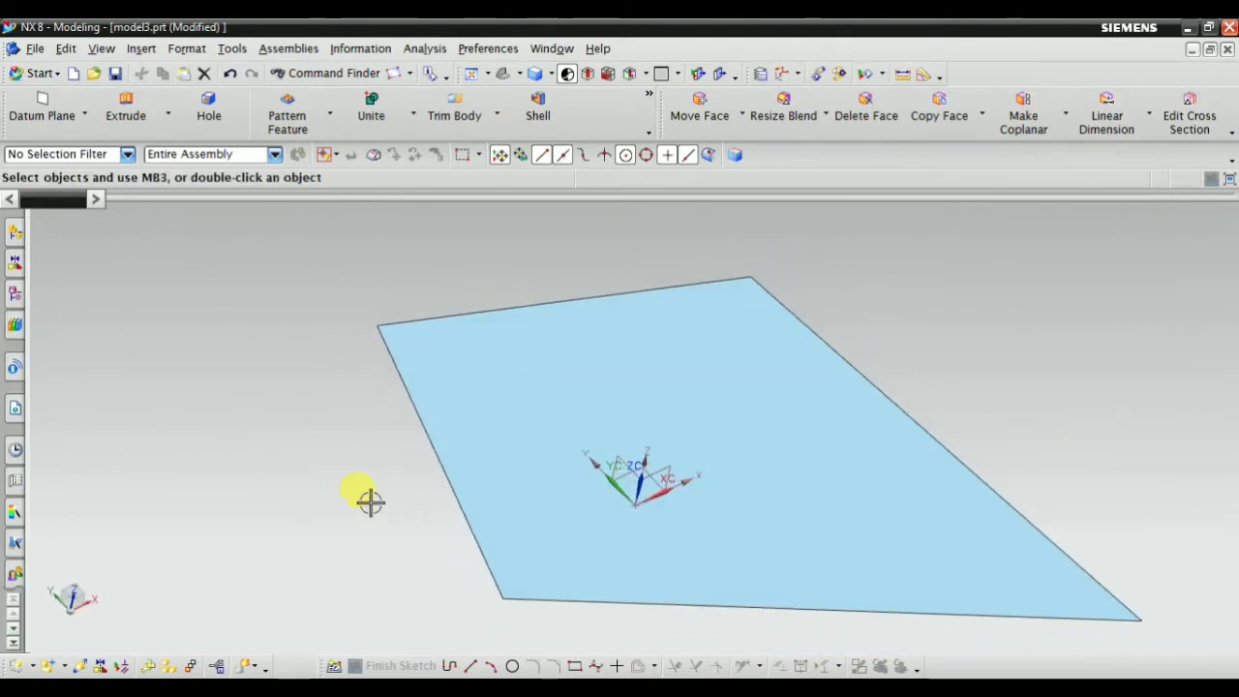
click(24, 293)
click(161, 334)
right_click(161, 334)
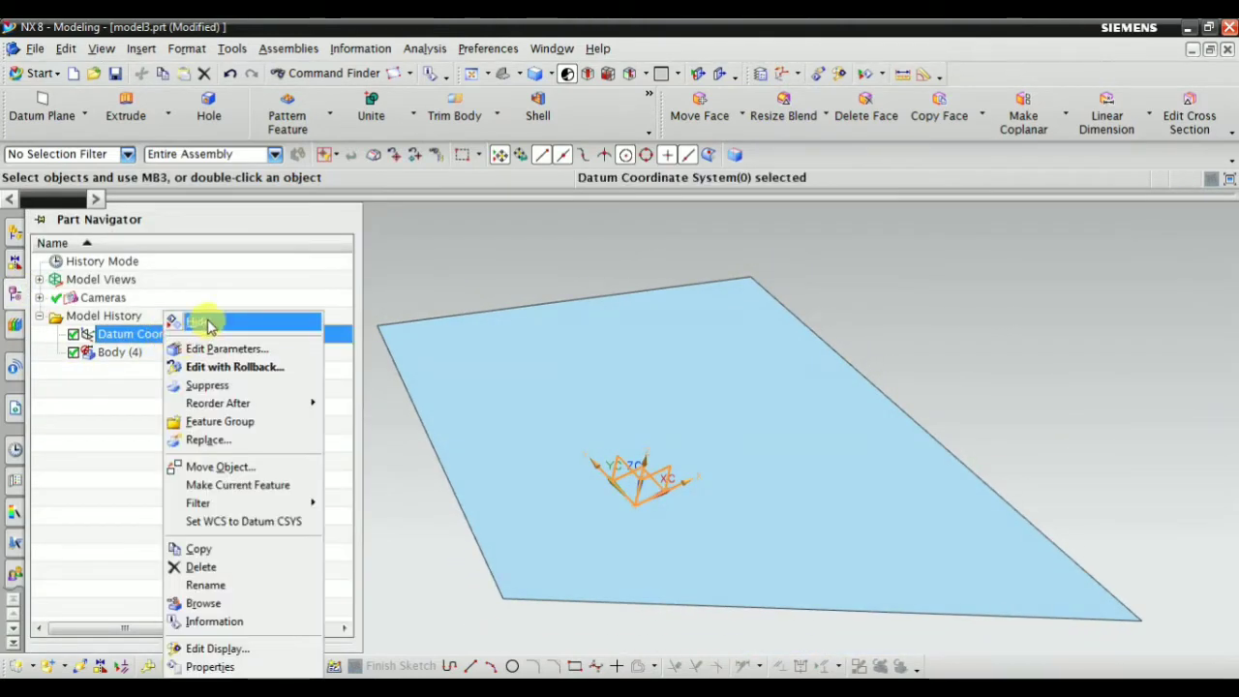
click(206, 321)
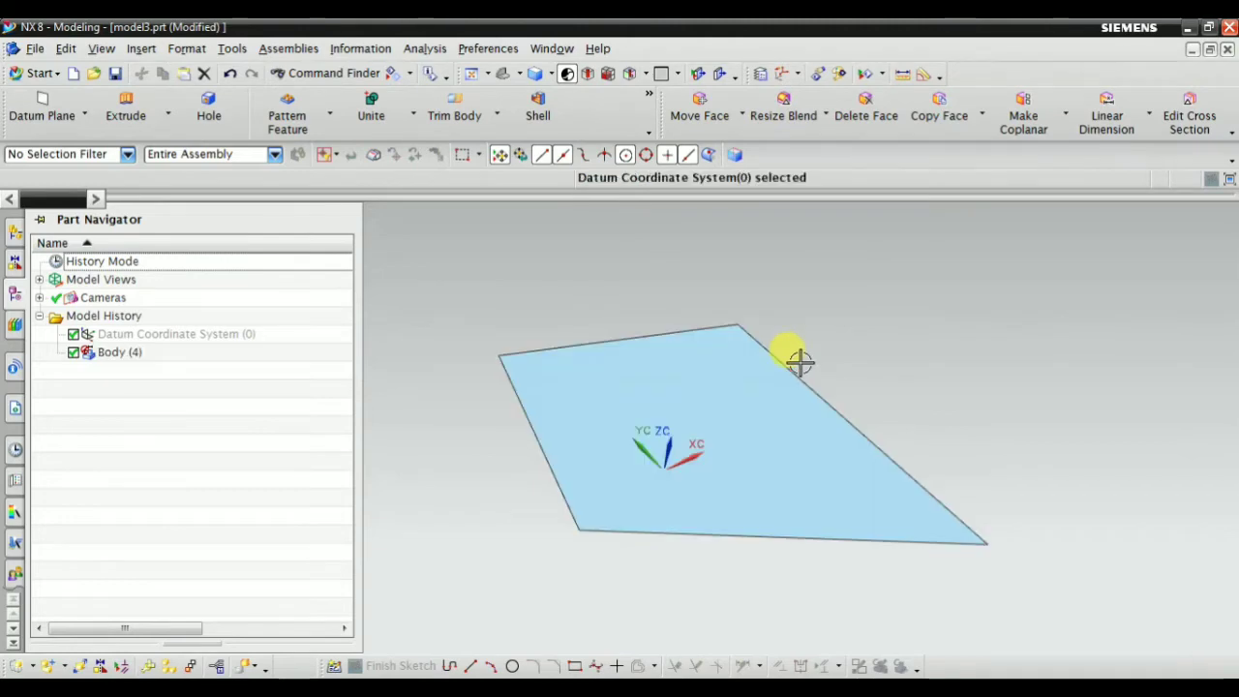
click(567, 248)
right_click(567, 248)
click(587, 283)
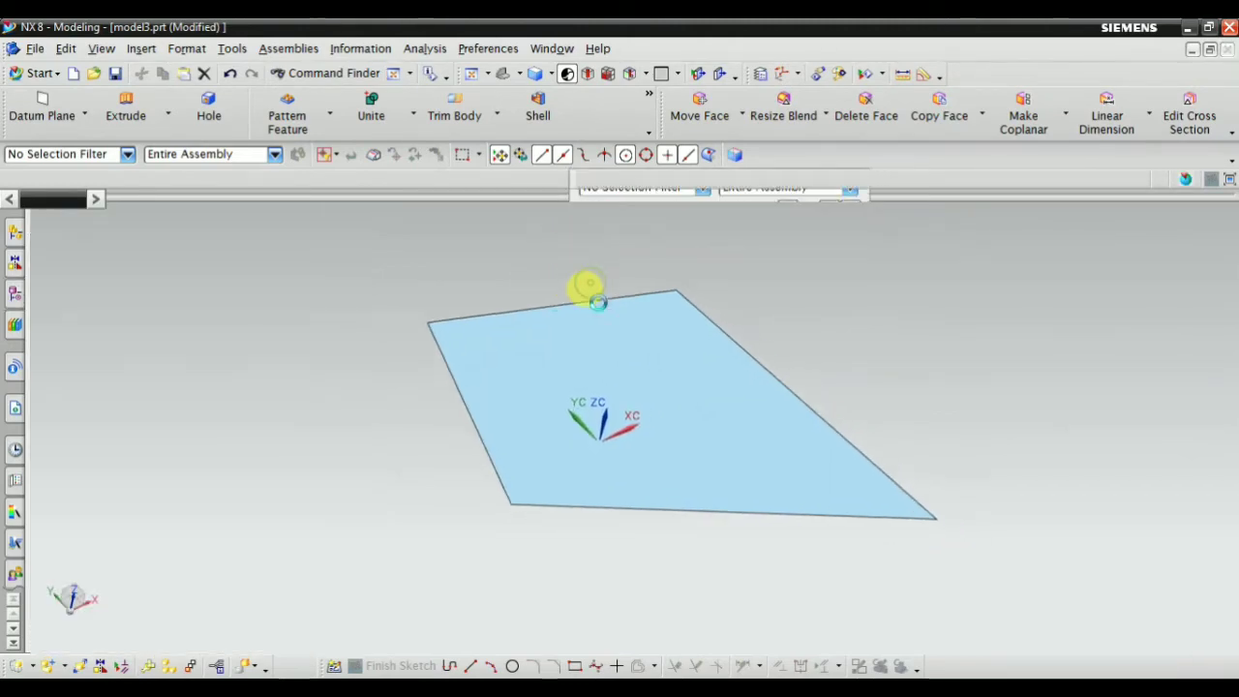
Step: Create a Face Points point set by pattern on the four-point surface, with 5 points in the U direction
middle_drag(828, 386, 827, 384)
scroll(826, 383, down, 2)
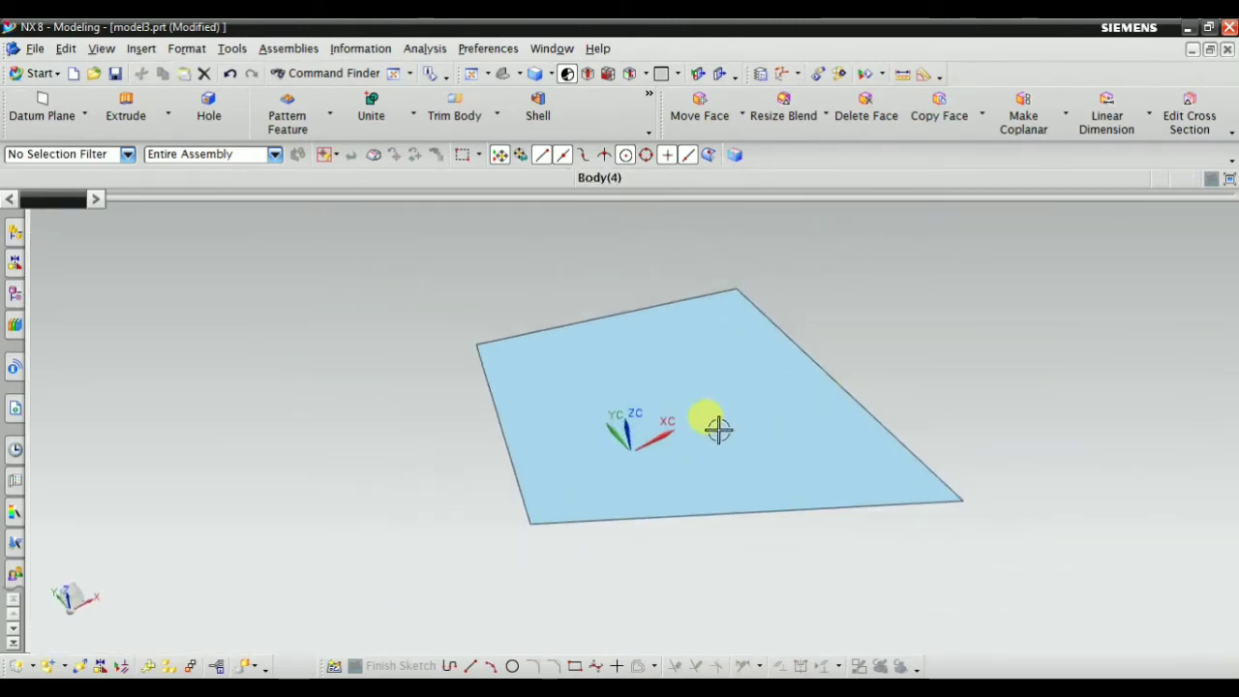
scroll(719, 429, up, 1)
middle_drag(719, 429, 803, 405)
middle_drag(716, 368, 724, 434)
click(142, 48)
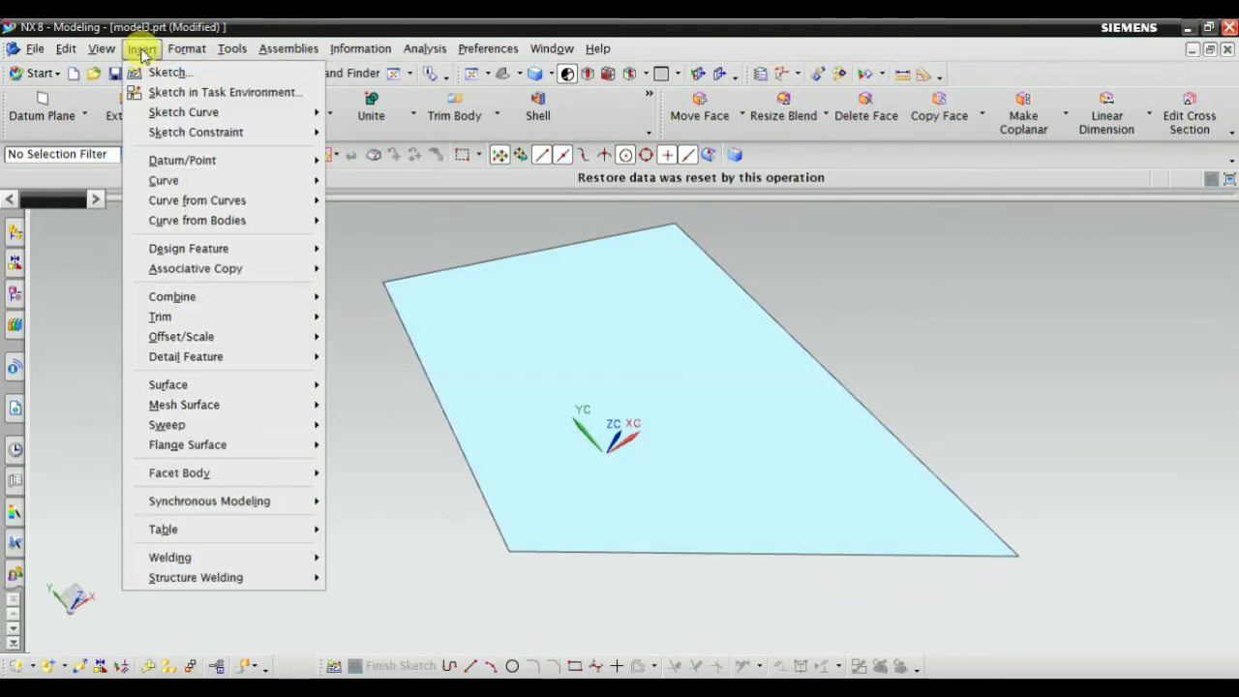
mouse_move(272, 162)
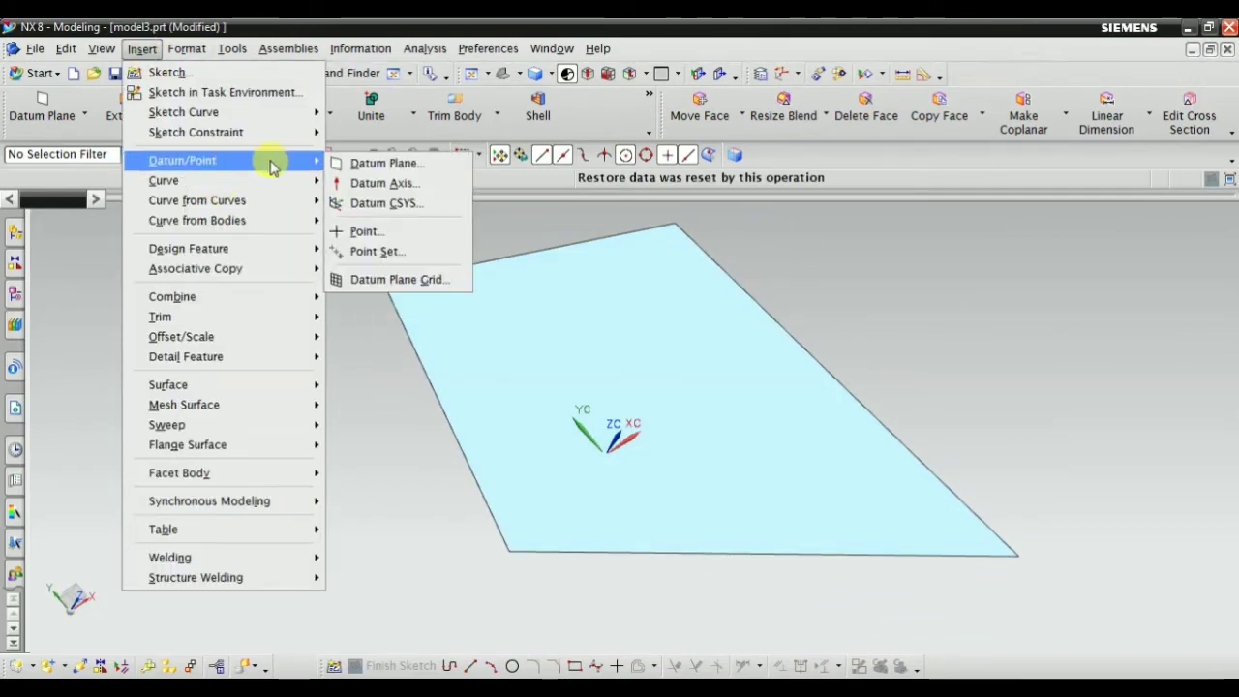
click(400, 252)
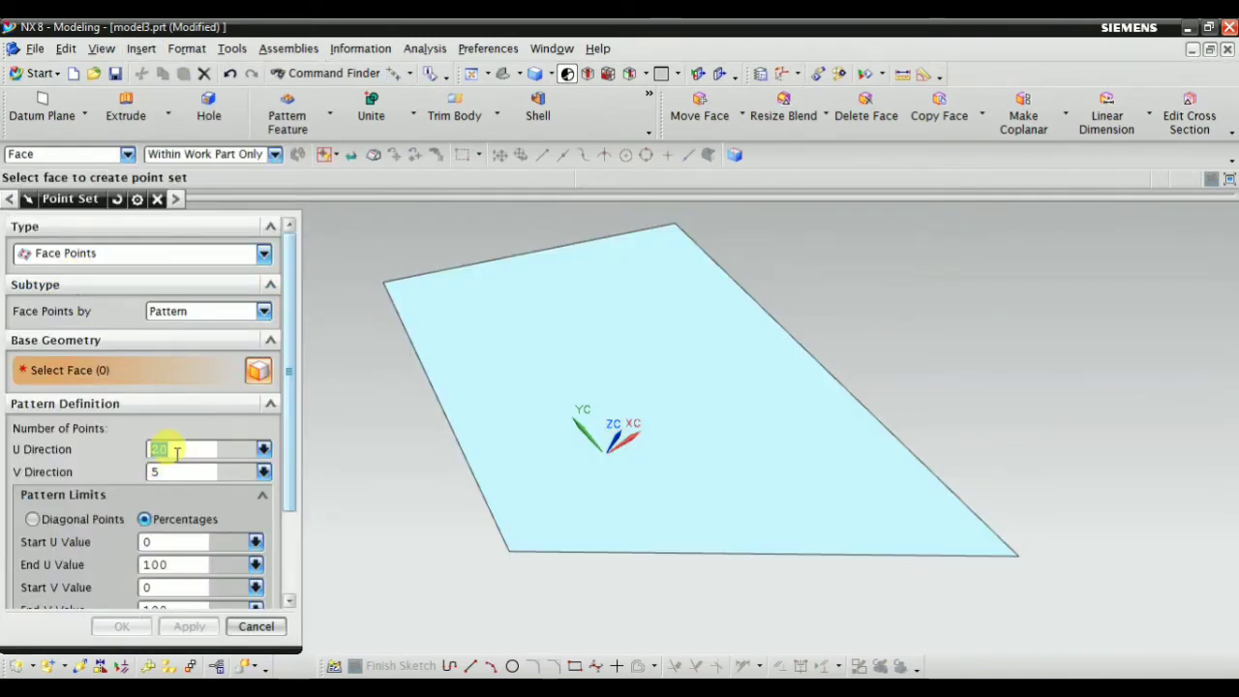
click(545, 368)
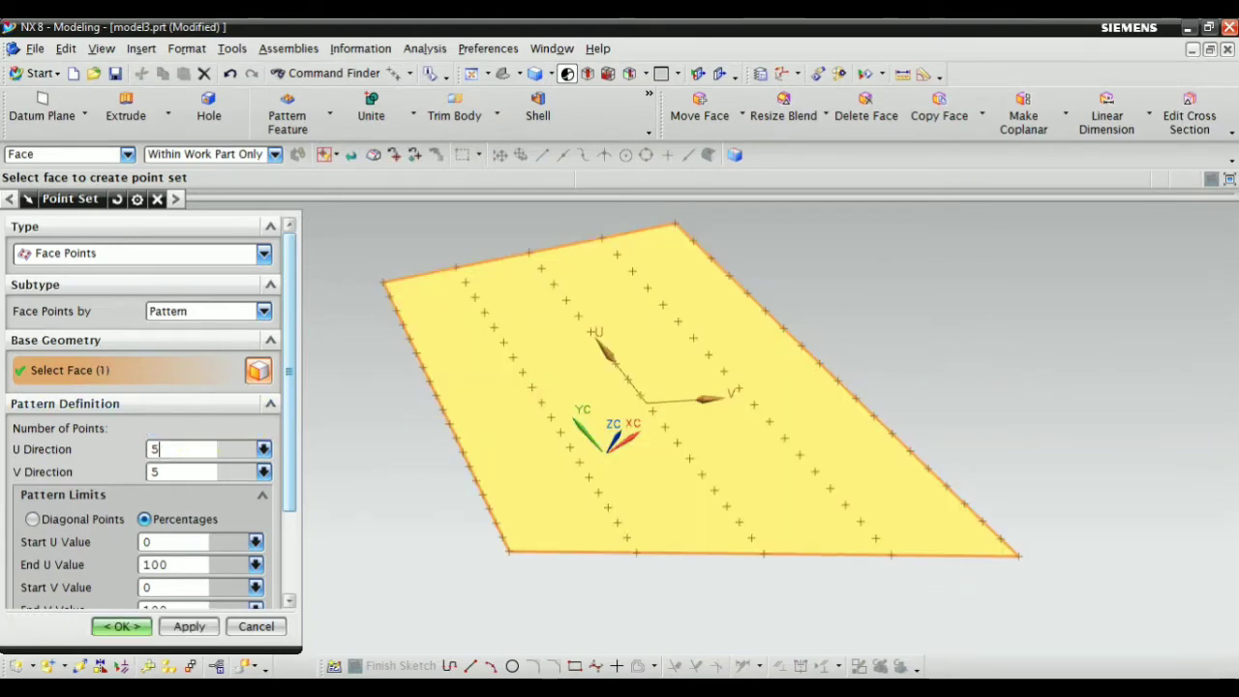
text(5)
key(Return)
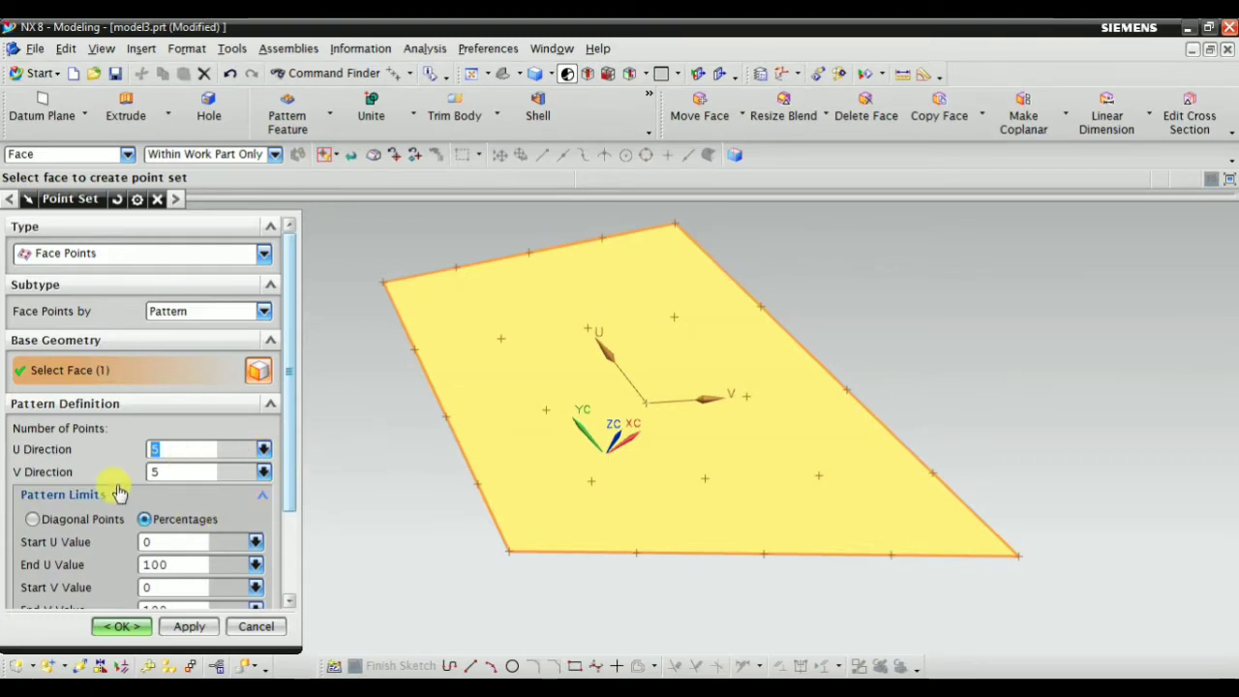
click(120, 627)
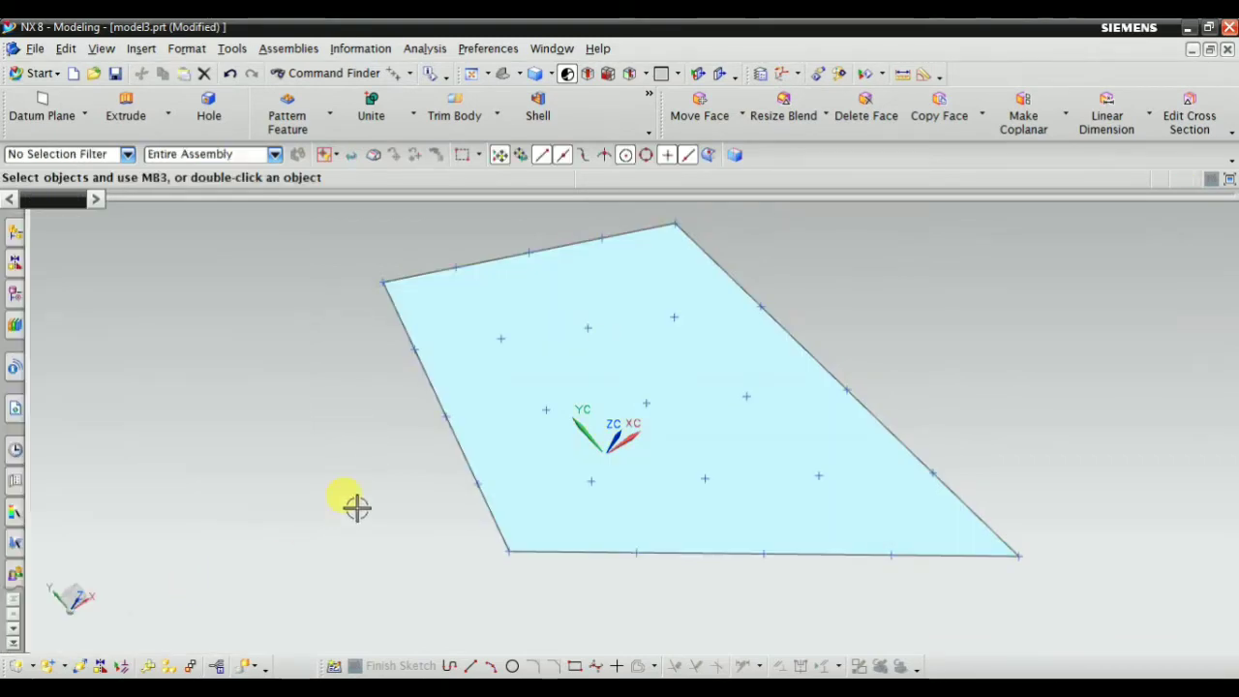
Step: Hide the four-point surface body so that only the point set is displayed
middle_drag(330, 464, 387, 474)
middle_drag(476, 423, 534, 401)
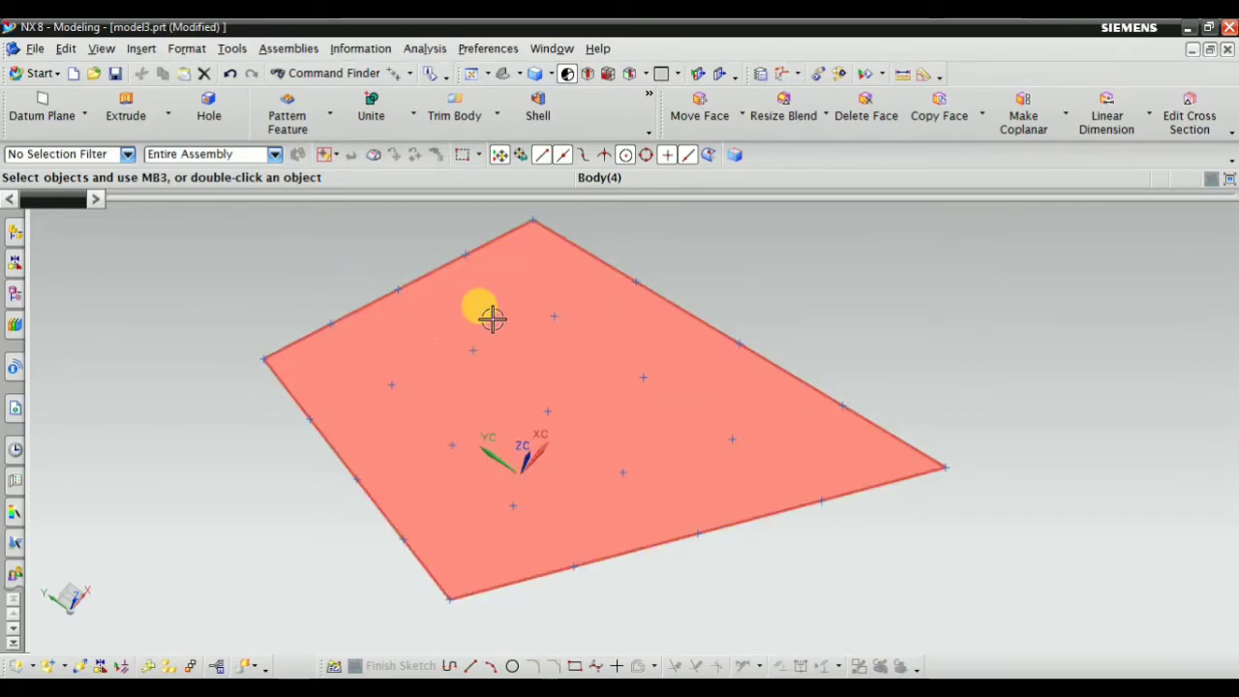
click(543, 313)
right_click(521, 297)
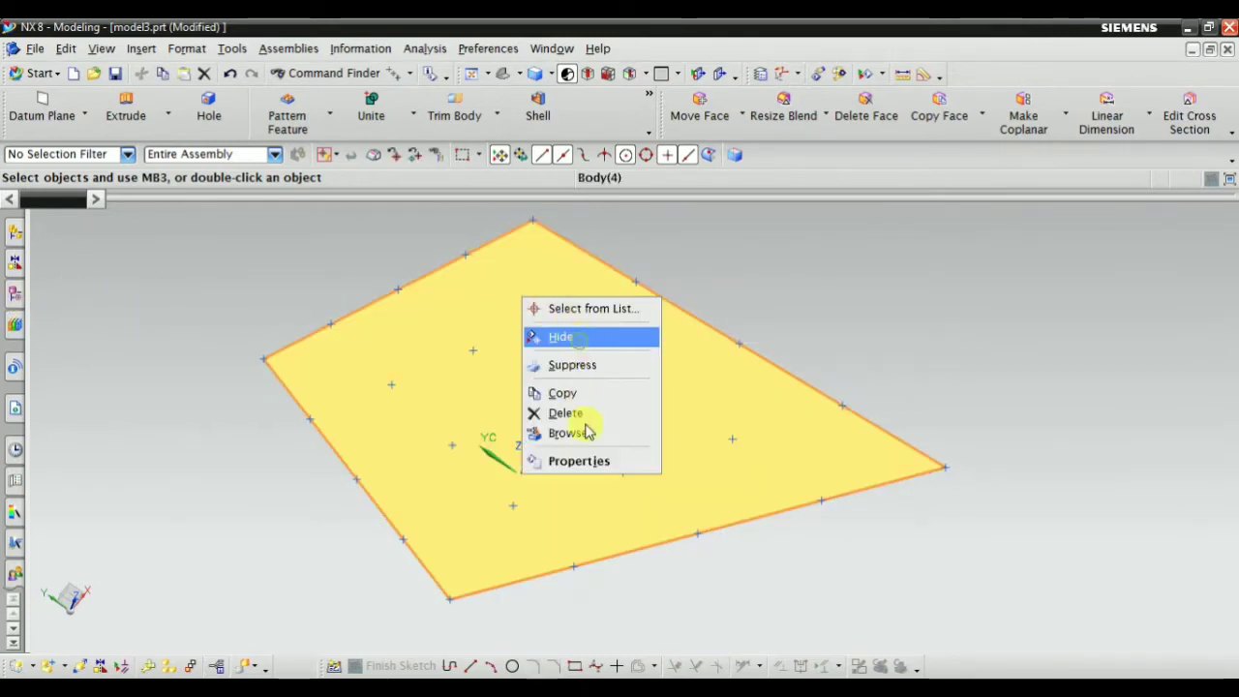
middle_drag(648, 396, 432, 326)
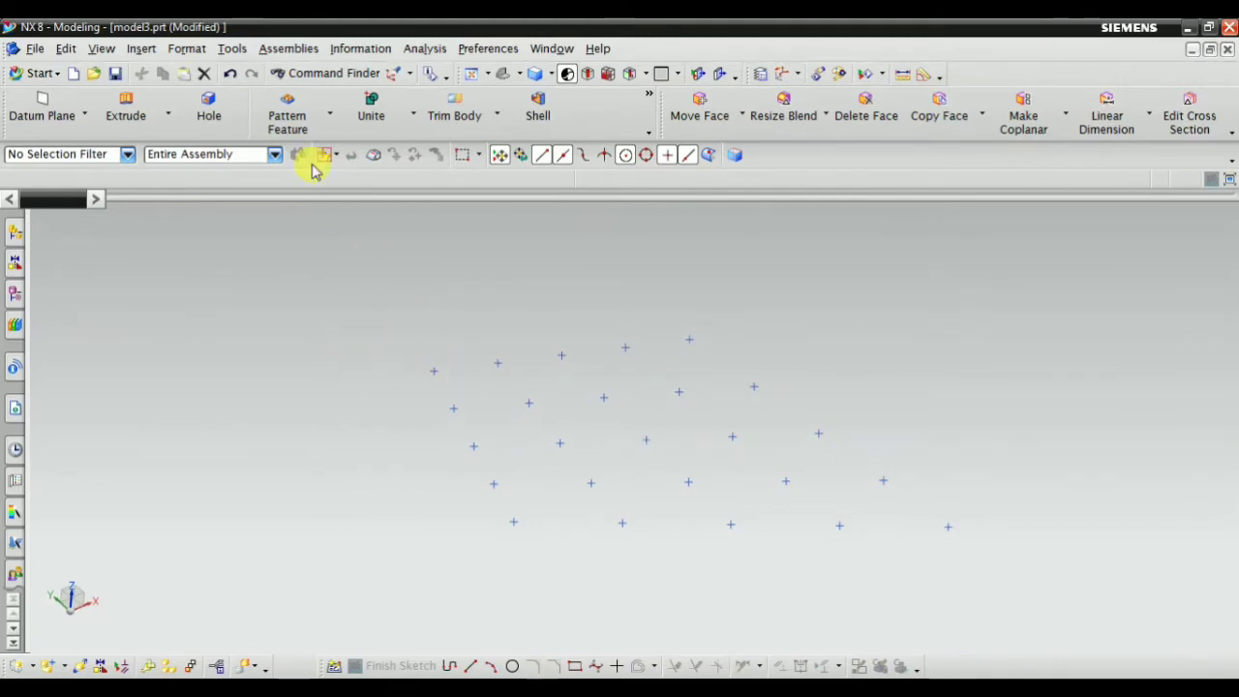
Step: Set up a Through Points surface with Multiple patch type, closed along Neither, row degree 2 and column degree 2
click(147, 48)
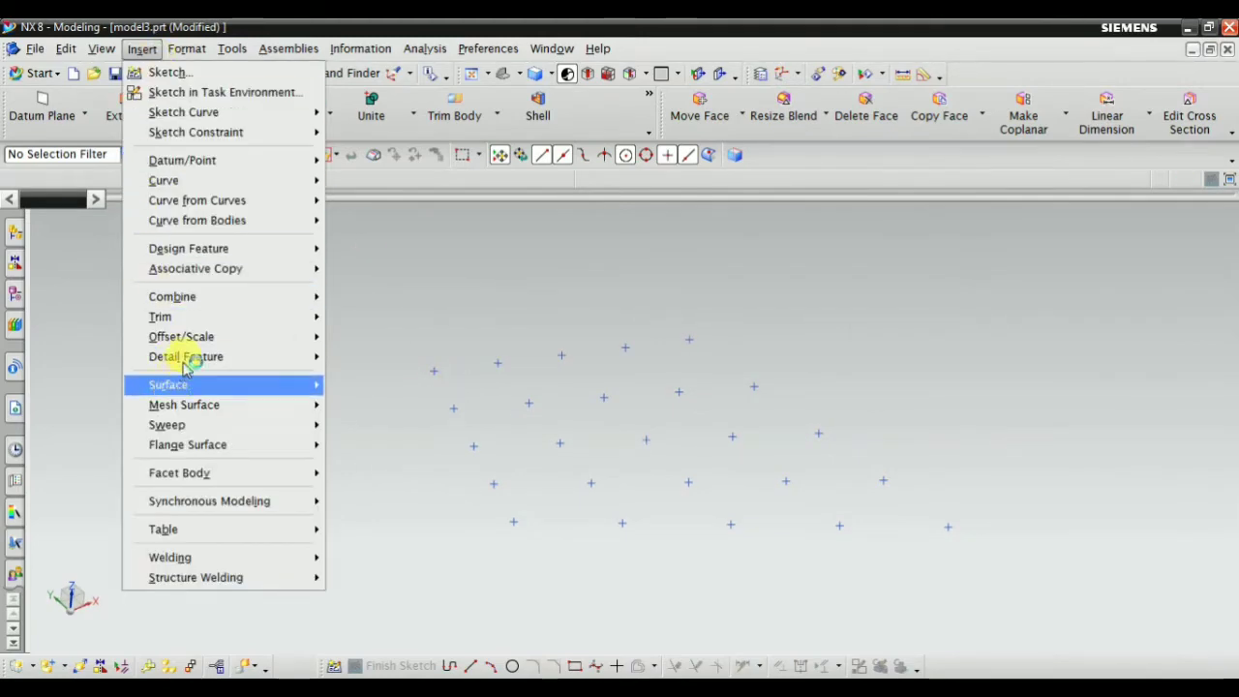
mouse_move(207, 387)
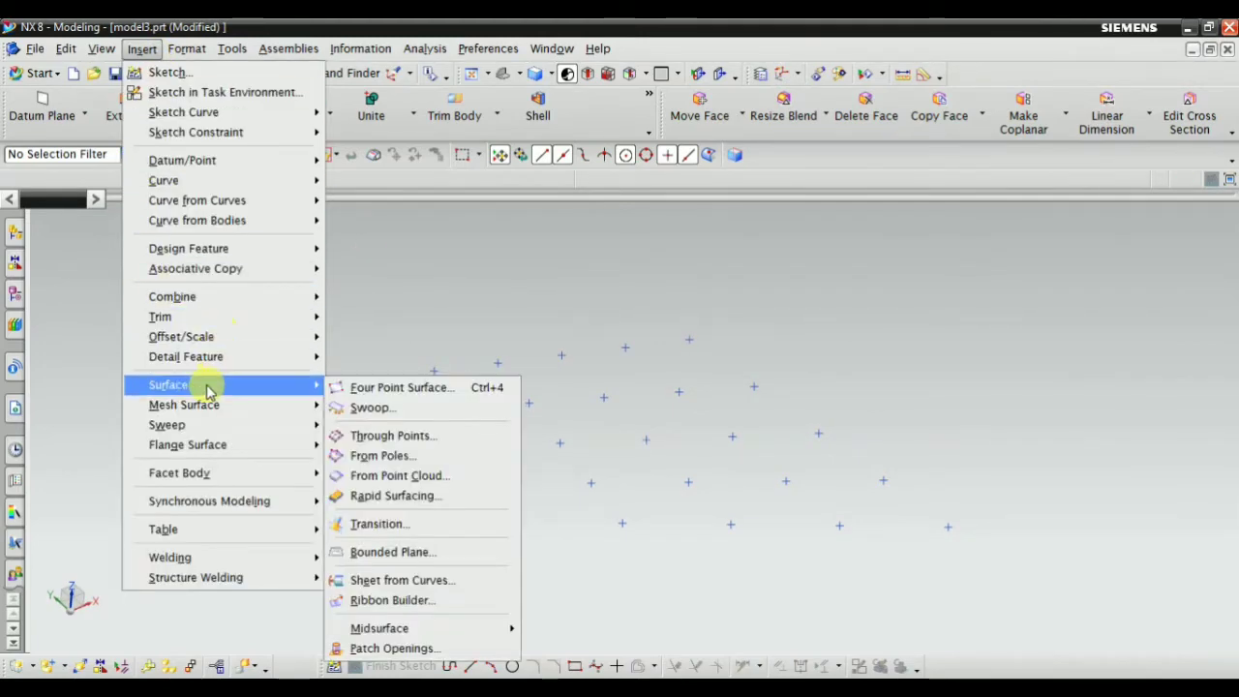
click(408, 441)
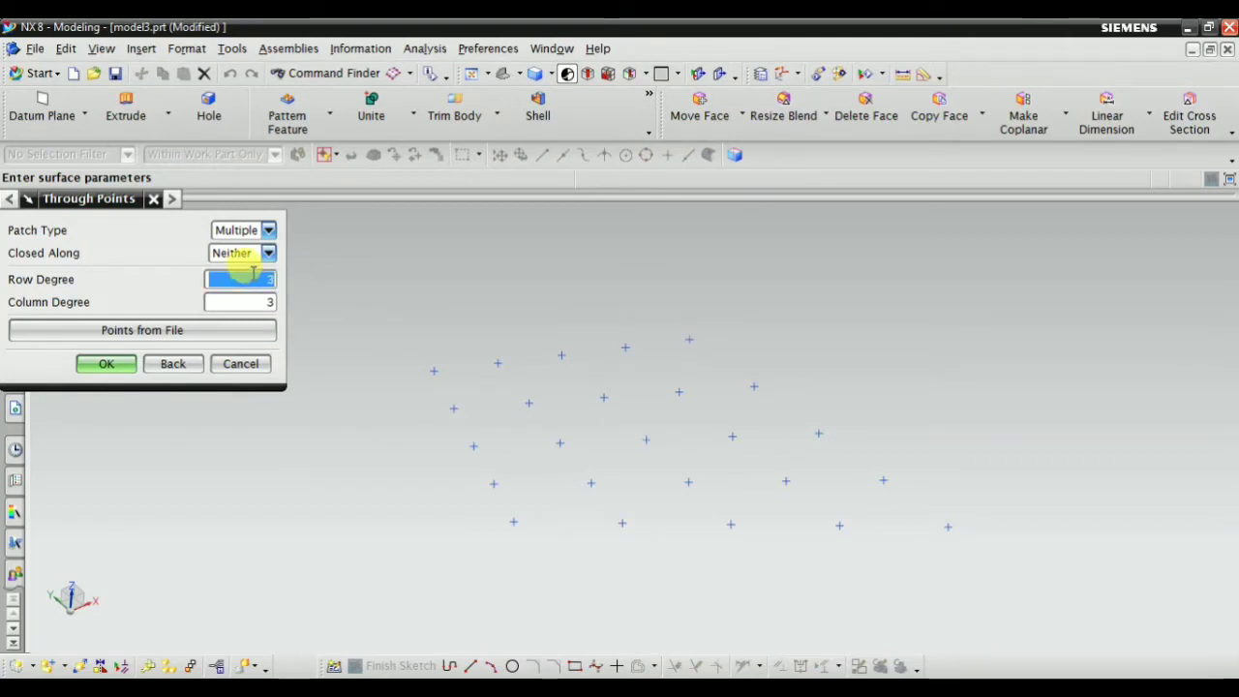
text(2)
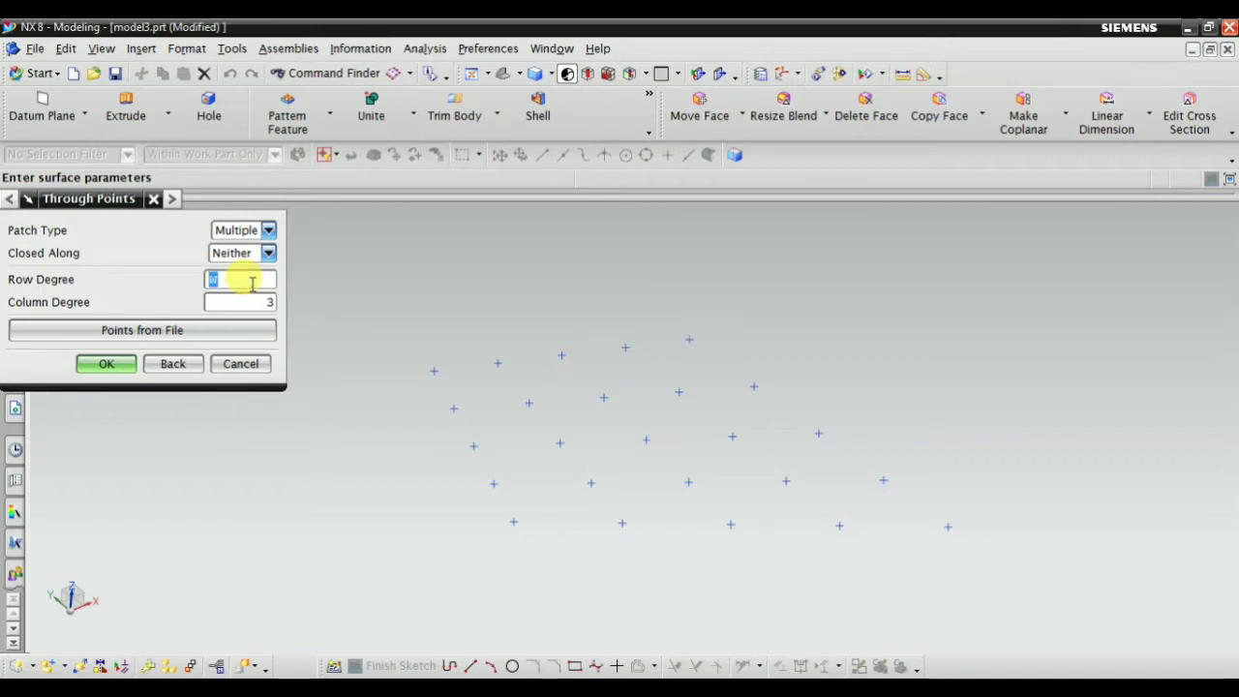
click(260, 301)
text(2)
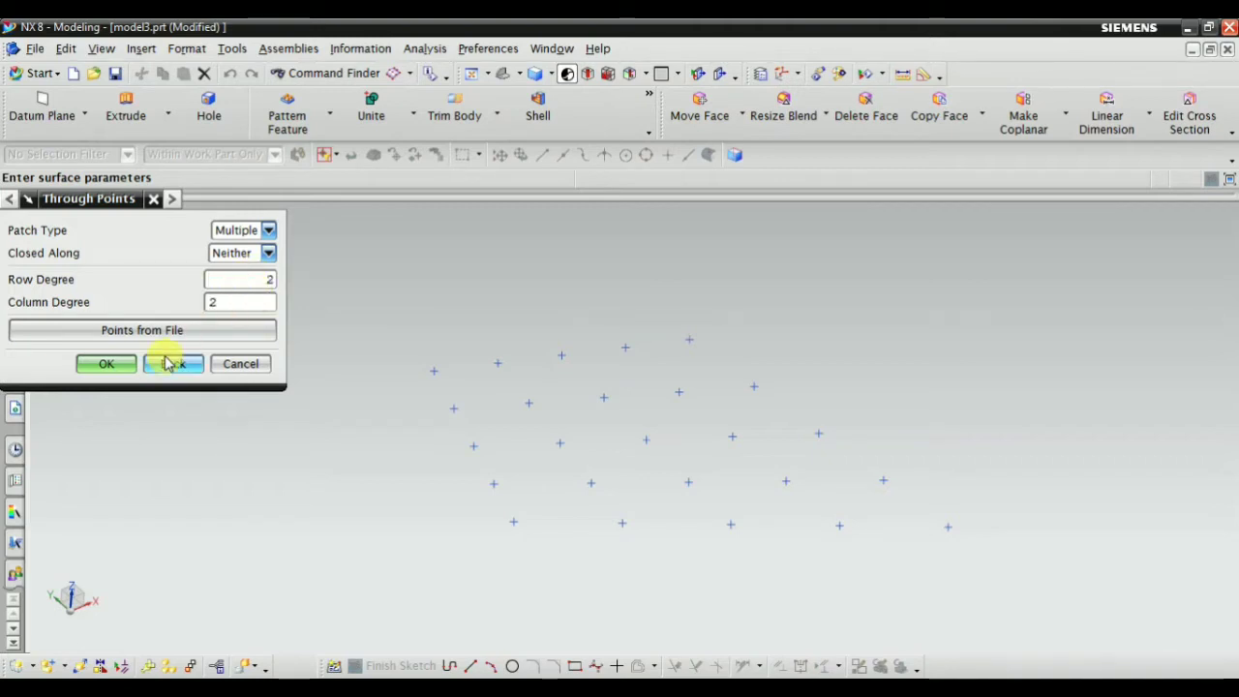
click(119, 366)
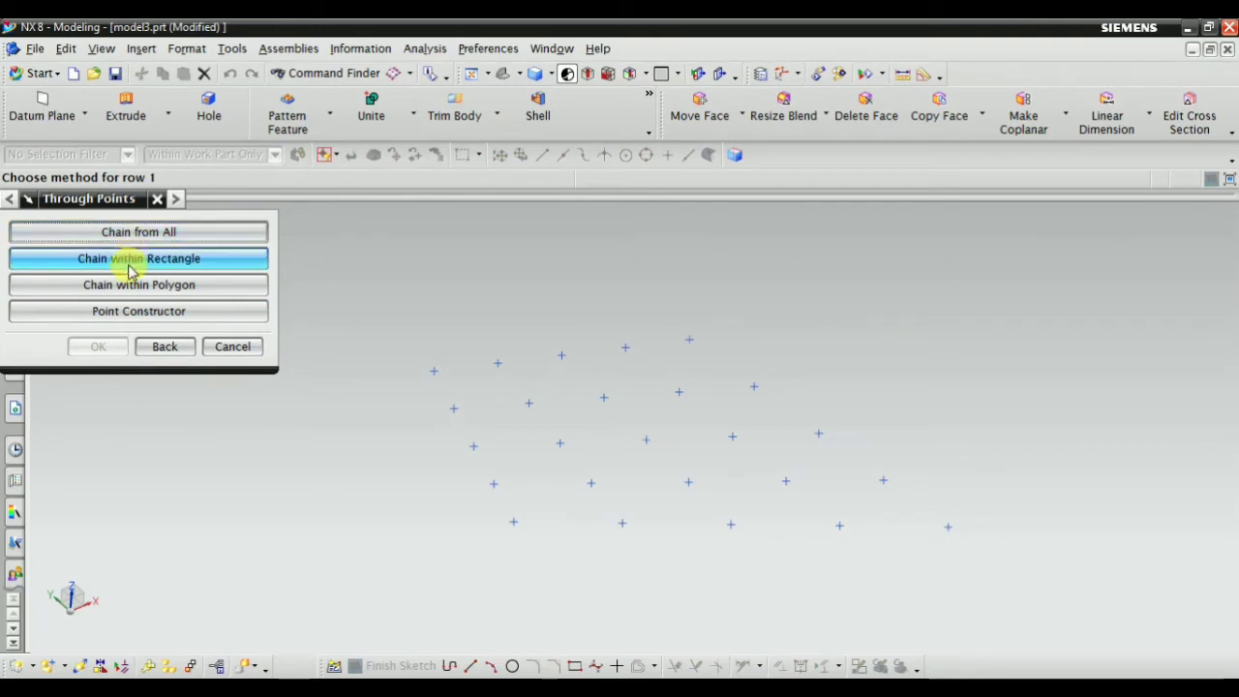
Step: Define row 1 with Chain within Rectangle around the point set's outermost row on its shorter X end, picking its two end points
click(184, 259)
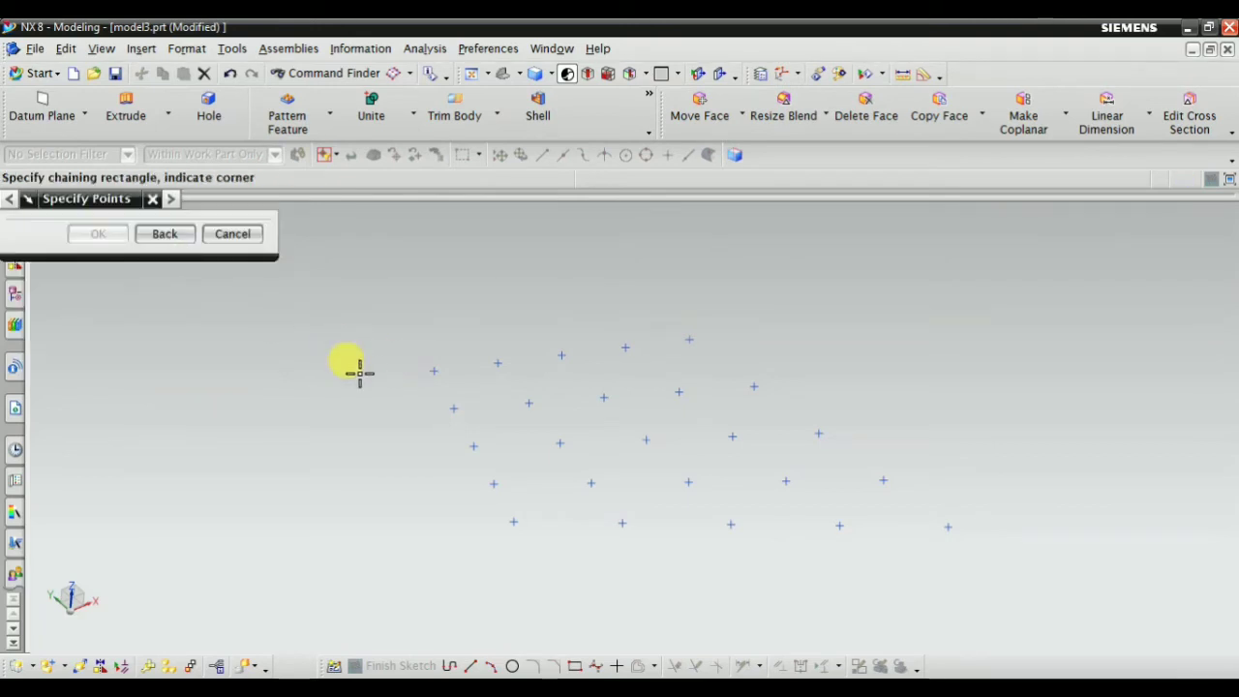
middle_drag(493, 436, 474, 492)
scroll(429, 277, down, 2)
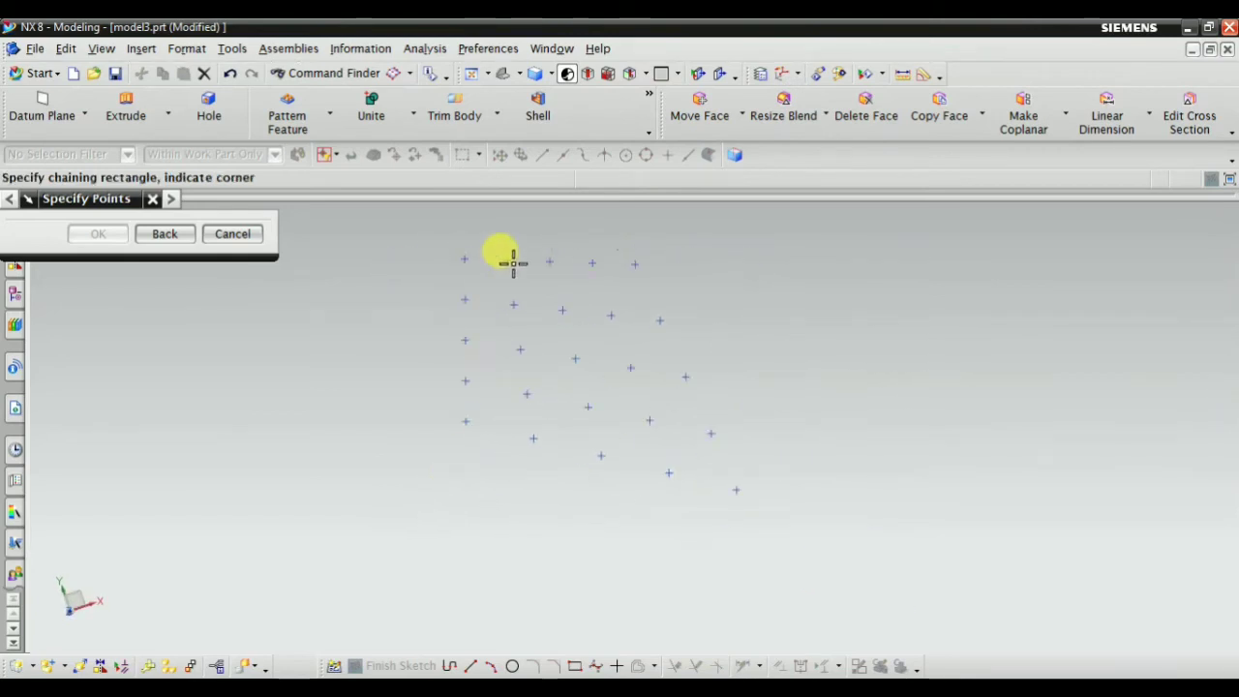
click(519, 74)
click(526, 99)
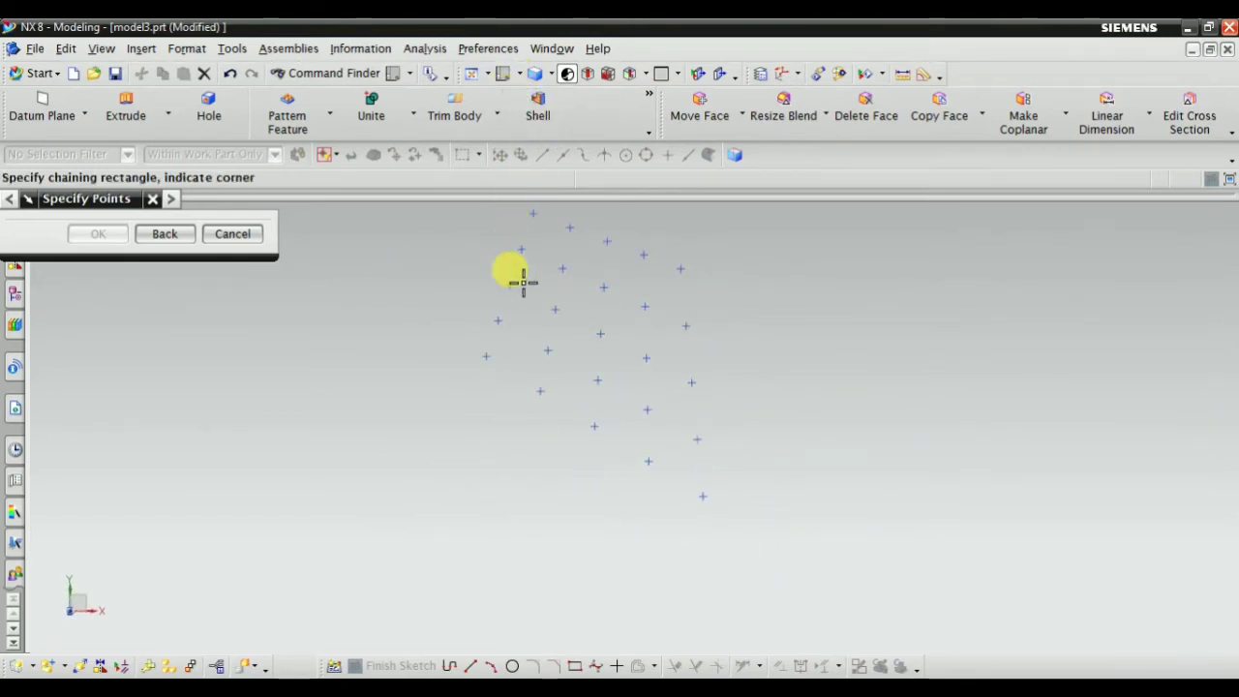
mouse_move(505, 301)
middle_down()
mouse_move(459, 232)
mouse_move(556, 238)
mouse_move(539, 301)
mouse_move(565, 286)
mouse_move(509, 332)
mouse_move(526, 307)
mouse_move(515, 298)
middle_up()
scroll(560, 410, up, 2)
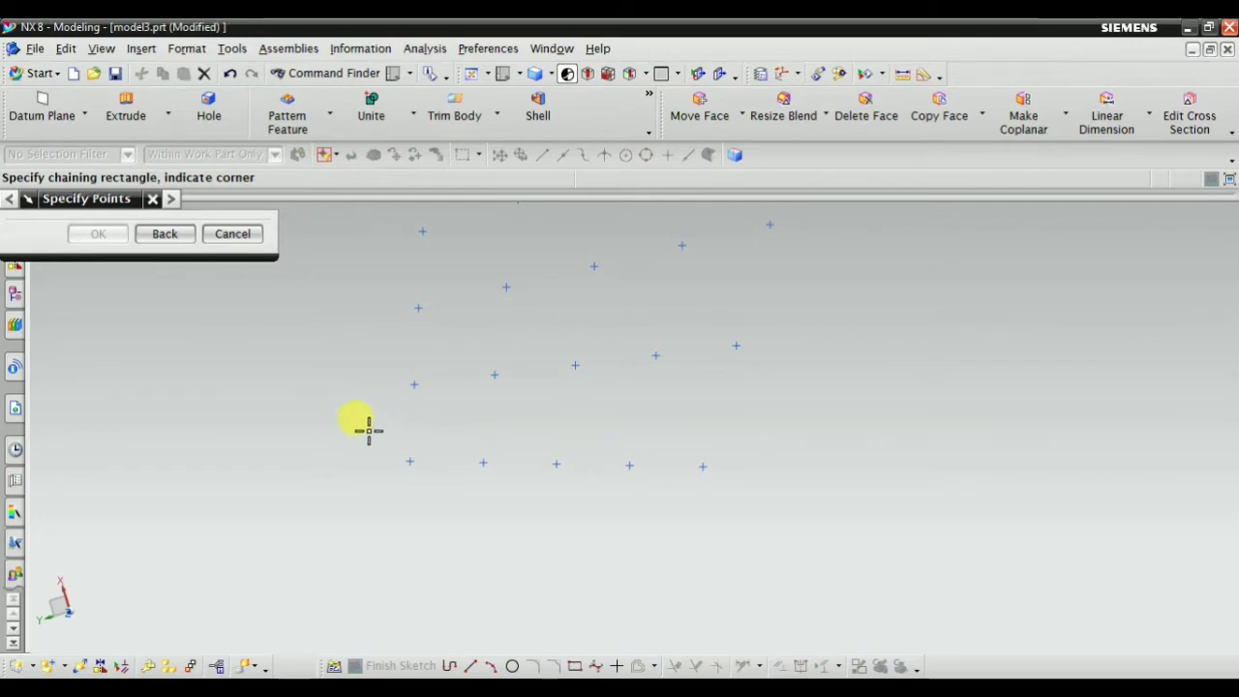
drag(367, 430, 792, 505)
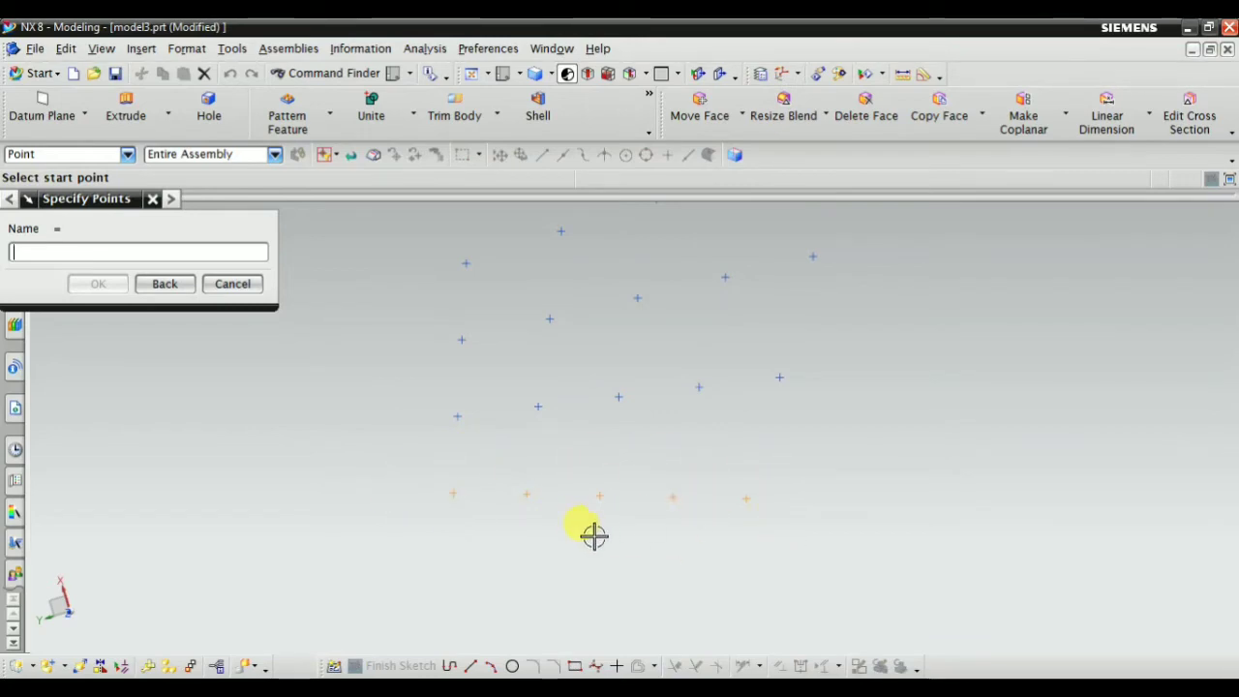
middle_drag(595, 534, 628, 493)
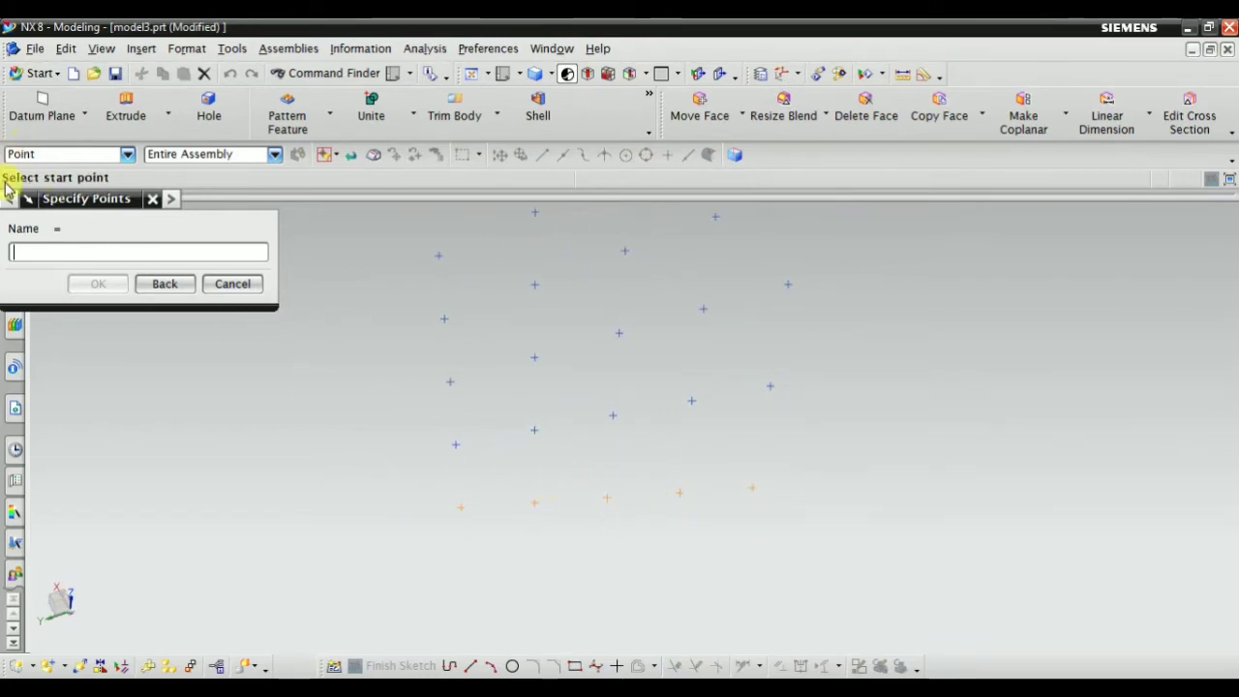
click(462, 506)
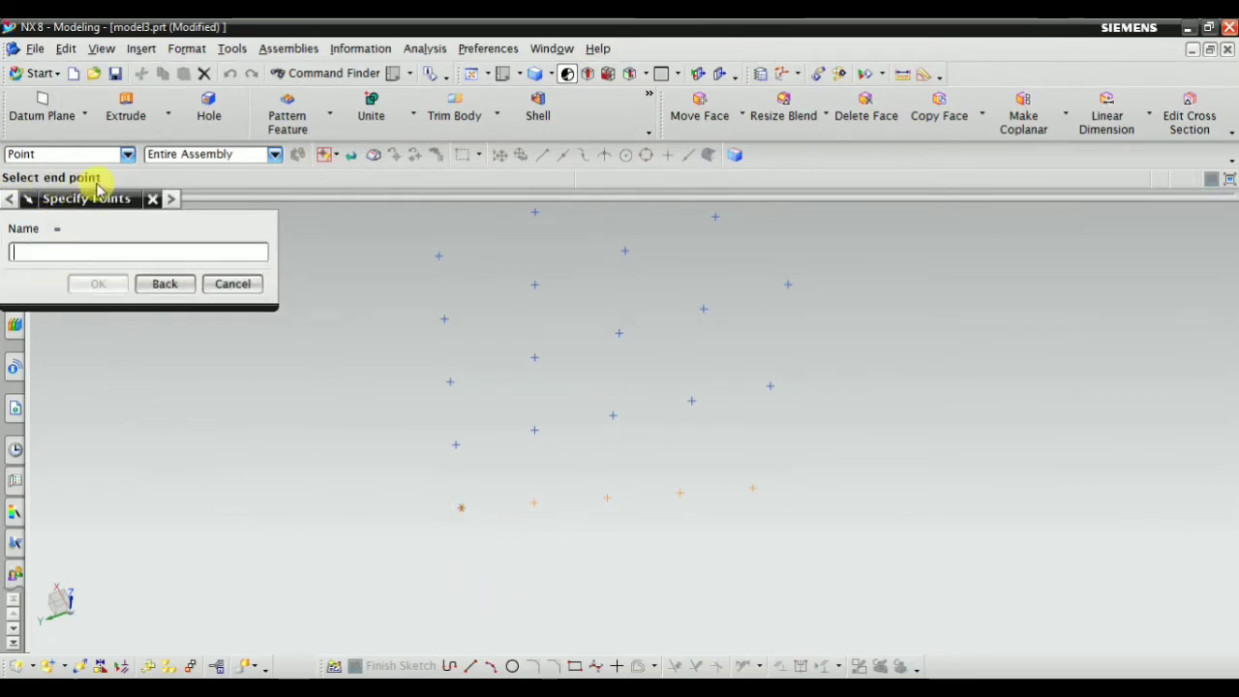
click(754, 486)
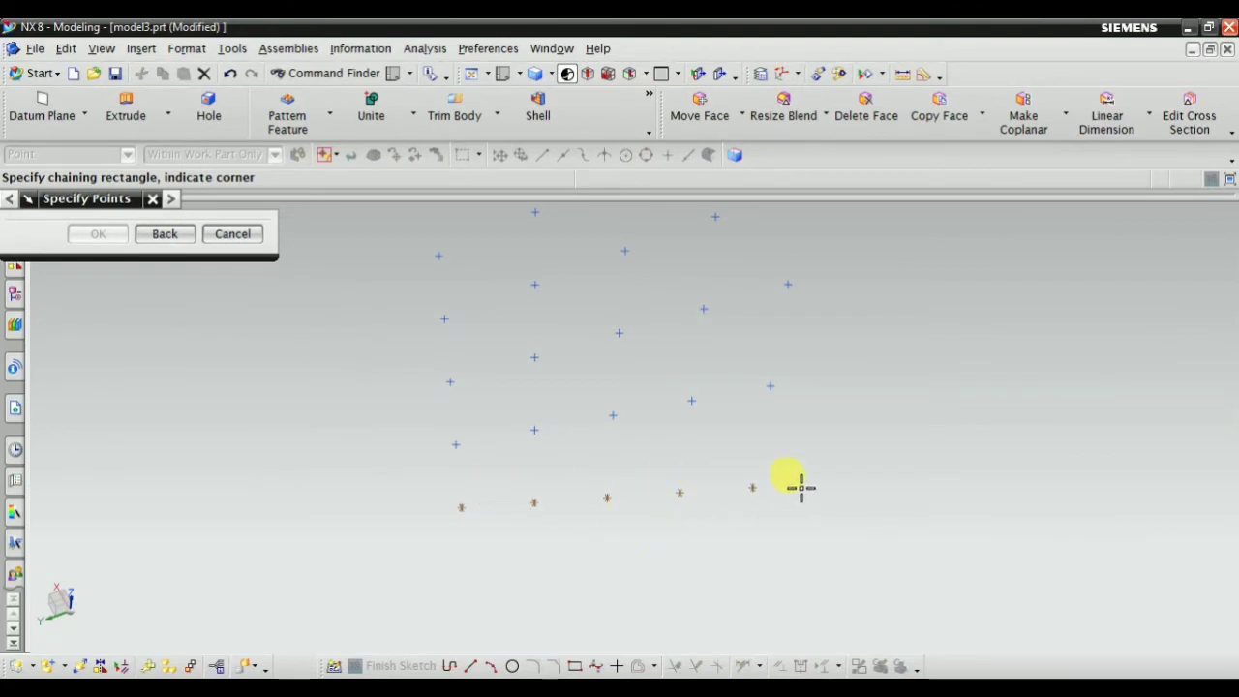
scroll(753, 484, up, 2)
scroll(668, 492, down, 1)
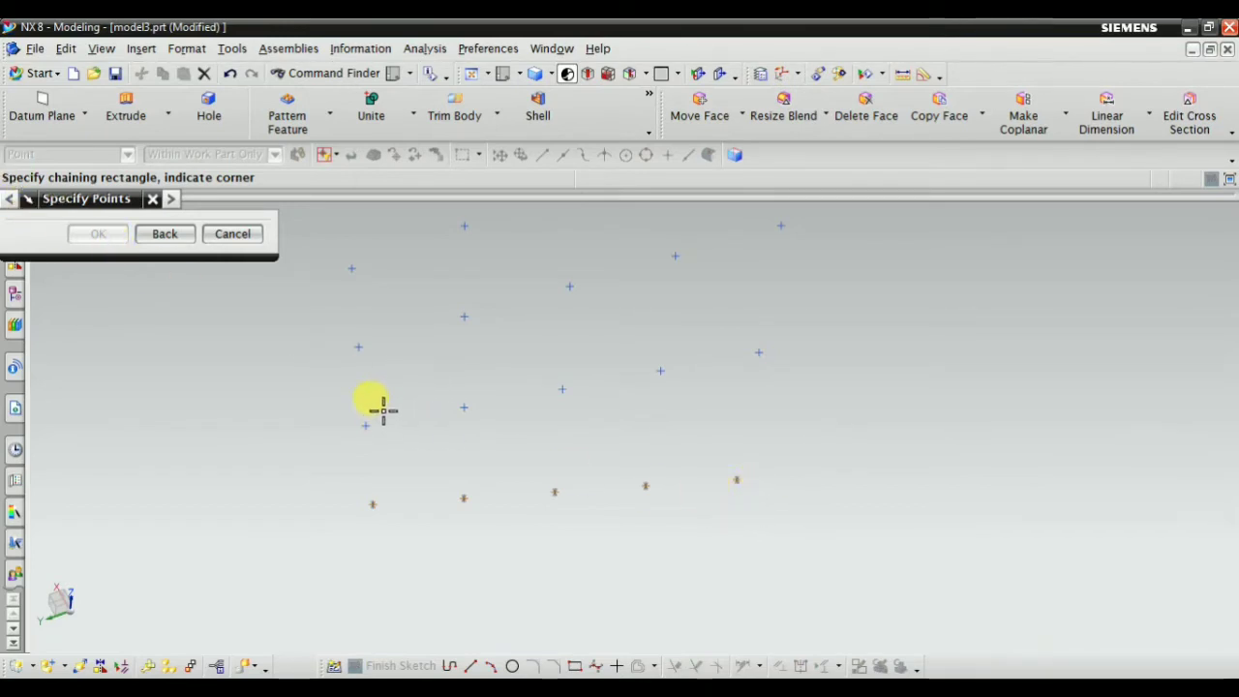
scroll(380, 392, up, 1)
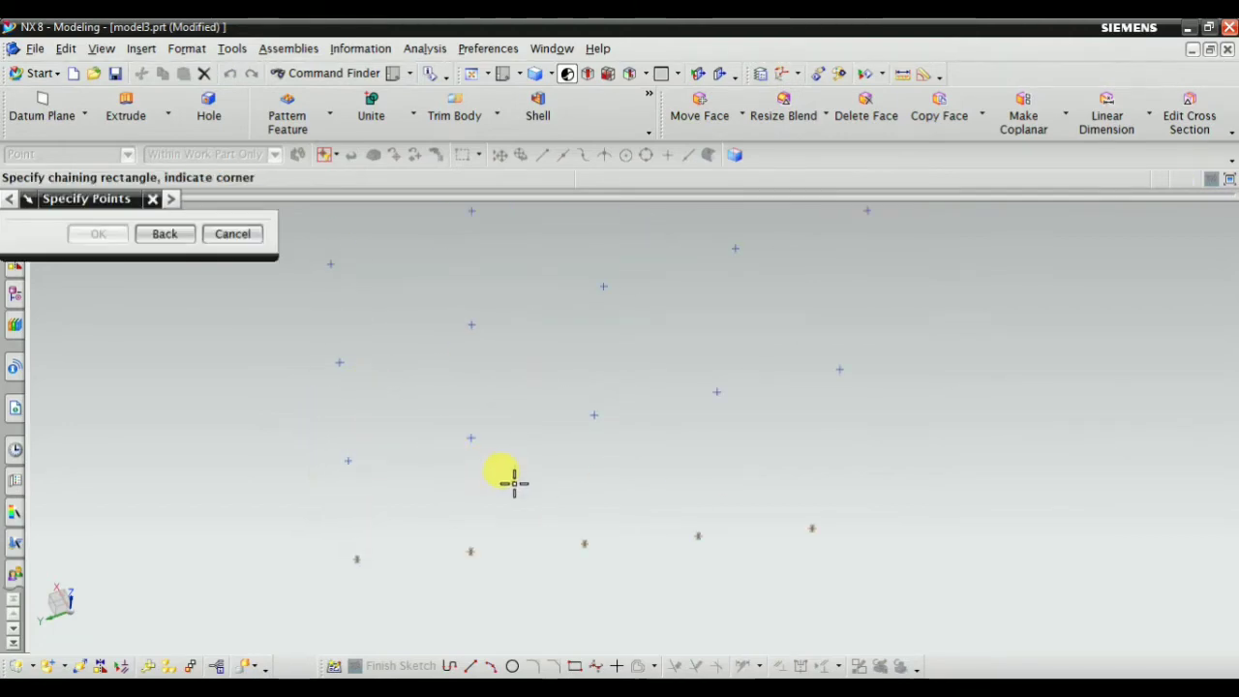
scroll(451, 465, down, 2)
drag(365, 464, 593, 451)
mouse_move(593, 451)
middle_down()
mouse_move(507, 426)
mouse_move(559, 426)
mouse_move(556, 468)
mouse_move(555, 442)
middle_up()
drag(475, 365, 586, 418)
middle_drag(586, 419, 581, 371)
drag(448, 406, 686, 460)
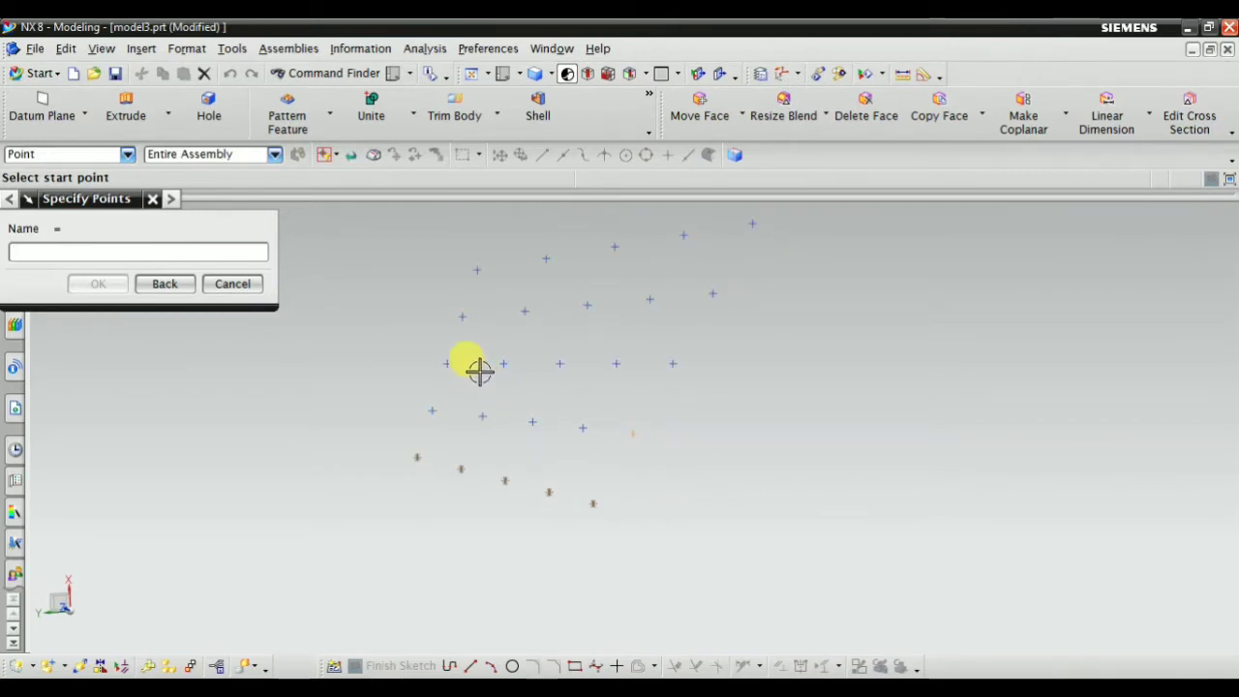
click(165, 284)
Step: Define row 2 by enclosing the points adjacent to row 1 in a chaining rectangle and picking its start and end points
middle_drag(326, 407, 312, 373)
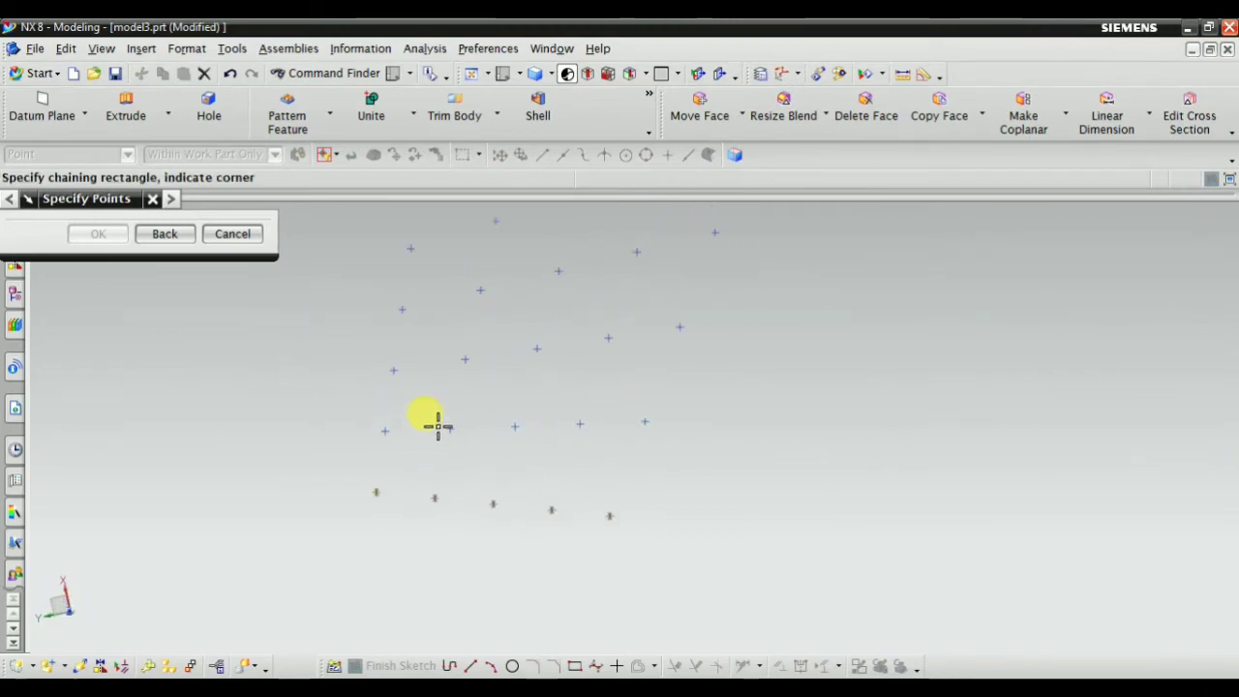
scroll(438, 426, up, 1)
drag(337, 408, 741, 459)
scroll(601, 424, down, 2)
middle_drag(601, 424, 671, 482)
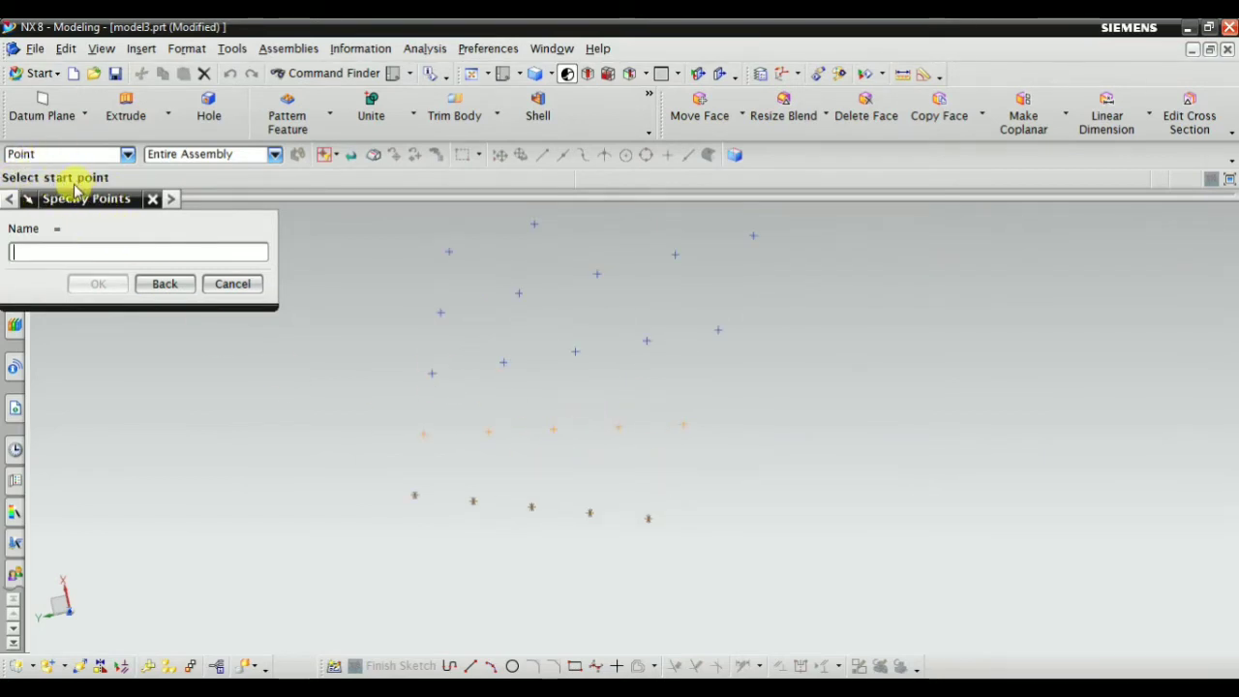
click(423, 434)
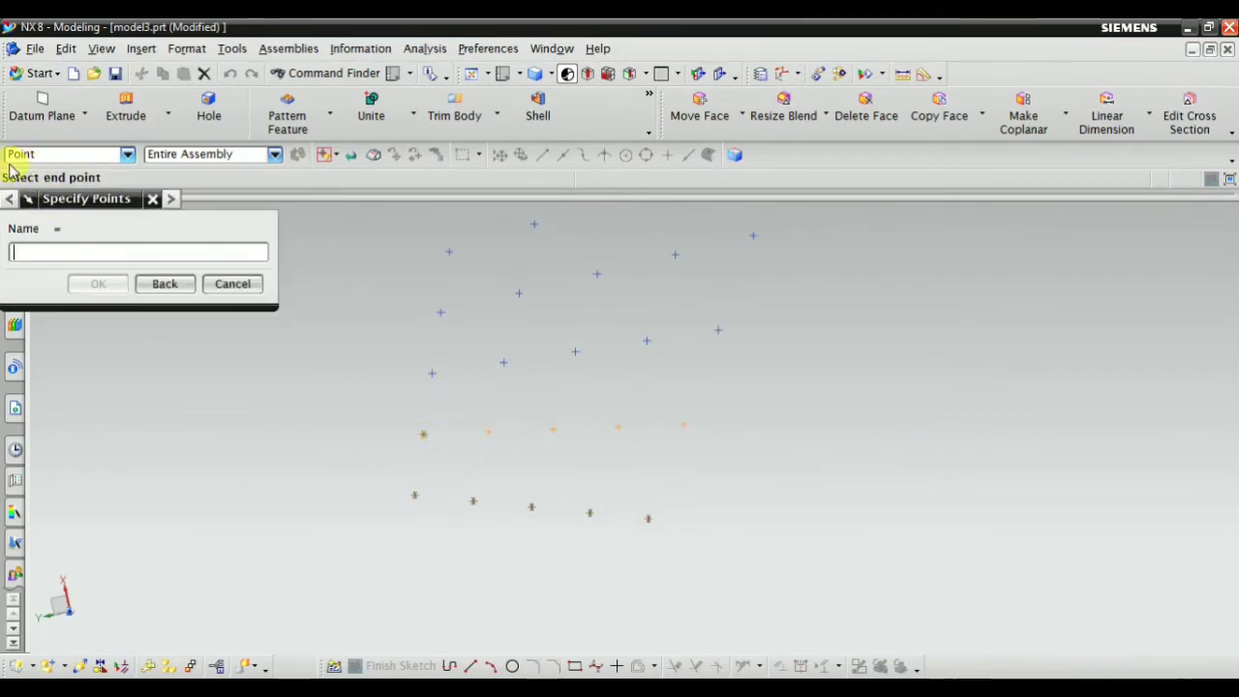
click(682, 428)
Step: Define row 3 by enclosing the middle row of points in a chaining rectangle and picking its start and end points
middle_drag(666, 427, 470, 447)
middle_drag(703, 470, 746, 429)
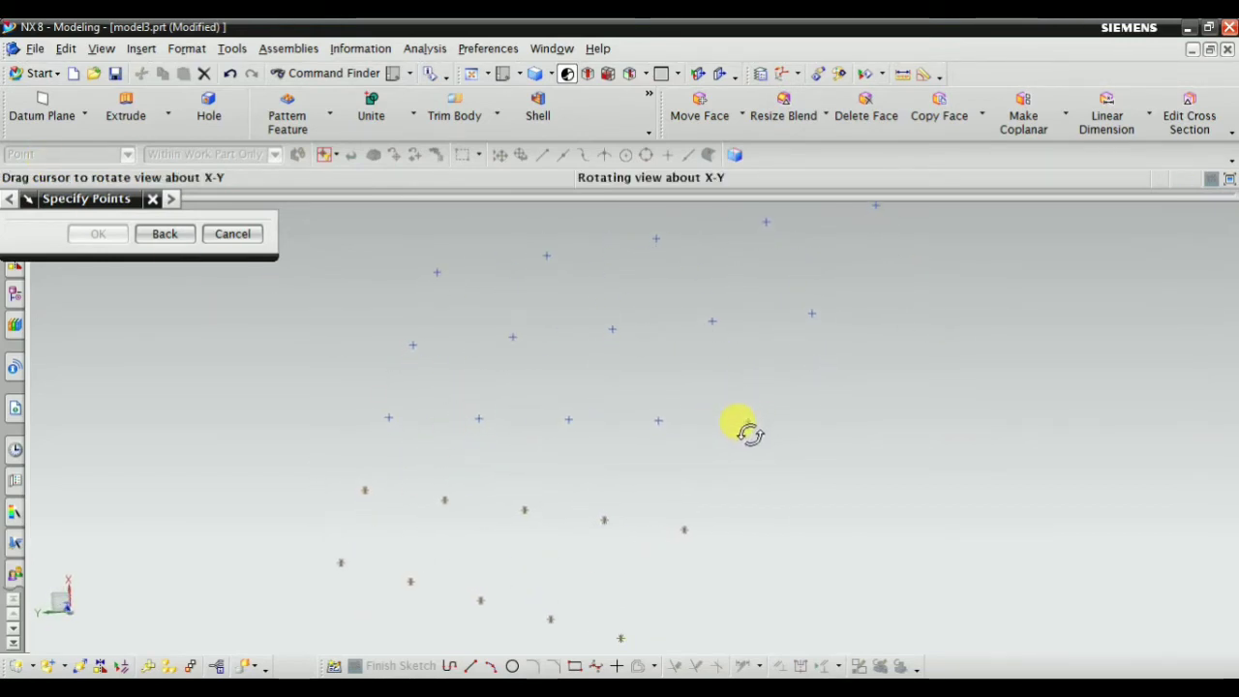
drag(321, 382, 880, 462)
middle_drag(698, 484, 534, 411)
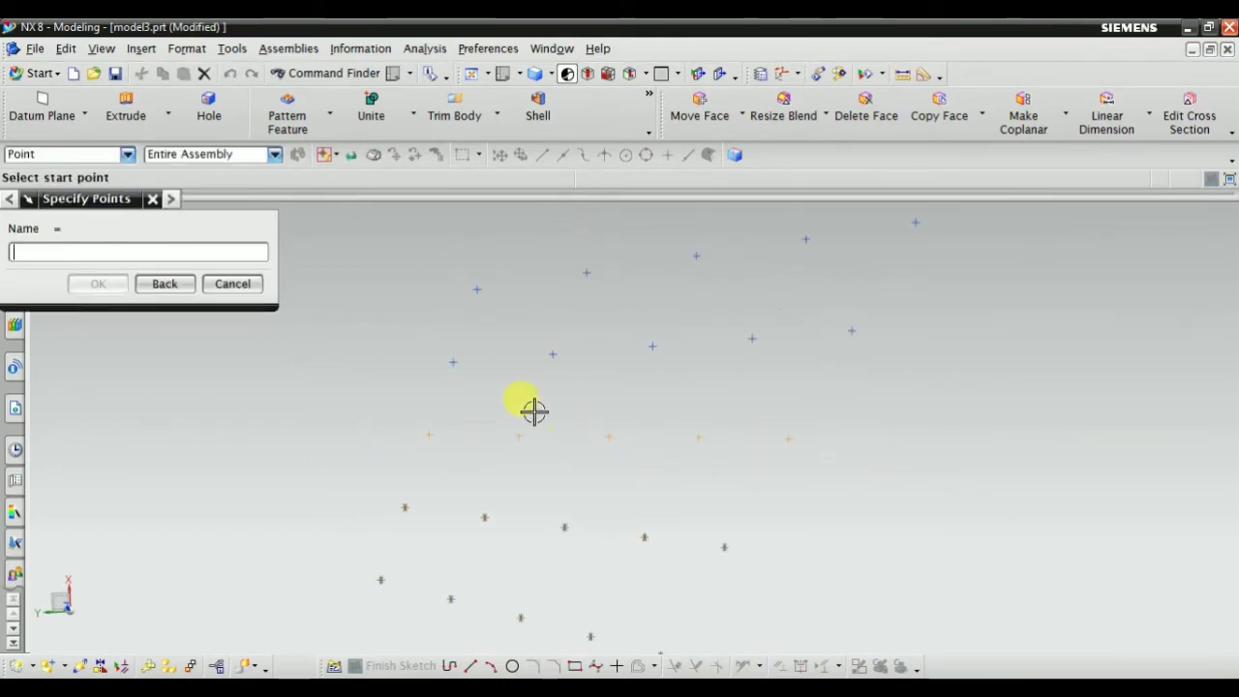
click(424, 438)
middle_drag(392, 474, 682, 468)
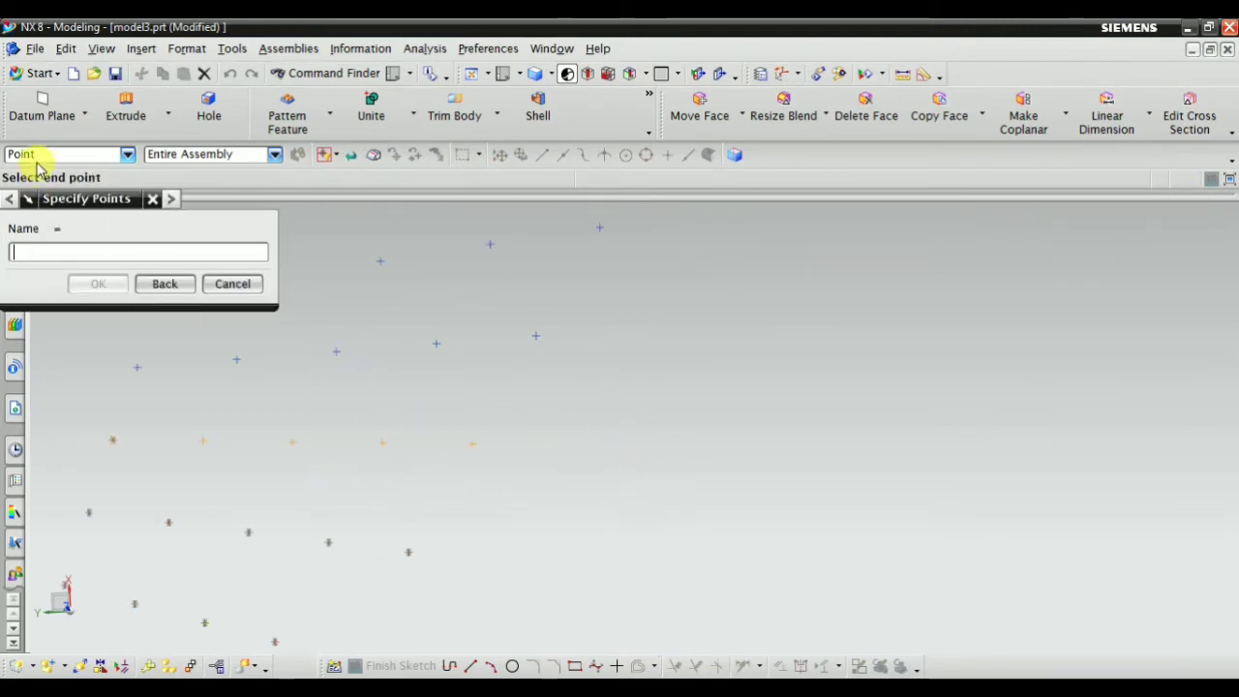
click(475, 444)
middle_drag(476, 444, 514, 510)
scroll(515, 504, down, 1)
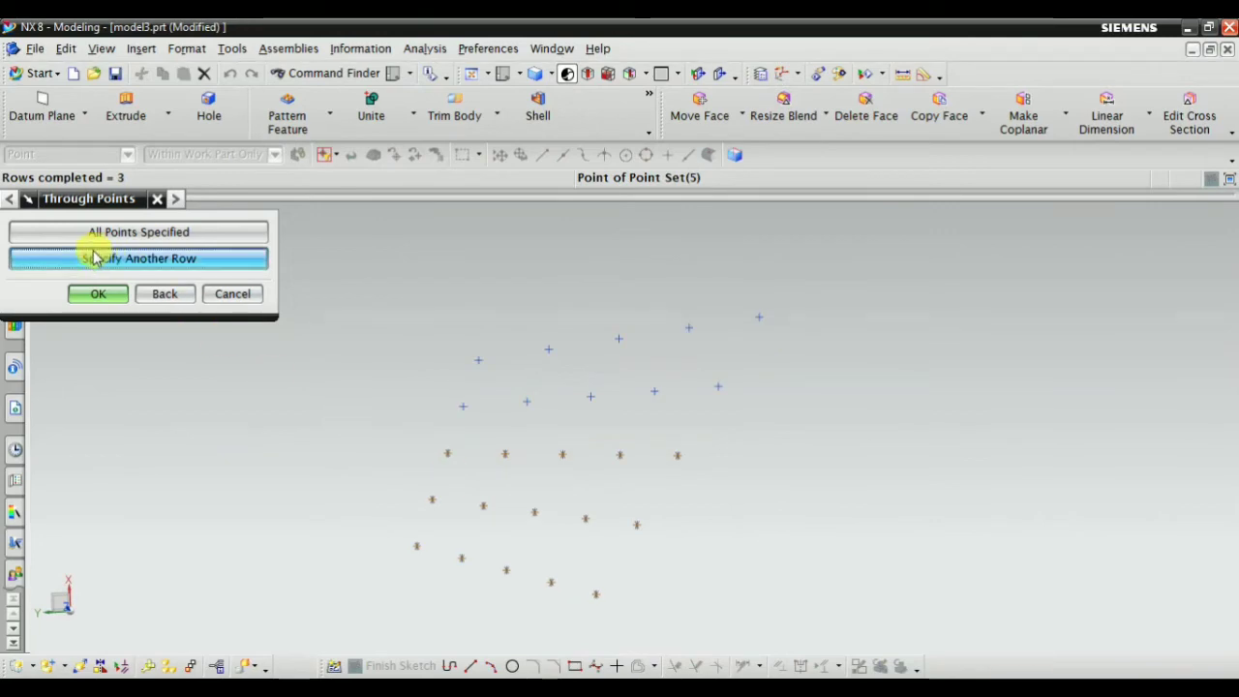
shift+middle_drag(650, 462, 602, 437)
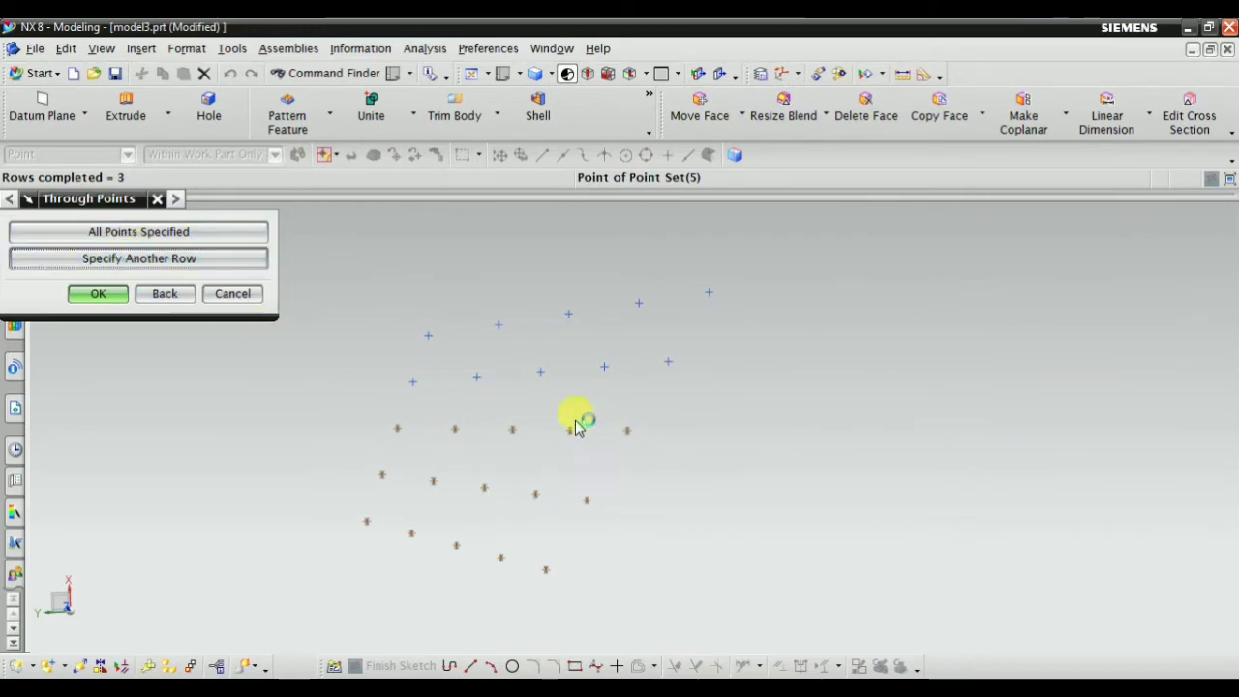
Step: Start row 4 of the Through Points surface with the Chain within Rectangle method
click(85, 263)
click(92, 262)
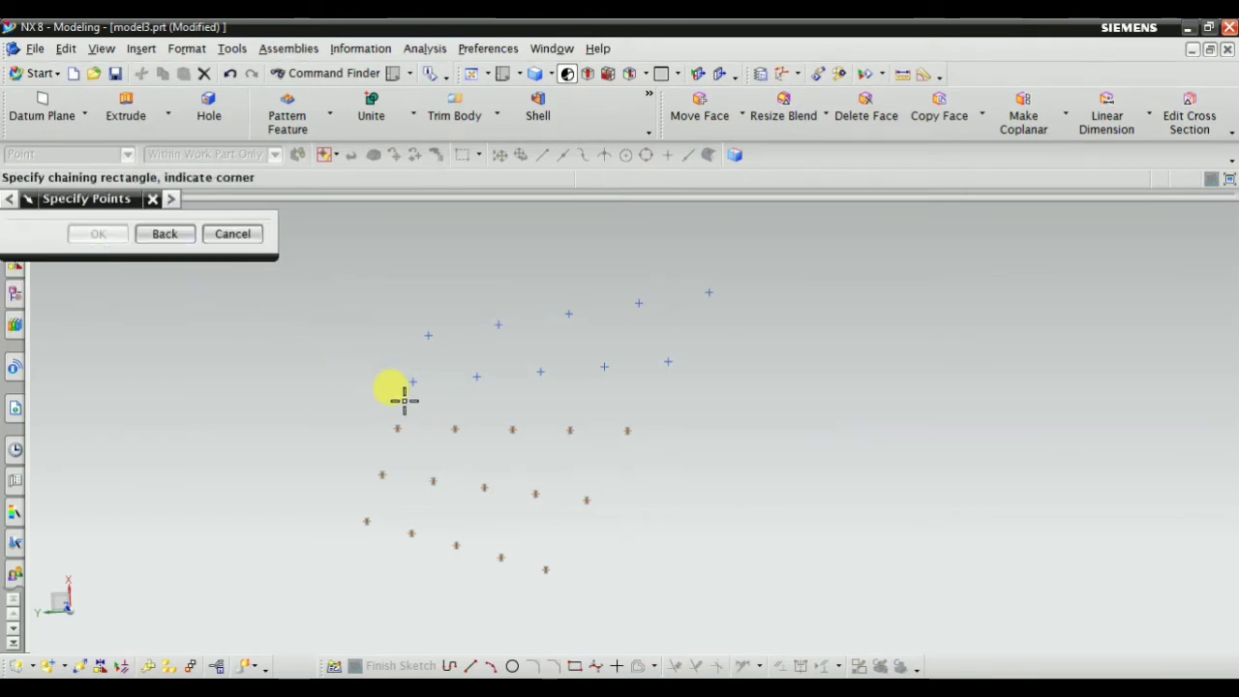
middle_drag(423, 387, 644, 407)
shift+middle_drag(428, 392, 490, 416)
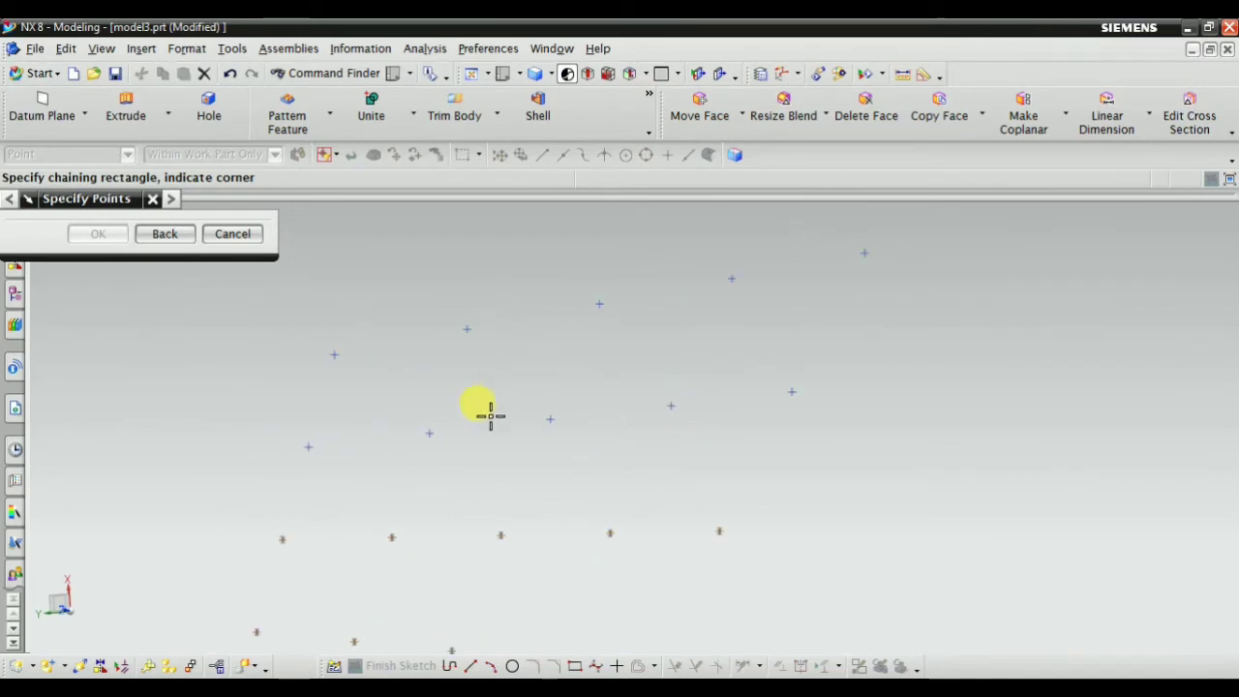
drag(266, 406, 755, 456)
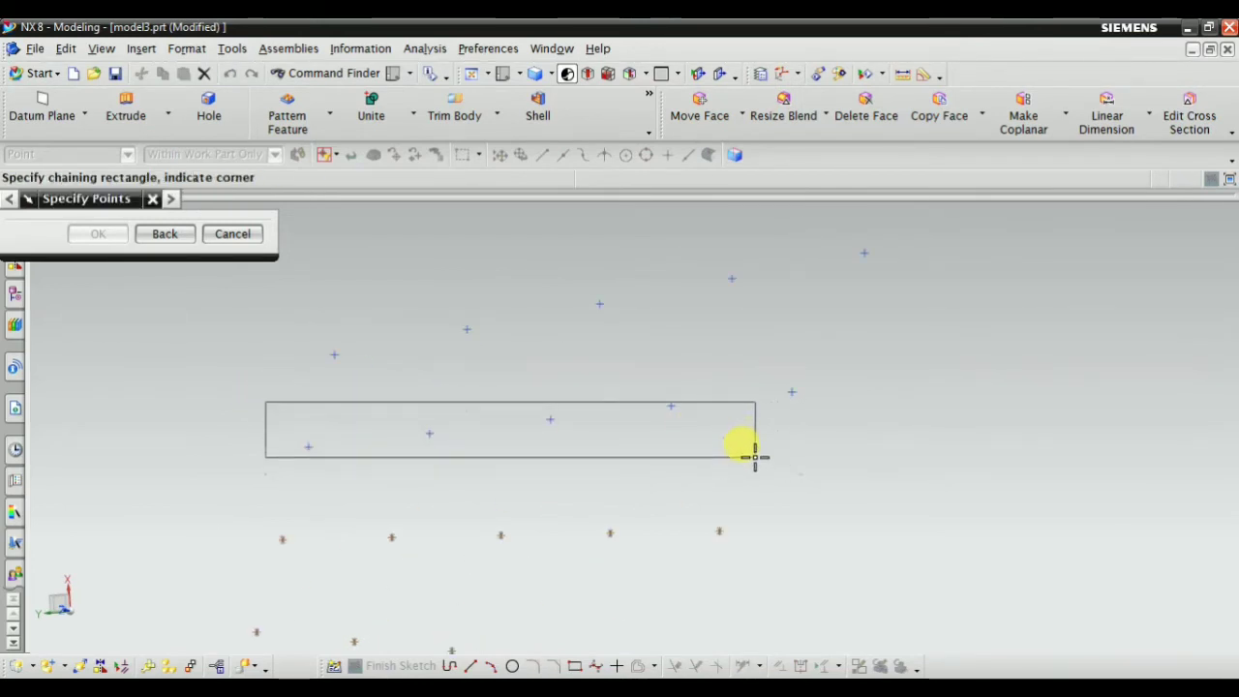
click(755, 457)
shift+middle_drag(759, 365, 685, 400)
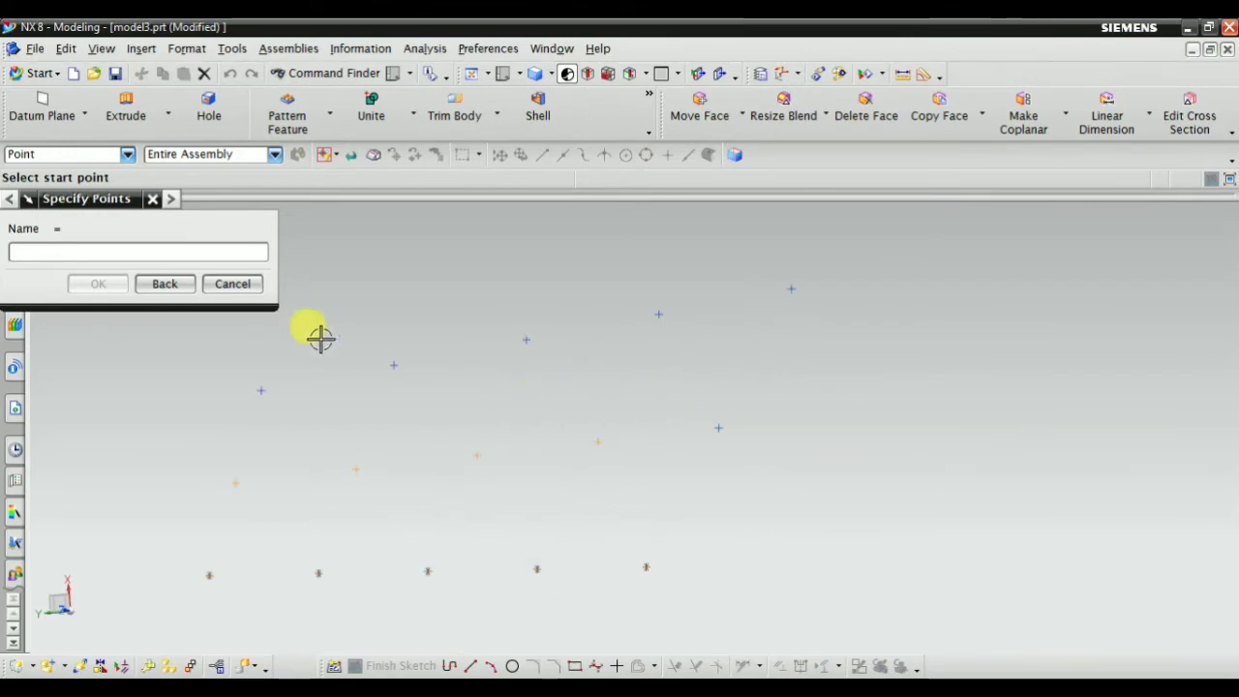
click(166, 284)
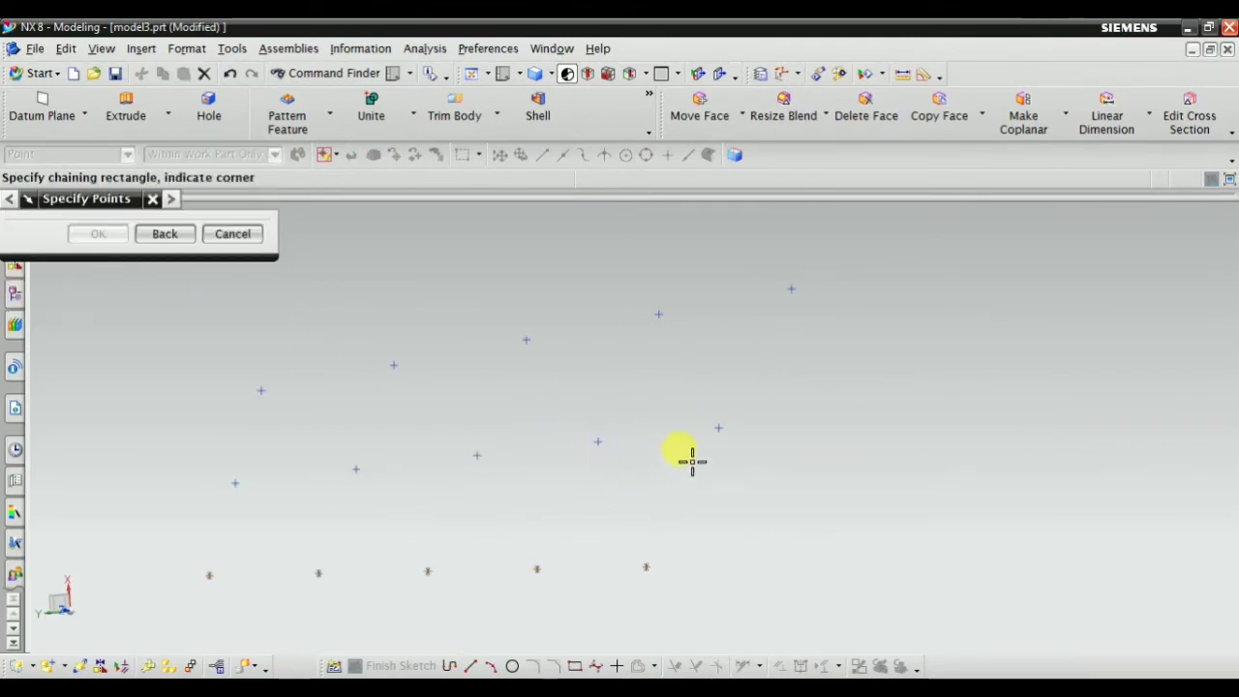
Step: Define row 4 by enclosing all five points adjacent to row 3 in a chaining rectangle and picking its start and end points
mouse_move(686, 456)
middle_down()
mouse_move(636, 429)
mouse_move(706, 429)
mouse_move(686, 445)
mouse_move(691, 429)
mouse_move(686, 457)
middle_up()
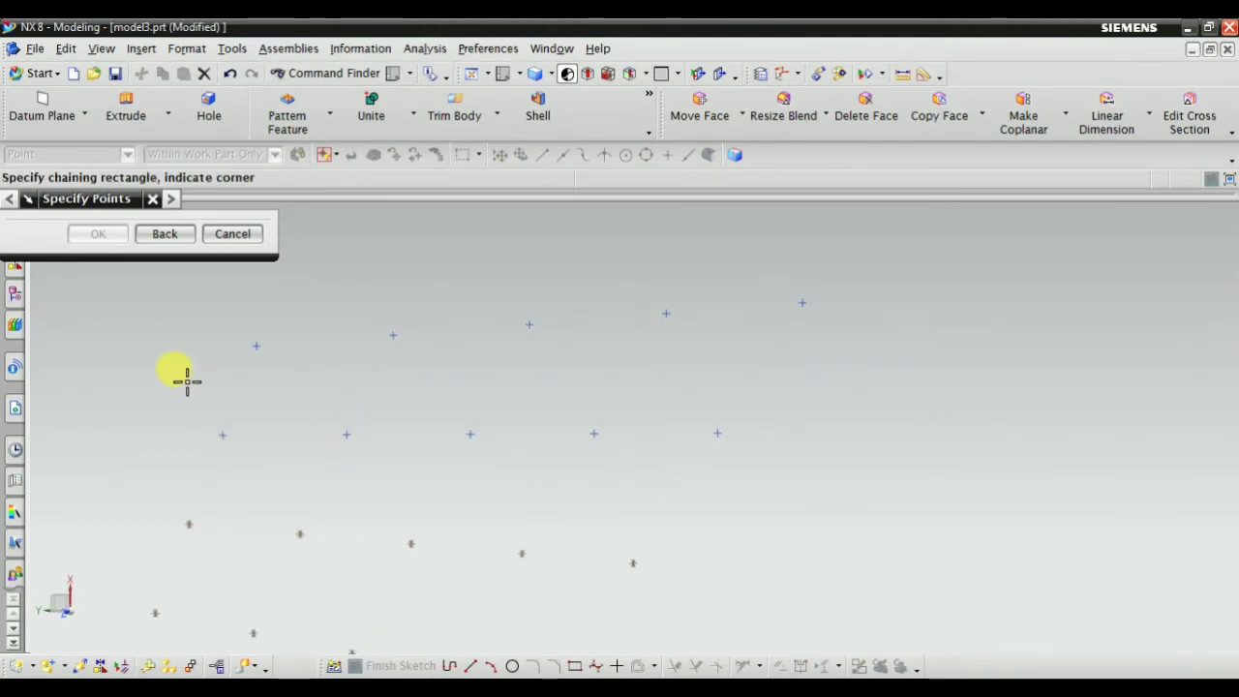
drag(174, 376, 799, 479)
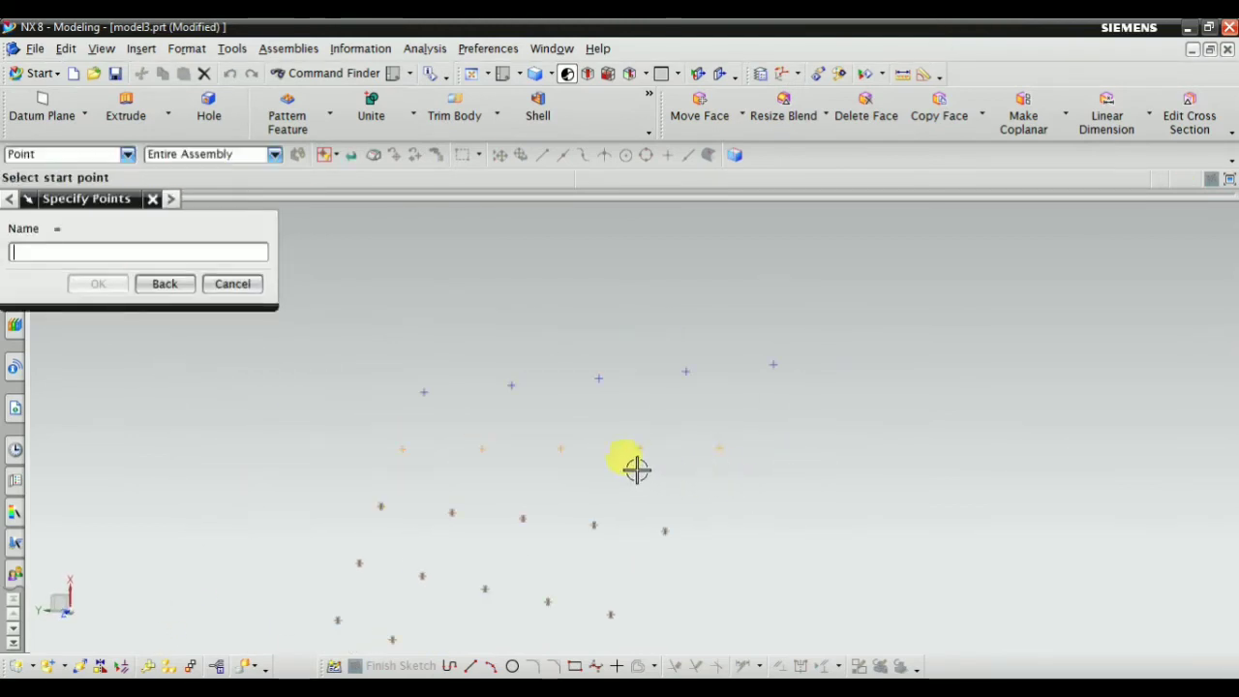
scroll(636, 470, up, 2)
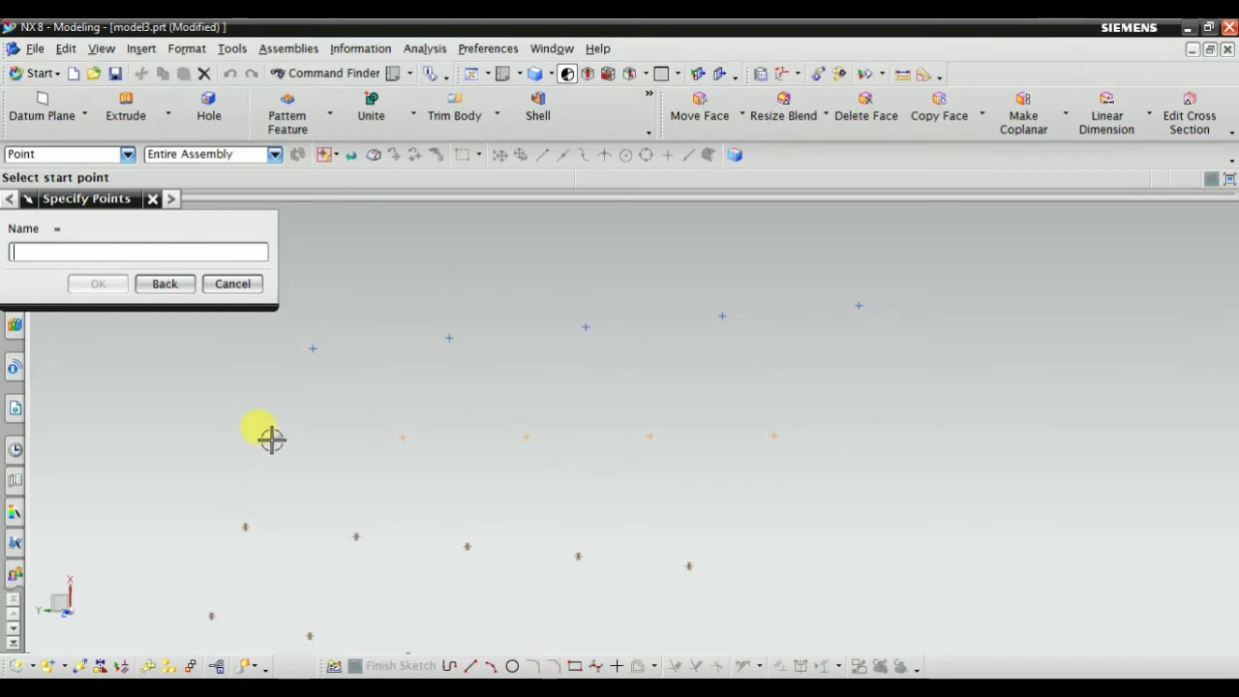
click(278, 438)
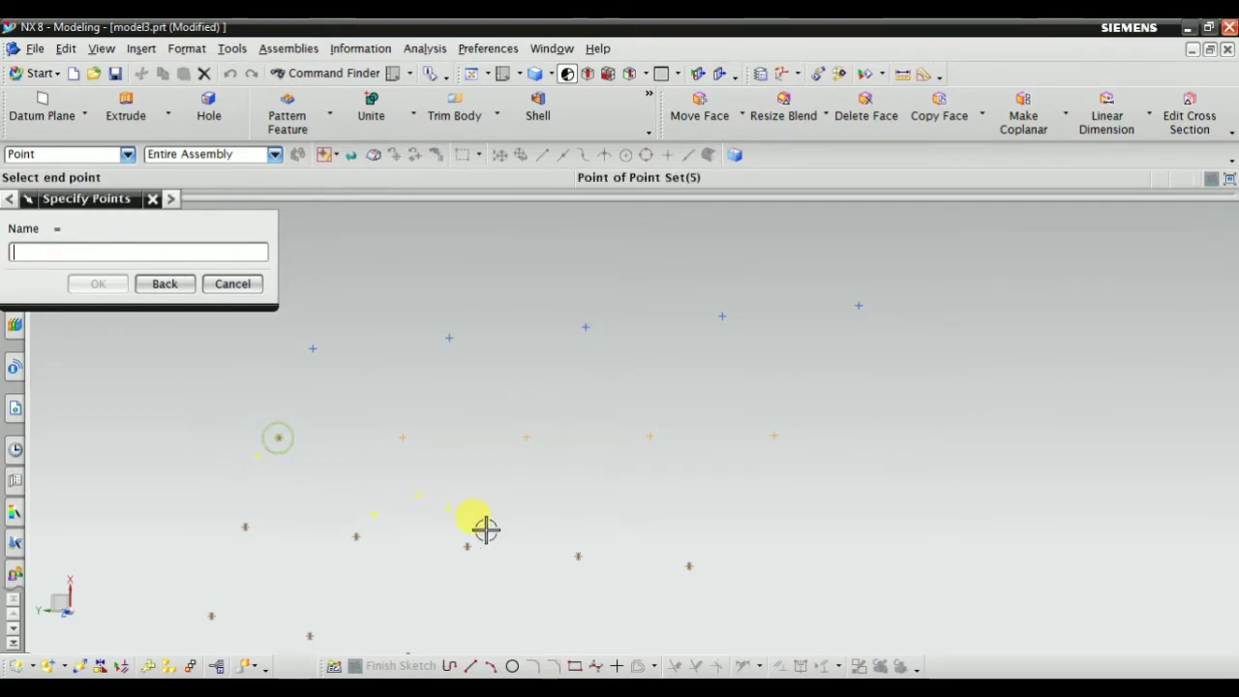
click(775, 433)
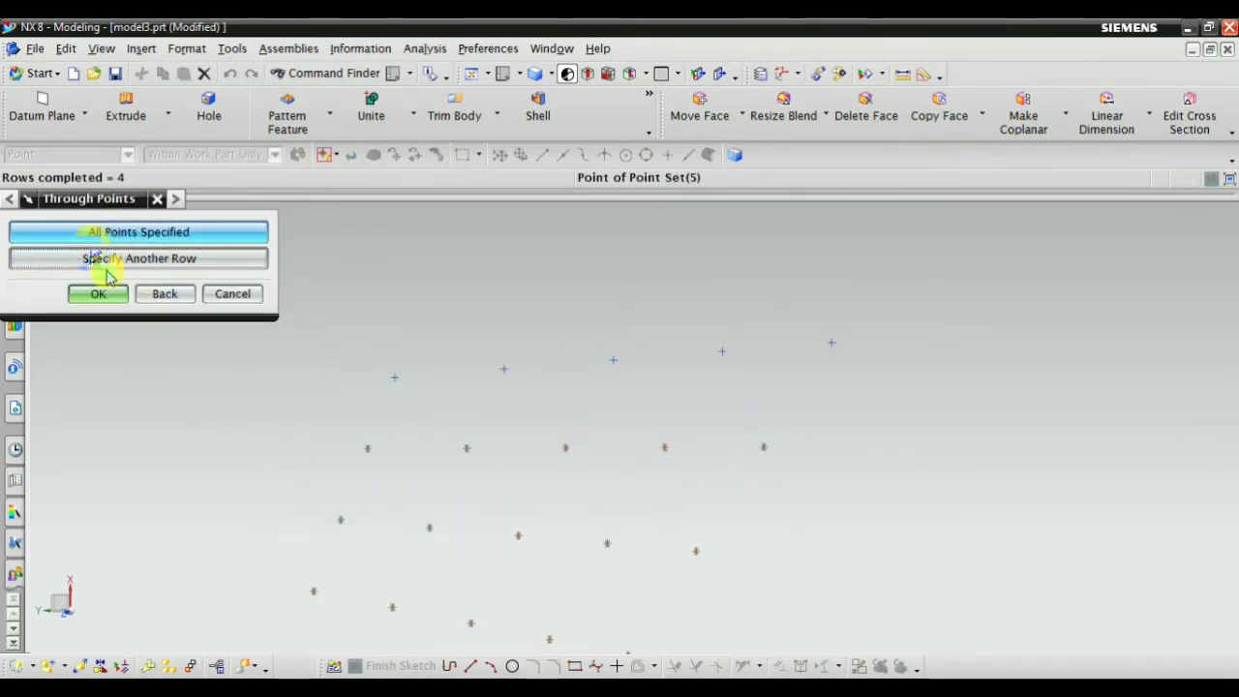
Step: Complete the Through Points surface from the four specified rows and exit the command
scroll(533, 233, down, 3)
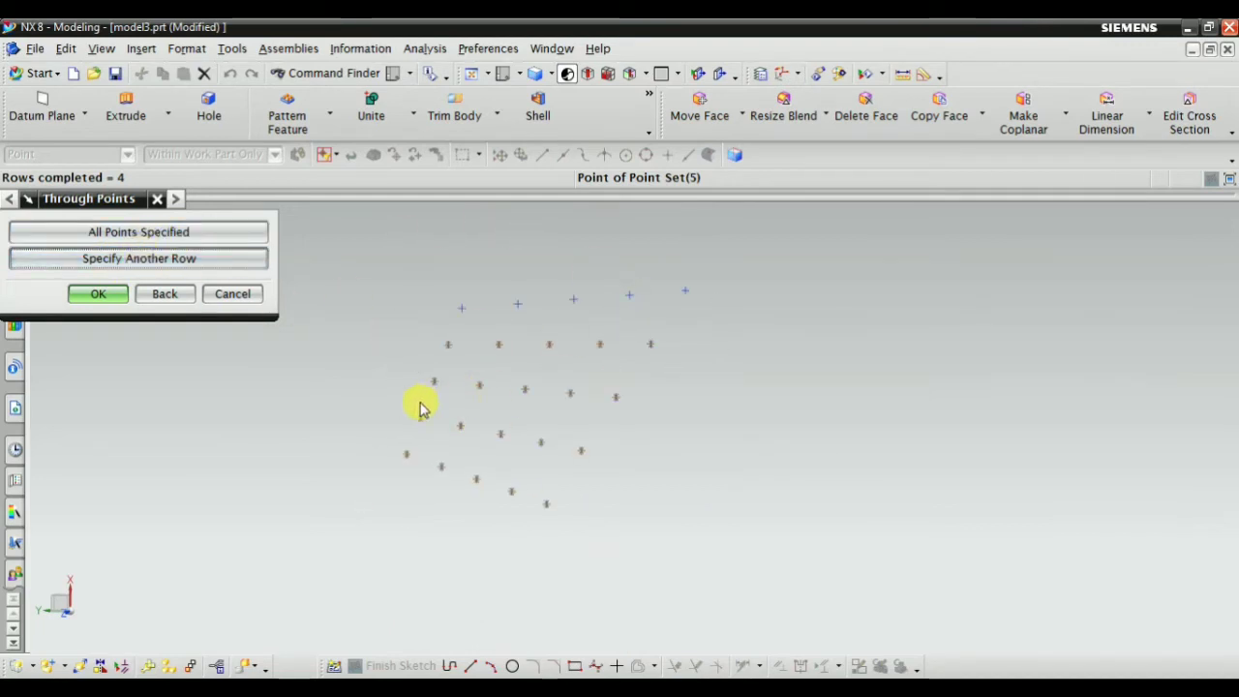
scroll(508, 308, up, 1)
click(144, 232)
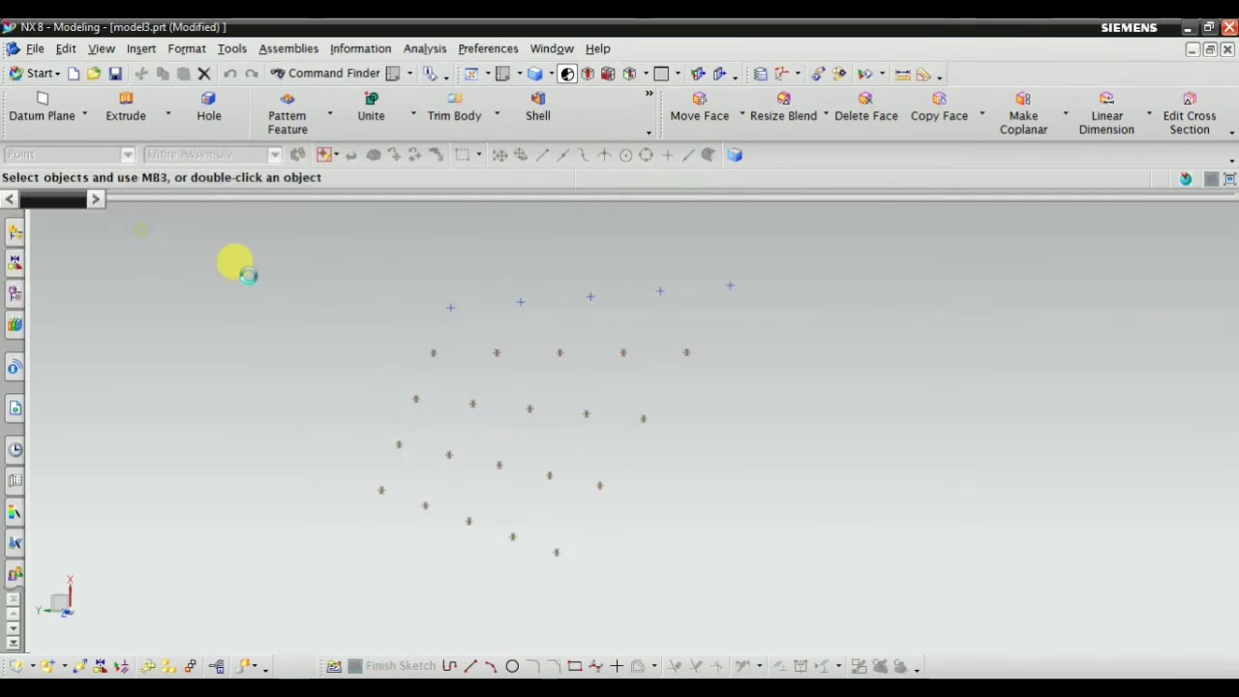
middle_drag(621, 455, 804, 392)
scroll(711, 410, up, 2)
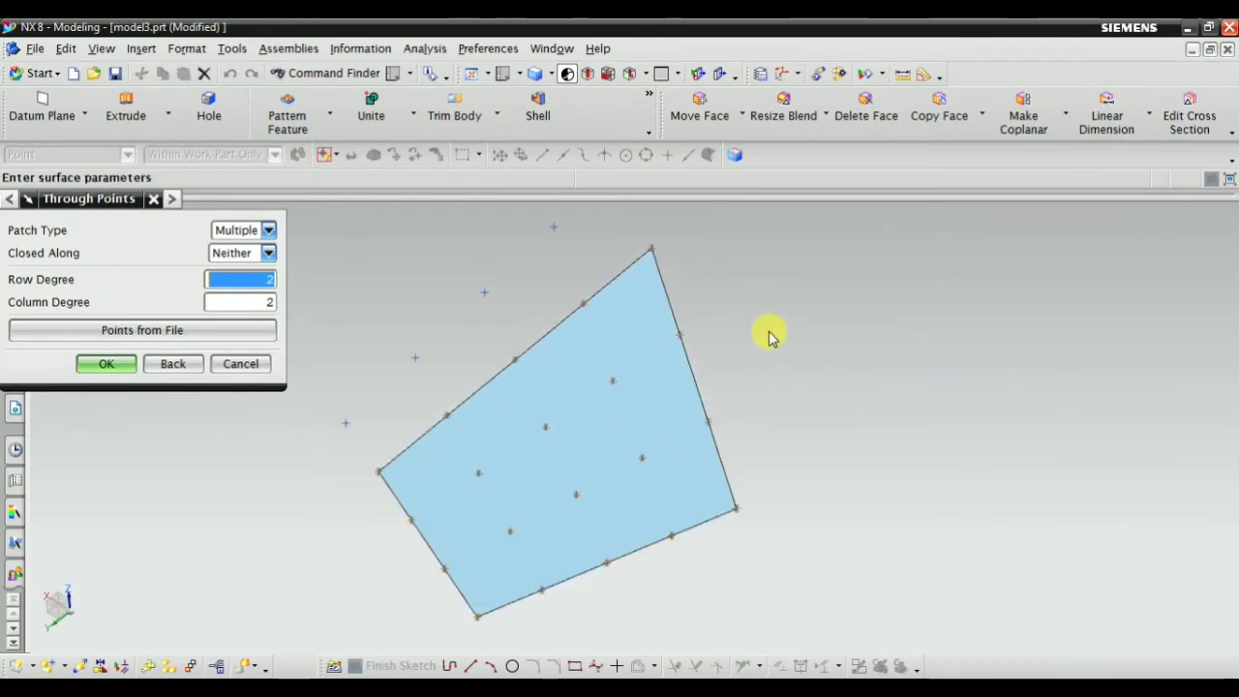
mouse_move(724, 362)
middle_down()
mouse_move(769, 348)
mouse_move(769, 262)
mouse_move(777, 320)
mouse_move(742, 368)
middle_up()
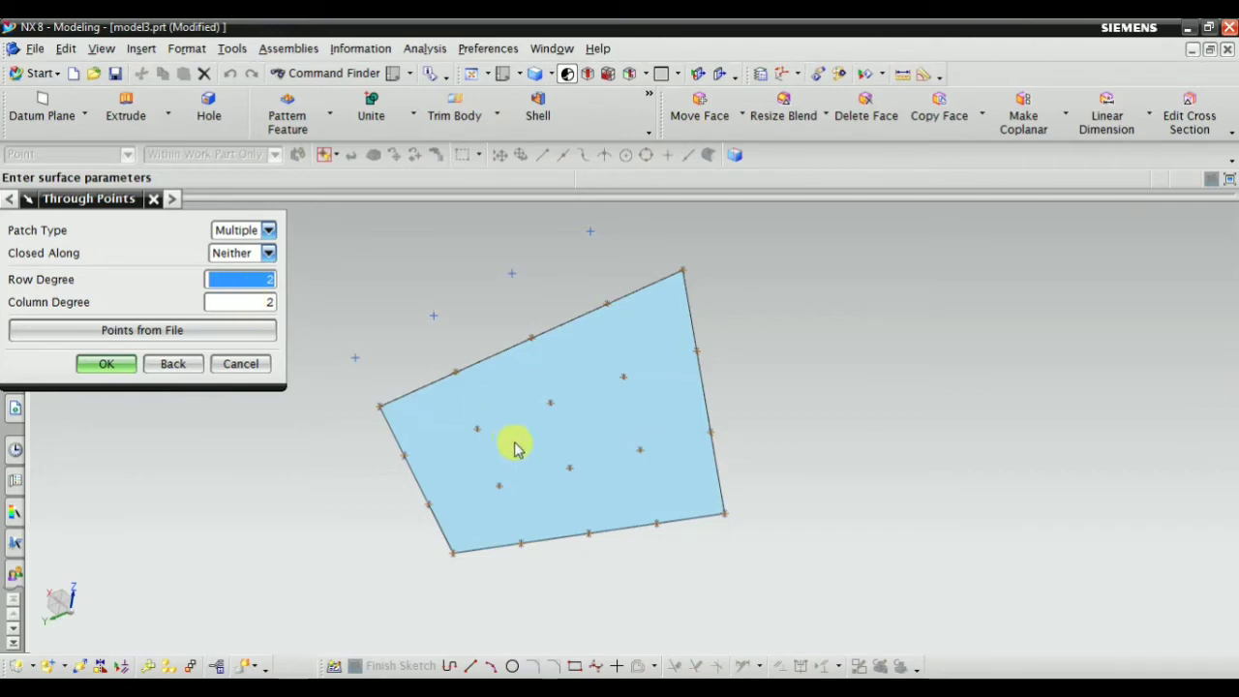
middle_drag(512, 442, 484, 368)
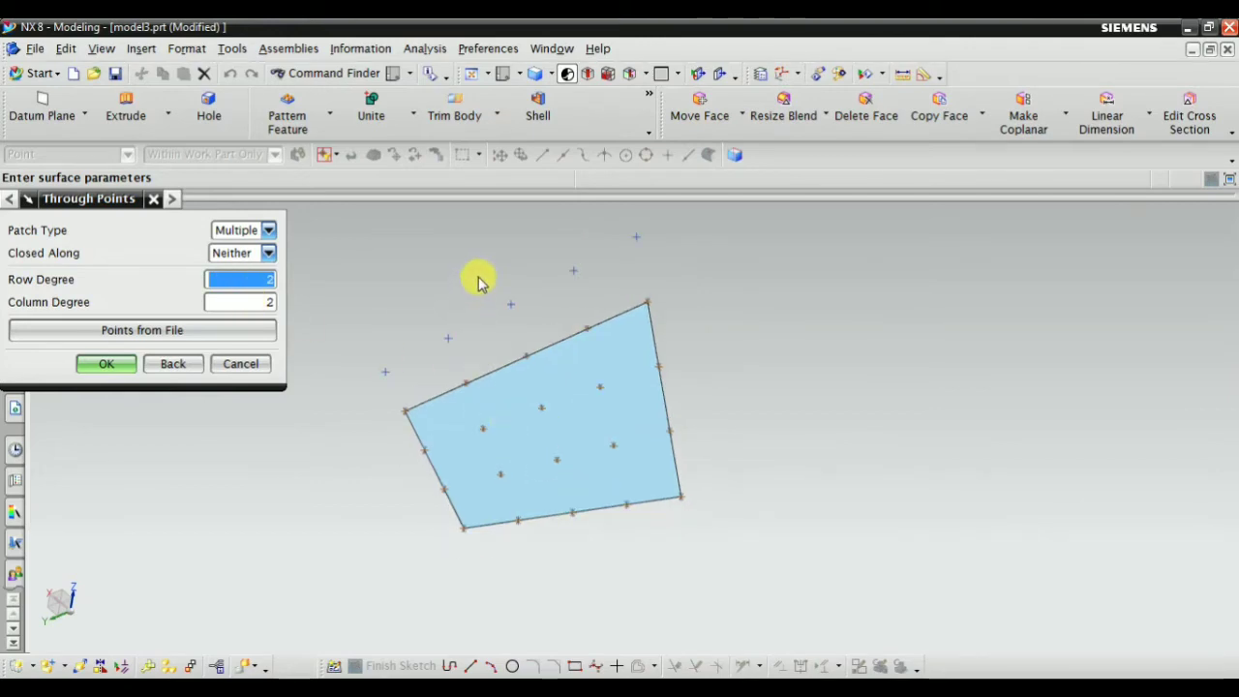
click(108, 365)
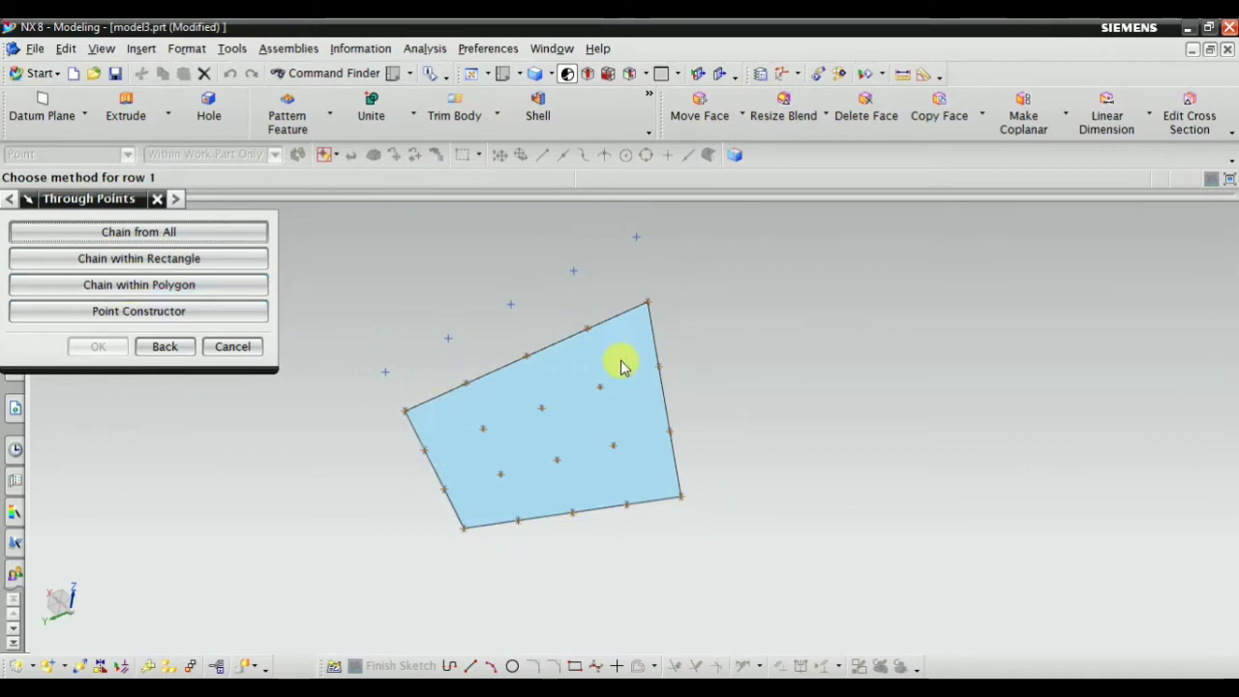
click(224, 344)
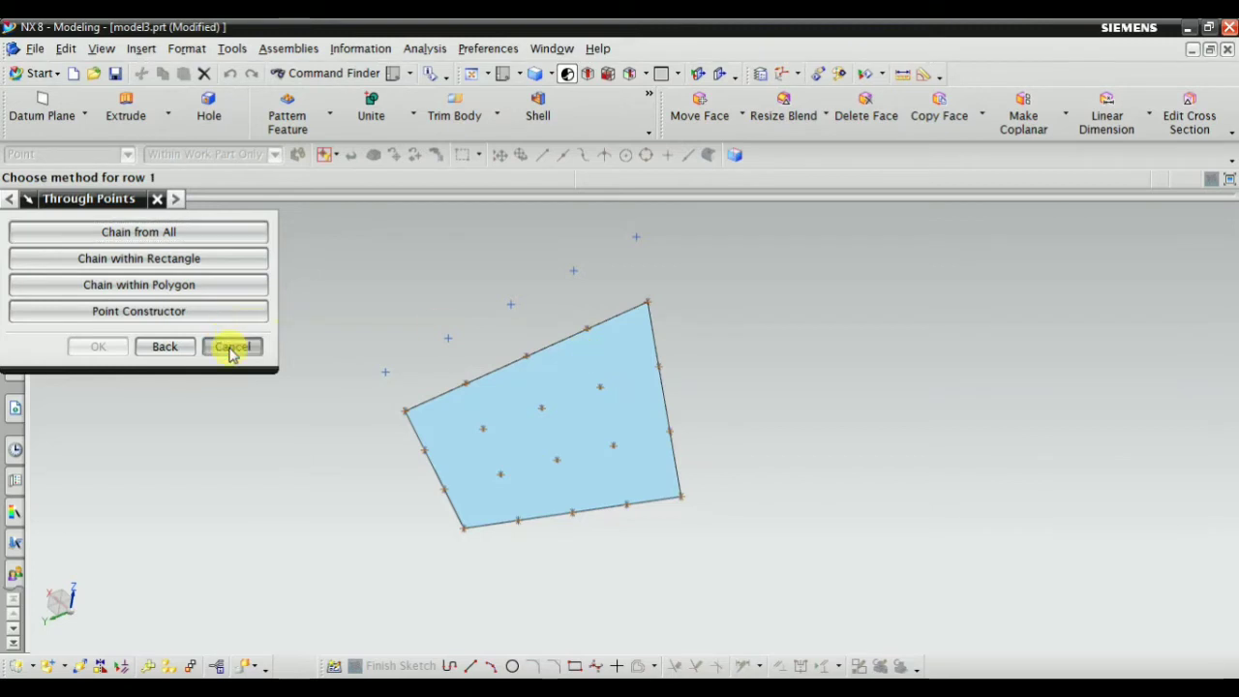
Step: Delete the Through Points surface, Body (6), from the model history and refresh the display
click(15, 298)
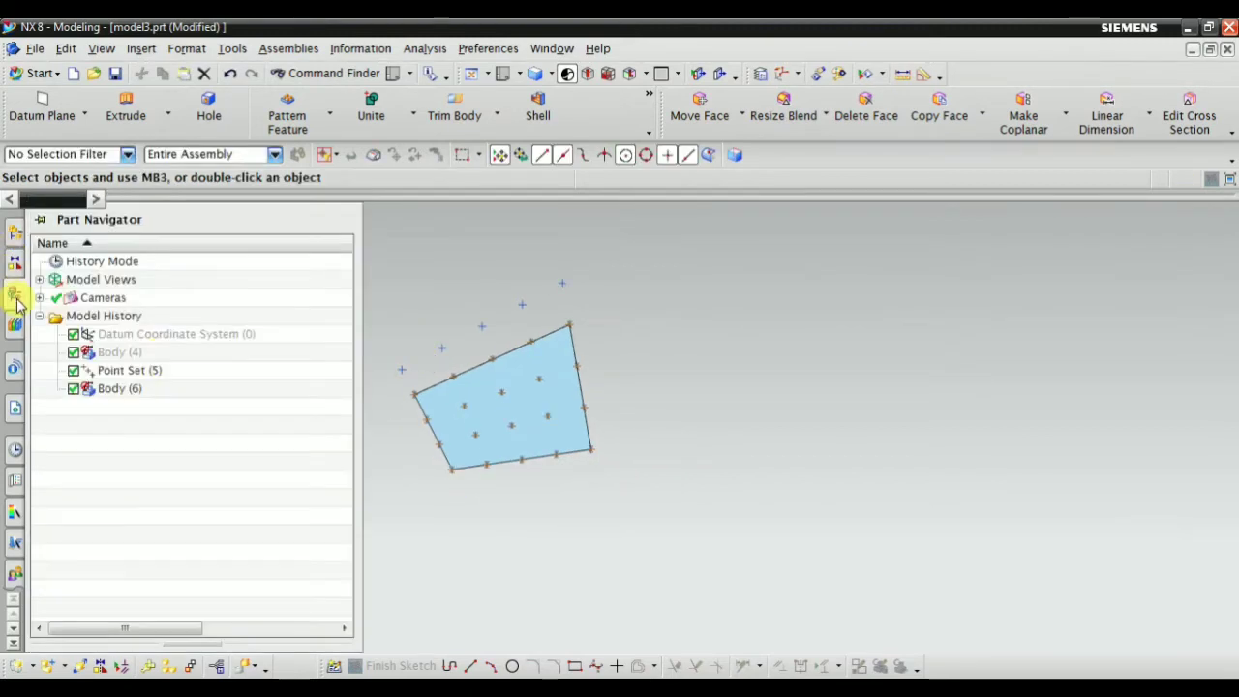
scroll(539, 399, up, 3)
middle_drag(695, 560, 631, 505)
scroll(732, 542, down, 1)
click(108, 392)
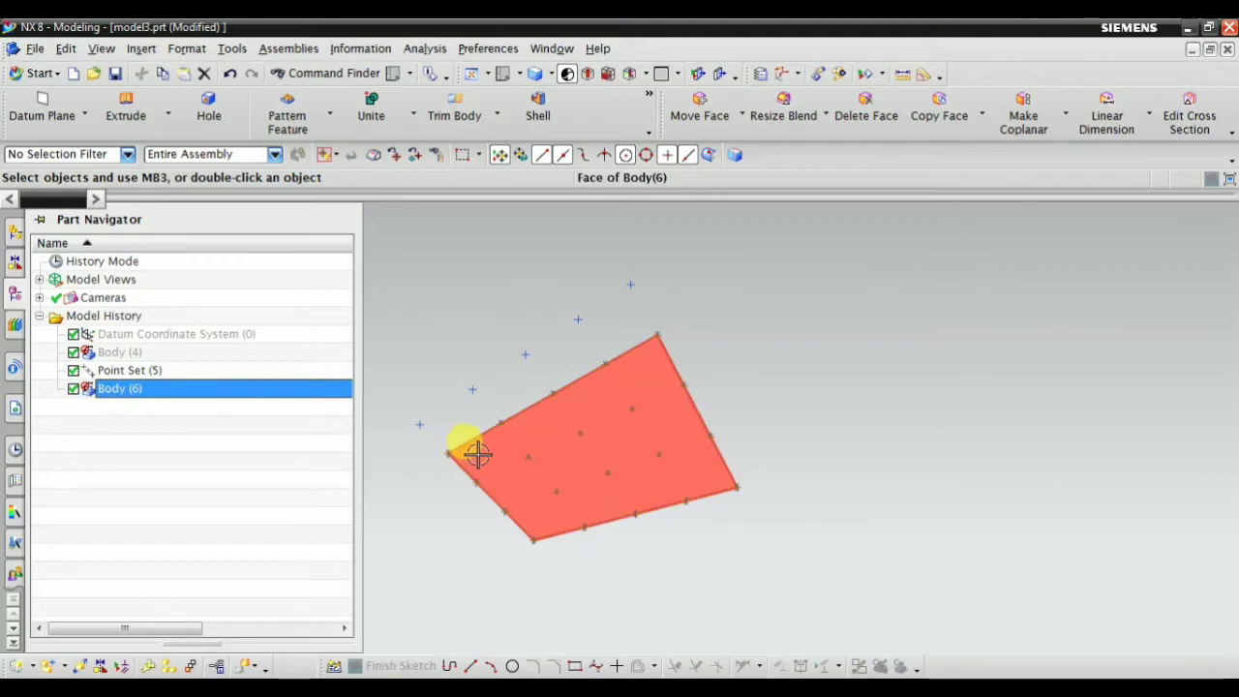
right_click(110, 390)
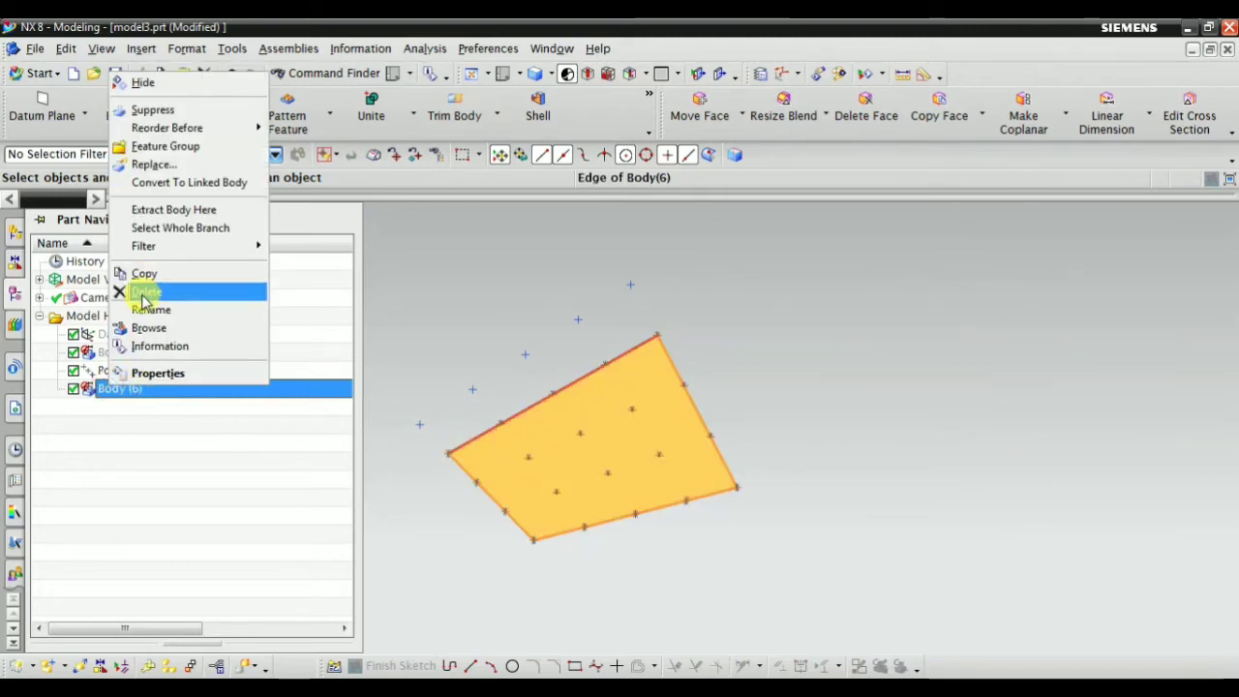
click(139, 288)
right_click(747, 291)
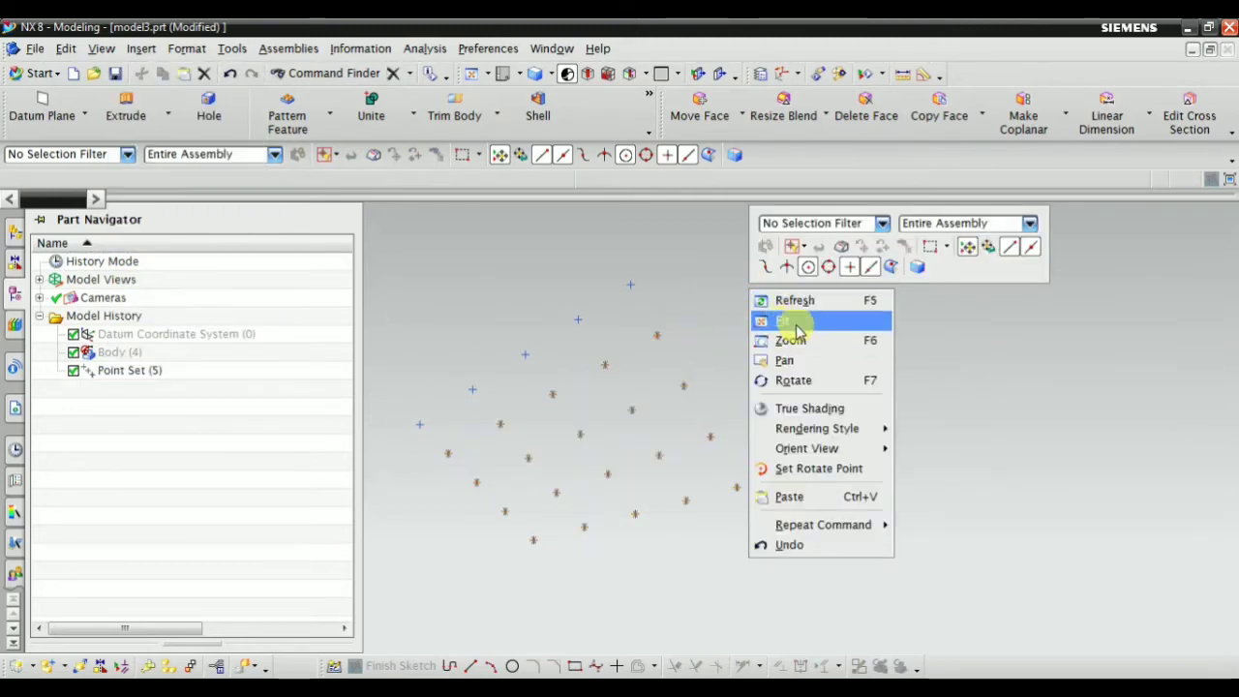
click(784, 300)
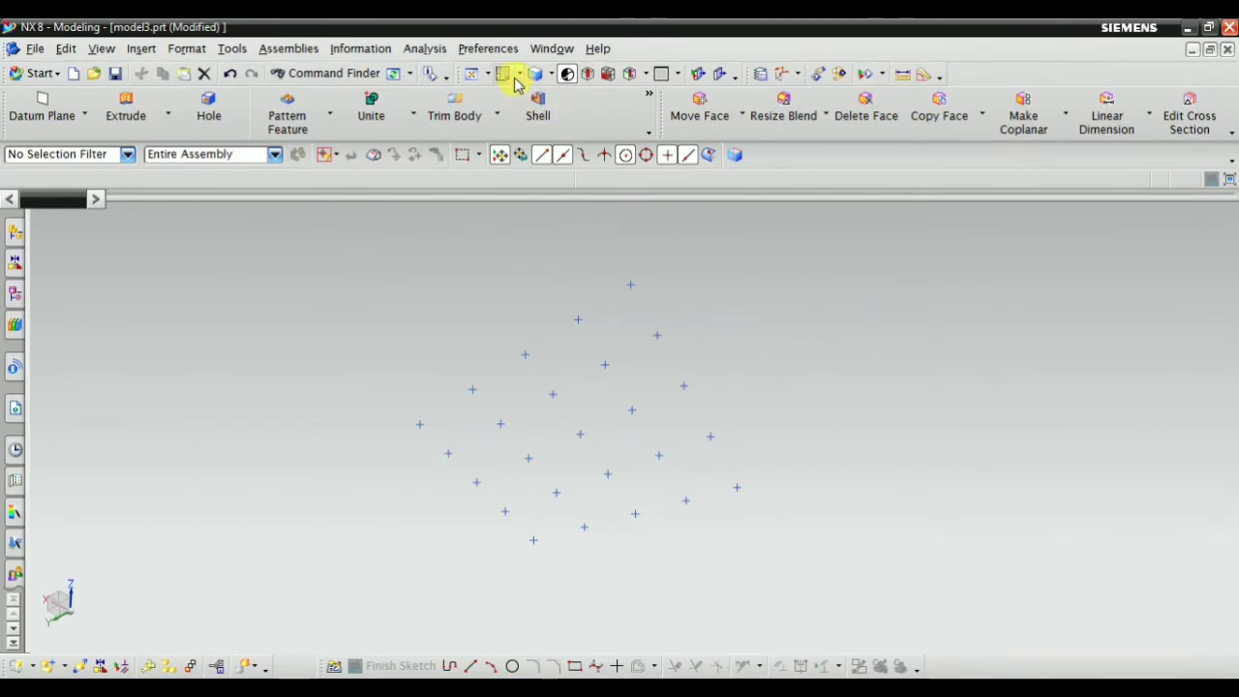
Step: Set up a From Poles surface with Multiple patch type, closed along Neither, and row degree 2
click(519, 76)
click(507, 100)
drag(668, 281, 921, 338)
middle_drag(959, 358, 1001, 335)
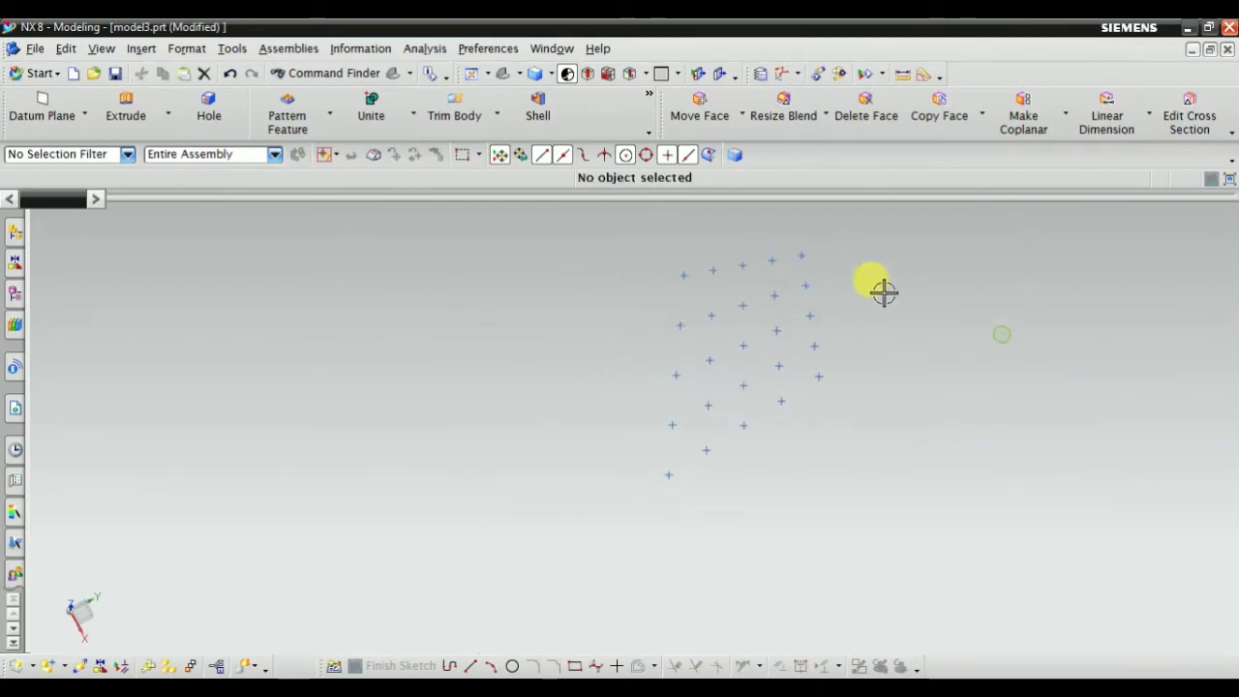
mouse_move(883, 293)
middle_down()
mouse_move(910, 299)
mouse_move(894, 310)
middle_up()
click(140, 49)
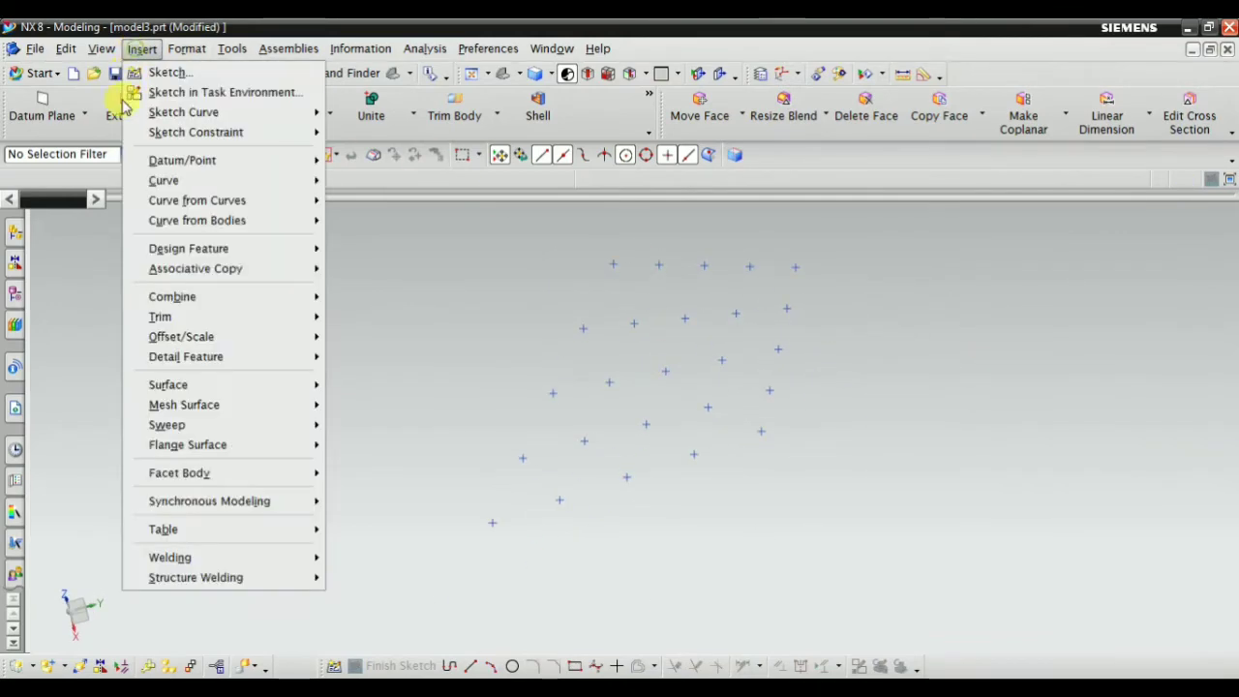
mouse_move(222, 386)
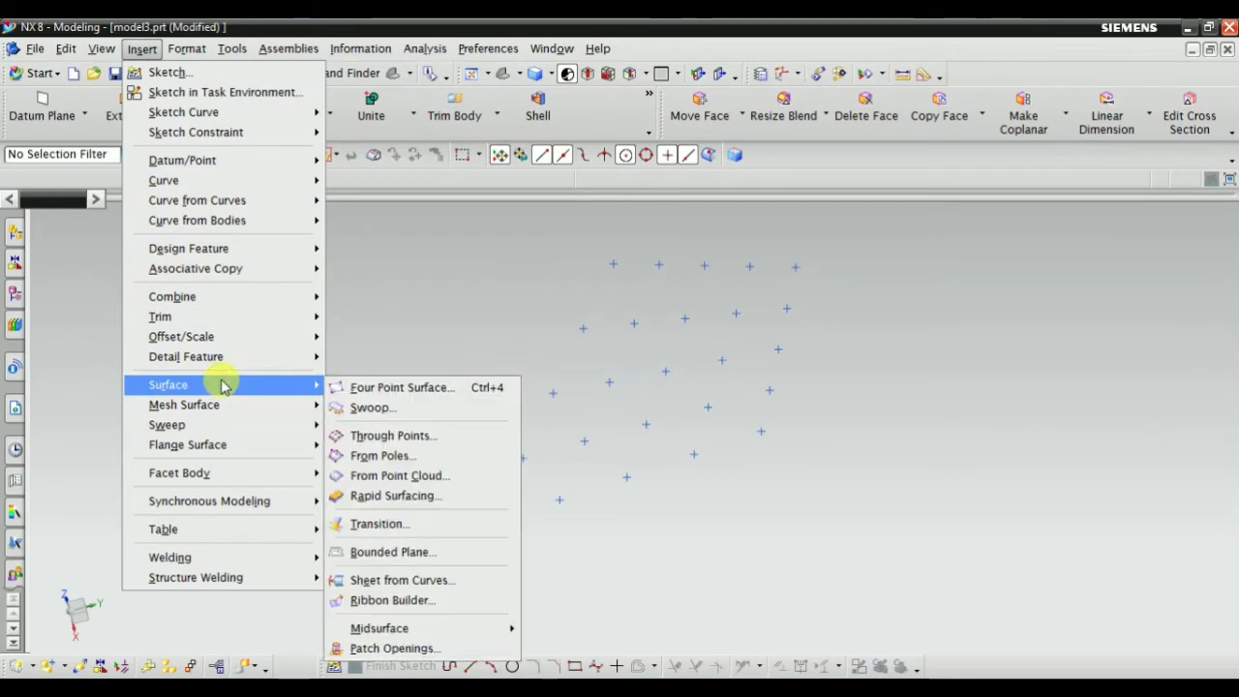
click(411, 458)
scroll(419, 417, down, 1)
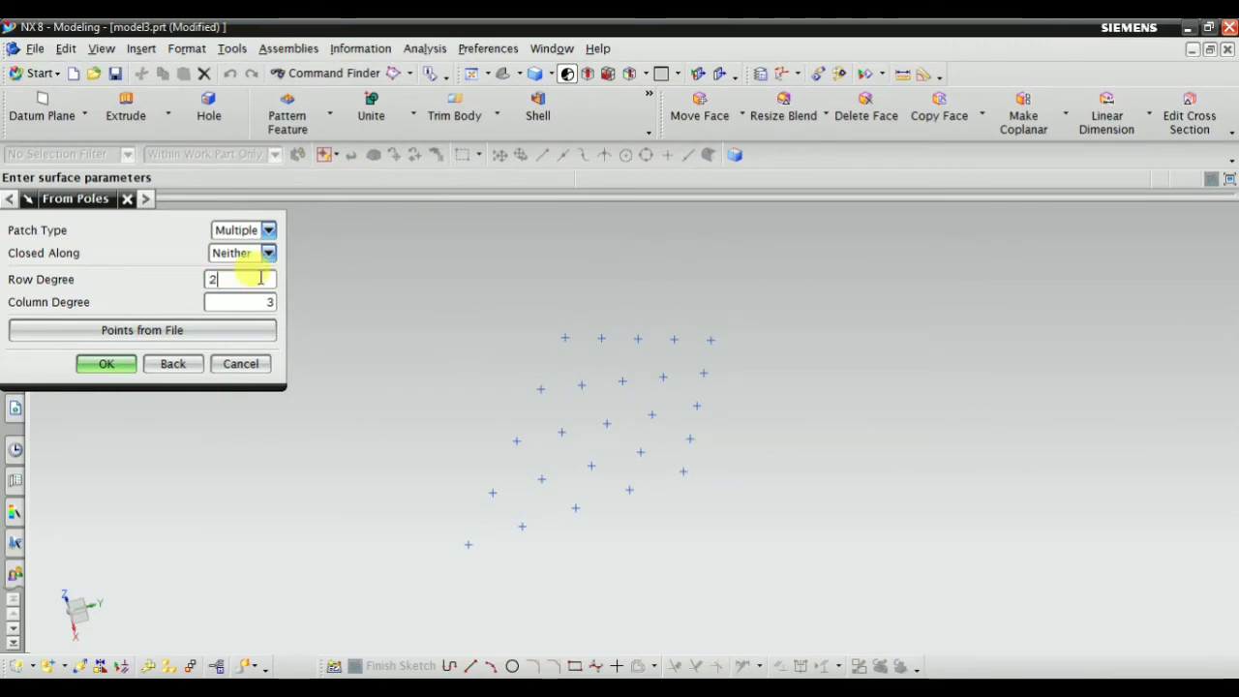
click(109, 366)
Step: Define the first pole row by picking the five points in order along the point set's outermost row at its negative X end
scroll(572, 319, up, 4)
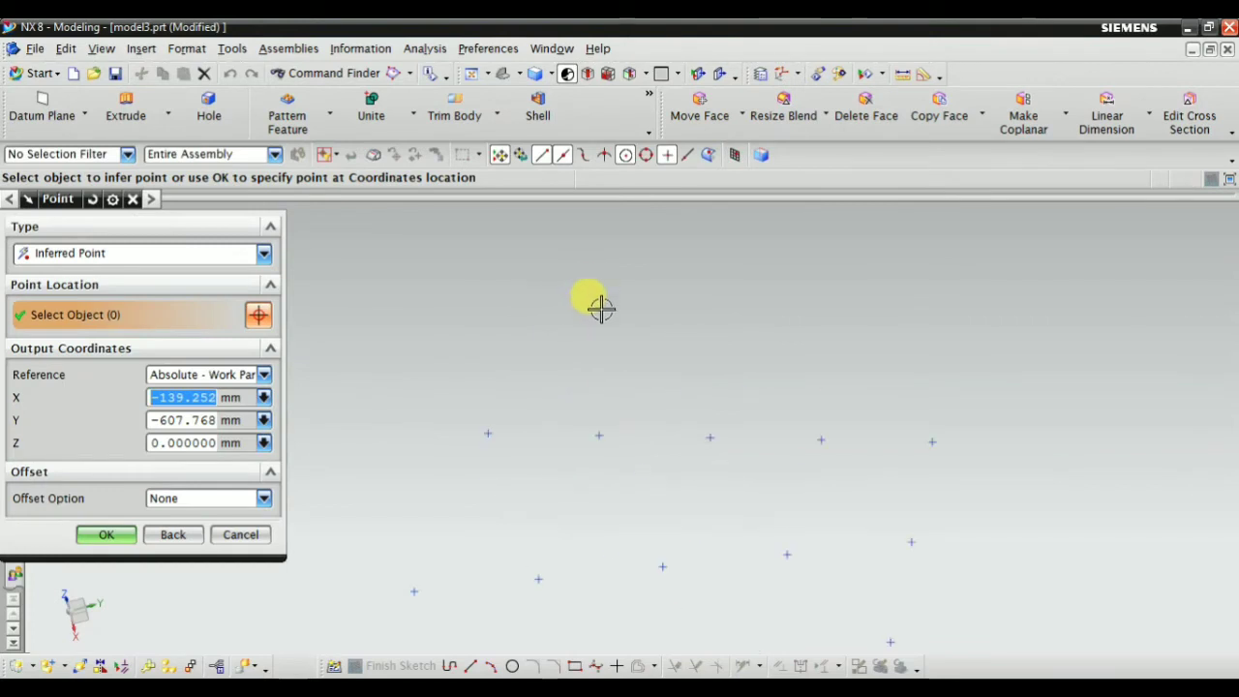
click(486, 430)
scroll(610, 424, up, 2)
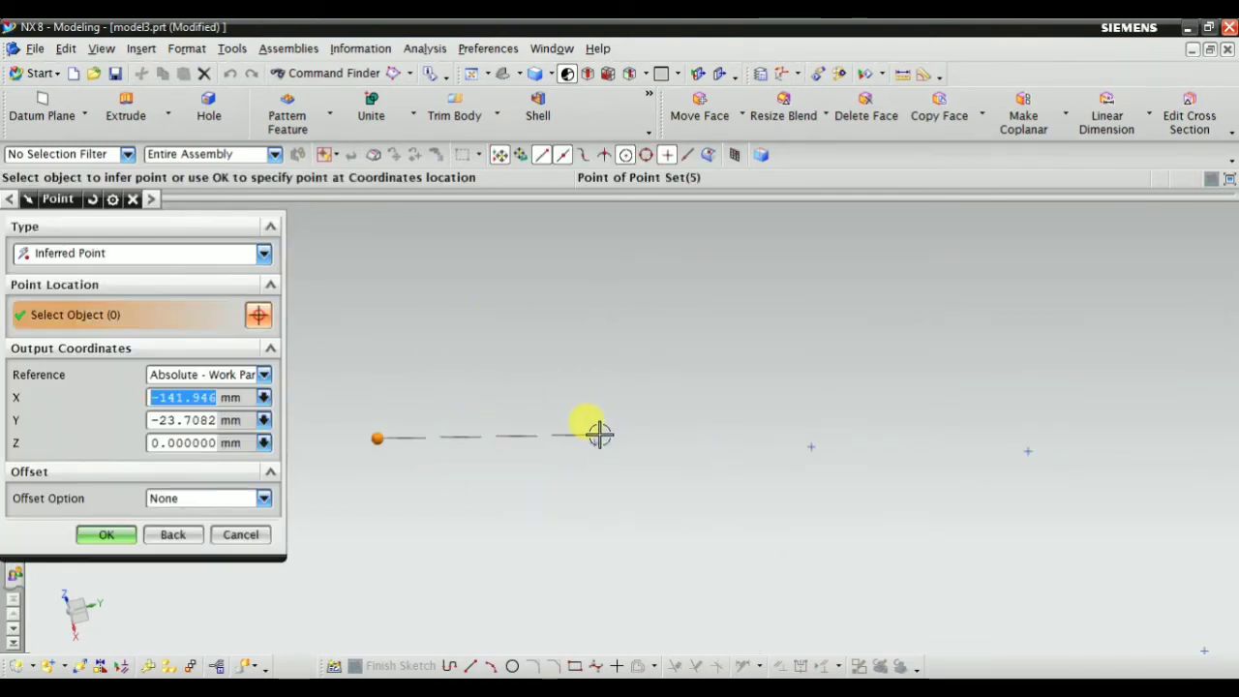
click(599, 443)
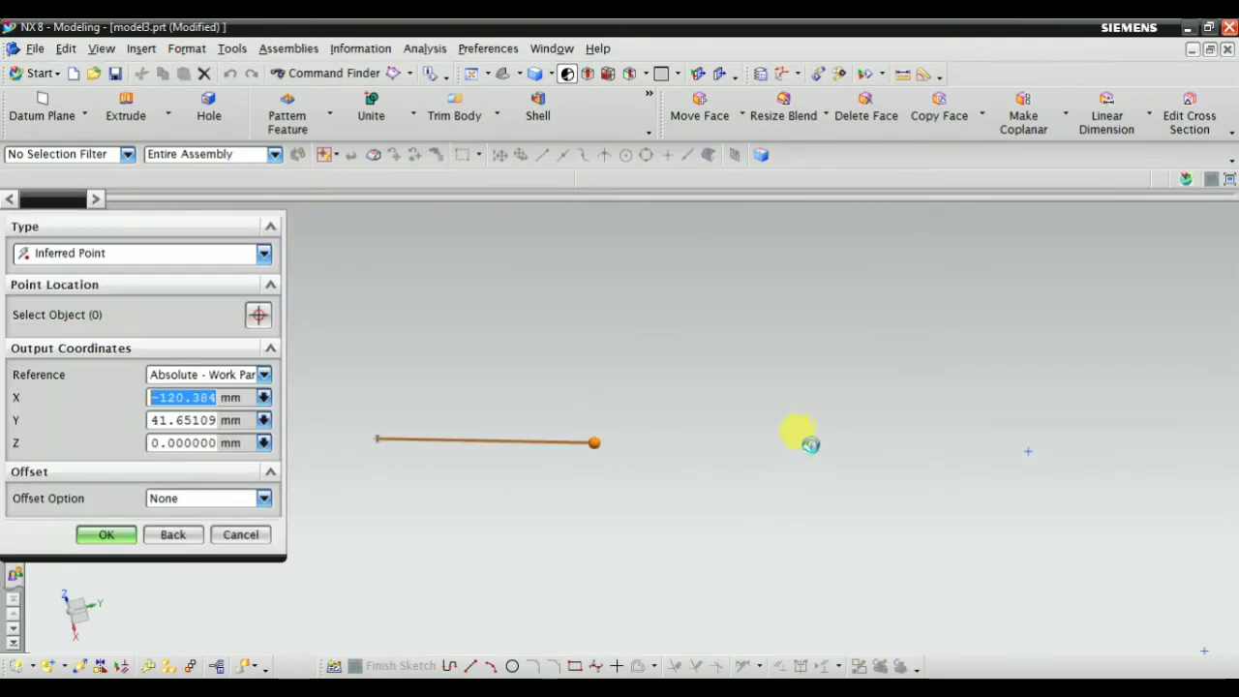
click(809, 445)
scroll(758, 434, down, 3)
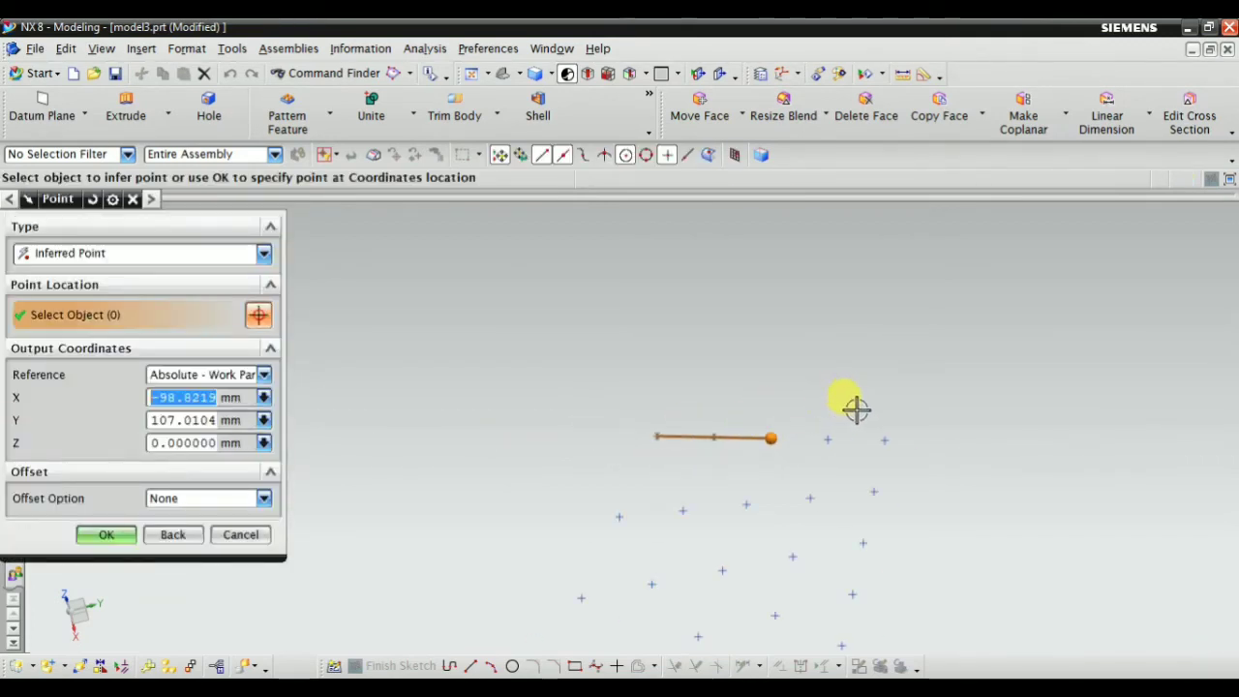
click(825, 447)
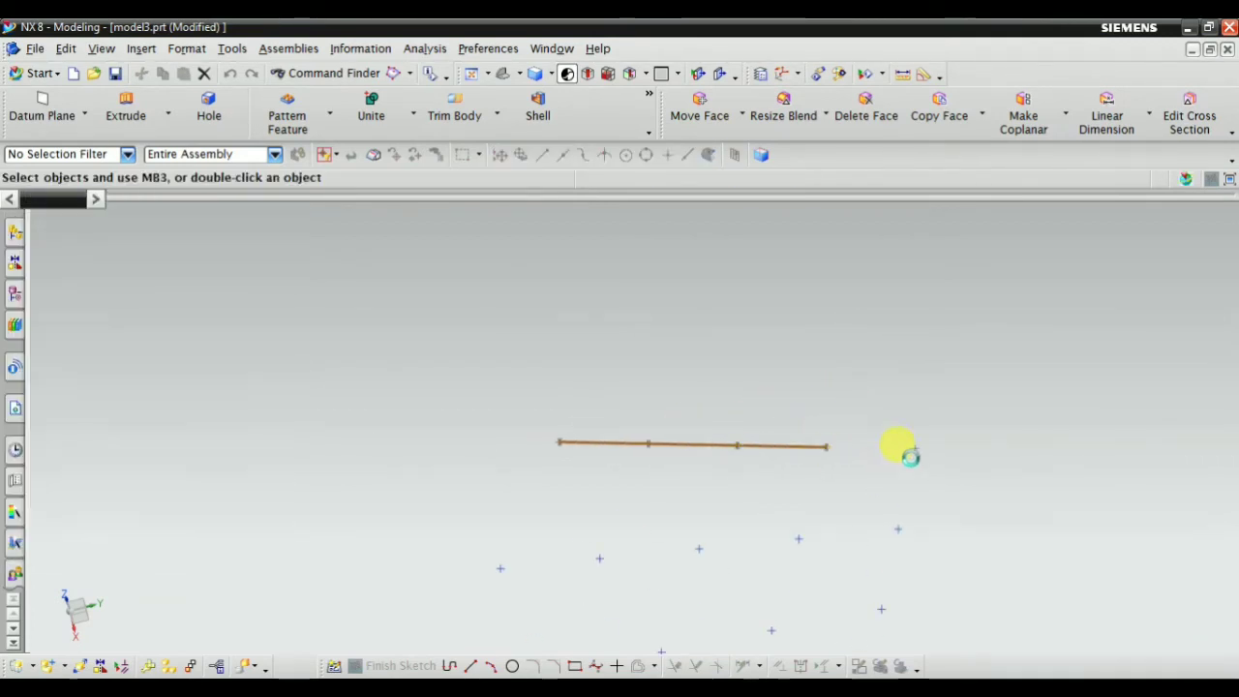
click(914, 448)
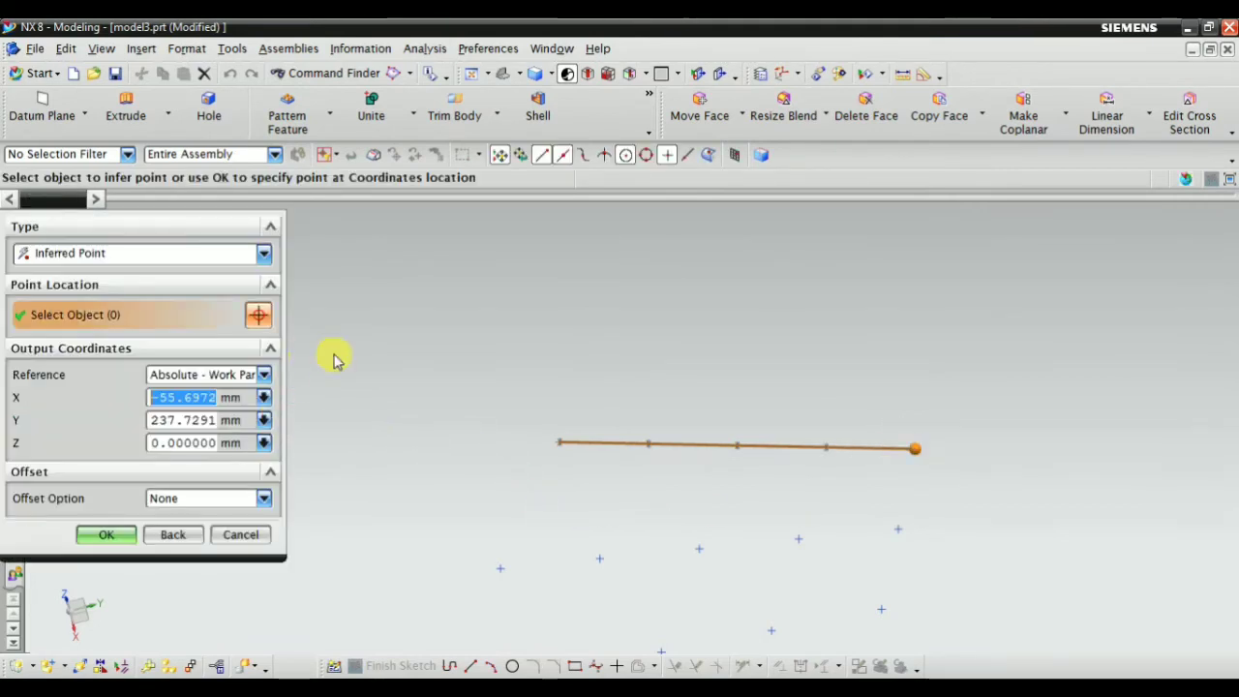
click(99, 533)
scroll(519, 411, down, 3)
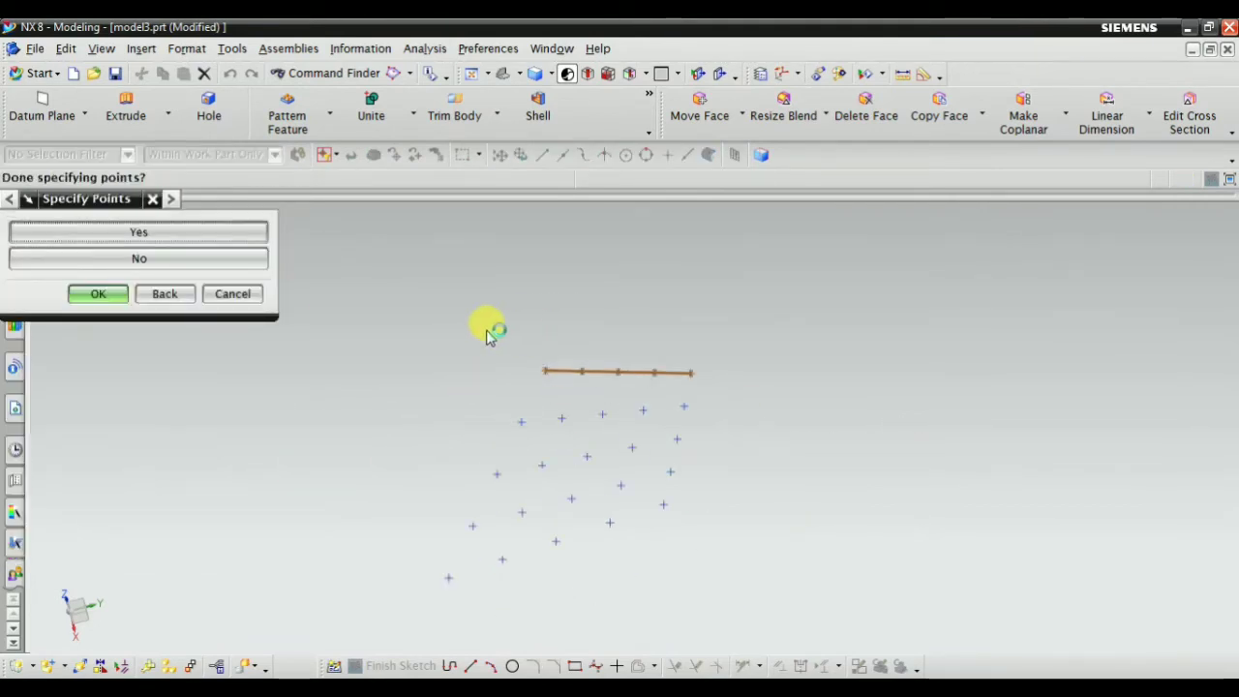
click(149, 236)
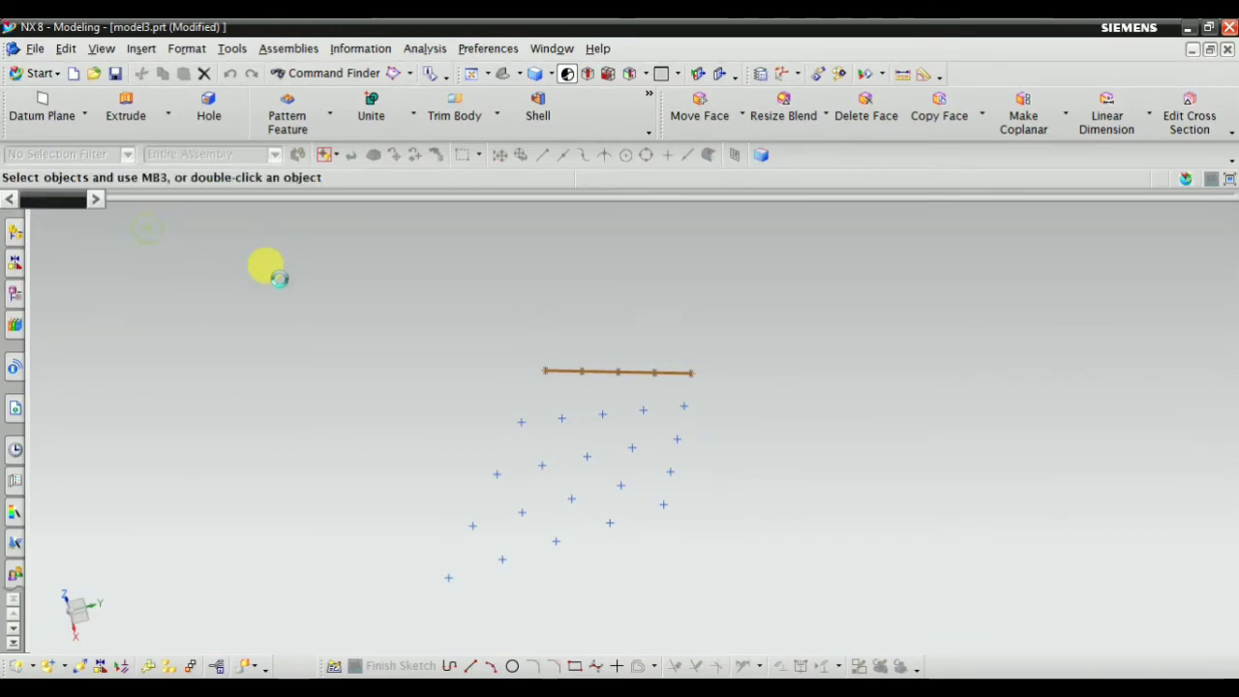
Step: Define the second pole row by picking the five points in order along the row next to the first, and finish the row
click(491, 436)
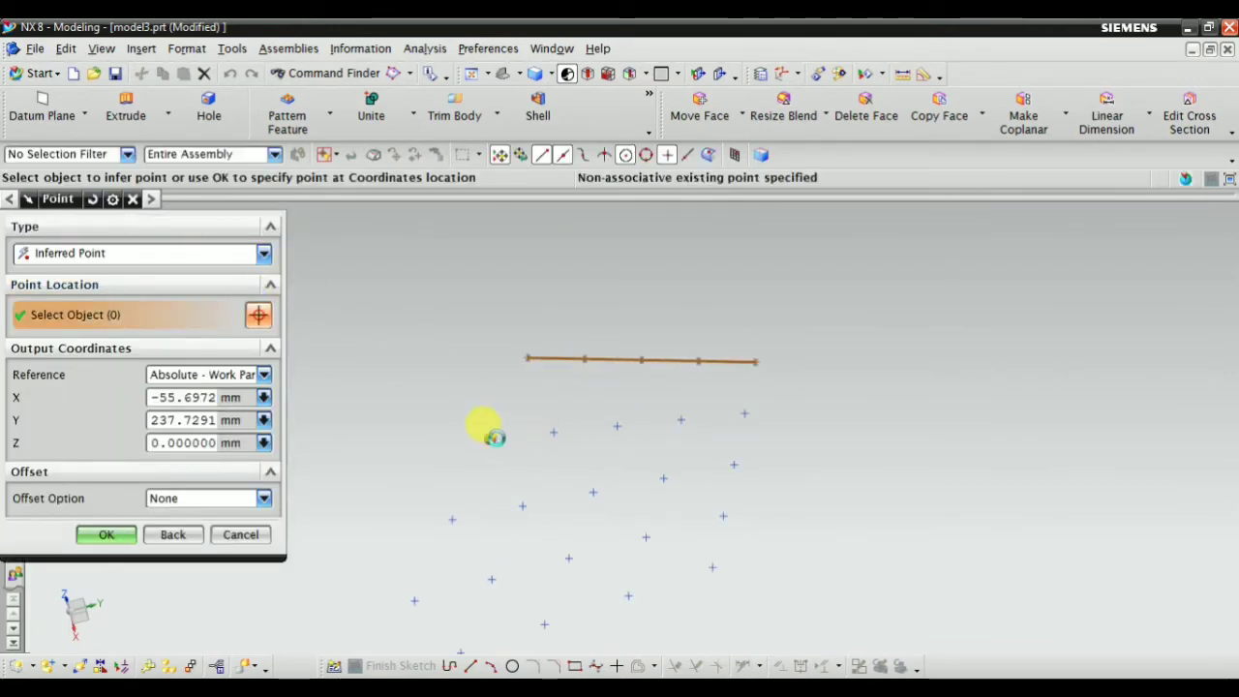
scroll(556, 426, up, 3)
click(550, 422)
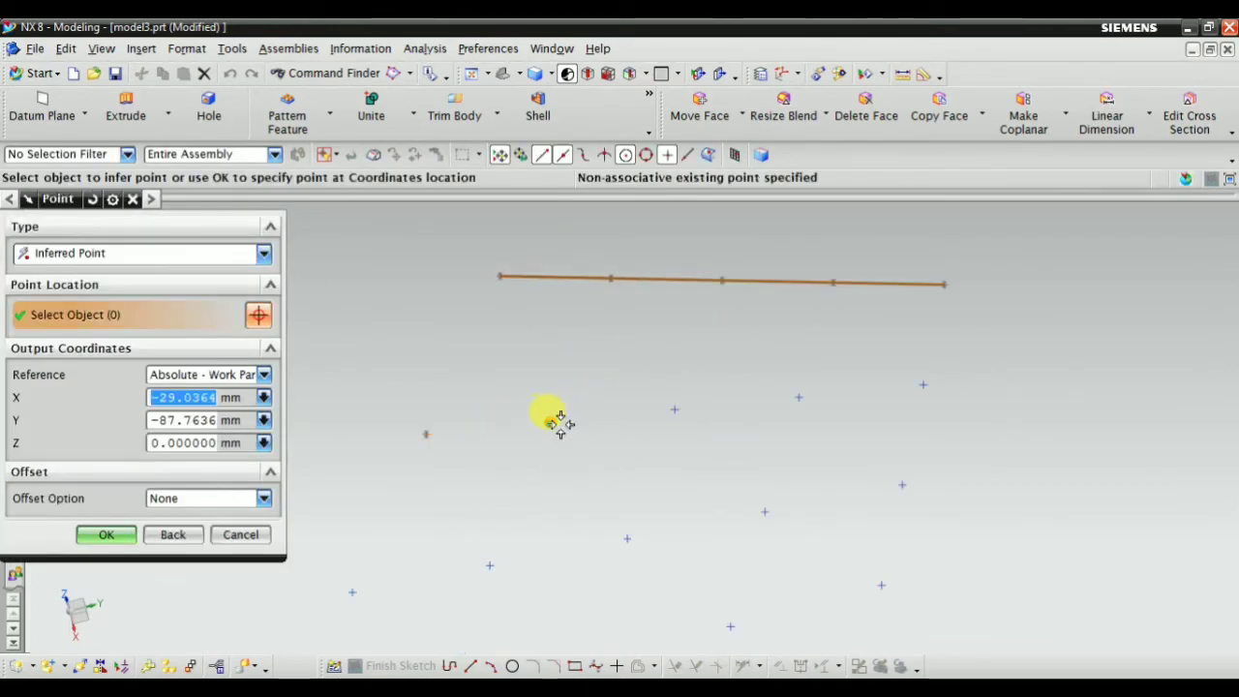
click(674, 408)
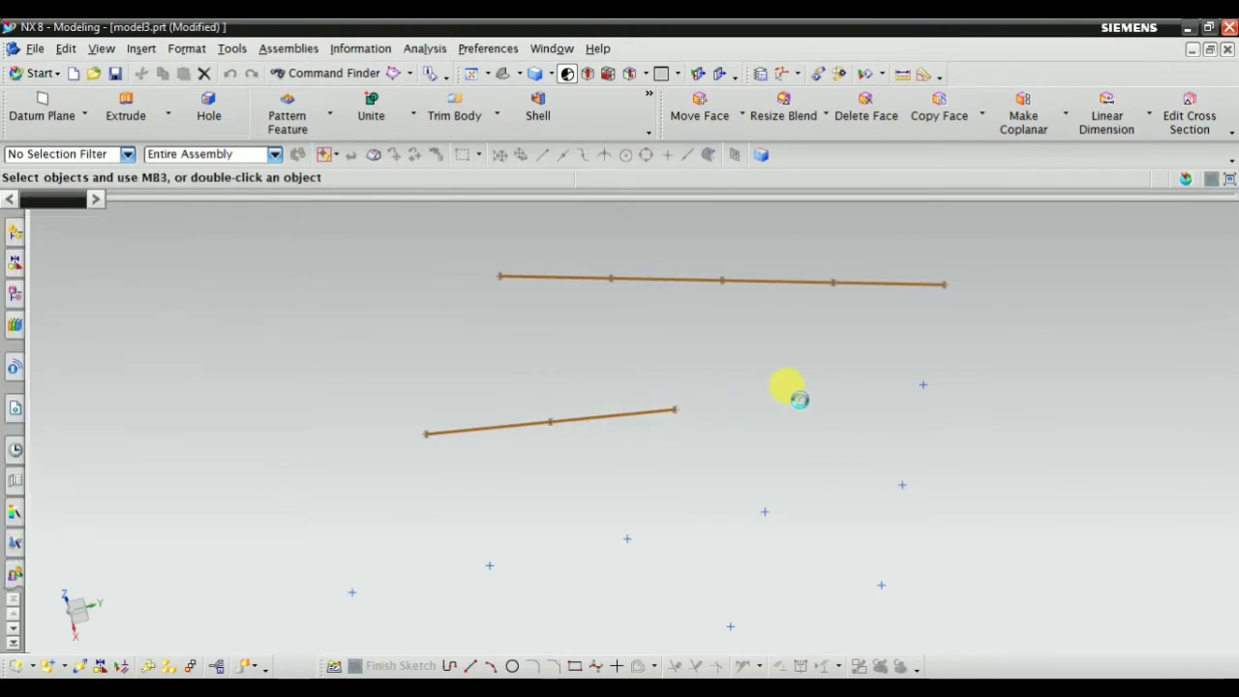
click(797, 397)
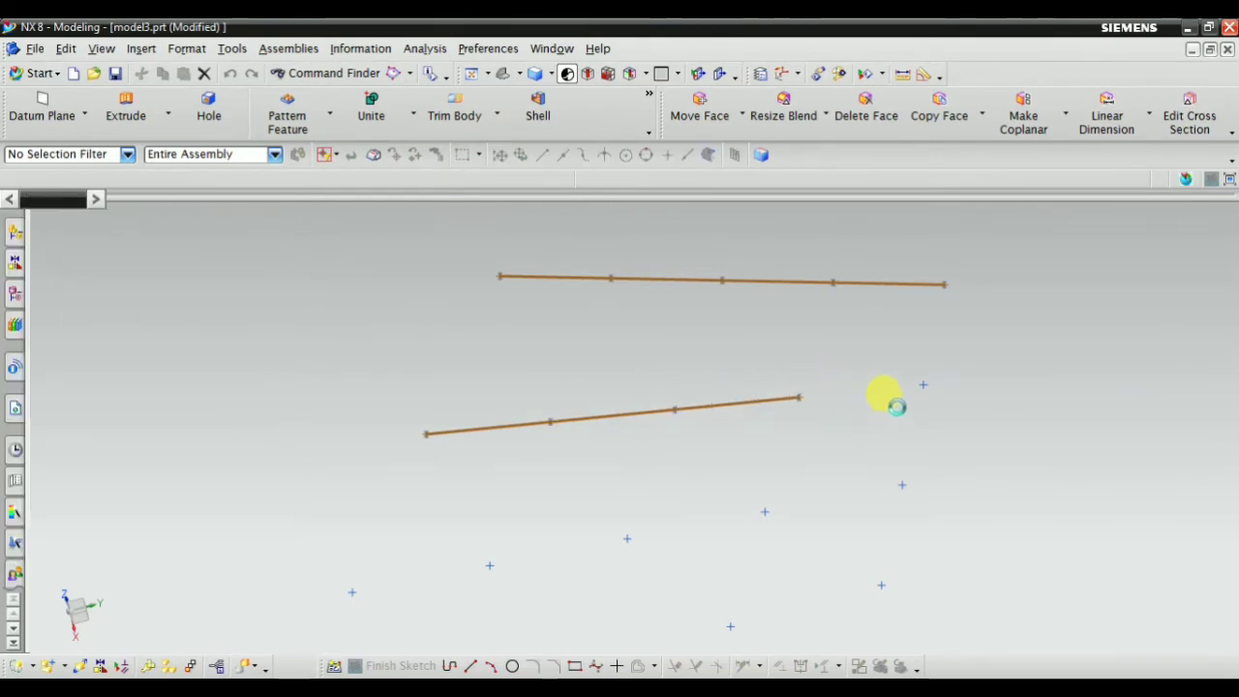
click(921, 383)
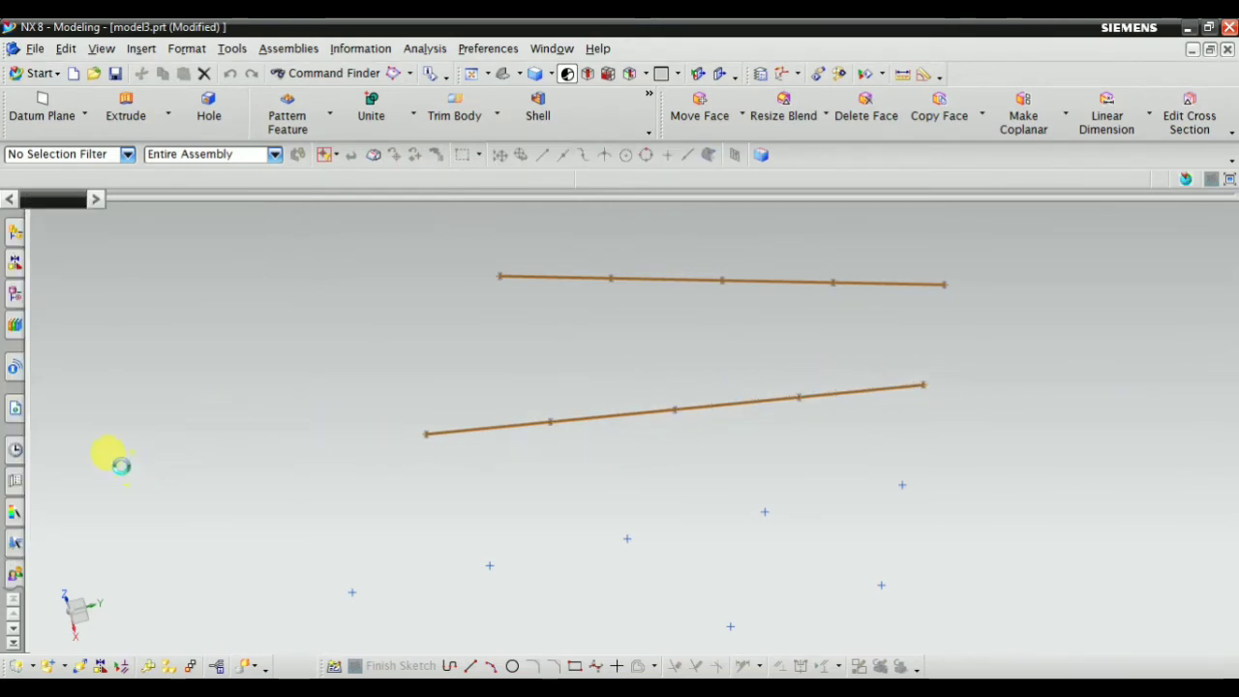
click(105, 535)
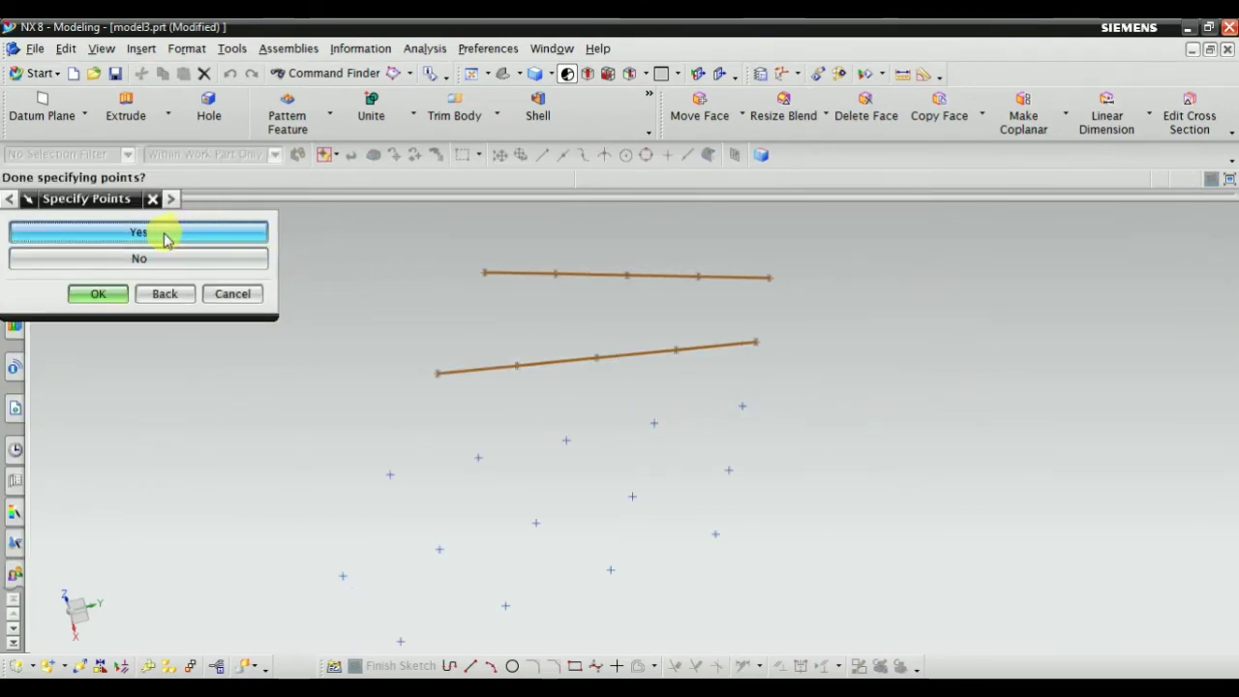
click(161, 239)
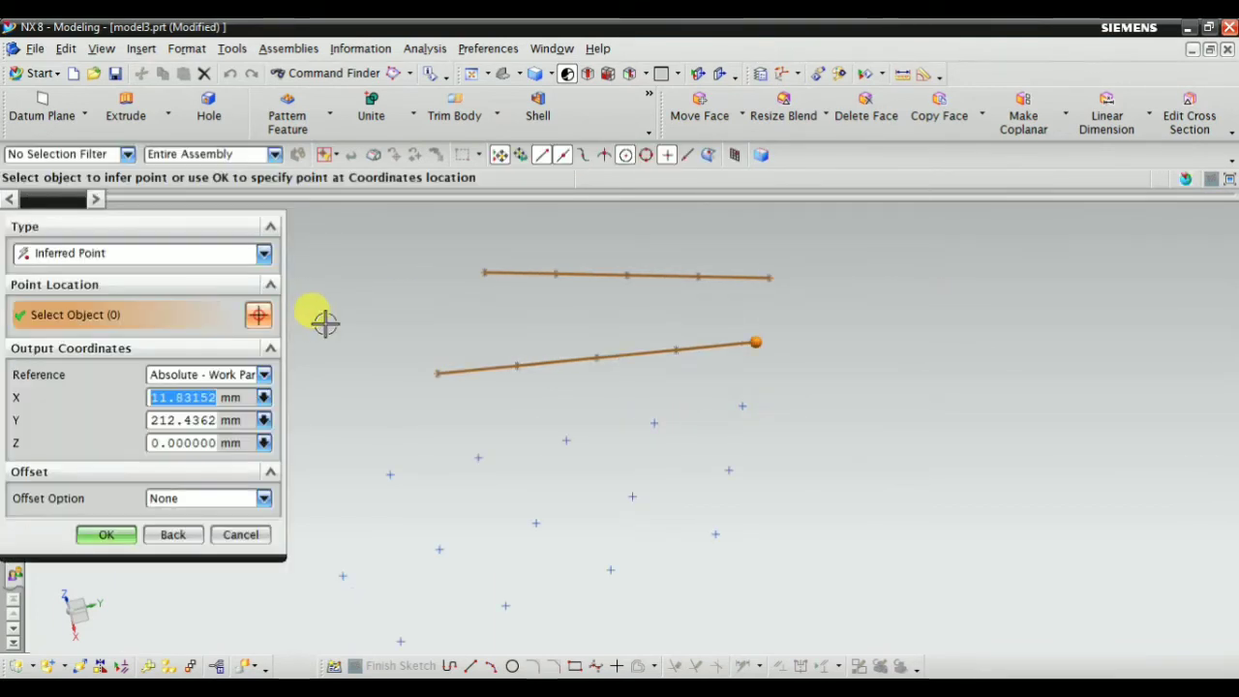
Step: Define the third pole row by picking the five points in order along the middle row of the point set, and finish the row
click(390, 475)
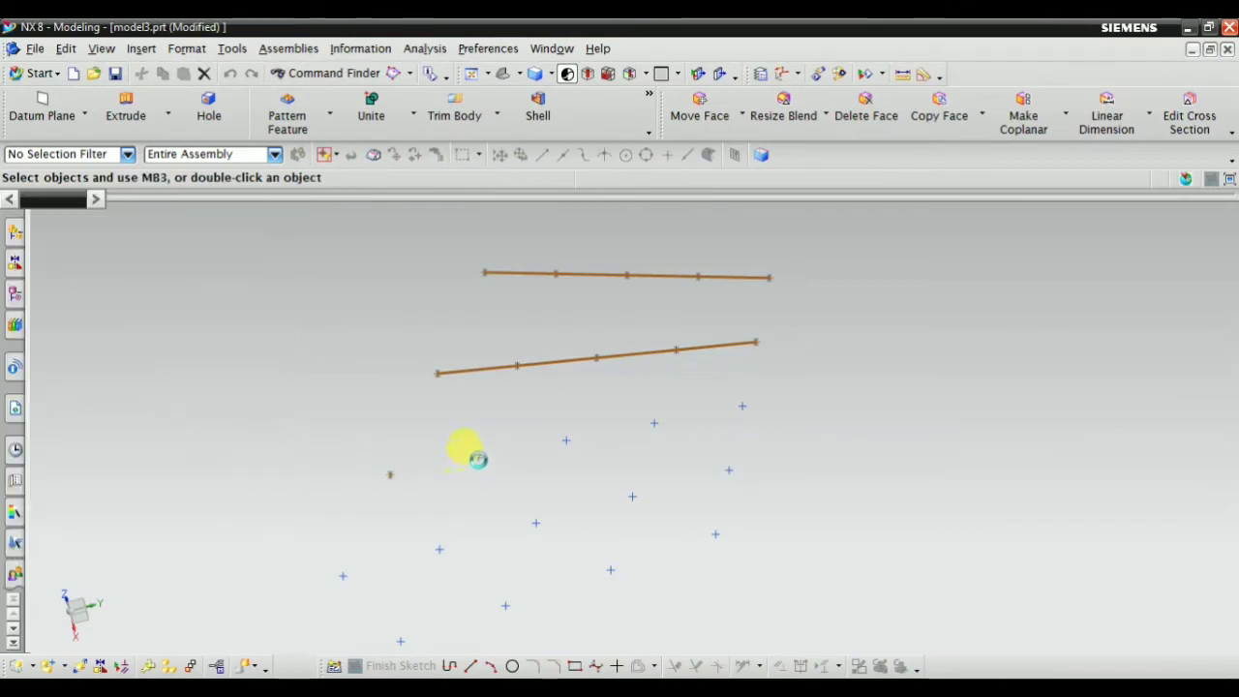
click(478, 457)
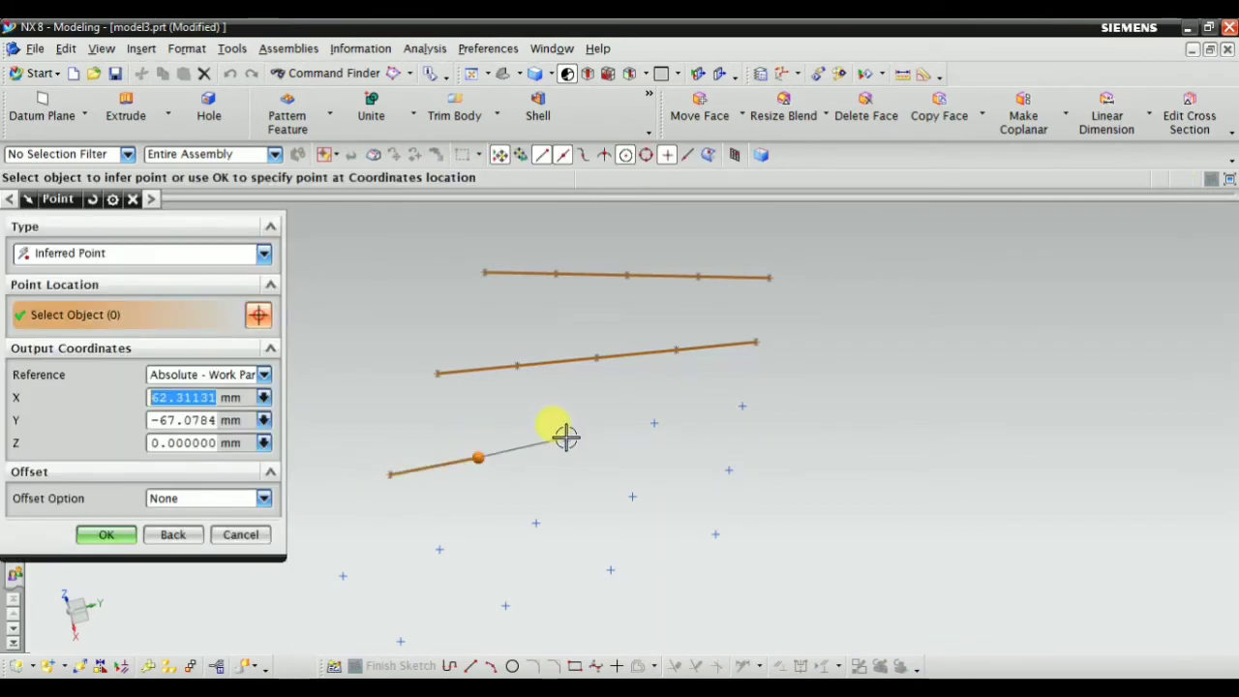
click(566, 442)
click(653, 422)
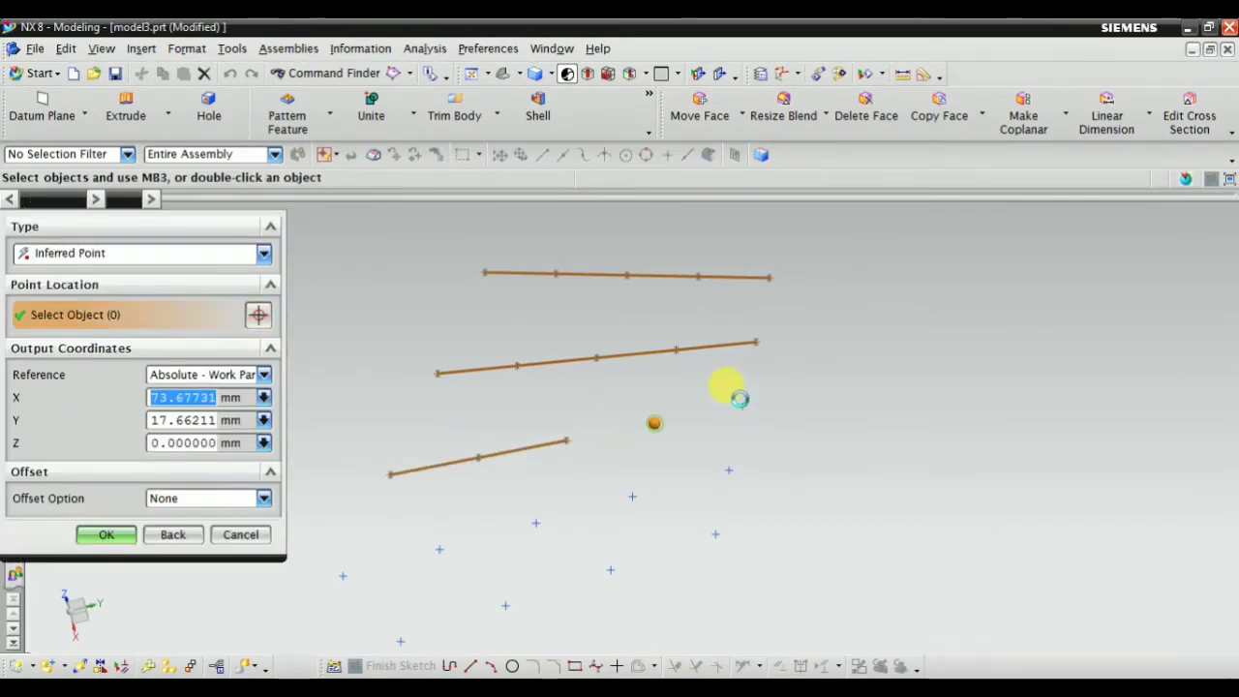
click(741, 406)
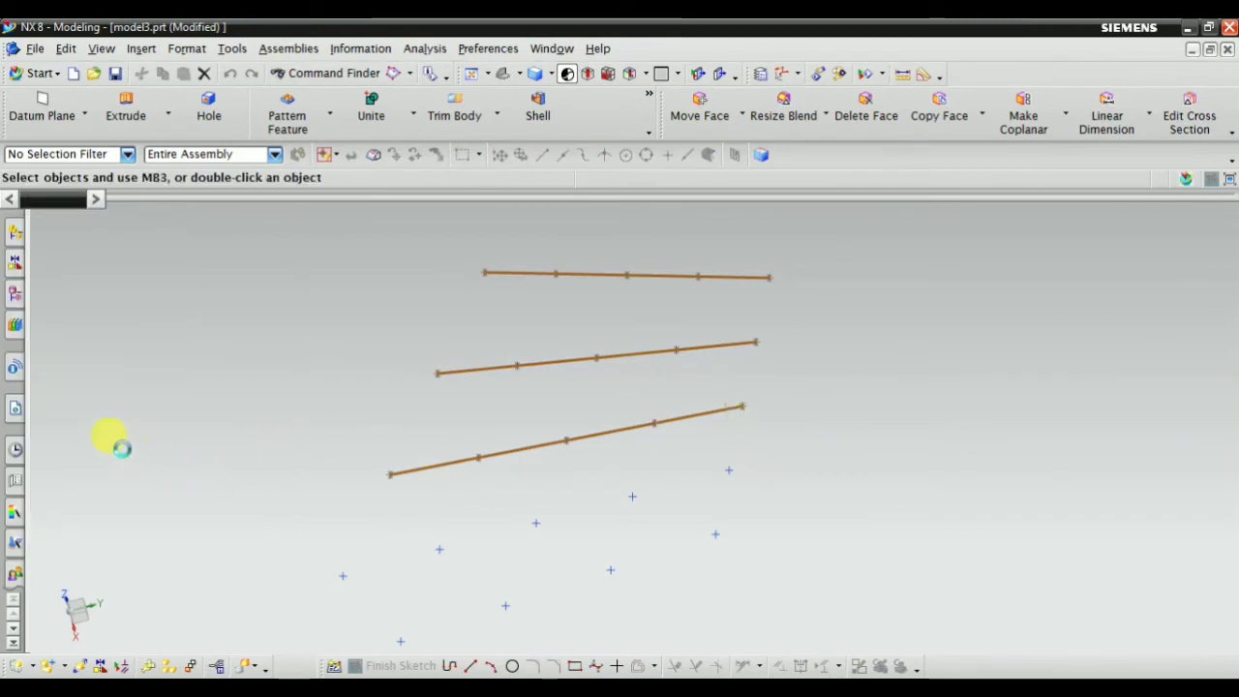
click(103, 535)
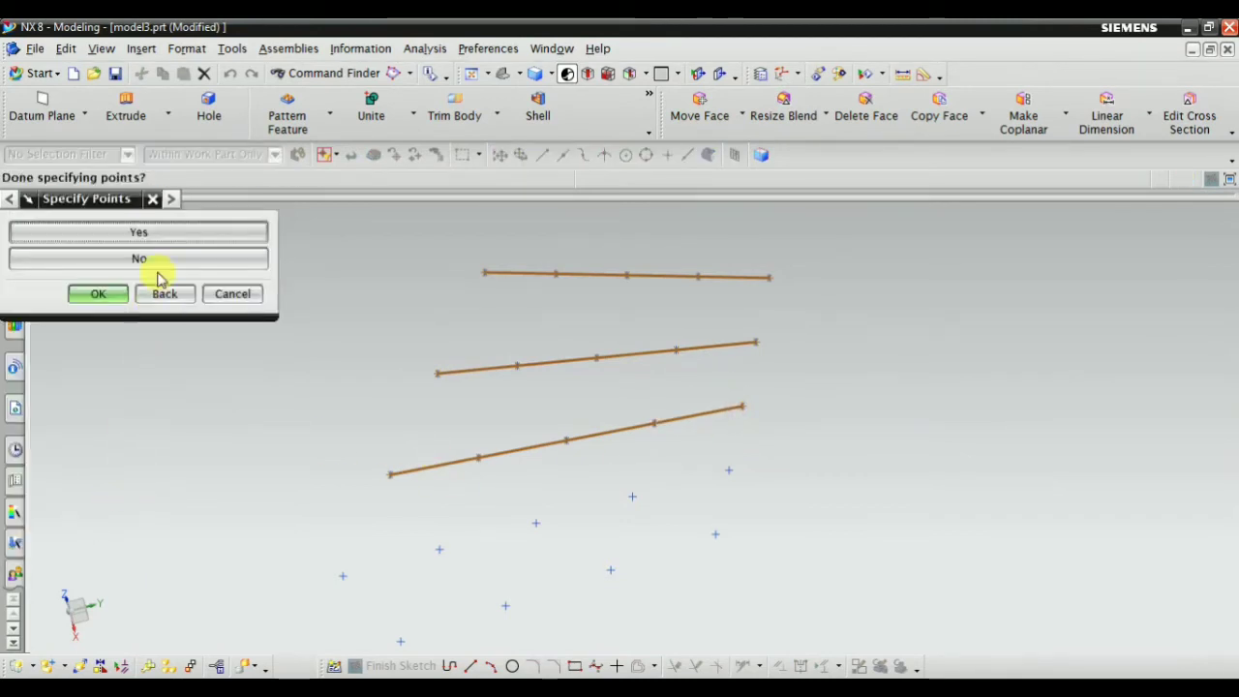
click(171, 232)
Step: Create the From Poles surface from the three specified rows, then exit the command and refresh the display
middle_drag(296, 296, 813, 453)
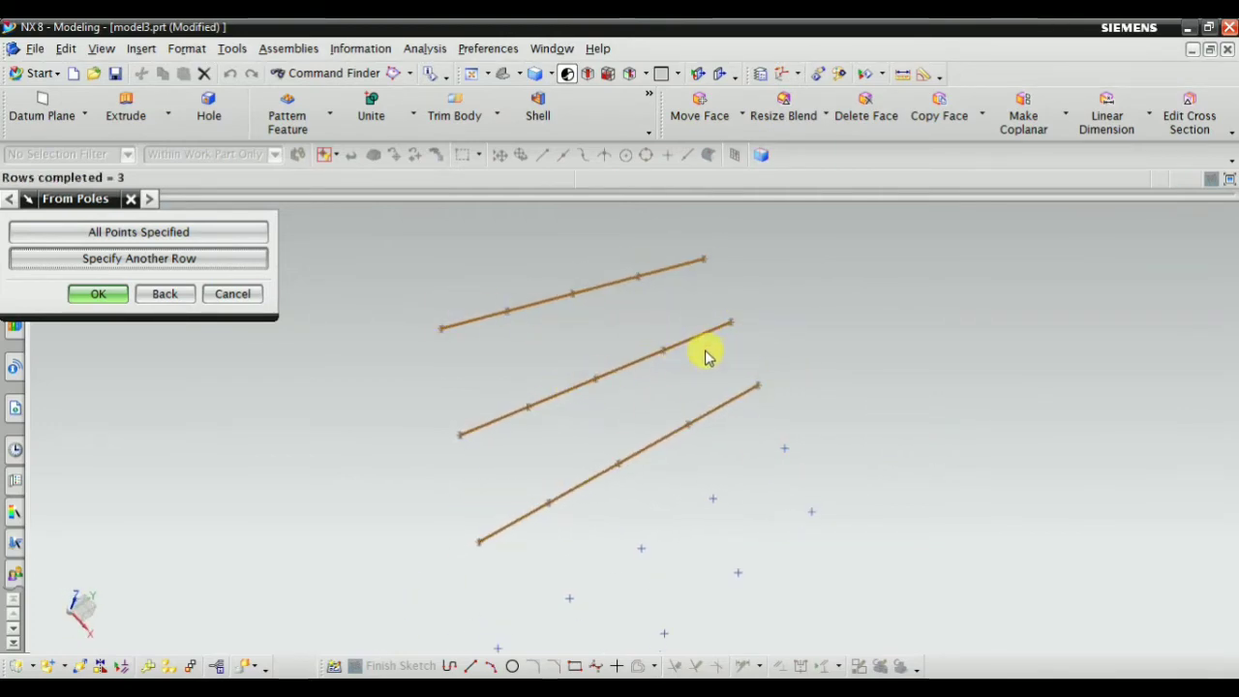
click(141, 236)
middle_drag(396, 462, 432, 426)
scroll(568, 390, down, 1)
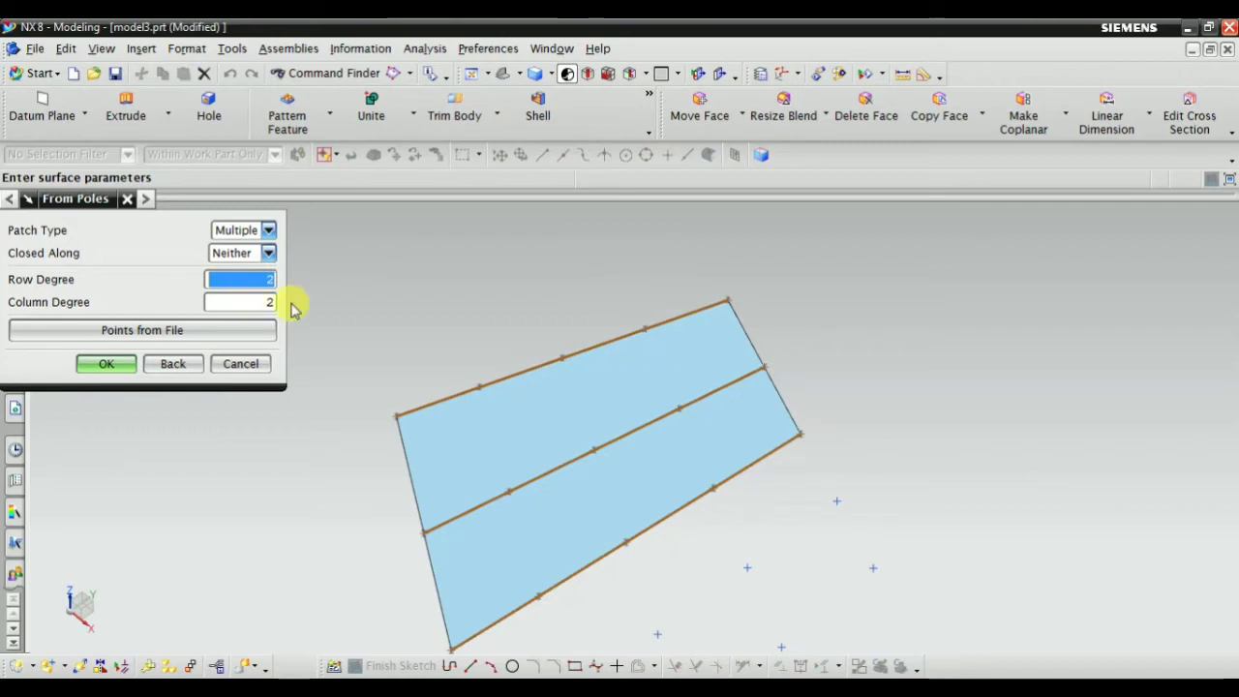
scroll(552, 455, down, 2)
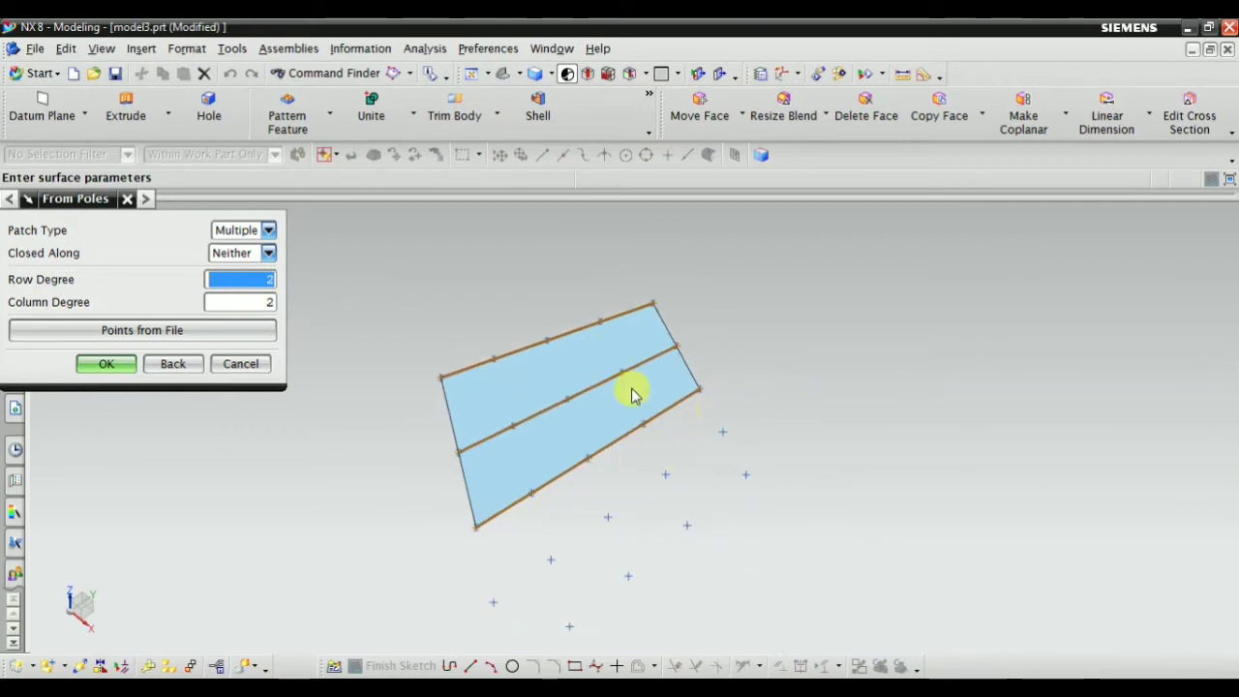
click(106, 361)
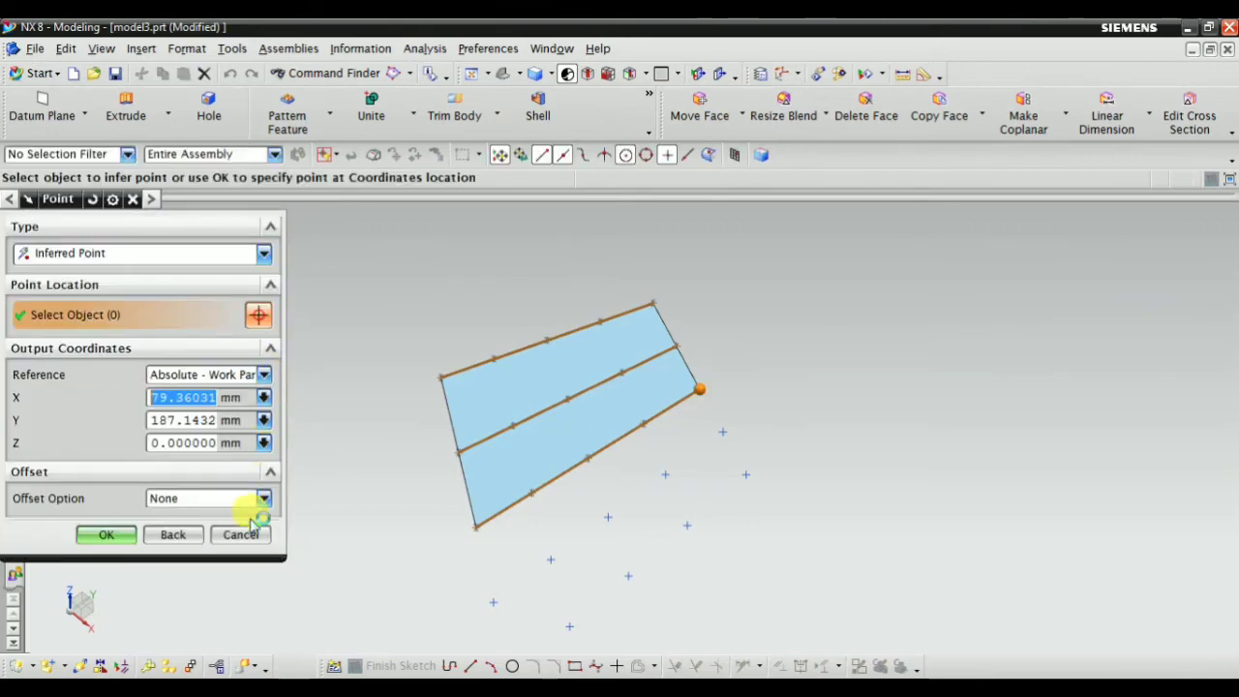
click(240, 542)
right_click(277, 316)
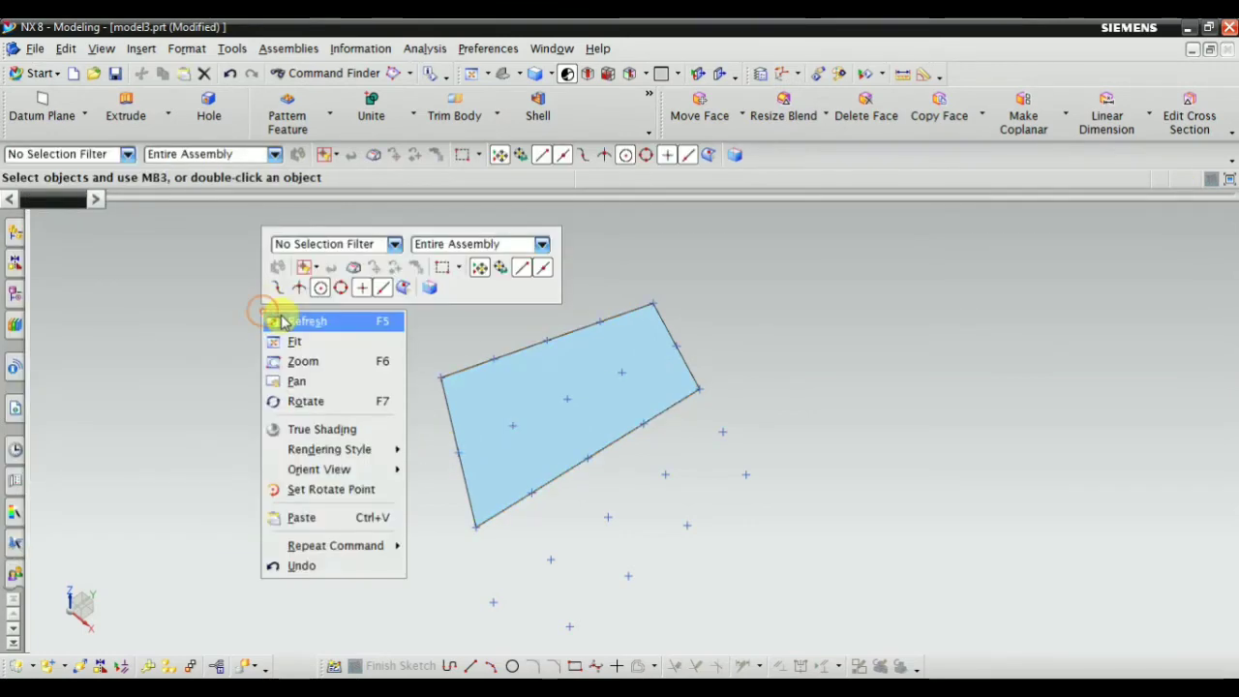
click(304, 319)
Step: Delete the From Poles surface, Body (7), from the model history
scroll(483, 398, up, 3)
right_click(571, 366)
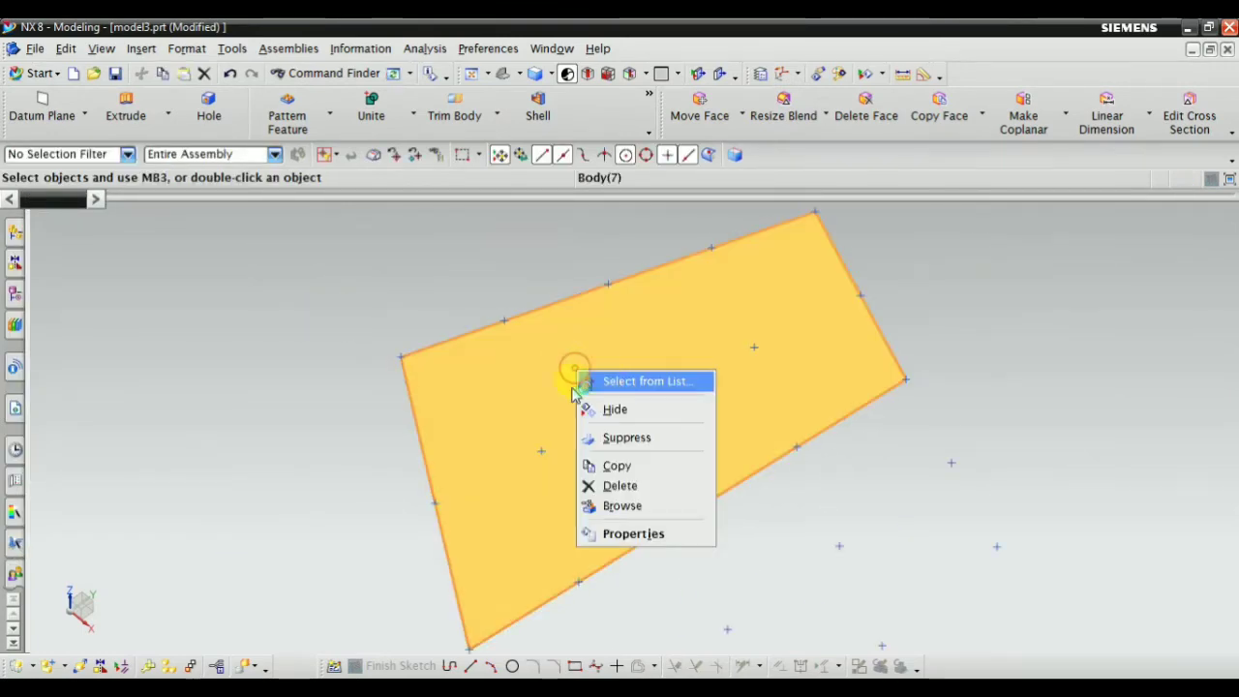
click(226, 320)
click(15, 324)
click(104, 389)
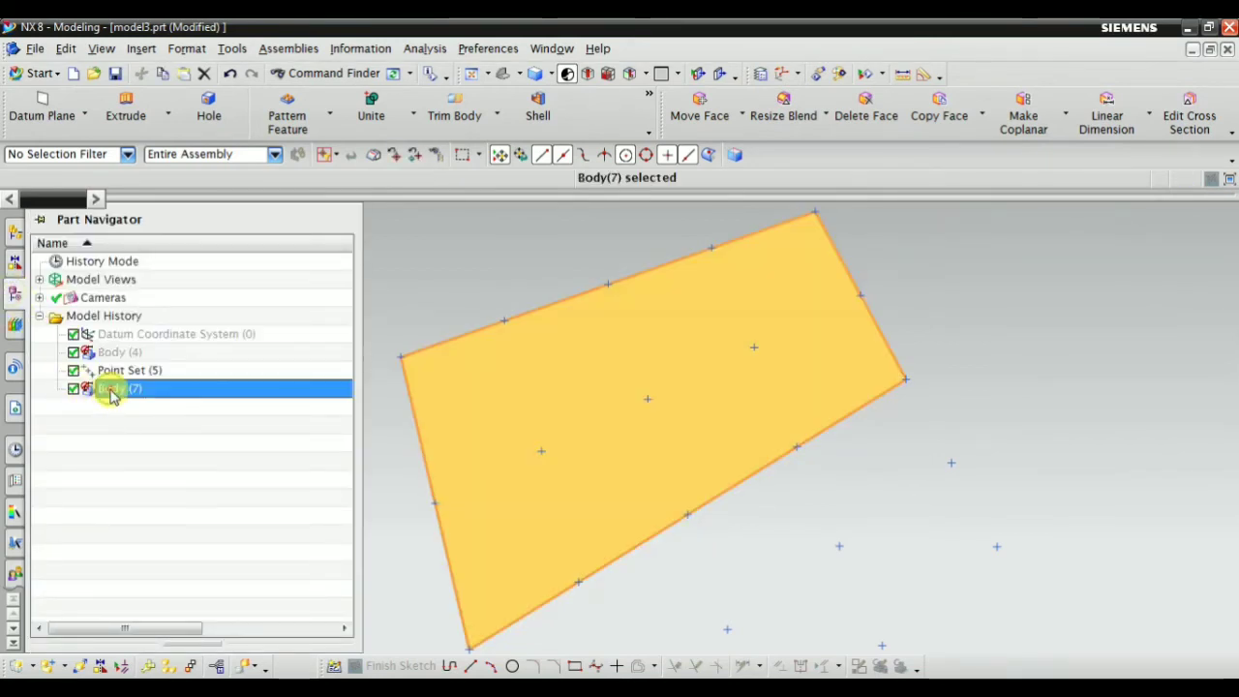
right_click(105, 389)
click(163, 295)
scroll(666, 322, down, 2)
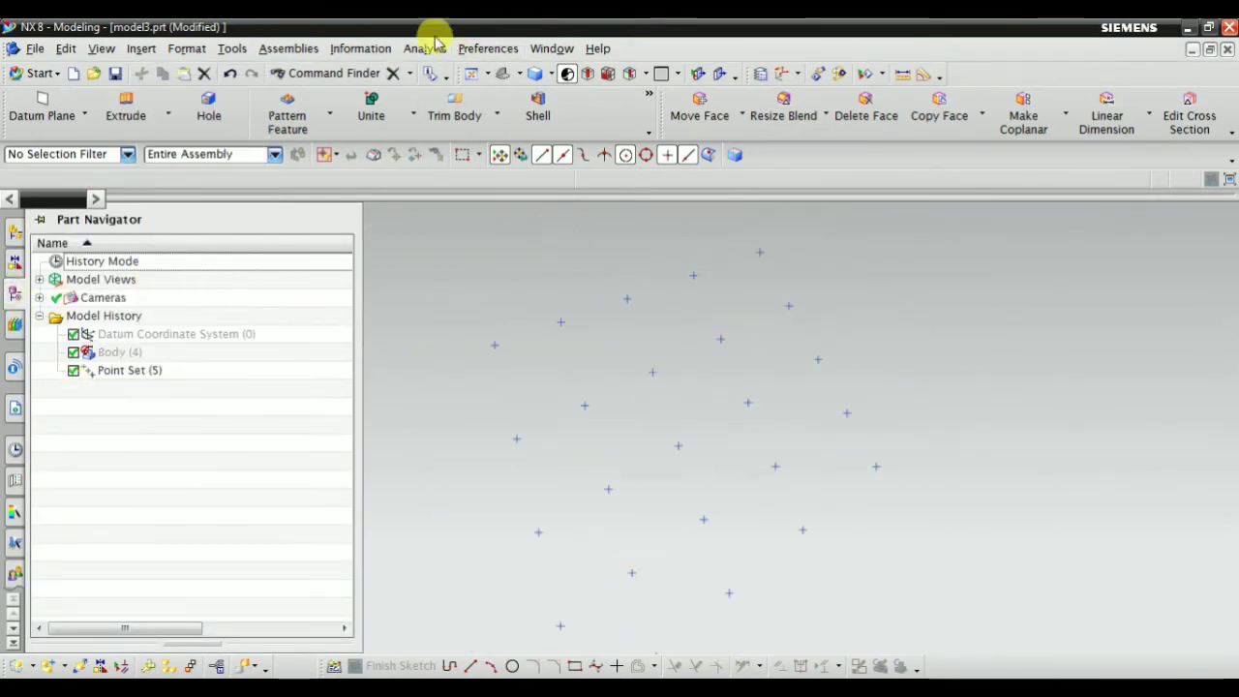
Step: Start a From Point Cloud surface and select every point of the 5 by 5 point set
middle_drag(816, 374, 561, 280)
click(142, 48)
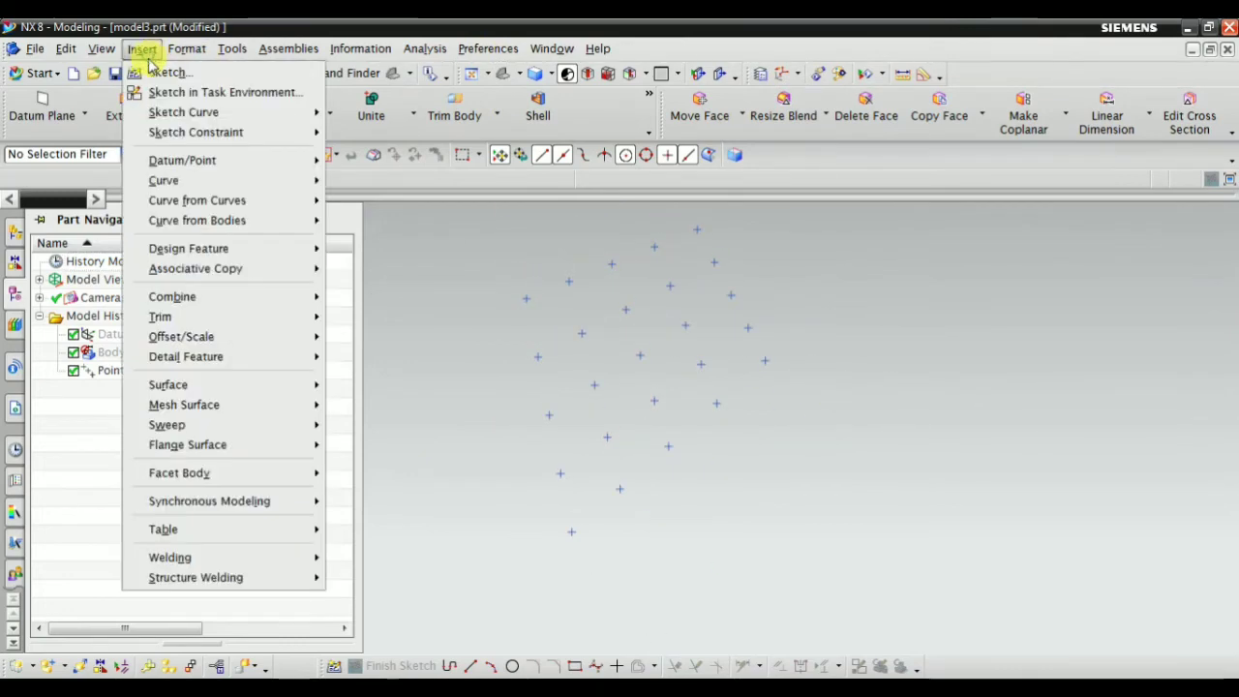
mouse_move(179, 392)
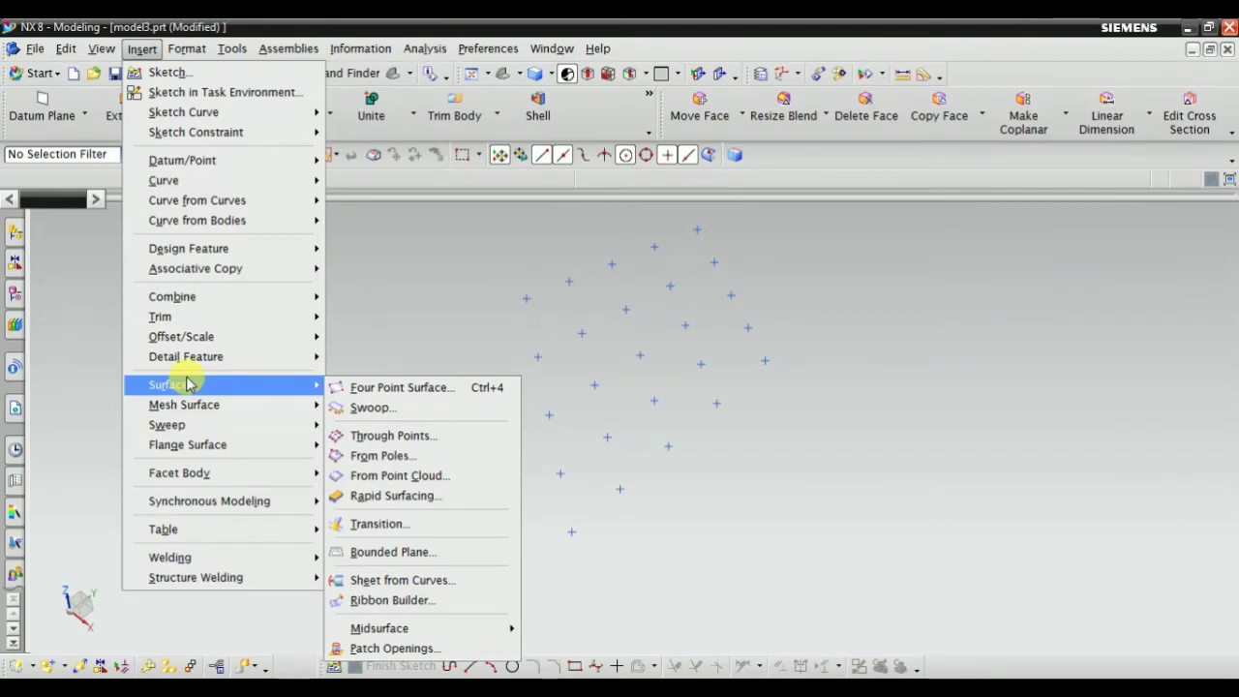
click(426, 479)
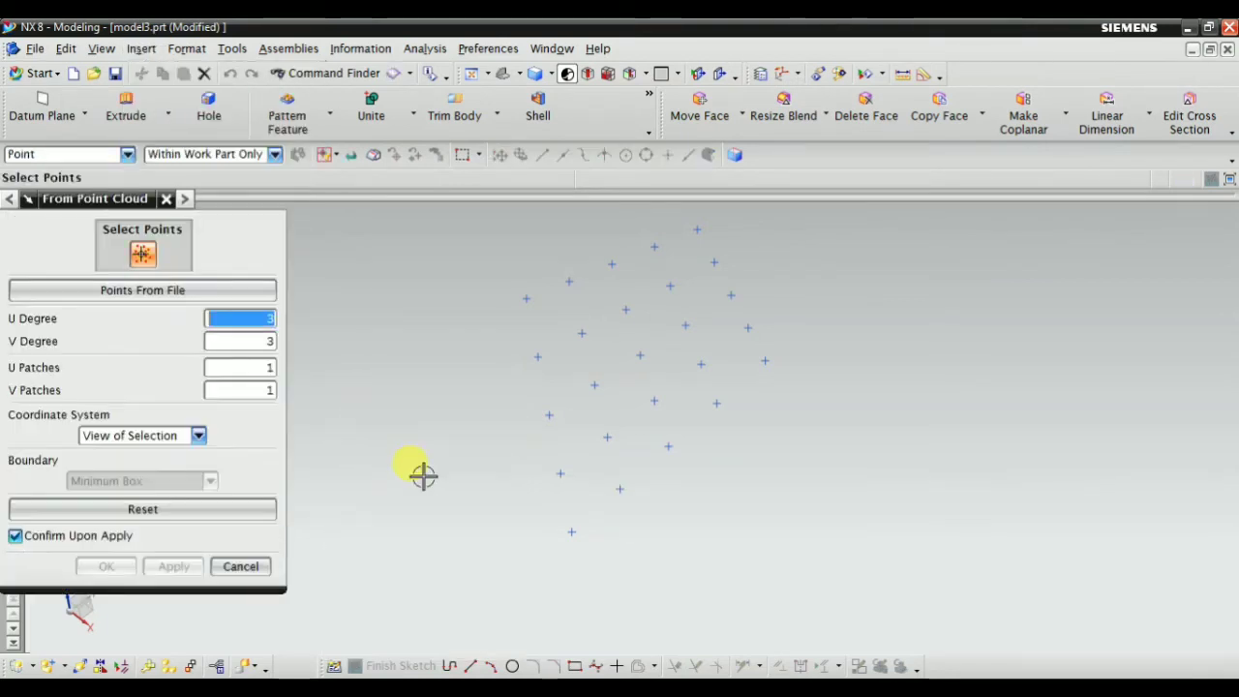
scroll(516, 456, down, 3)
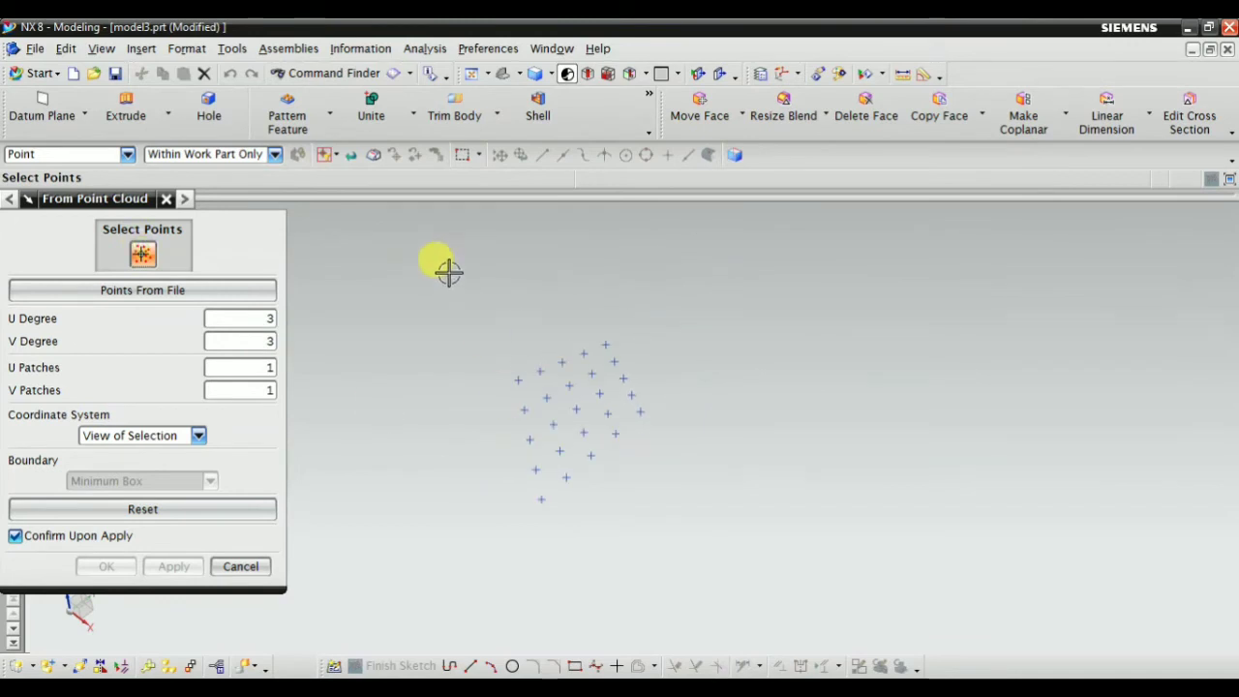
drag(437, 259, 718, 485)
scroll(629, 494, up, 2)
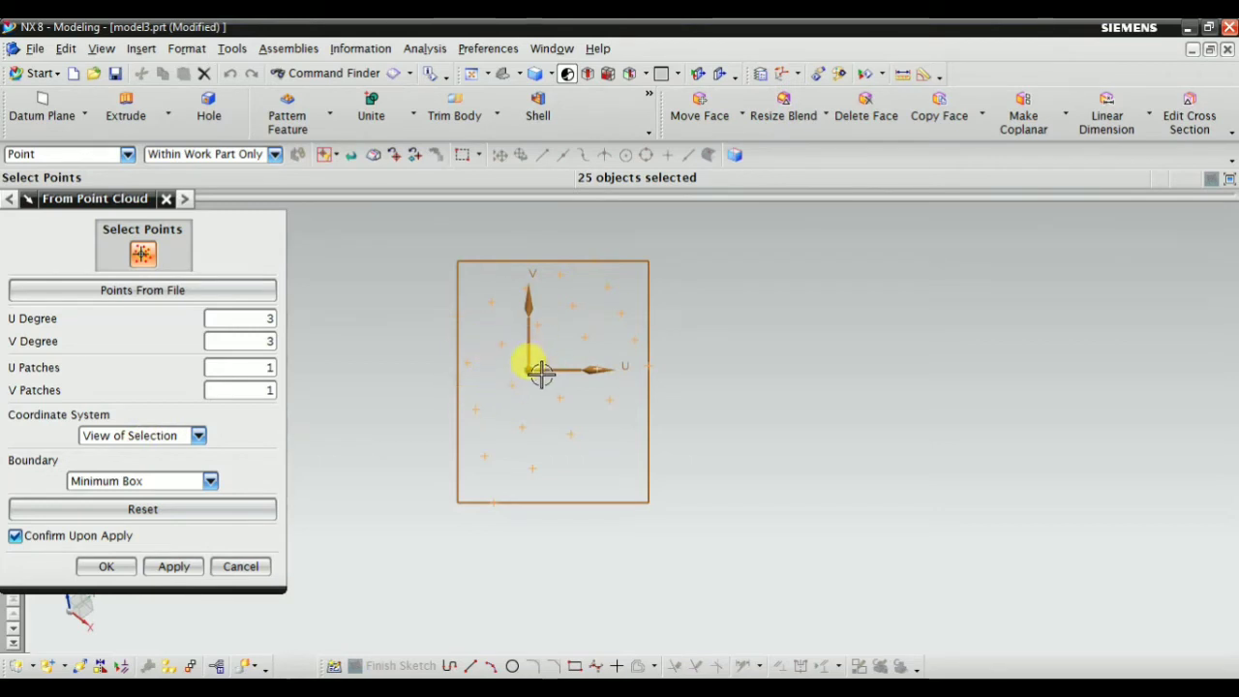
Step: Try applying the From Point Cloud surface with its coordinate system set to WCS, and discard the result
click(168, 438)
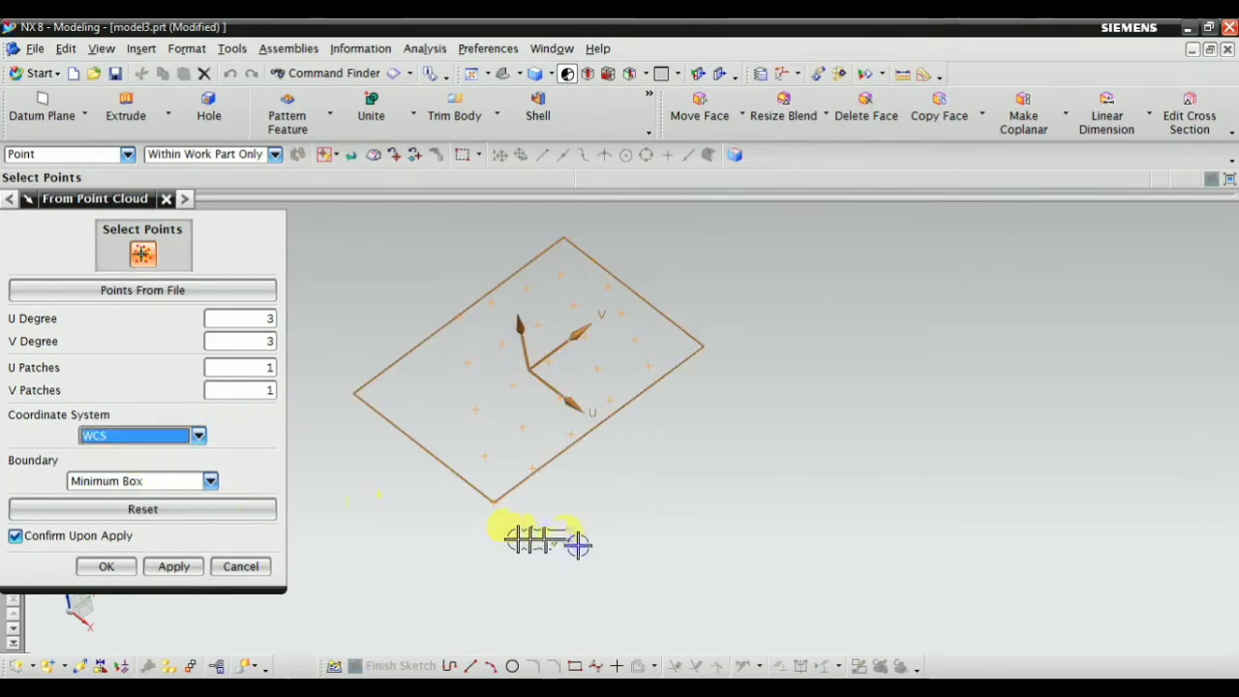
middle_drag(576, 542, 592, 517)
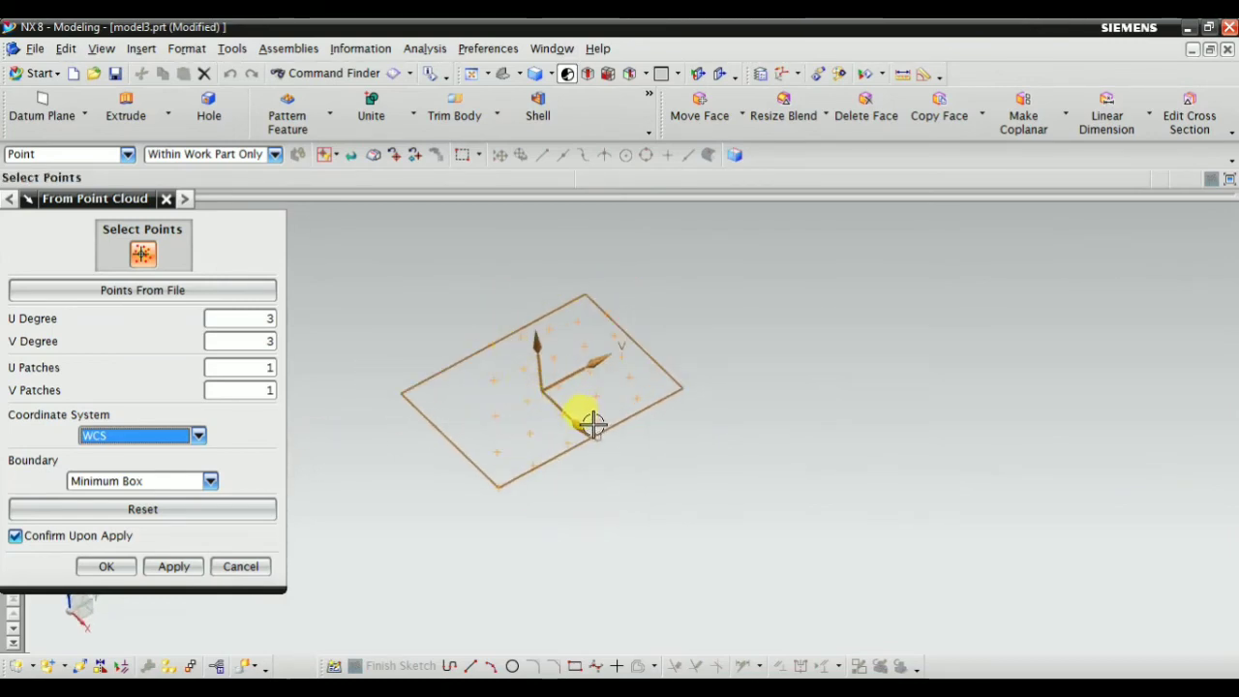
click(173, 566)
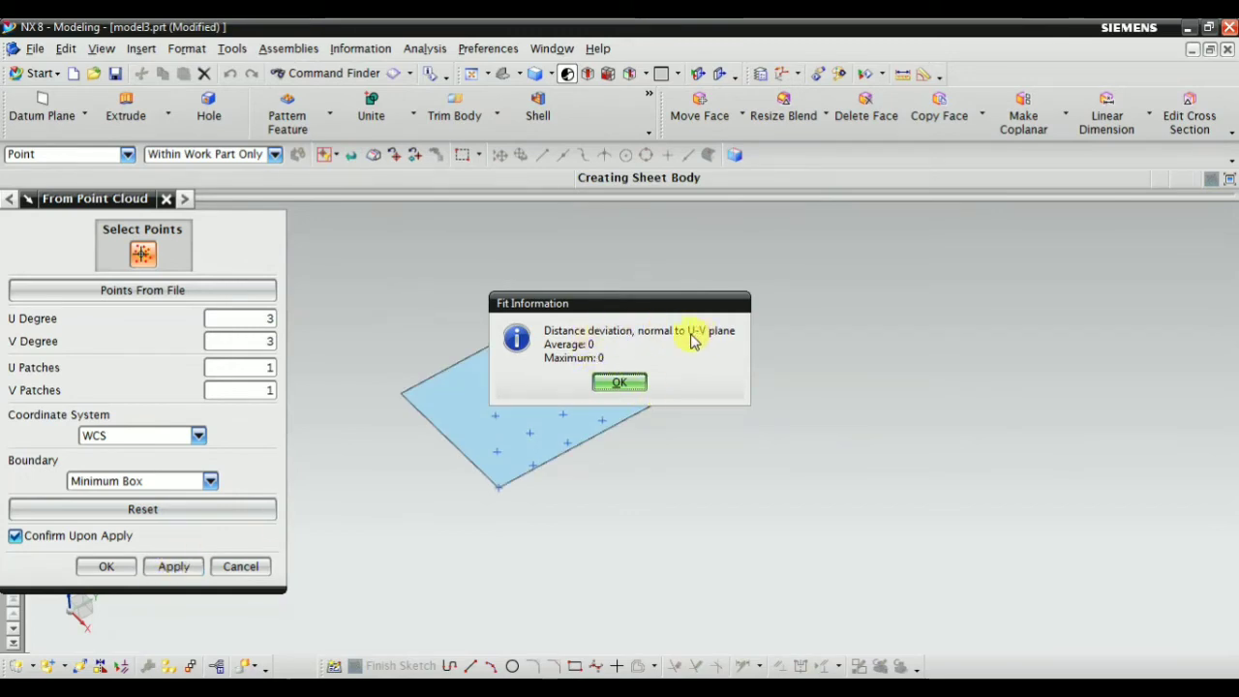
click(615, 386)
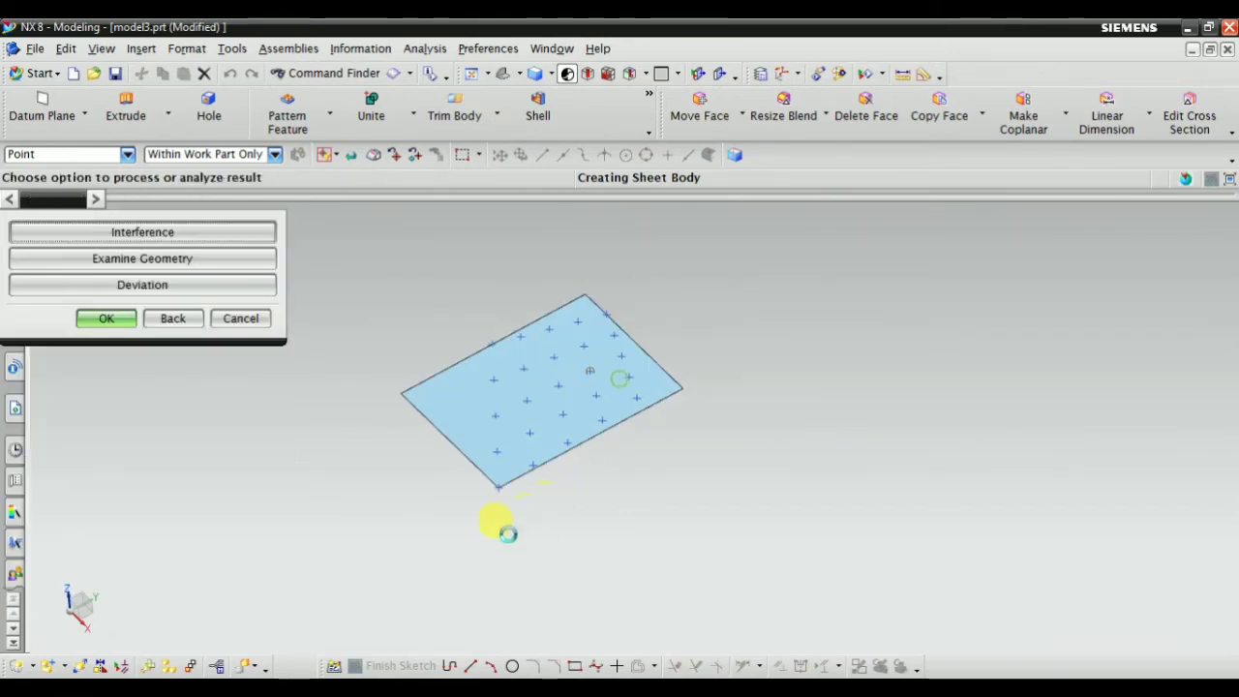
scroll(597, 442, up, 3)
scroll(614, 420, down, 2)
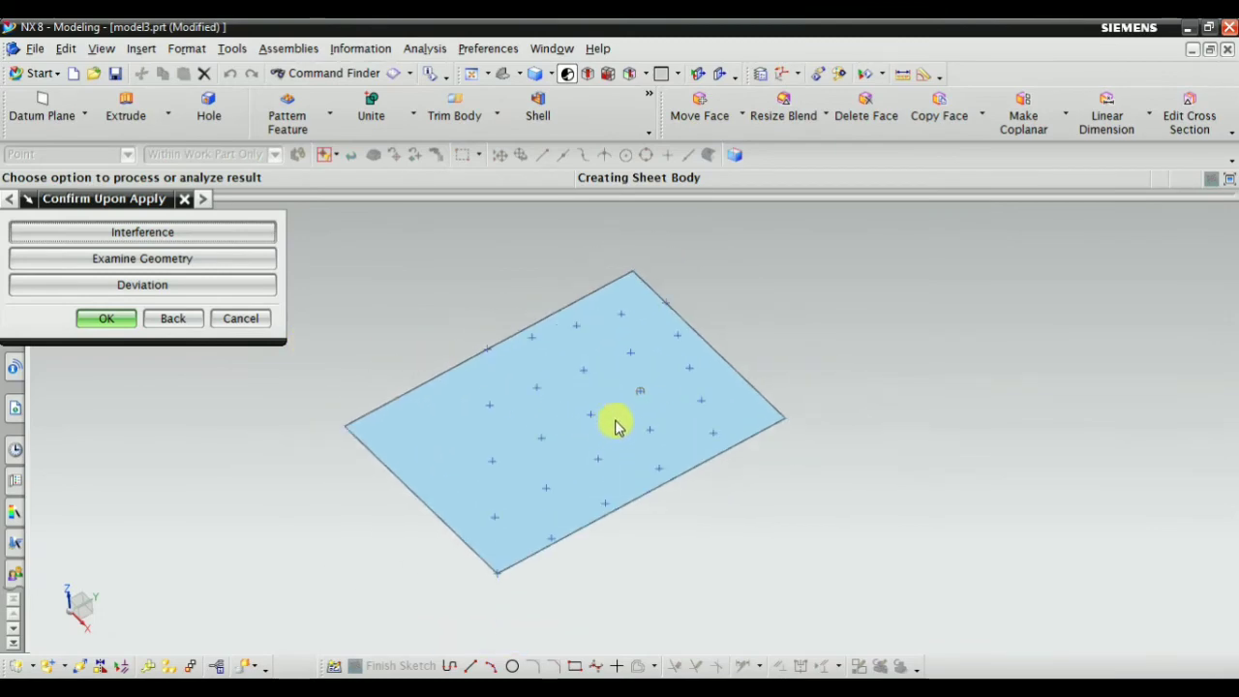
middle_drag(614, 420, 695, 399)
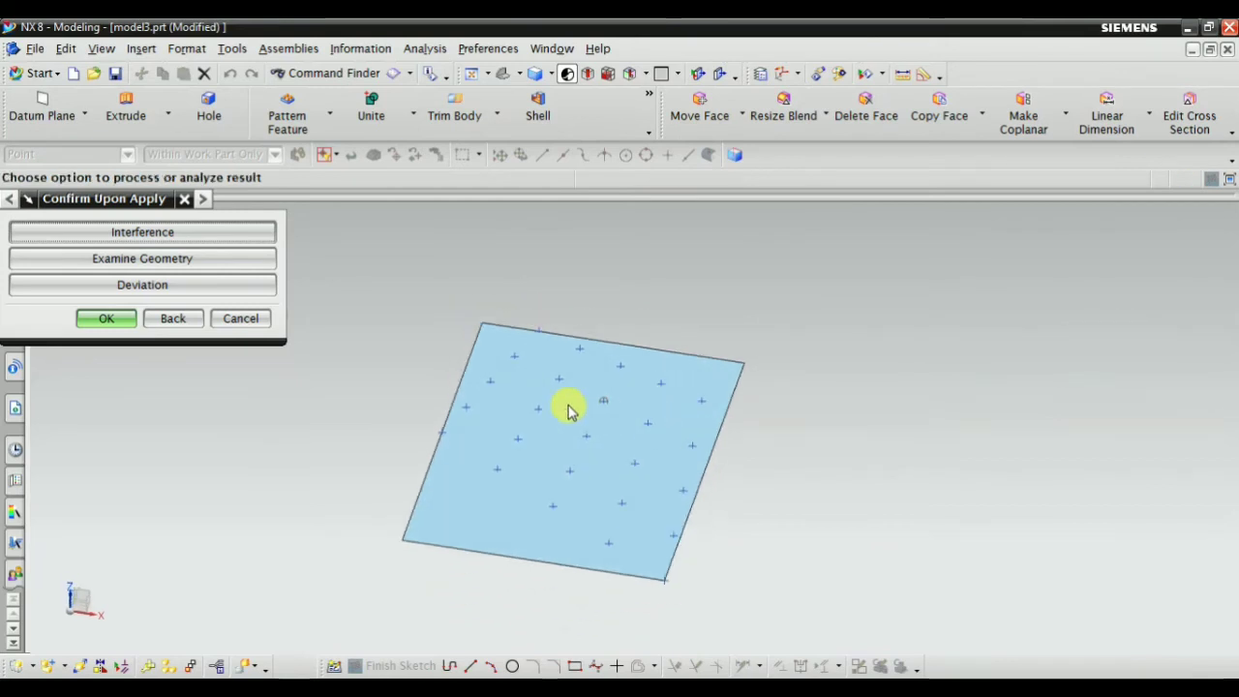
click(241, 319)
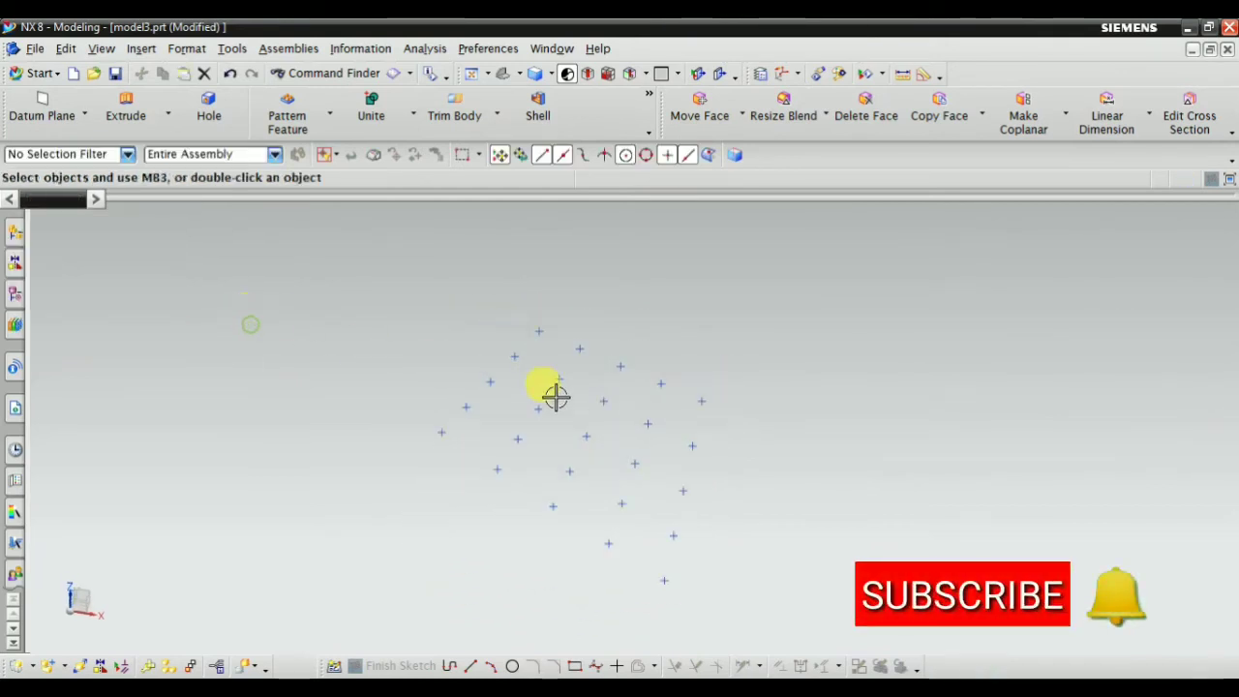
Step: Edit the face point set so its pattern has 5 points in the U direction and 3 in the V direction
click(15, 293)
right_click(720, 309)
middle_drag(722, 310, 703, 385)
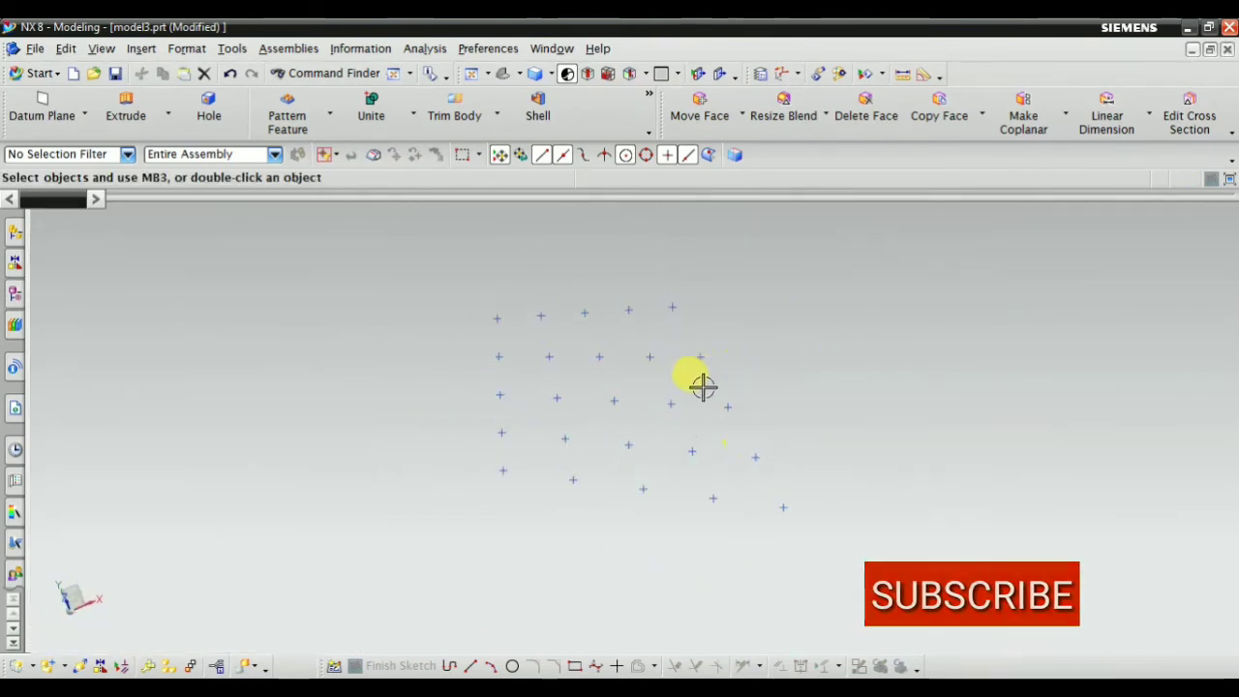
double_click(617, 397)
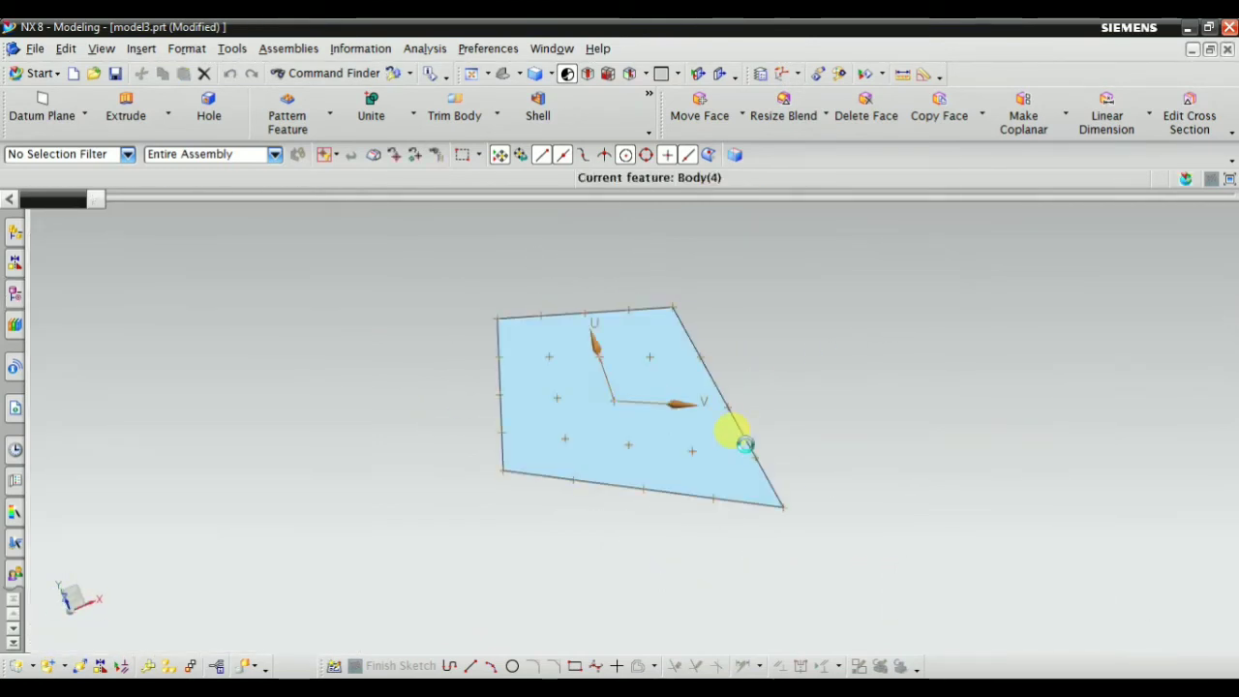
double_click(192, 447)
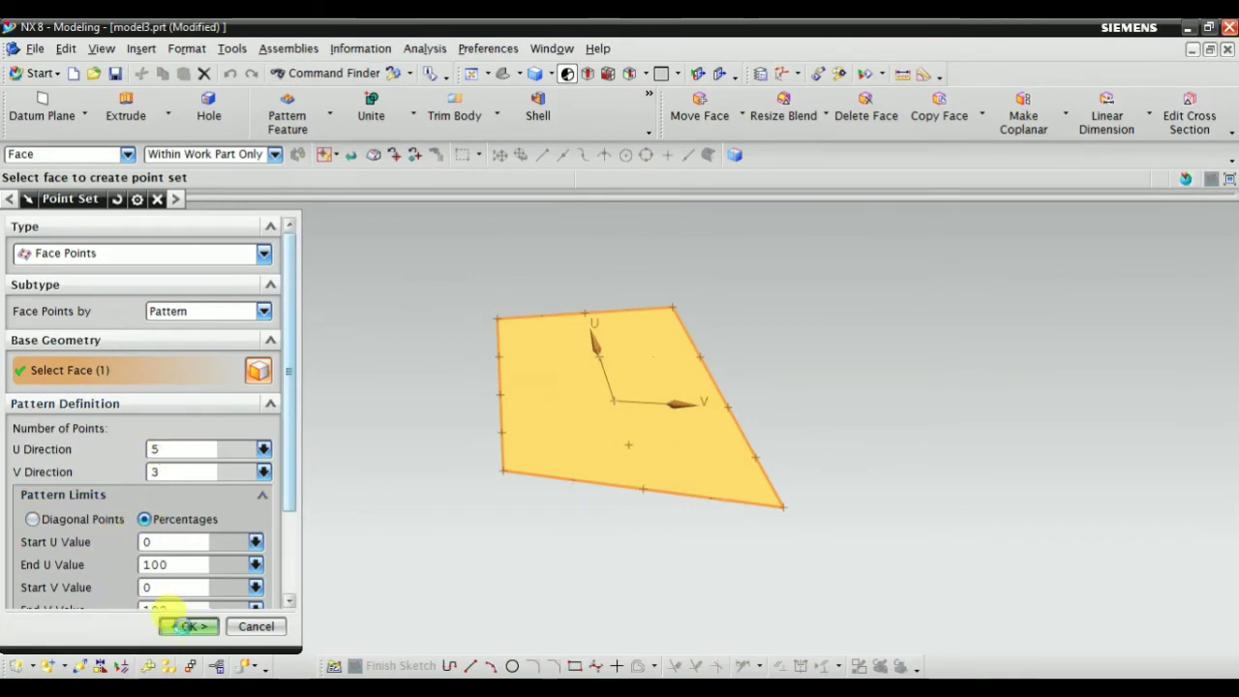
click(188, 626)
Step: Start a From Point Cloud surface and select every point of the 5 by 3 point set
middle_drag(439, 546, 613, 528)
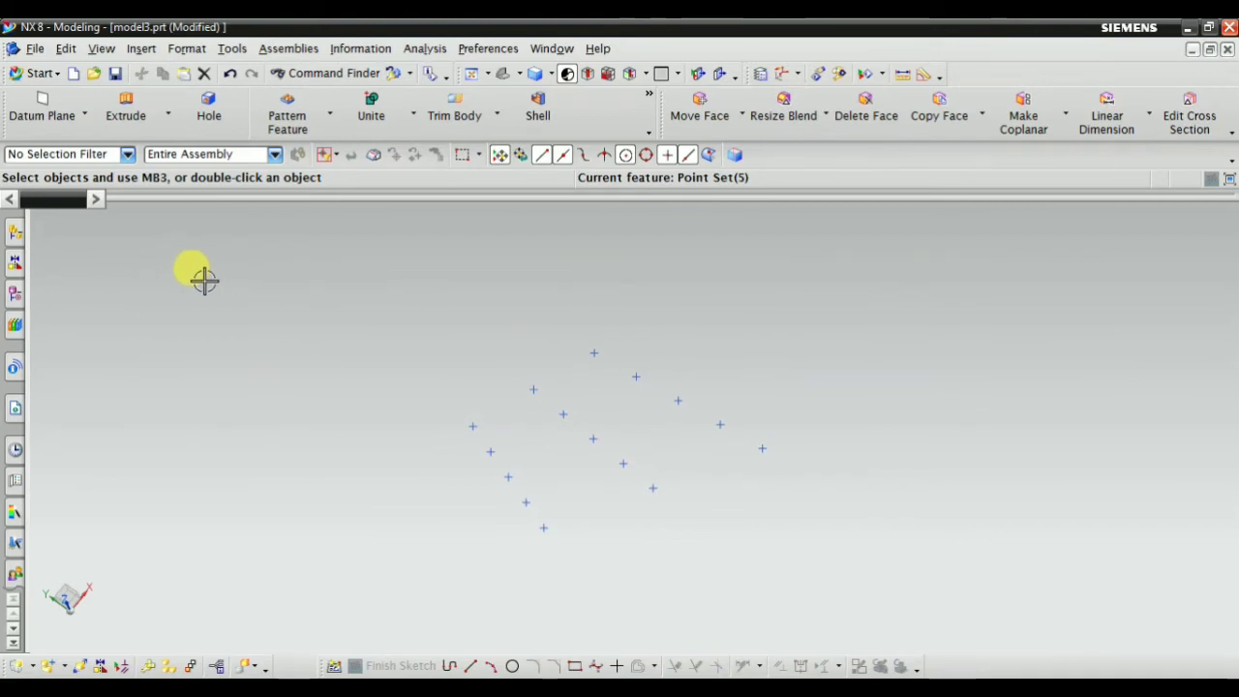
click(141, 49)
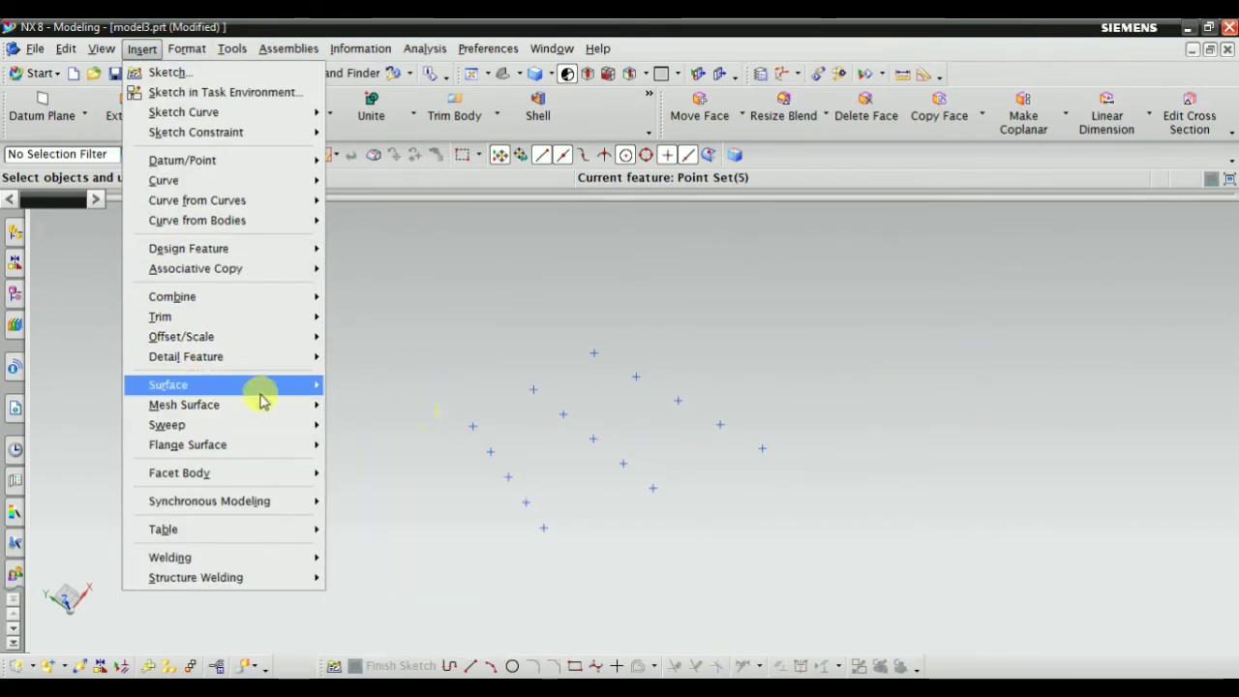
mouse_move(244, 391)
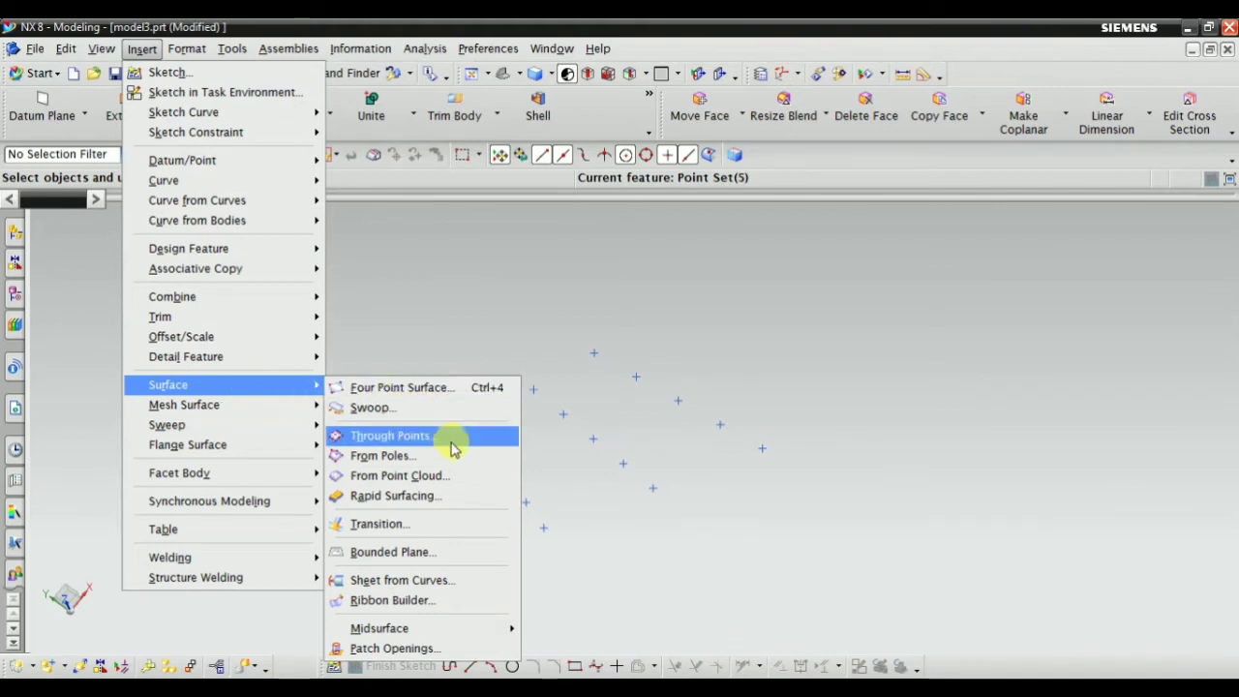
click(433, 479)
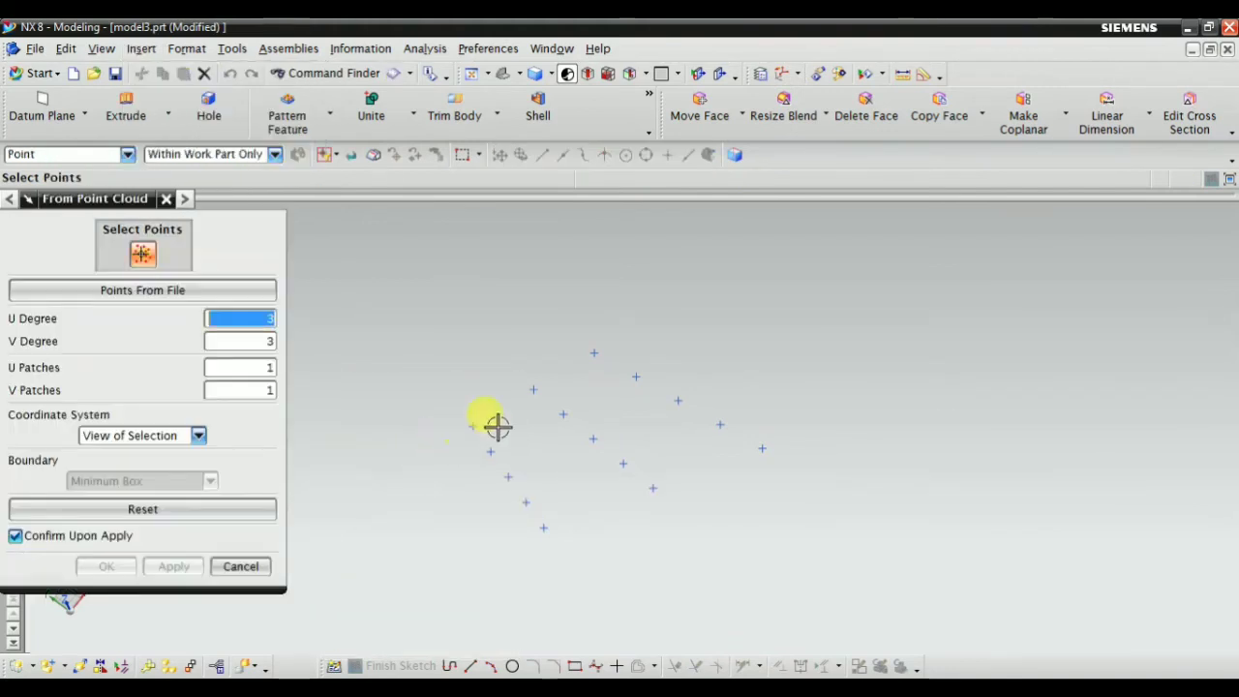
drag(456, 320, 755, 533)
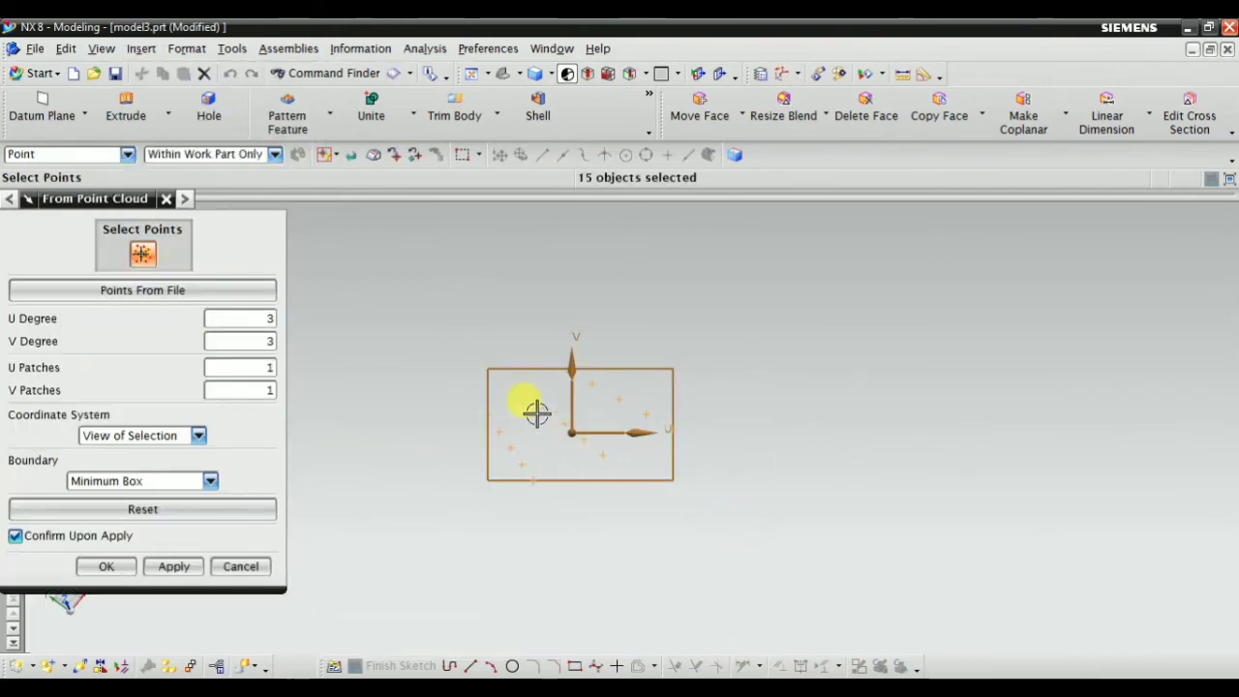
Step: Try applying the surface from the 5 by 3 points with the coordinate system set to WCS, and exit the command
click(159, 443)
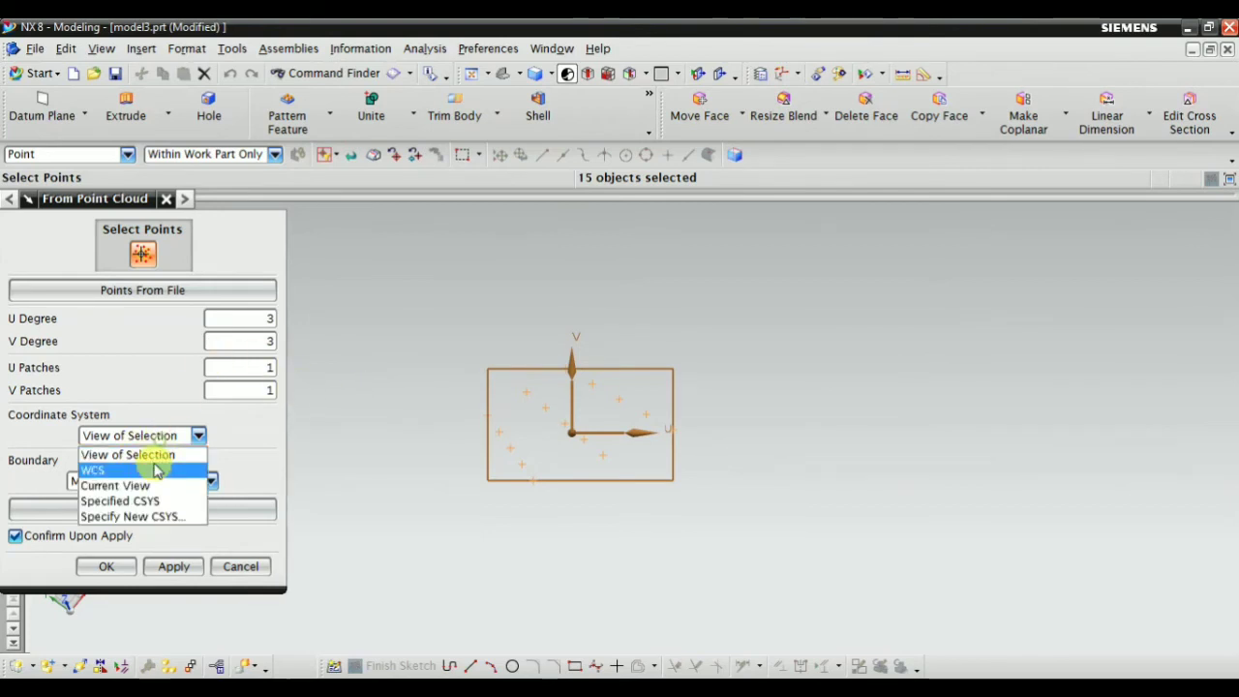
click(147, 469)
middle_drag(483, 531, 544, 467)
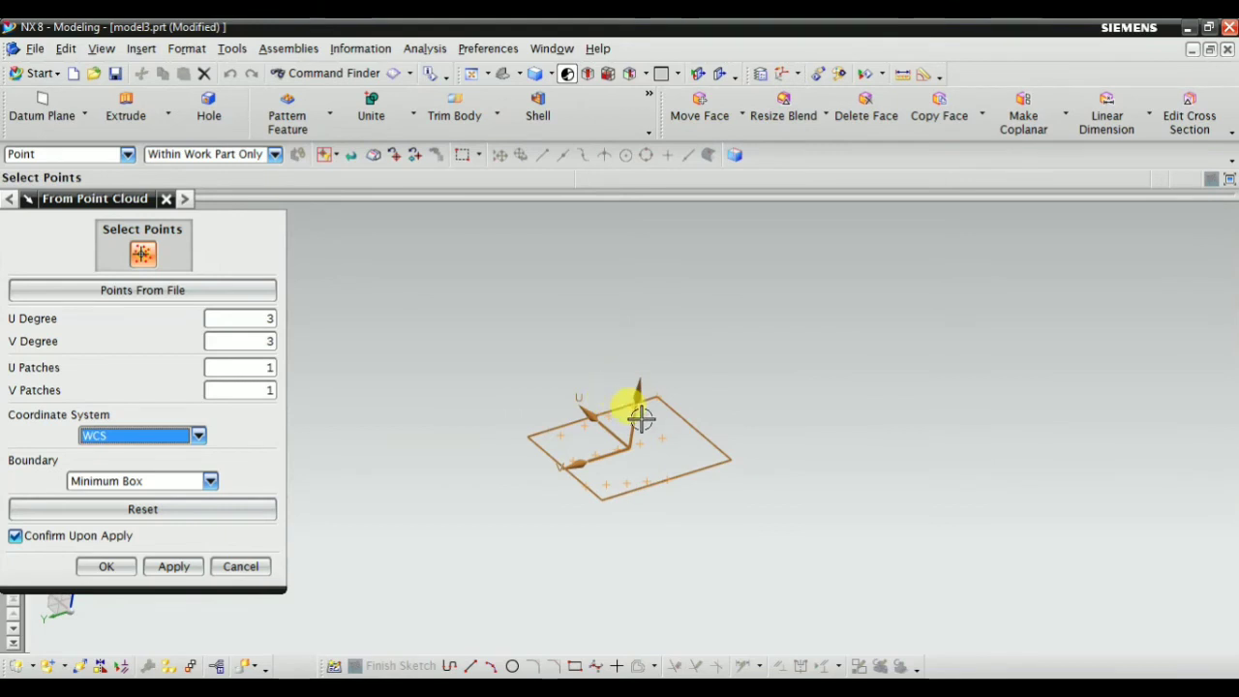
scroll(641, 419, up, 1)
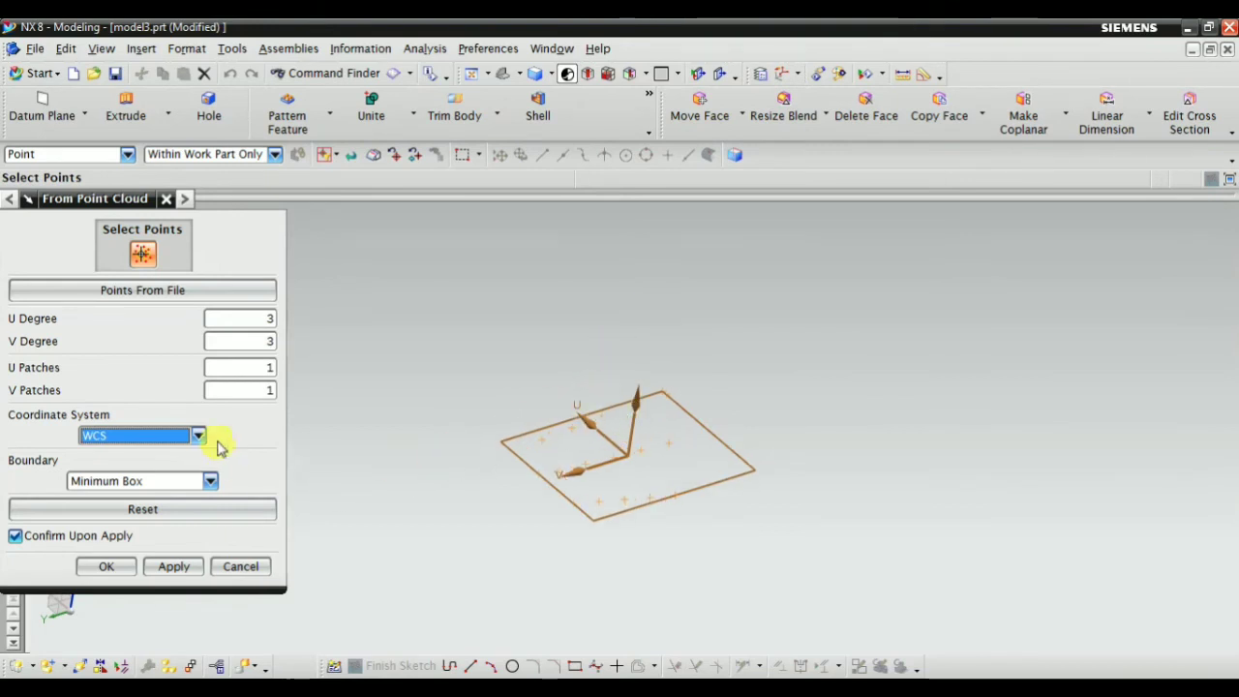
click(172, 569)
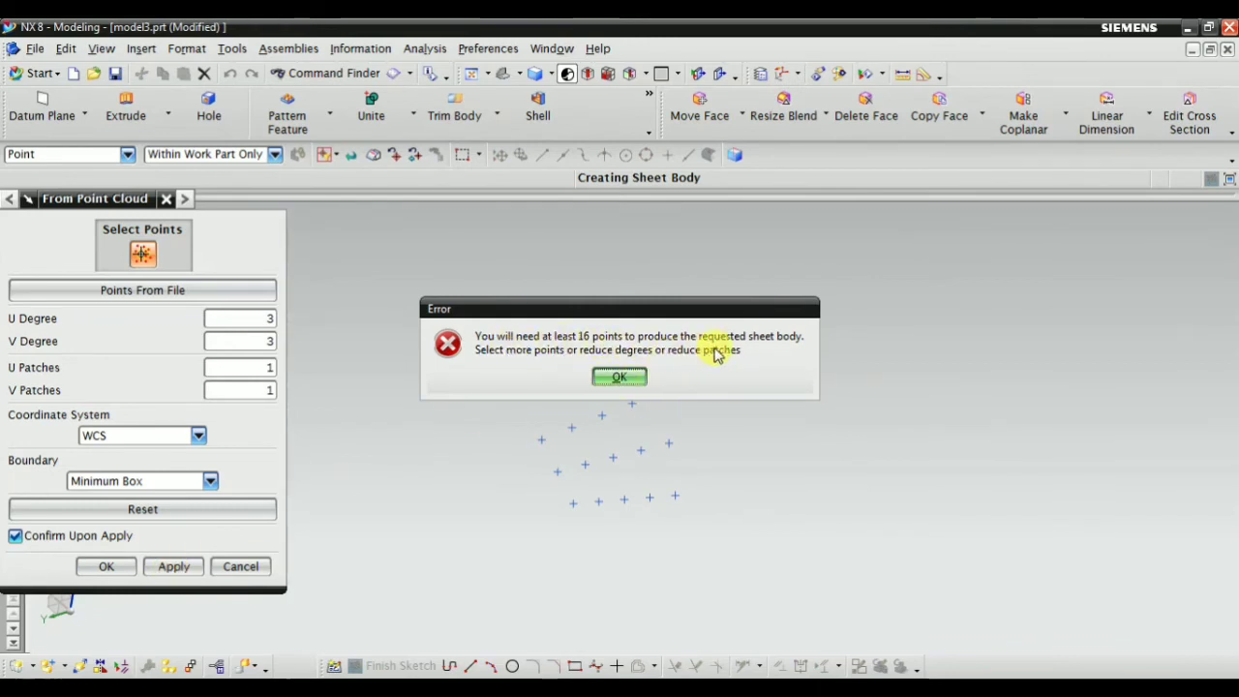
click(620, 377)
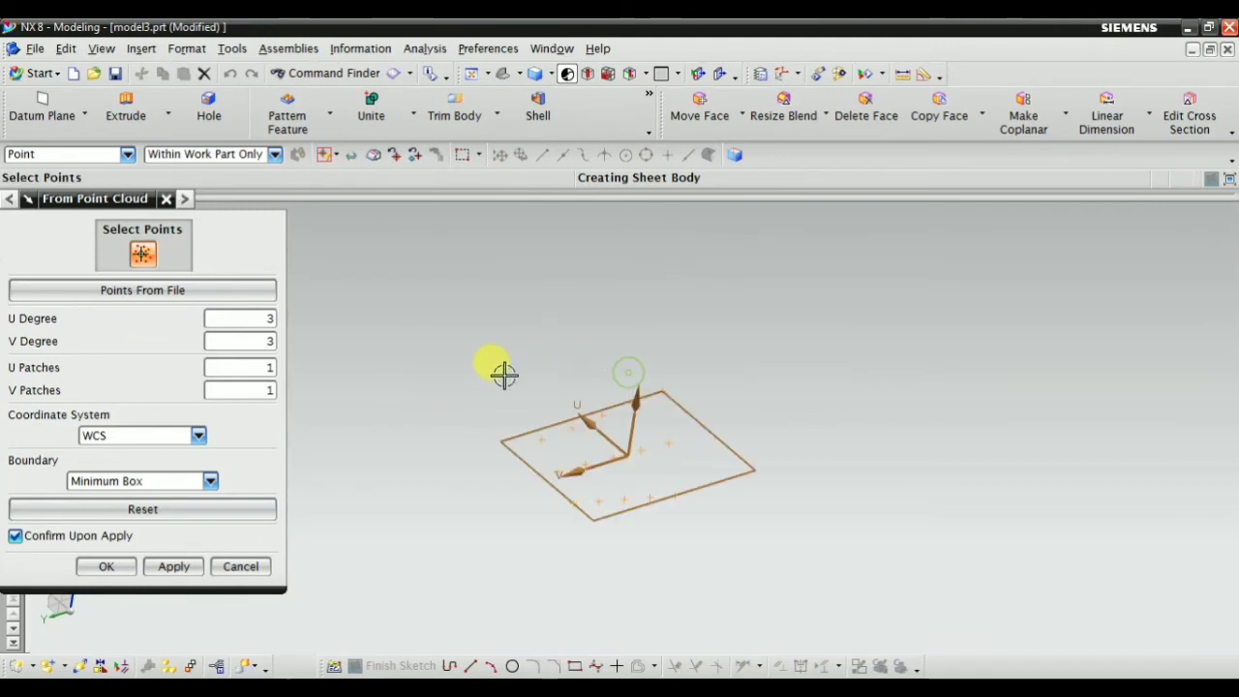
middle_drag(769, 531, 564, 513)
click(240, 566)
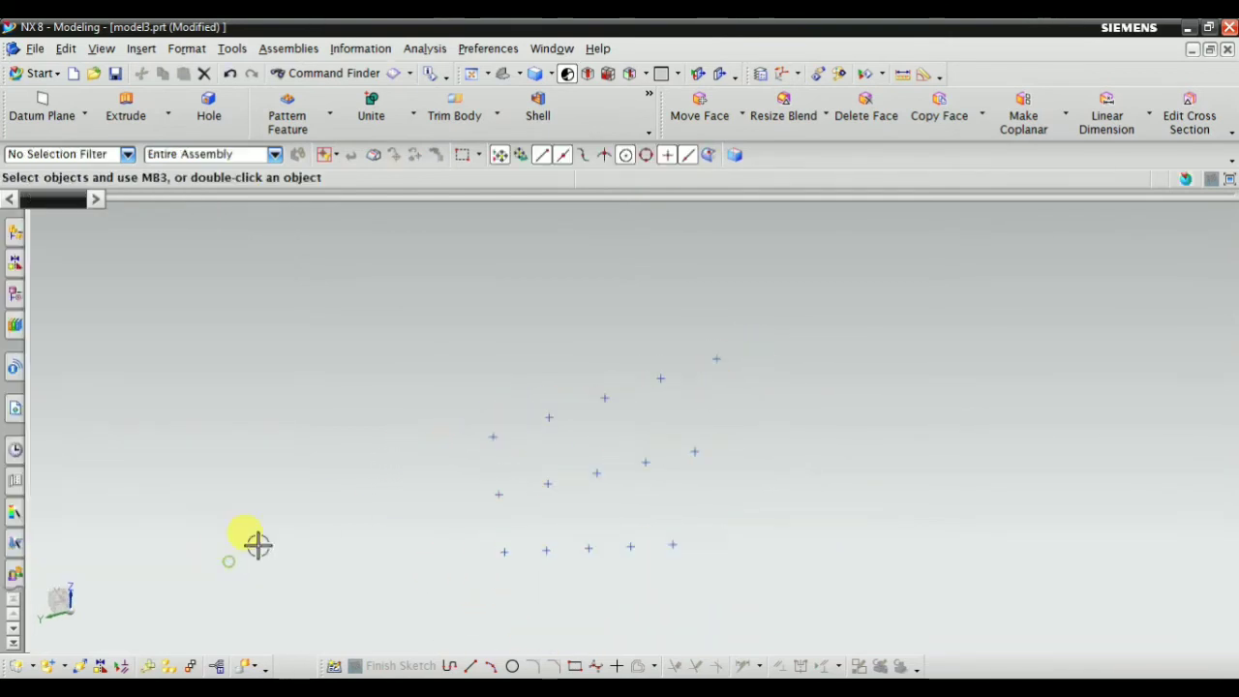
Step: Edit the point set's pattern to 8 points in the U direction, with 3 in the V direction
click(15, 297)
double_click(121, 370)
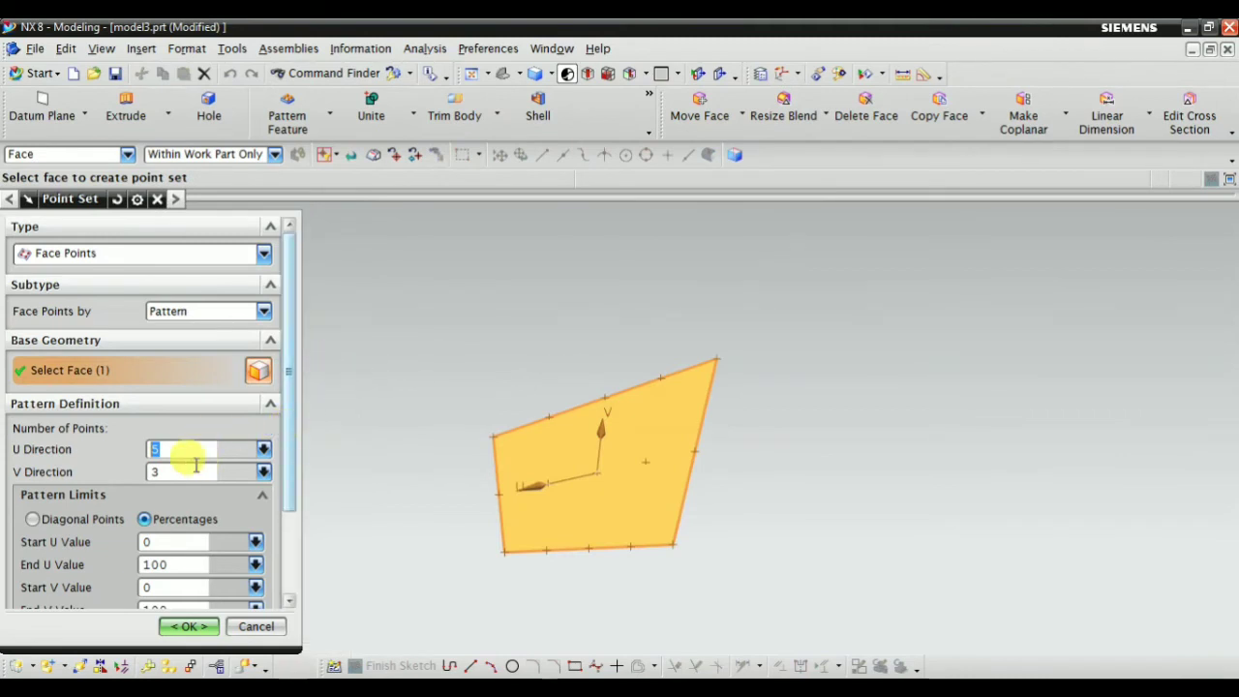
click(179, 629)
Step: Repeat the From Point Cloud command and select every point of the 8 by 3 point set
middle_drag(398, 525, 422, 512)
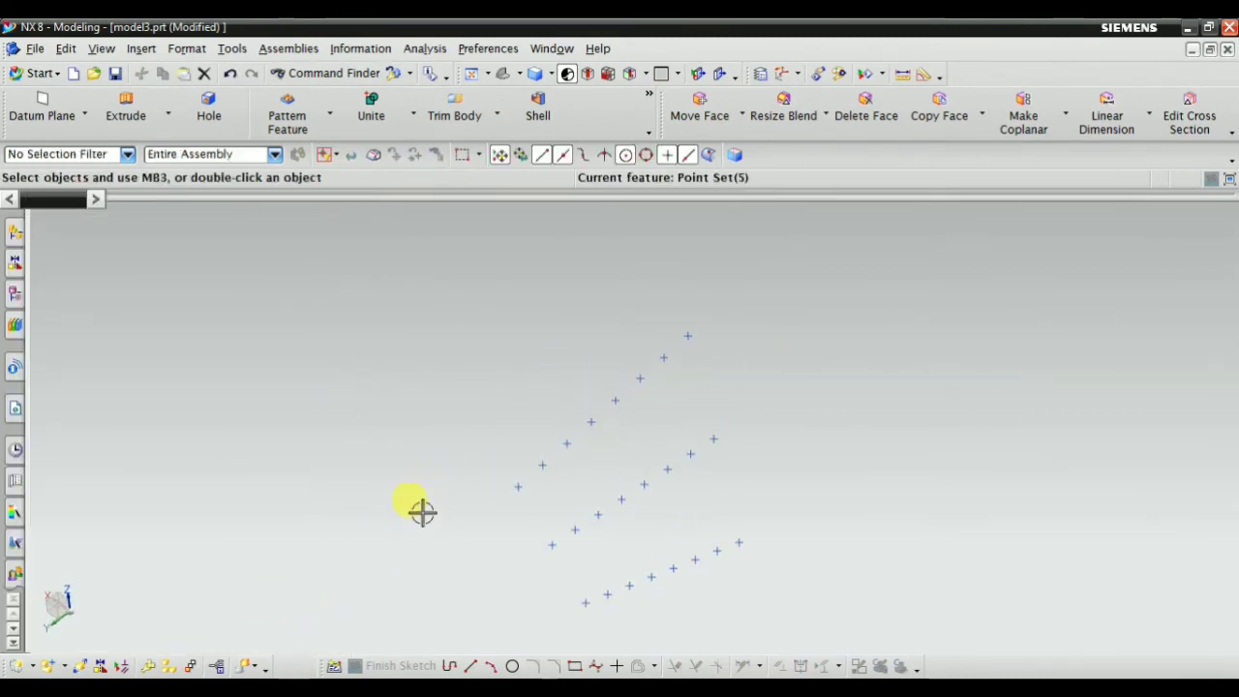
scroll(422, 513, down, 2)
right_click(348, 338)
click(370, 361)
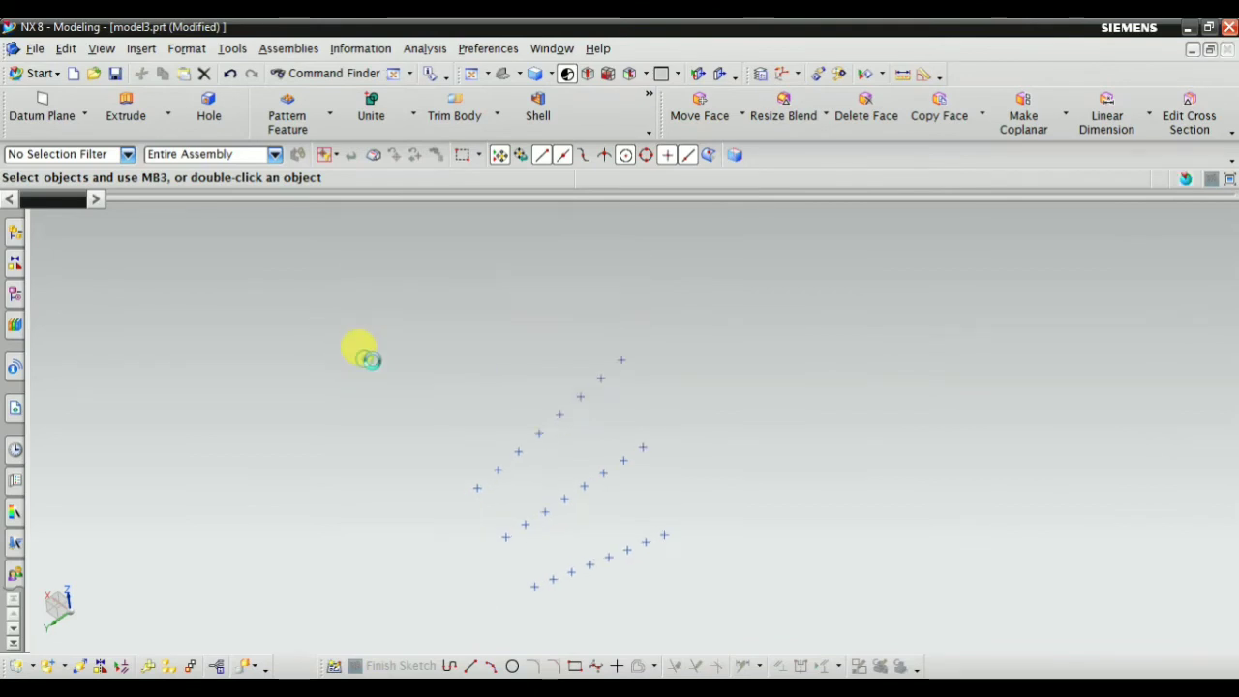
right_click(251, 305)
mouse_move(318, 543)
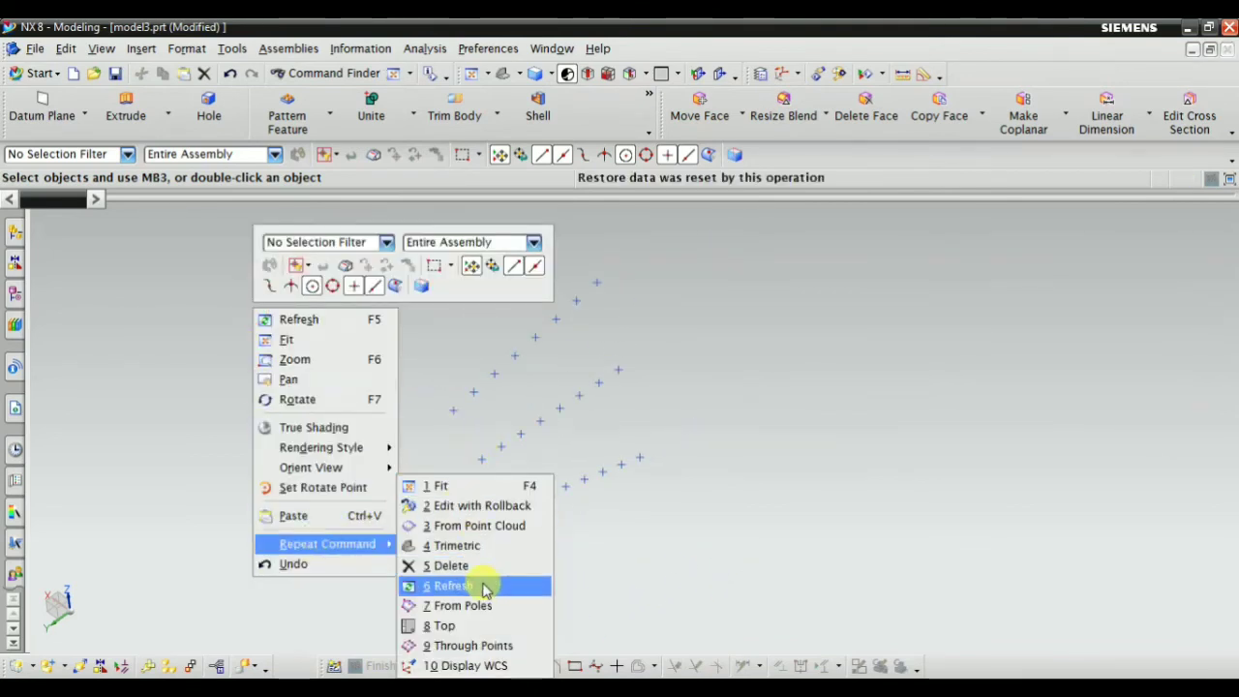
click(481, 526)
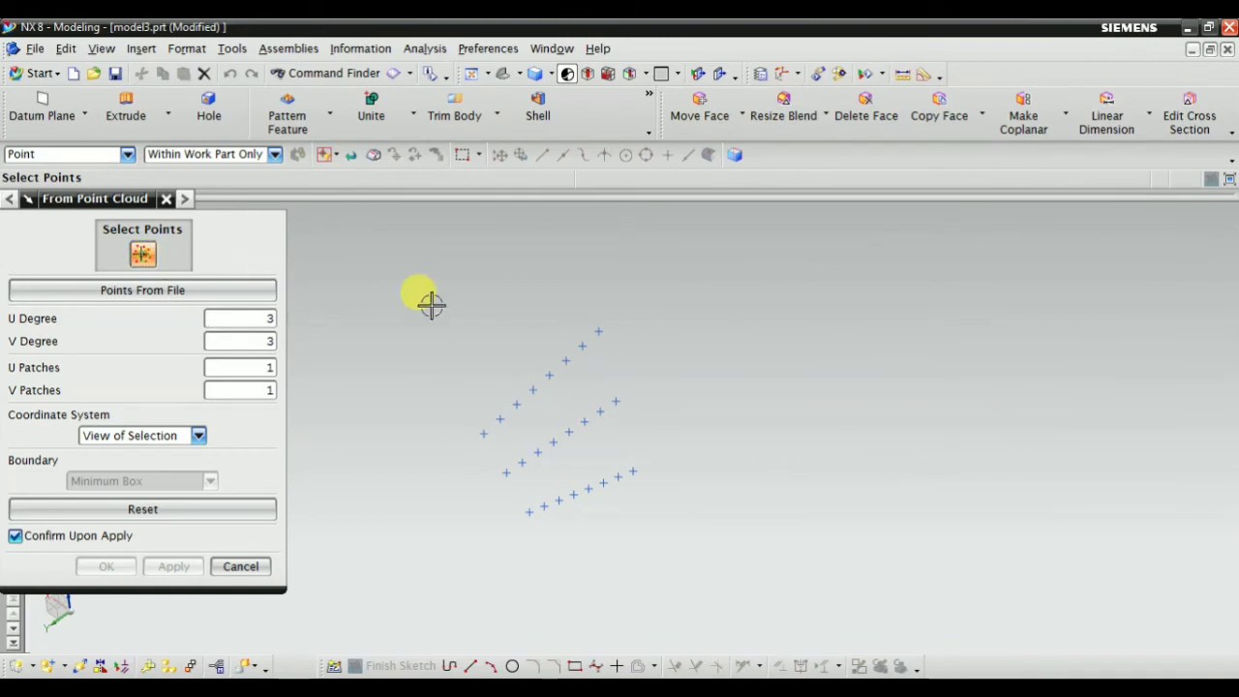
drag(420, 260, 731, 572)
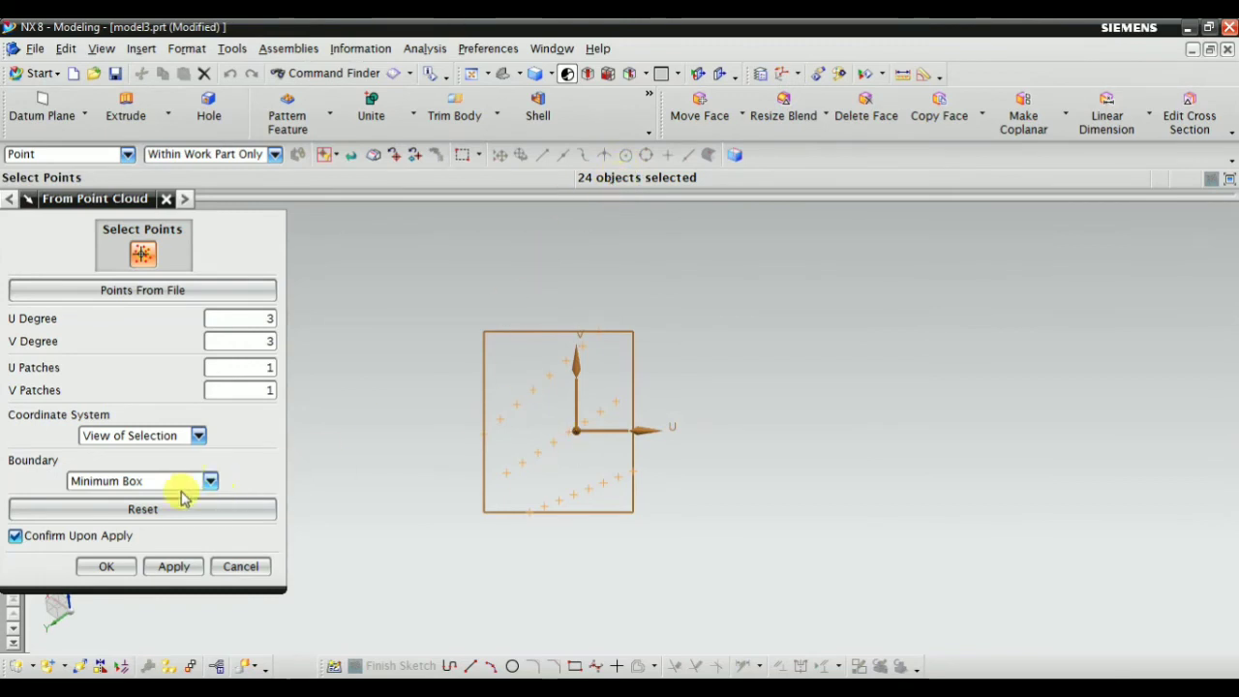
Step: Try creating the sheet from the 8 by 3 points using the WCS coordinate system, and exit the command
click(154, 436)
click(97, 467)
middle_drag(319, 513, 464, 479)
click(173, 566)
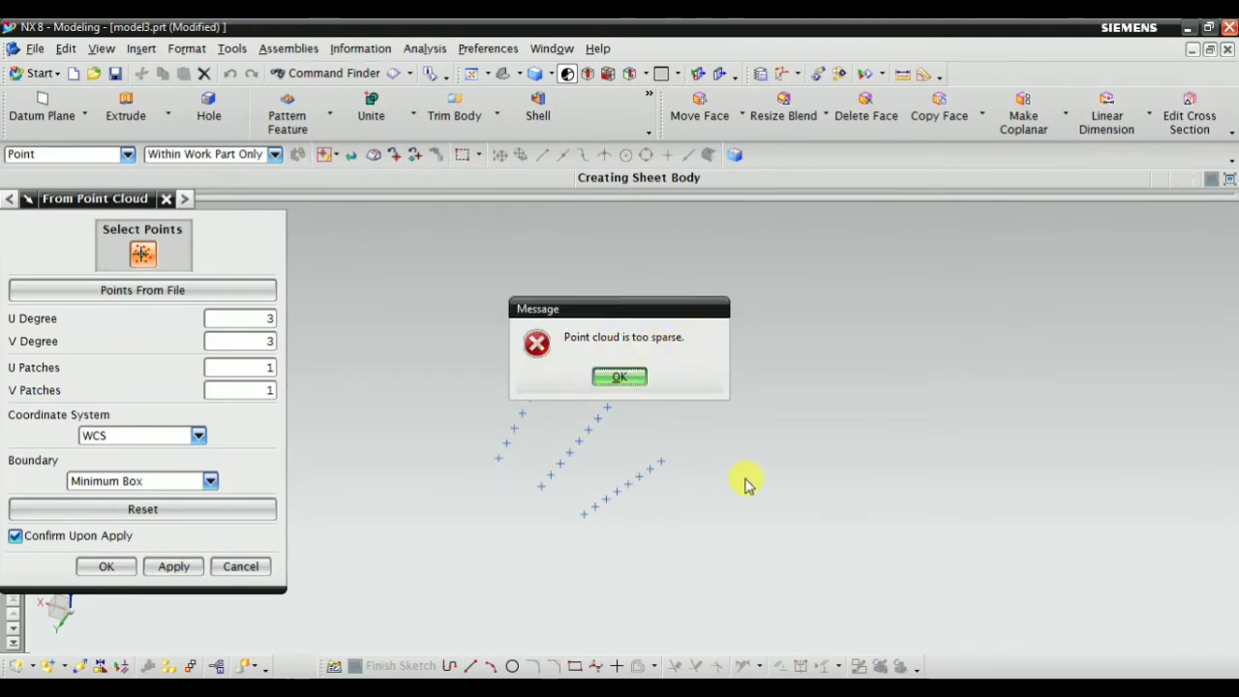
click(619, 377)
middle_drag(678, 442, 511, 409)
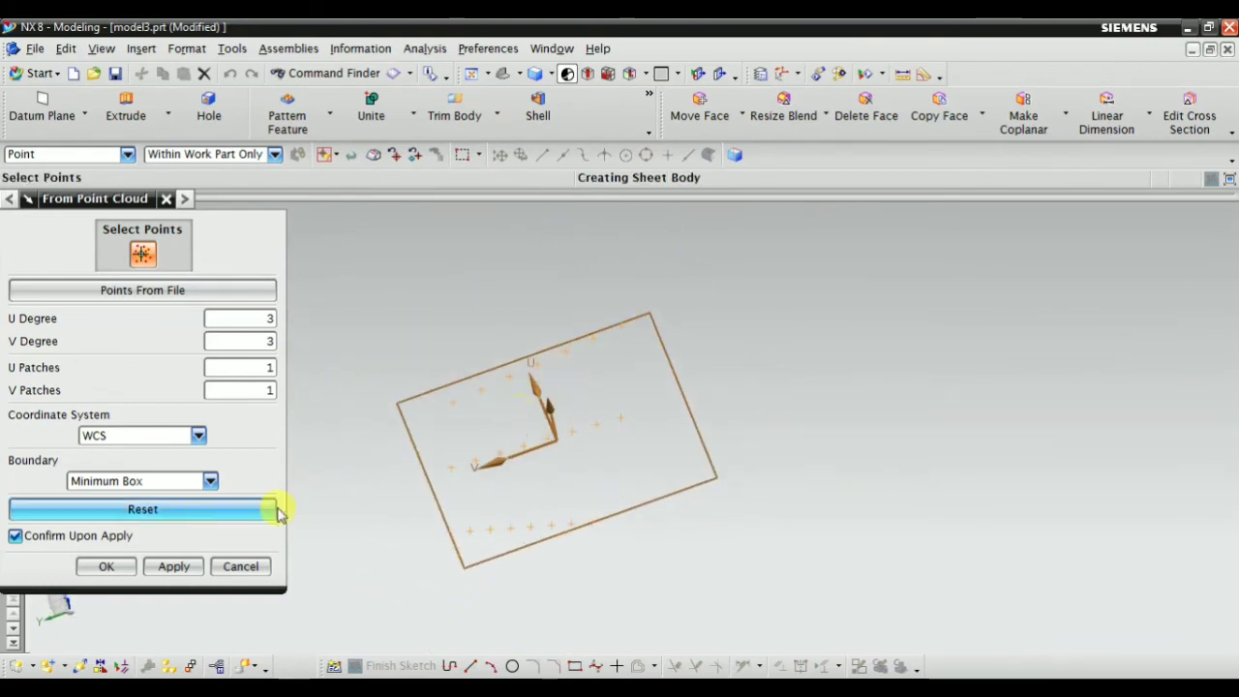
click(242, 566)
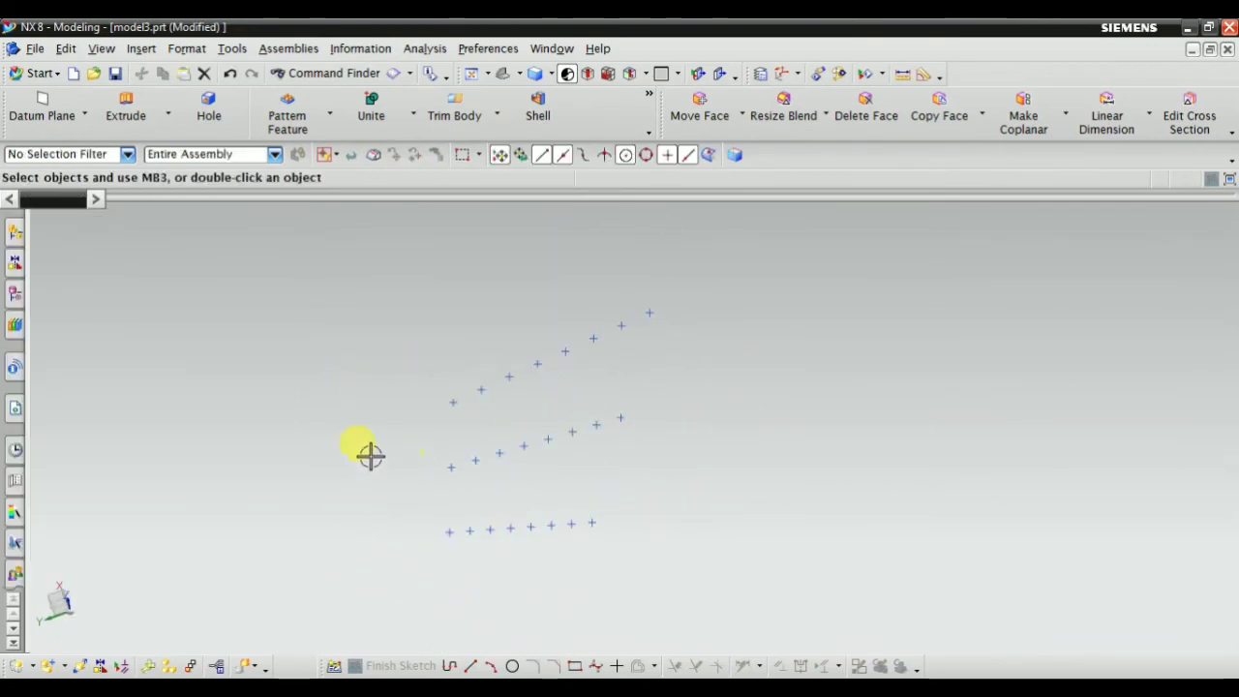
Step: Edit the point set's pattern to 6 points in both the U and V directions
double_click(484, 435)
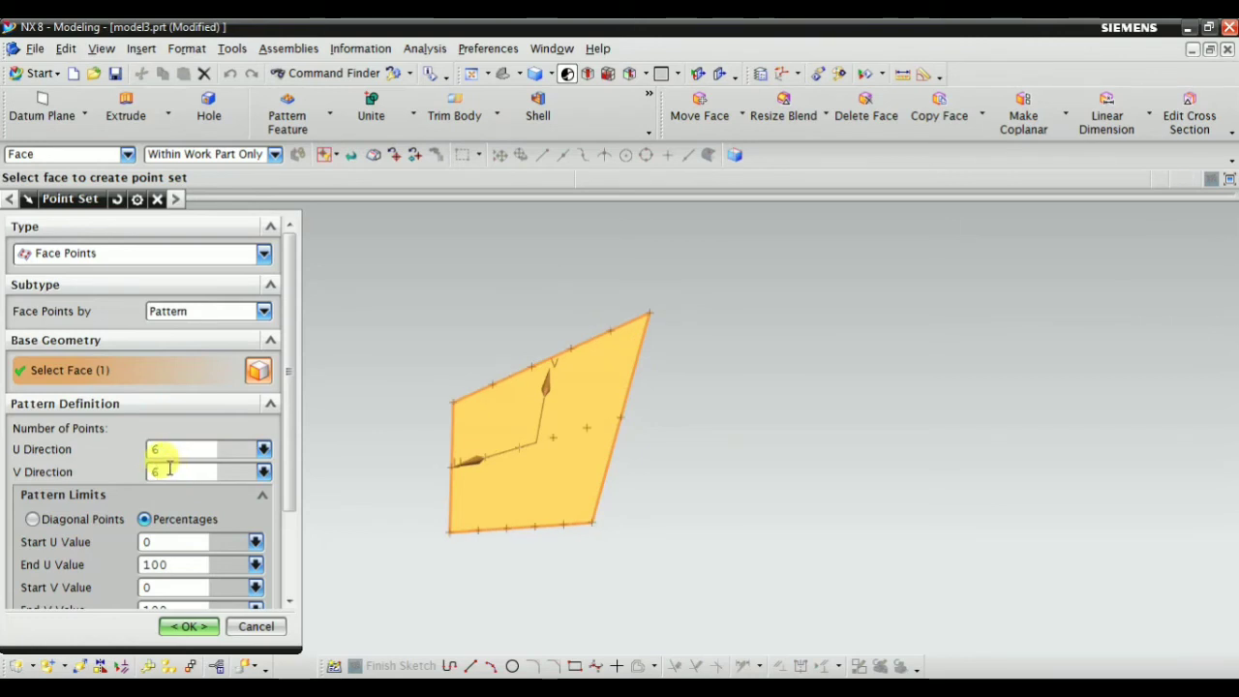
click(180, 627)
Step: Try a From Point Cloud surface on all points of the 6 by 6 set with coordinate system WCS, and discard the result
right_click(251, 318)
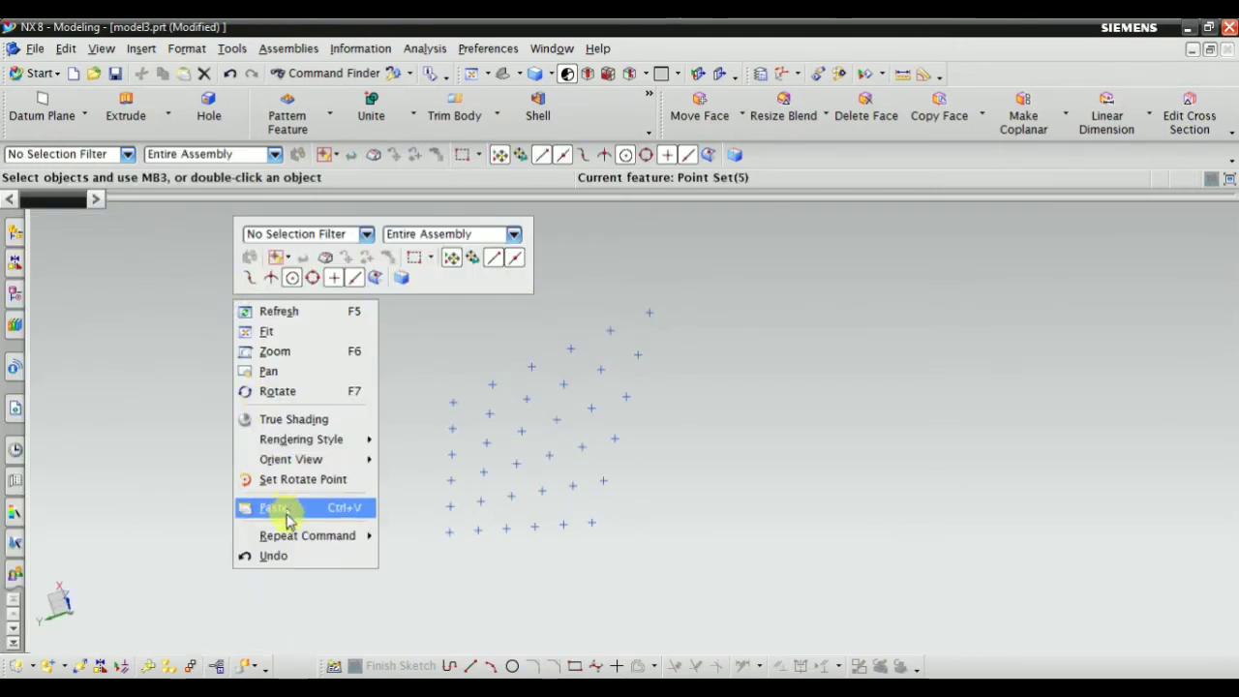
click(534, 508)
drag(465, 313, 764, 602)
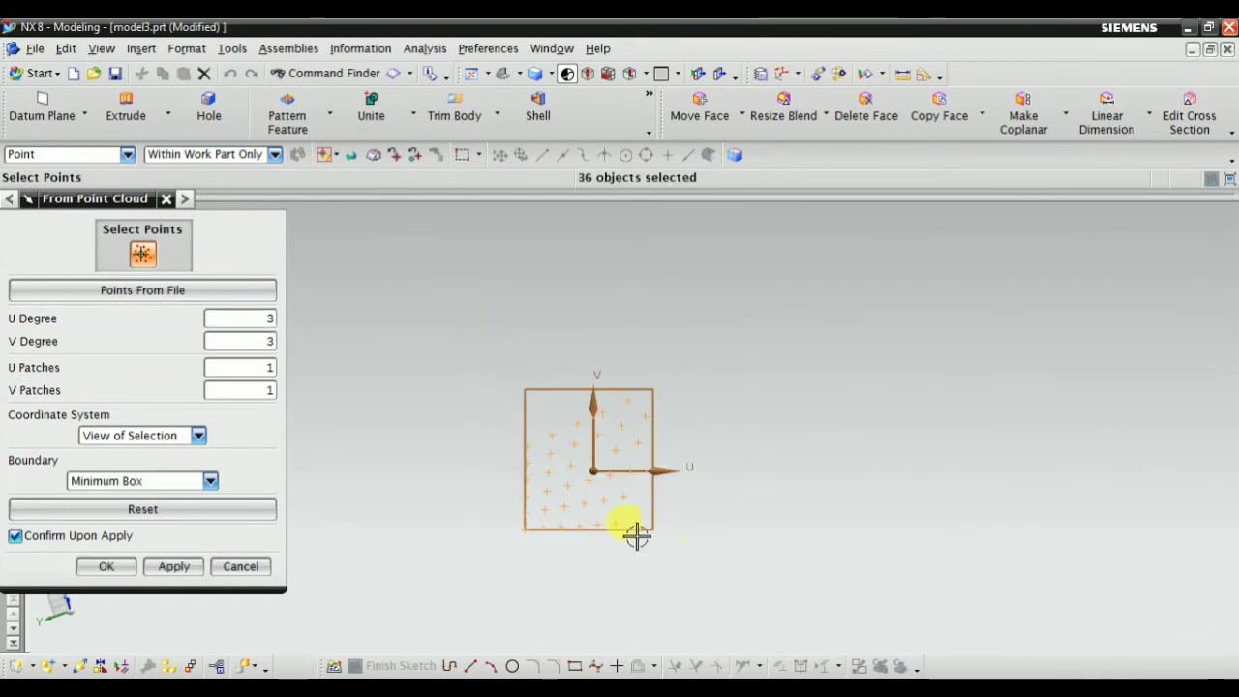
scroll(636, 535, up, 2)
click(140, 438)
click(124, 470)
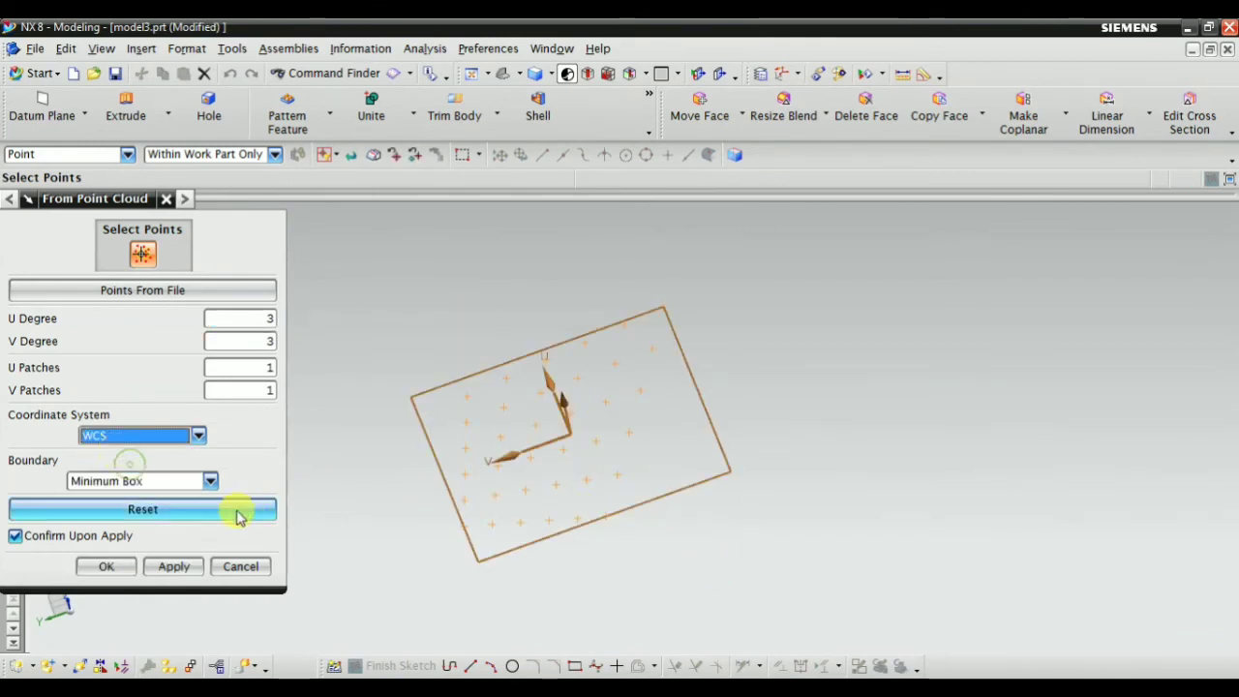
click(175, 567)
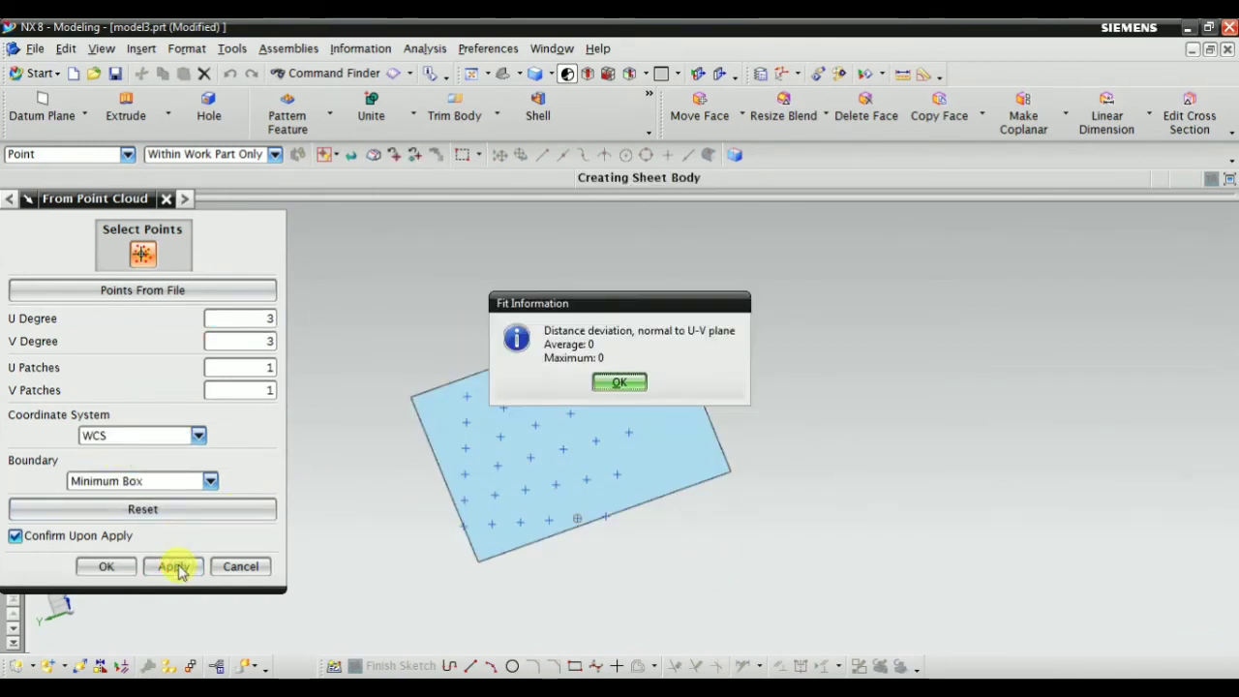
click(620, 385)
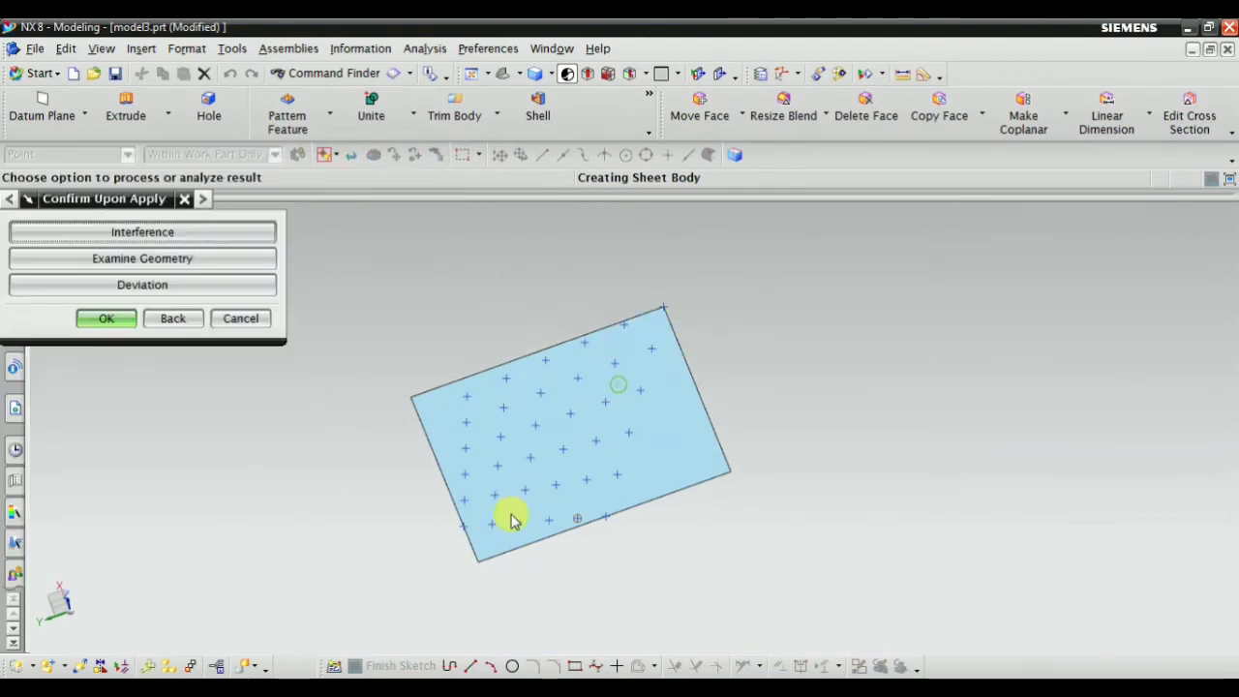
click(254, 321)
Step: Start From Point Cloud again and select every point of the 6 by 6 point set
middle_drag(420, 398, 711, 440)
right_click(751, 358)
click(763, 369)
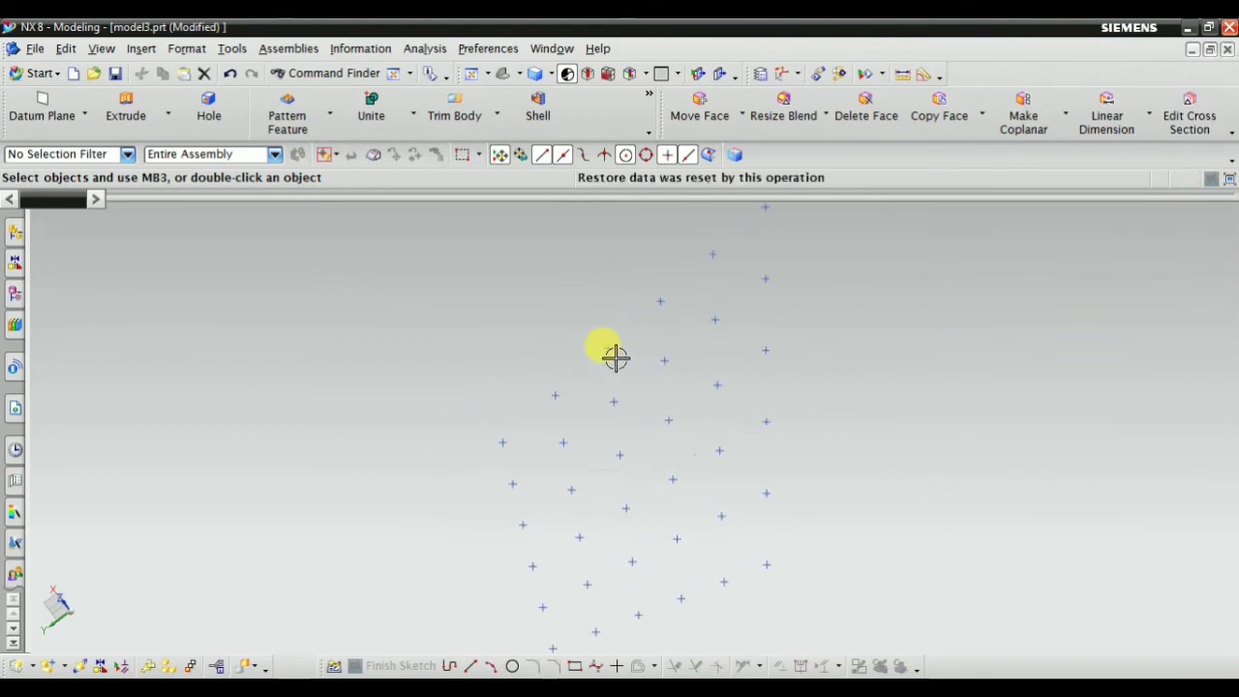
right_click(312, 250)
mouse_move(388, 485)
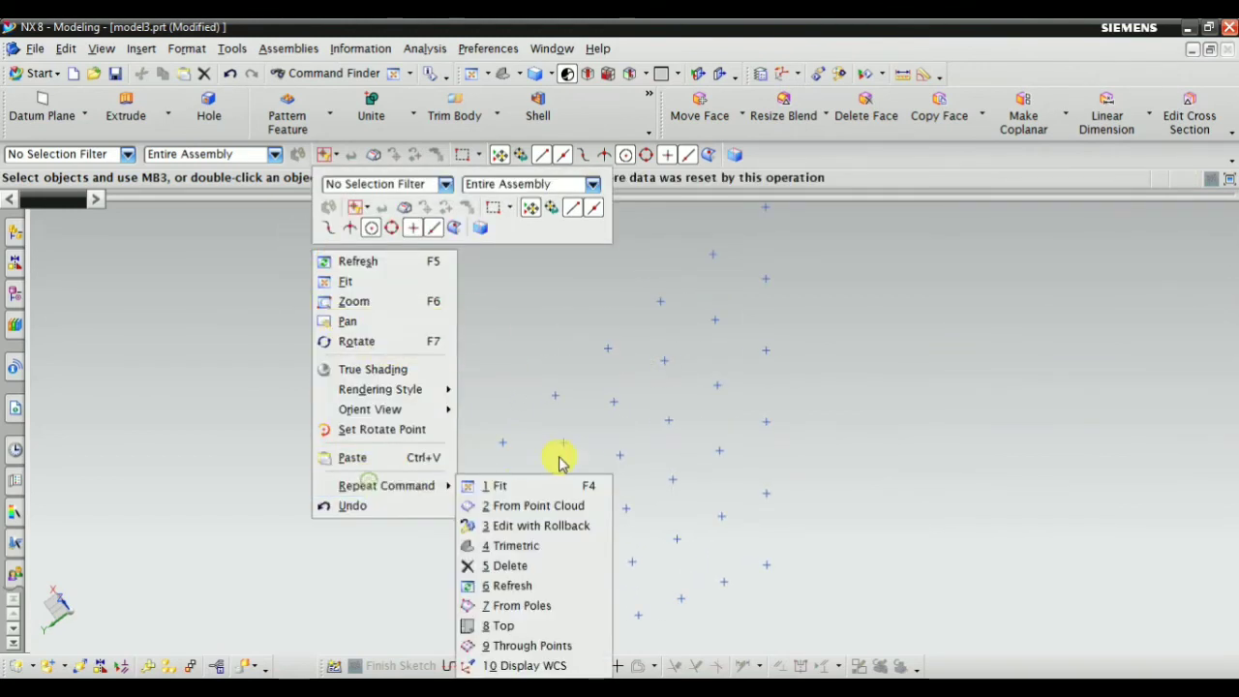
click(538, 506)
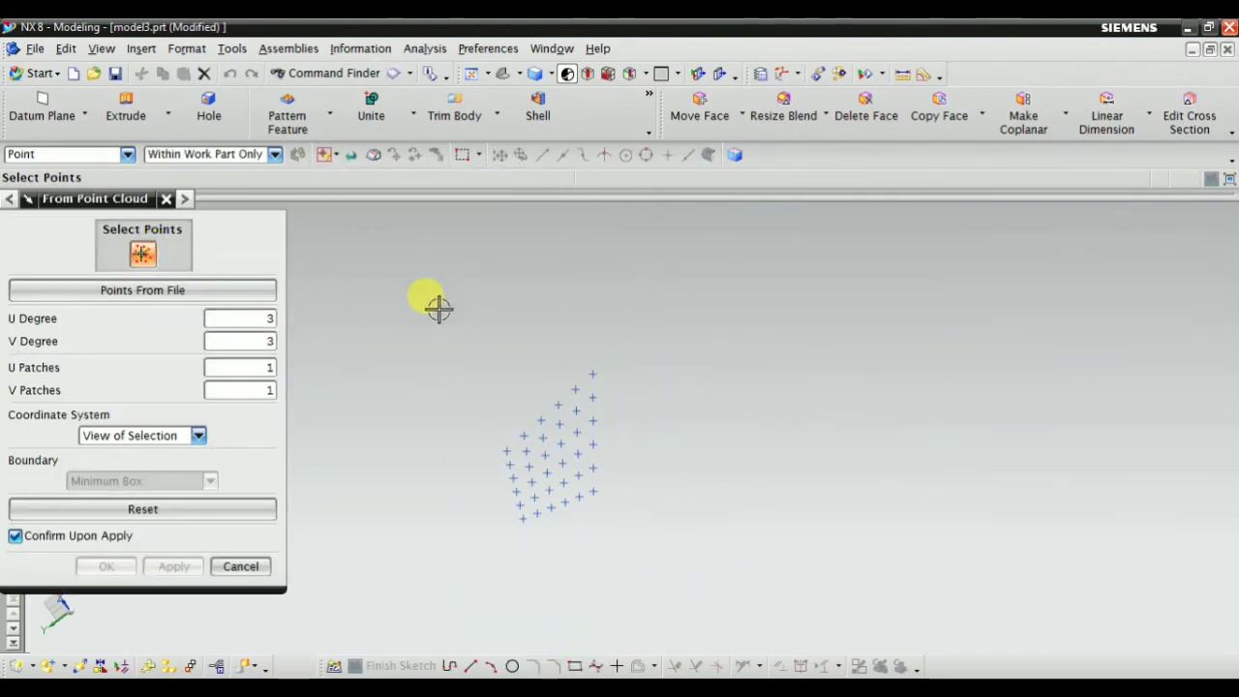
drag(437, 304, 669, 572)
middle_drag(586, 520, 639, 465)
Step: Set the coordinate system to WCS, apply the From Point Cloud surface with the minimum box boundary, and accept the result
click(165, 436)
click(150, 471)
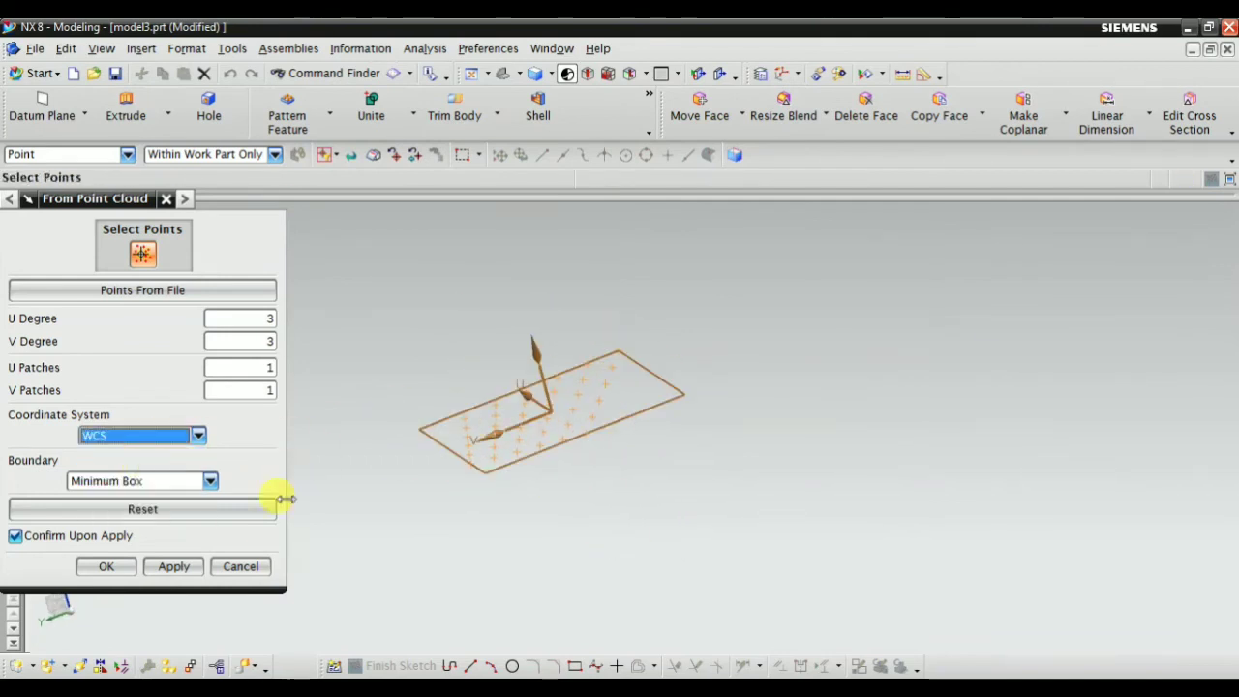
click(183, 570)
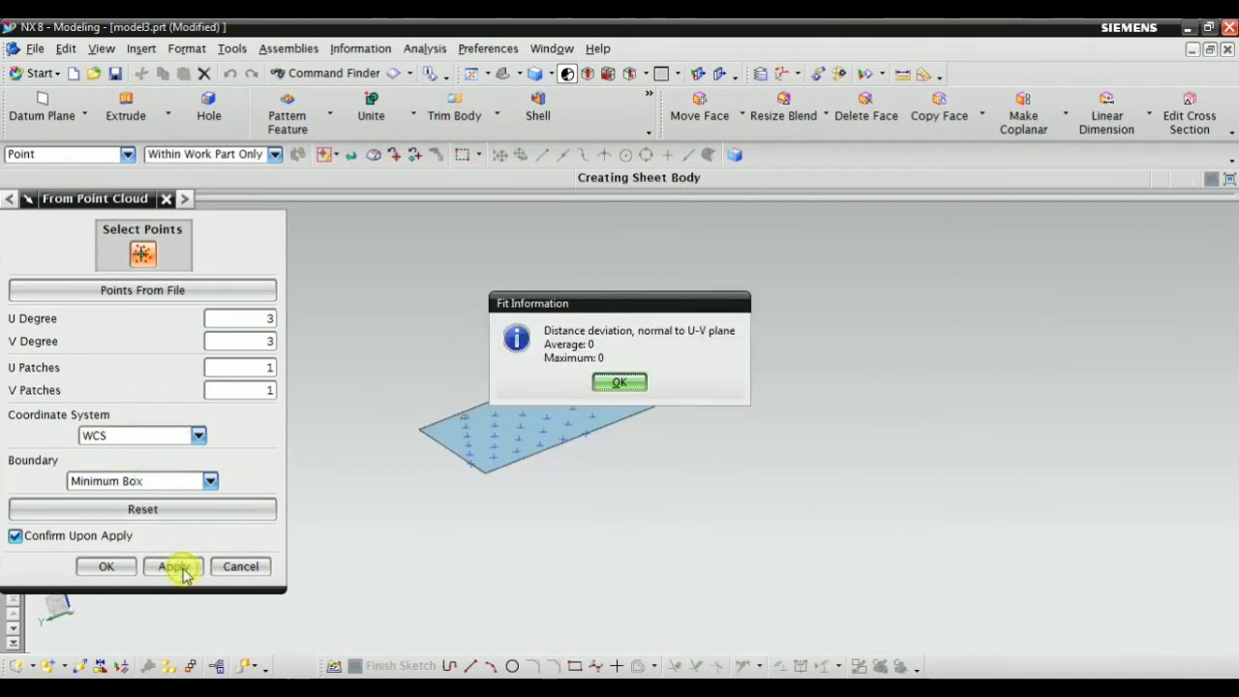
click(617, 383)
click(108, 319)
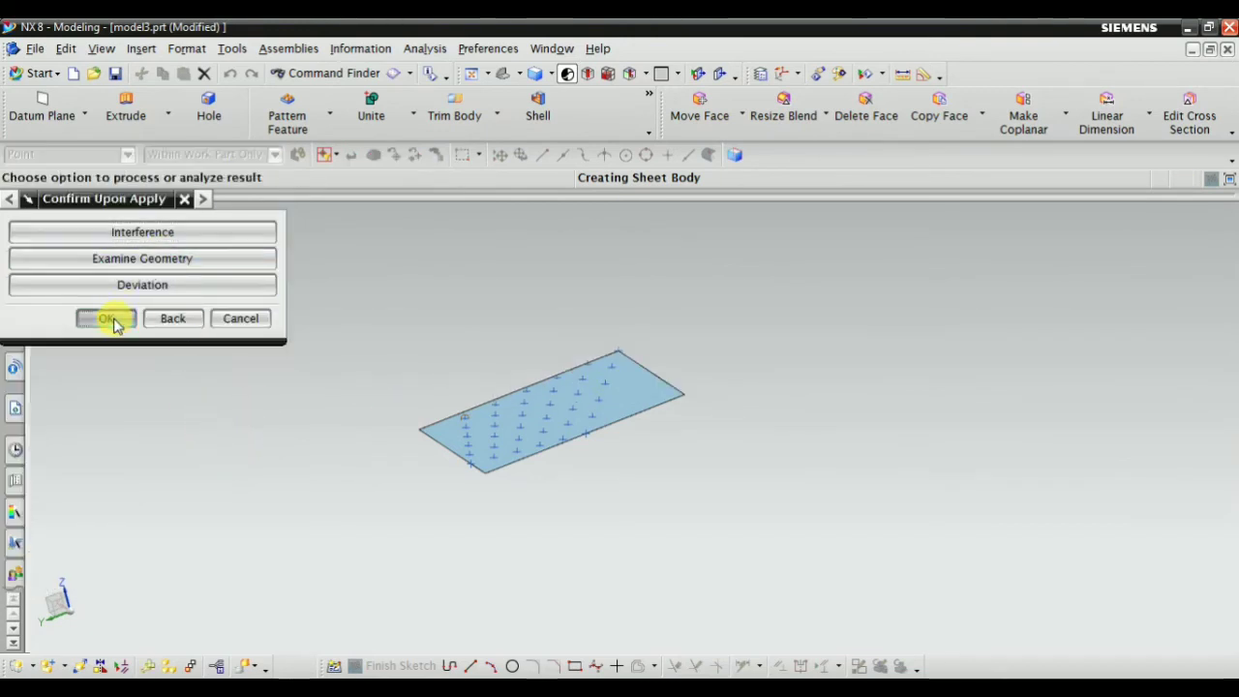
Step: Create the From Point Cloud surface a second time with the same WCS settings and inspect the sheet against its points
click(103, 566)
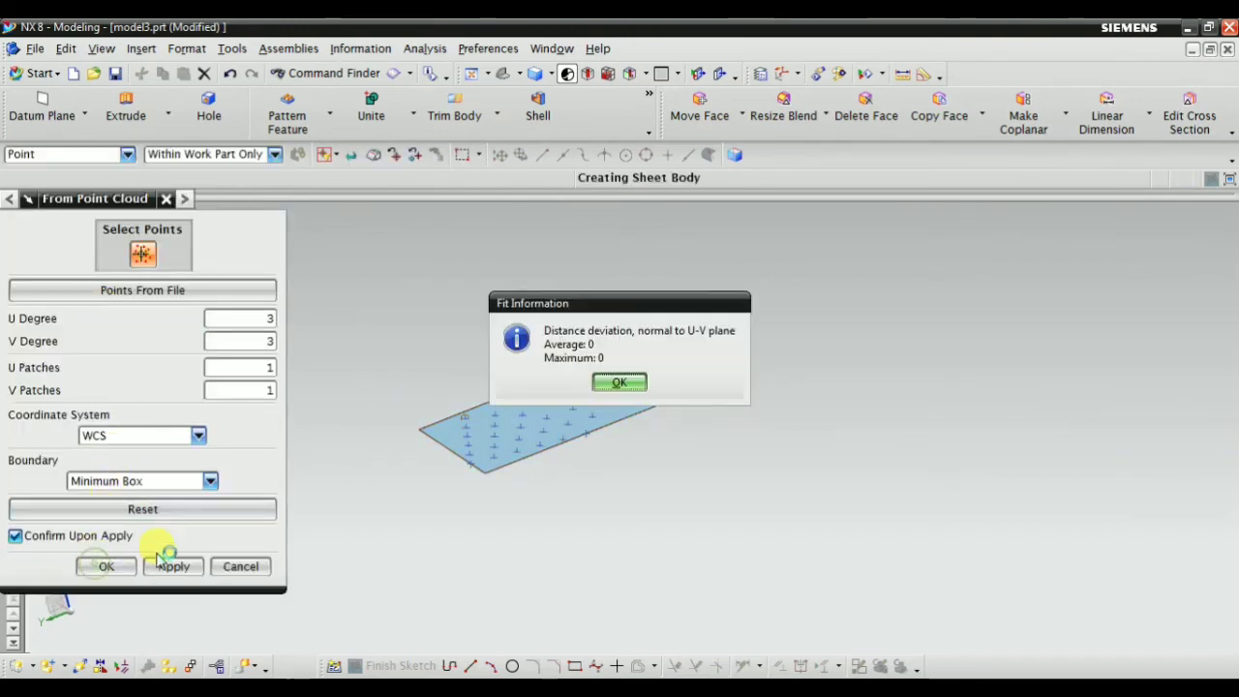
click(612, 385)
click(284, 445)
right_click(341, 292)
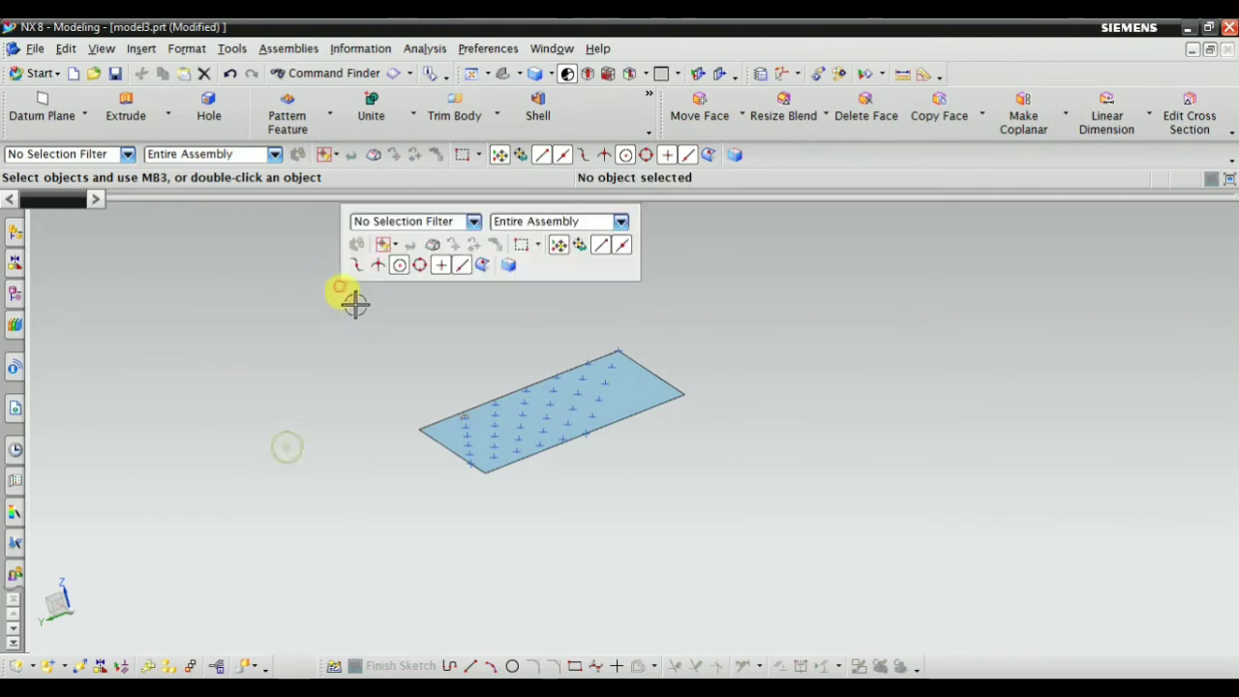
click(365, 319)
middle_drag(471, 436, 636, 367)
click(605, 385)
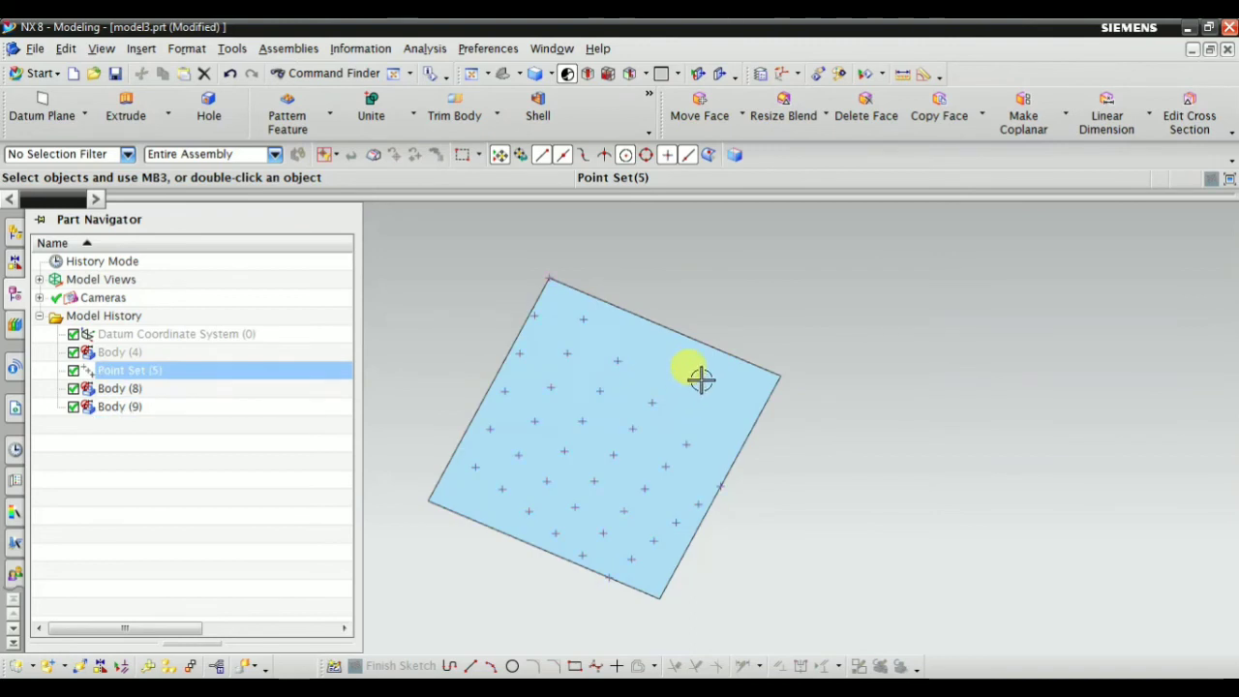
middle_drag(701, 379, 575, 393)
click(737, 368)
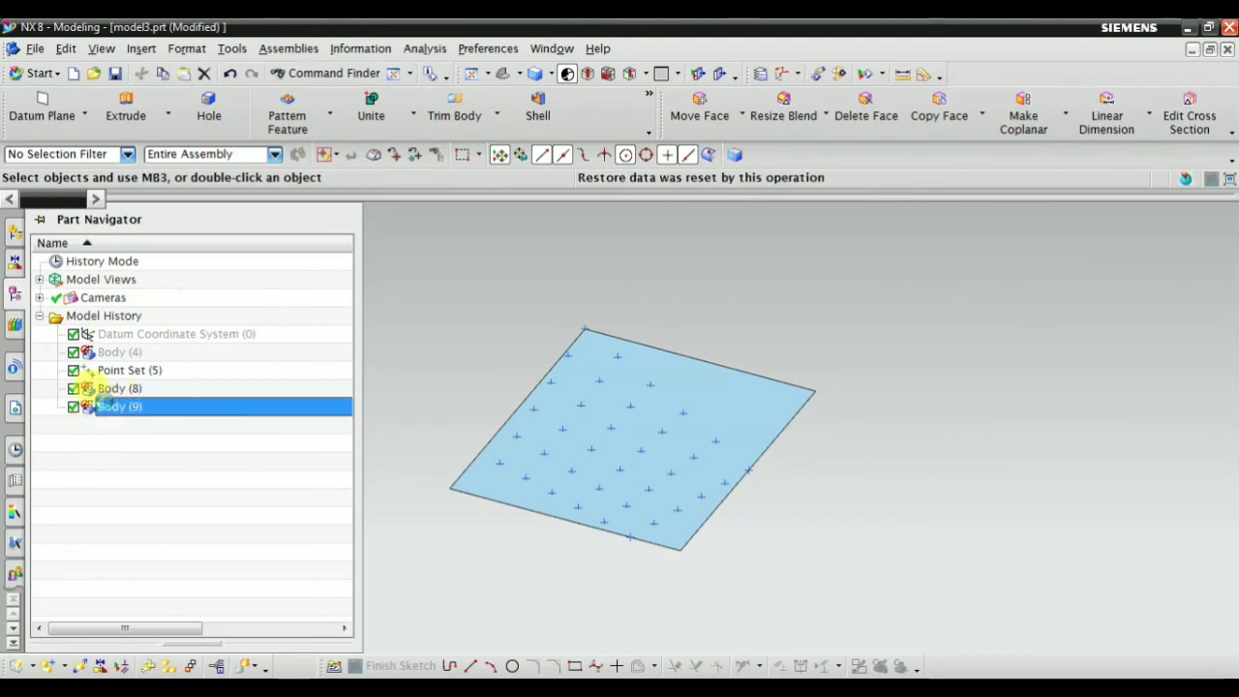
Step: Delete both point cloud sheet bodies, the point set and the original body, leaving only the datum coordinate system
right_click(119, 407)
click(143, 306)
right_click(121, 388)
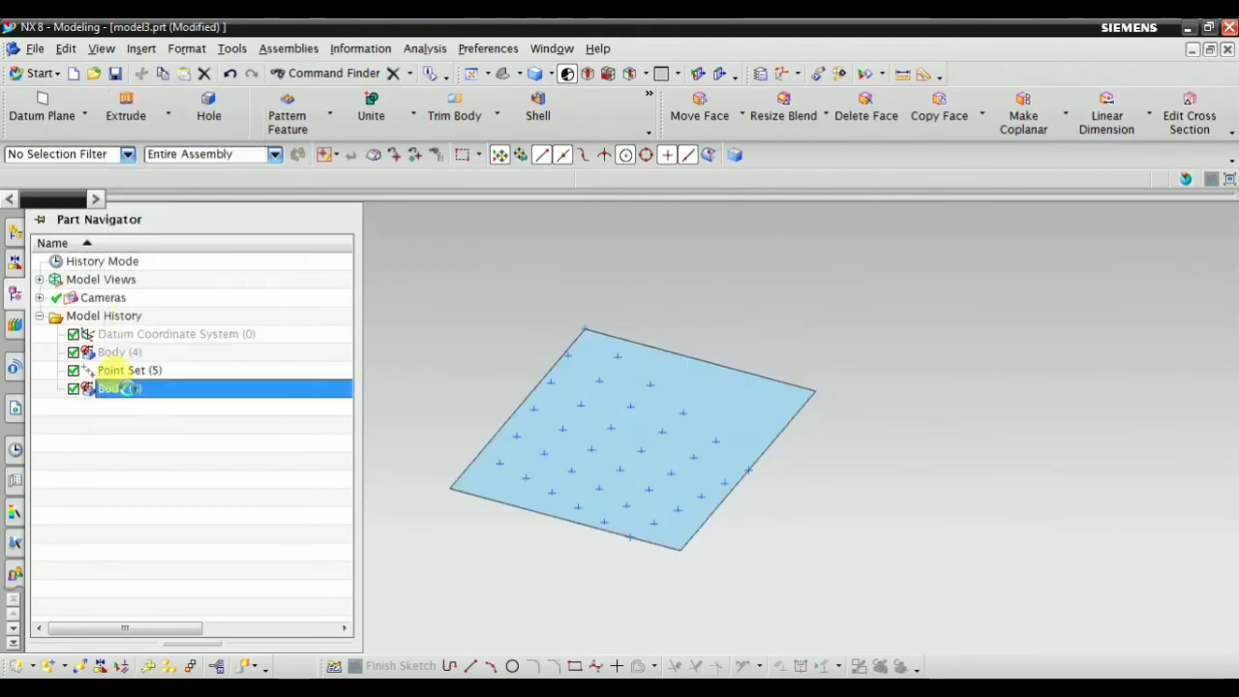
click(160, 295)
right_click(122, 370)
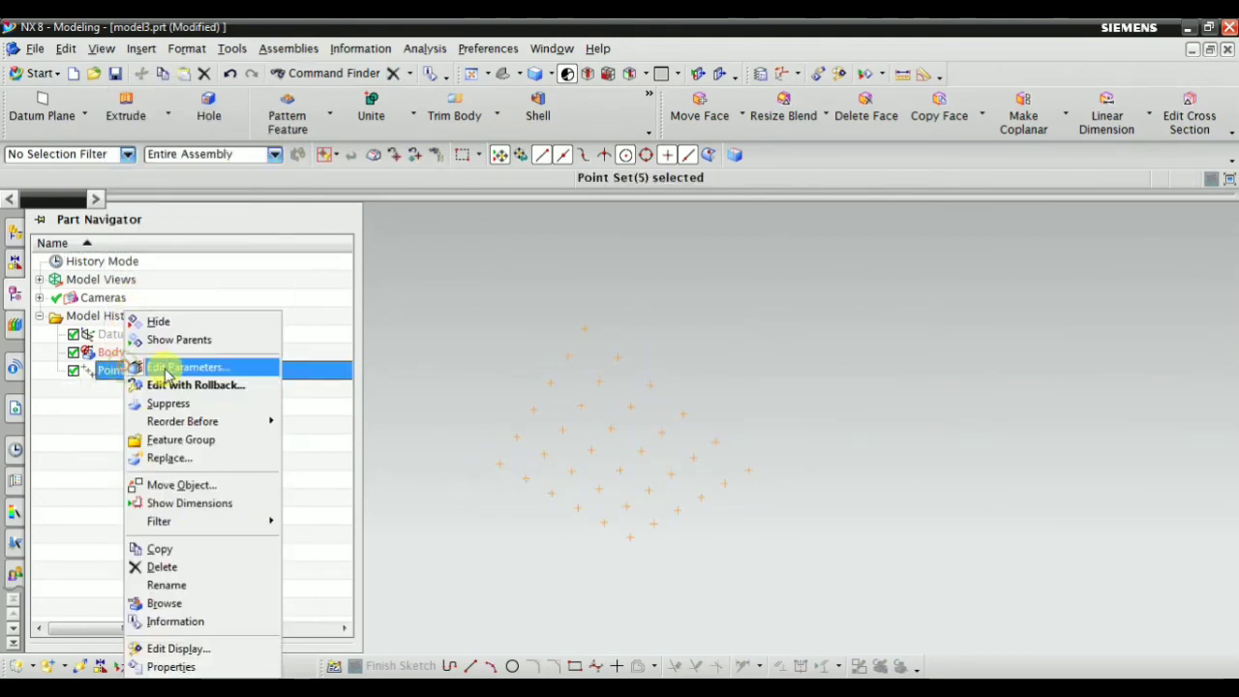
click(153, 563)
right_click(110, 351)
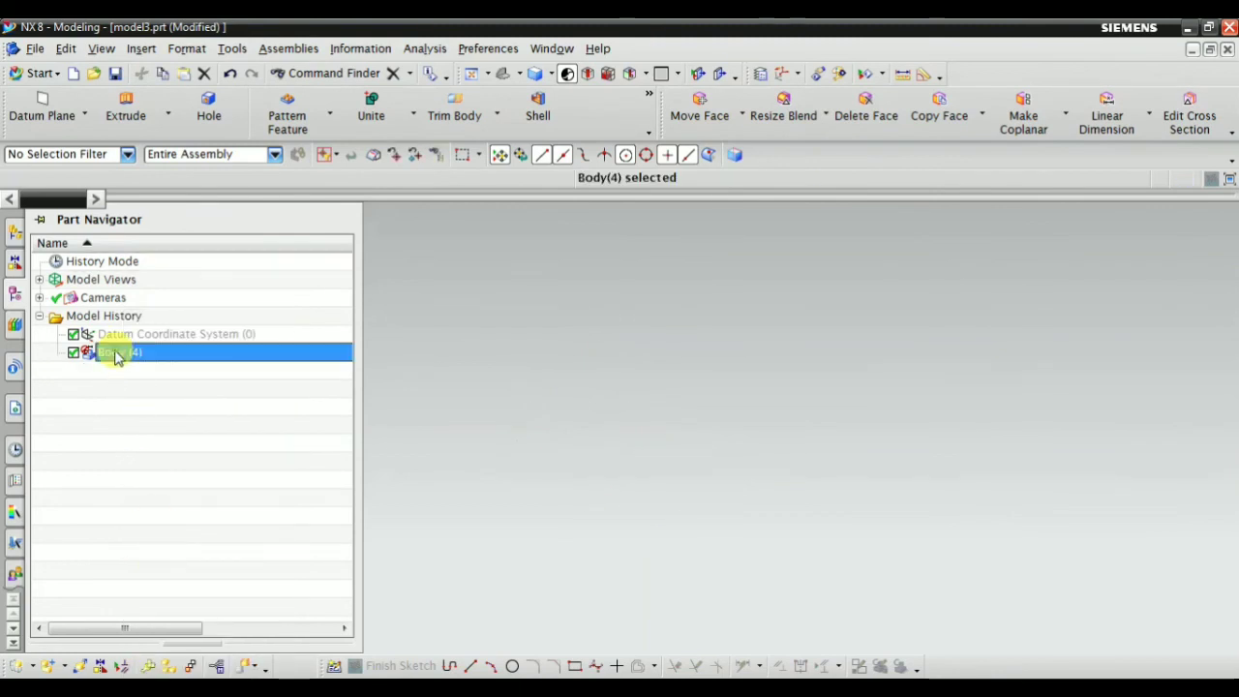
click(157, 563)
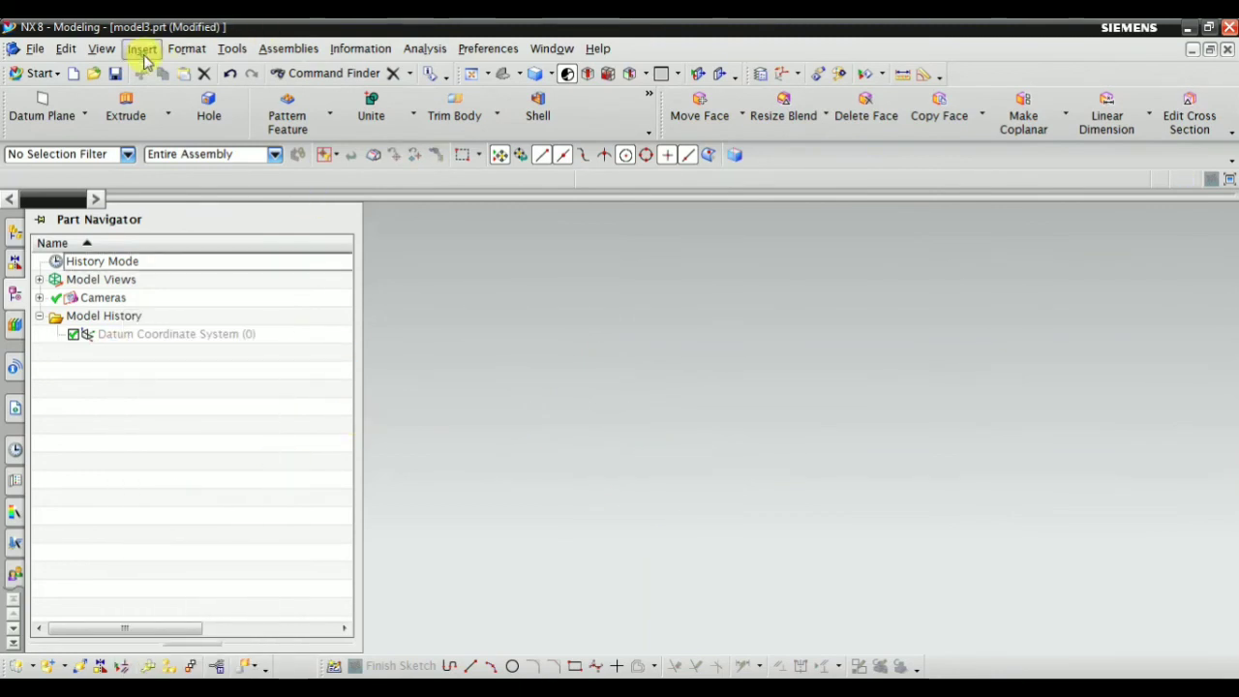
Step: Start a Swoop surface by placing two diagonal corner points freehand in the empty model space
click(145, 54)
mouse_move(243, 387)
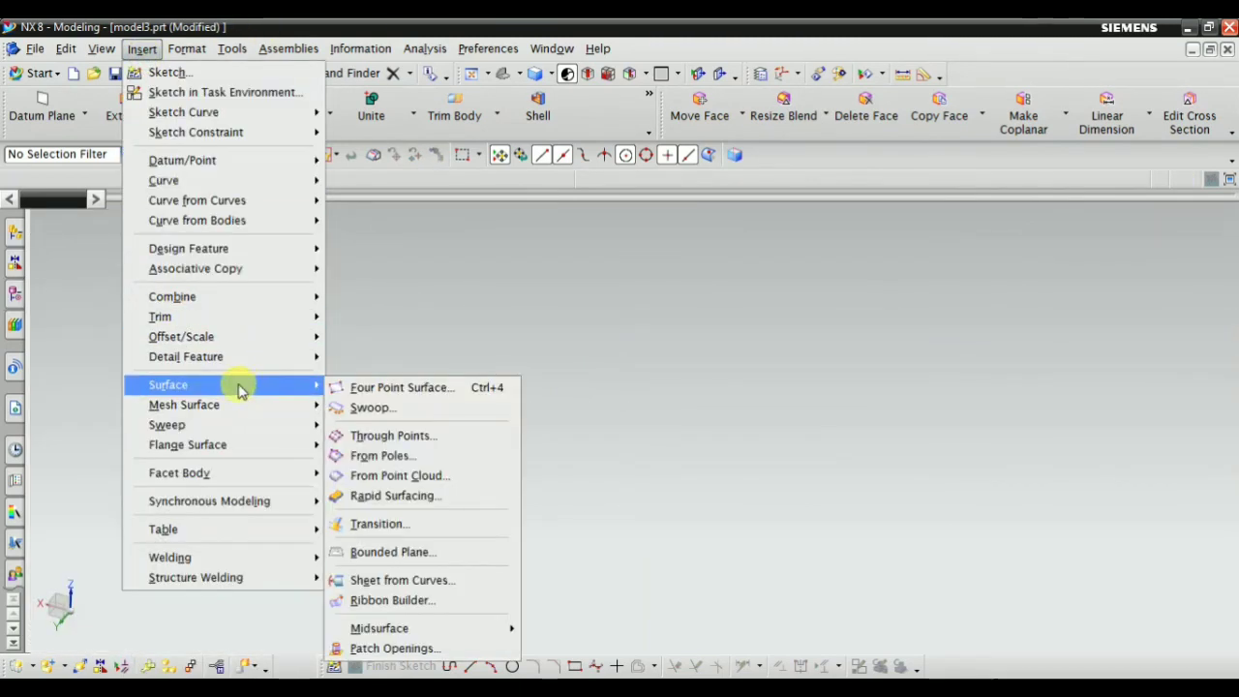
click(371, 408)
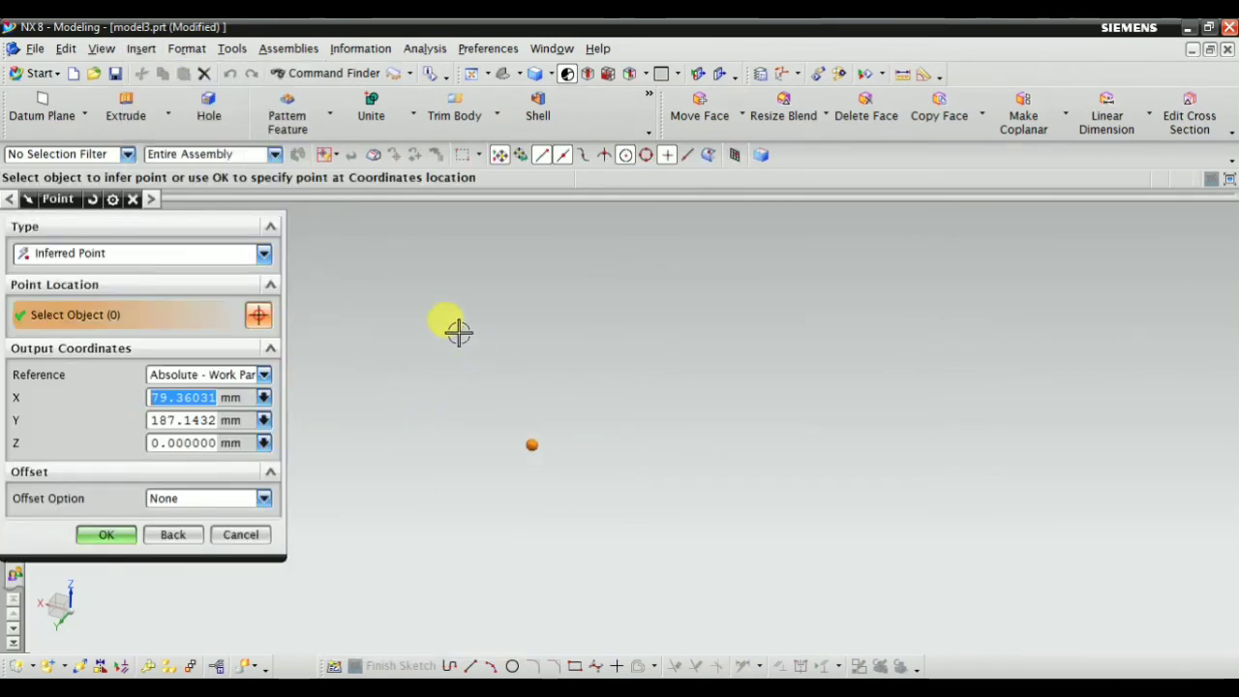
click(448, 321)
scroll(620, 372, down, 4)
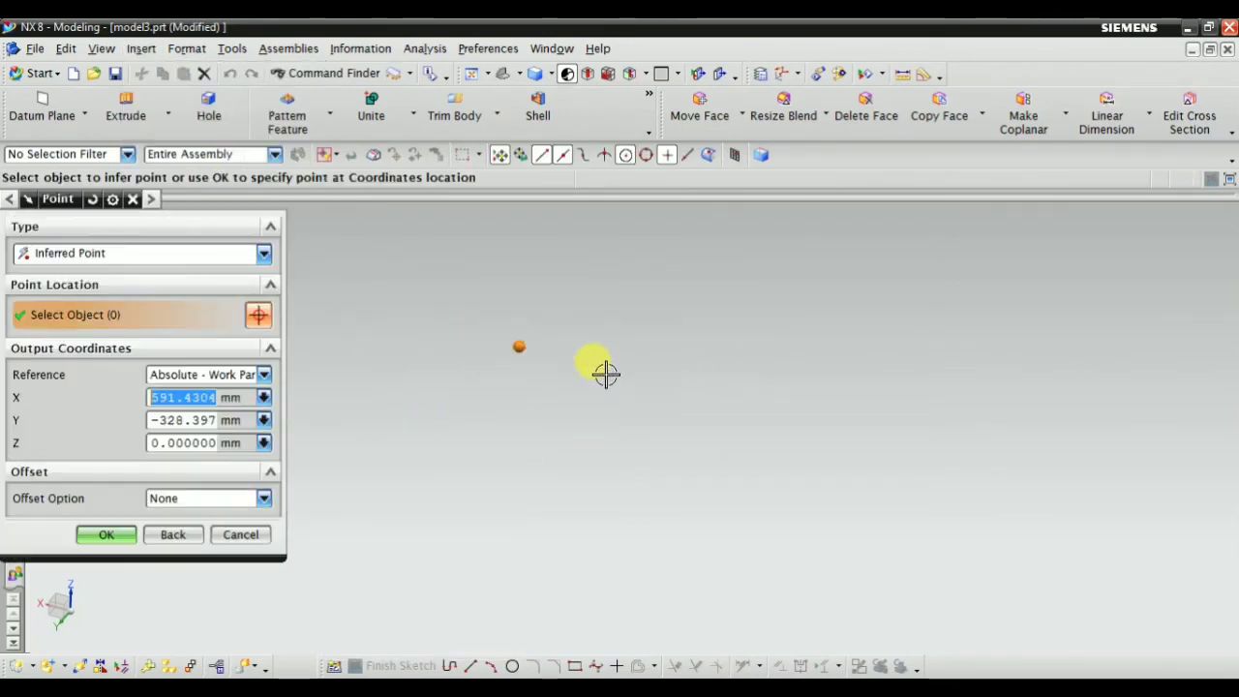
click(855, 307)
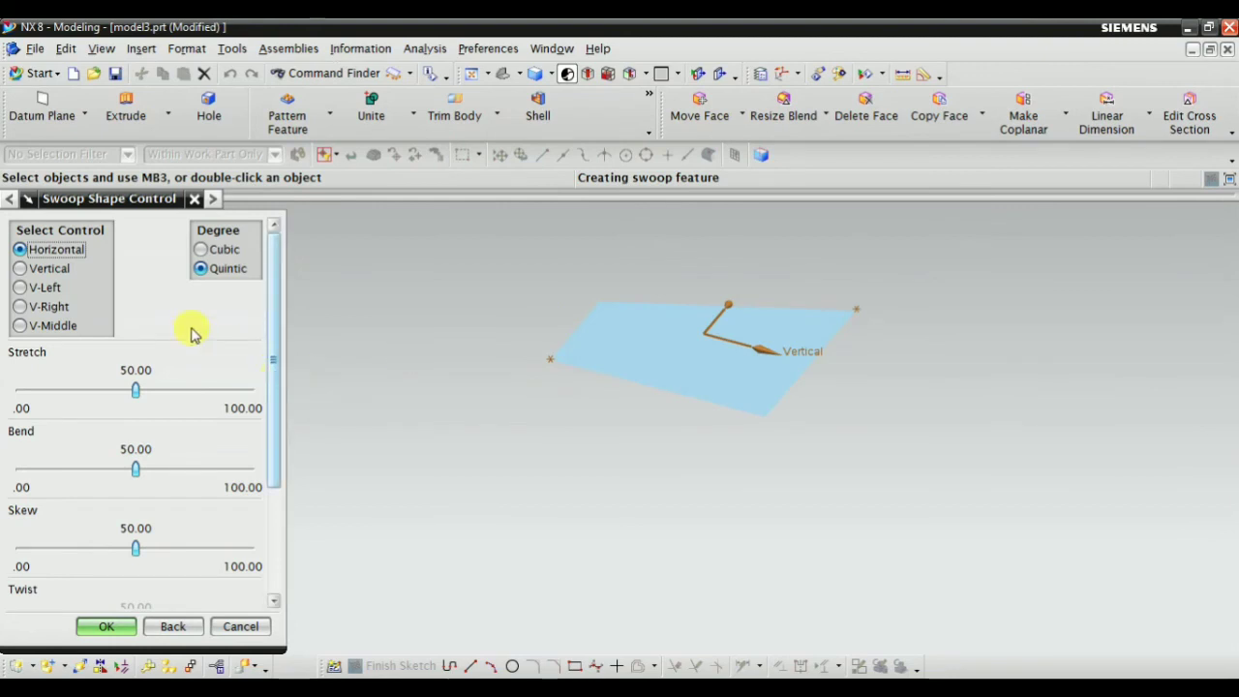
click(501, 78)
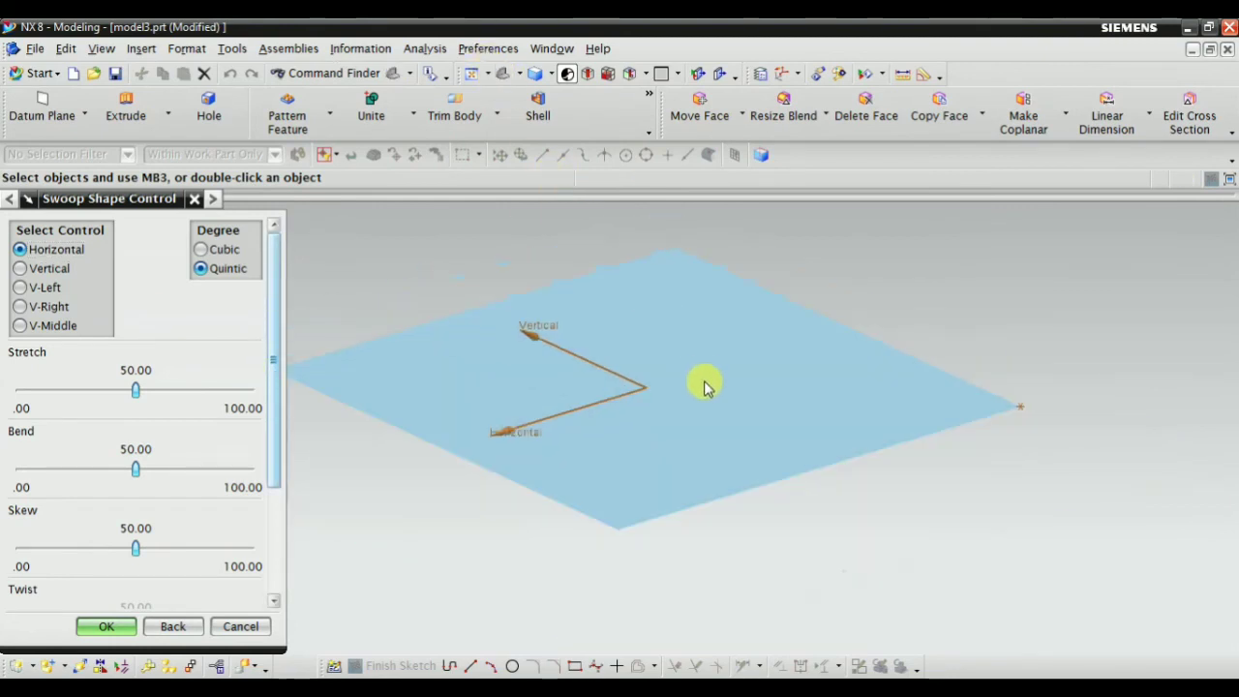
Step: Set the swoop's horizontal Bend to about 84 with Quintic degree and finish the surface
click(123, 470)
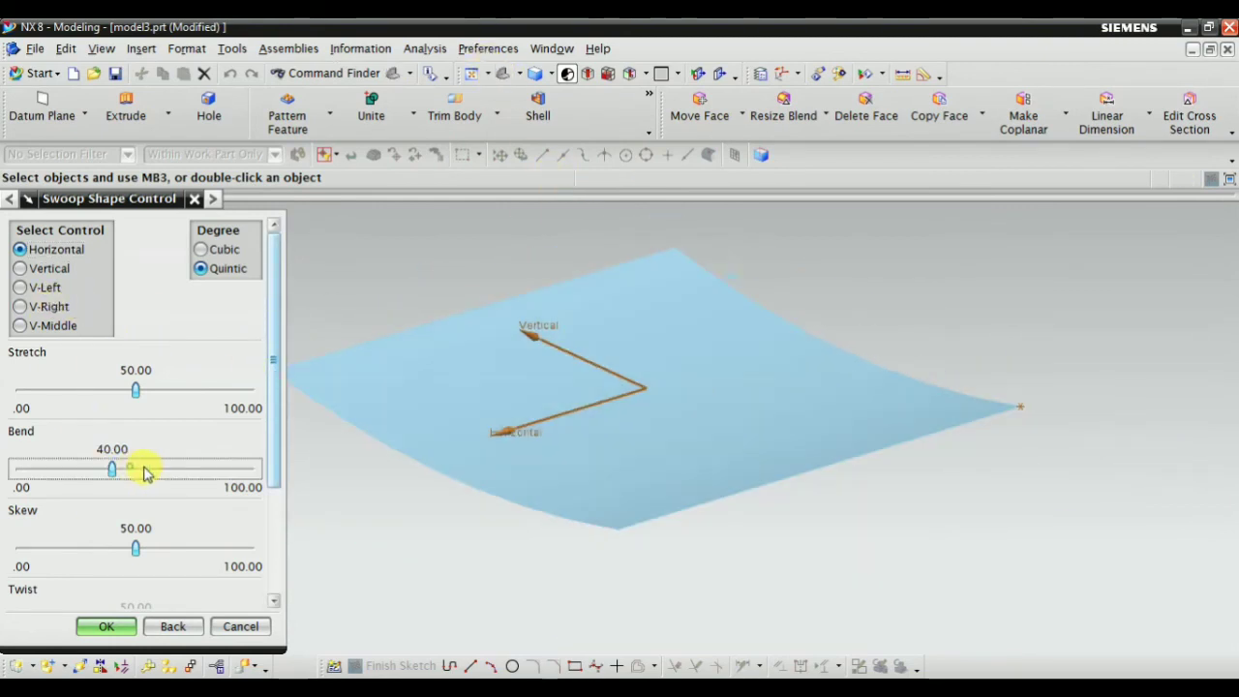
drag(118, 472, 220, 459)
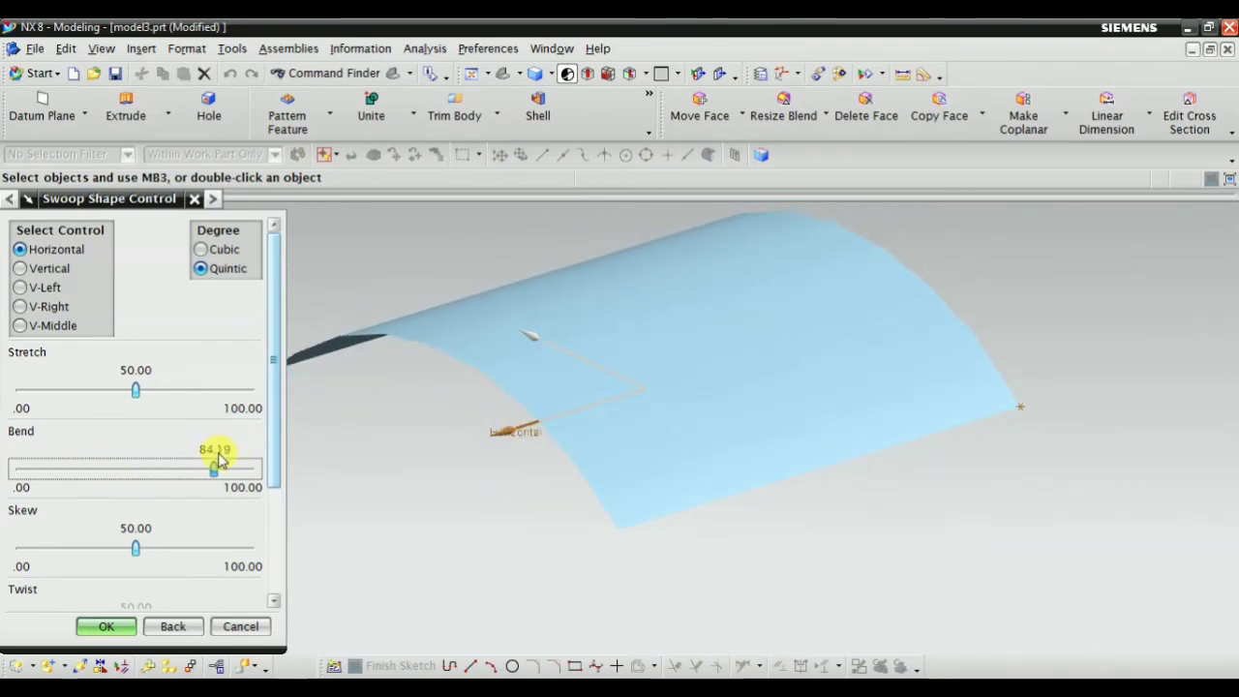
click(98, 627)
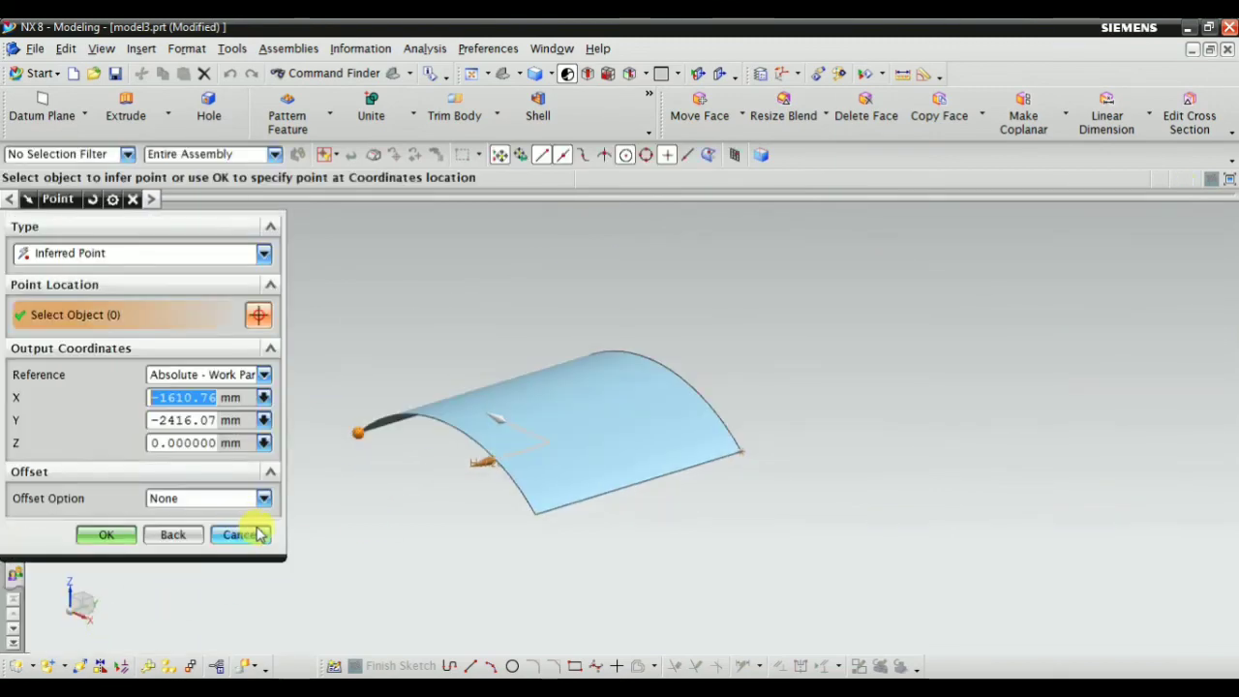
click(247, 534)
Step: Create a face point set on the swoop face by pattern, with 5 points in both the U and V directions
middle_drag(437, 498, 395, 498)
middle_drag(390, 537, 533, 407)
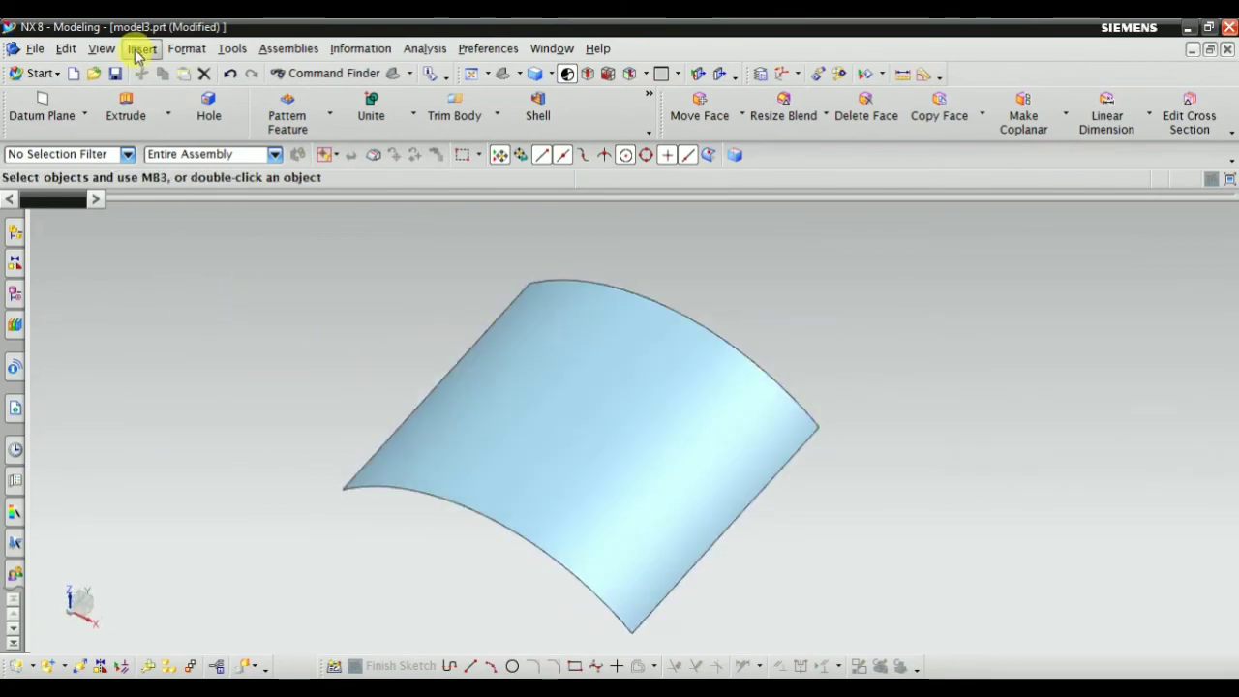
click(141, 50)
mouse_move(200, 161)
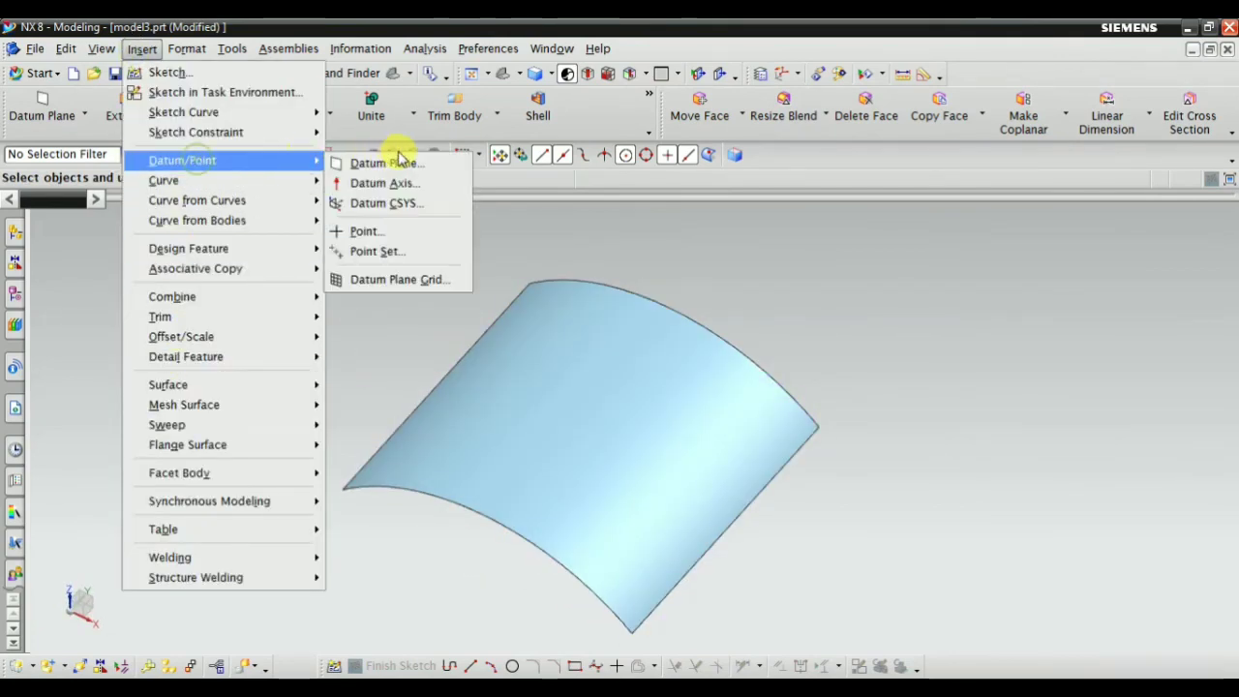
click(399, 252)
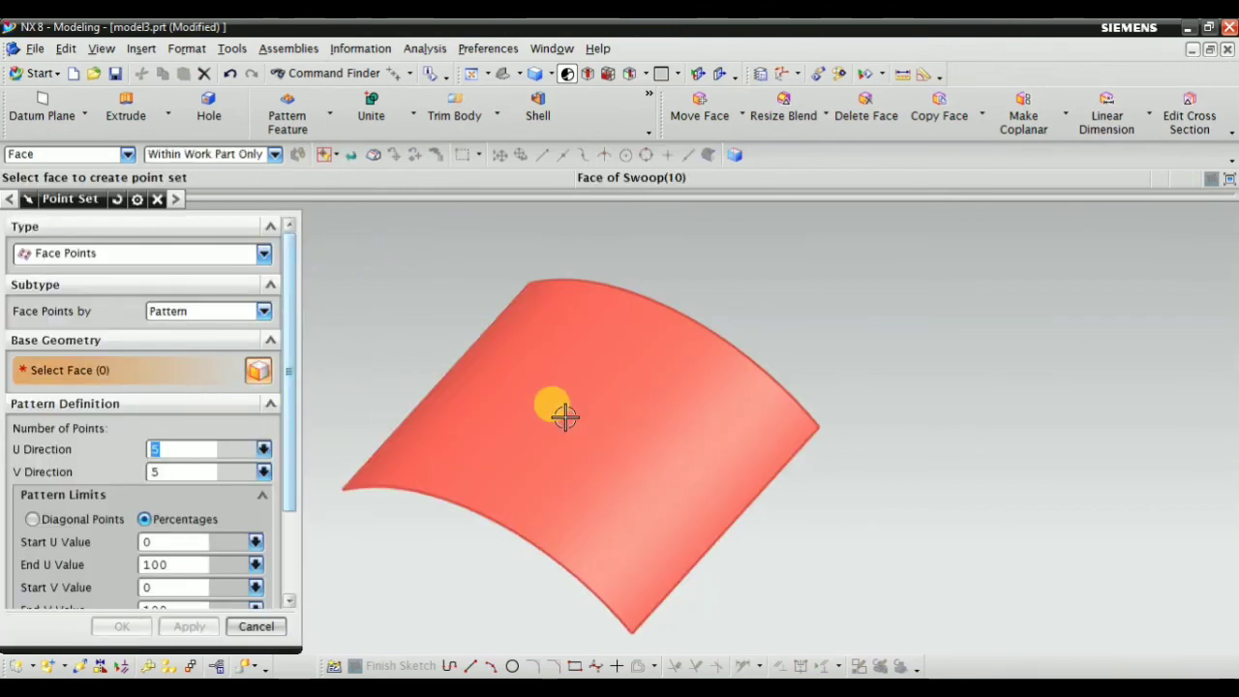
click(565, 416)
middle_drag(387, 539, 418, 542)
click(122, 627)
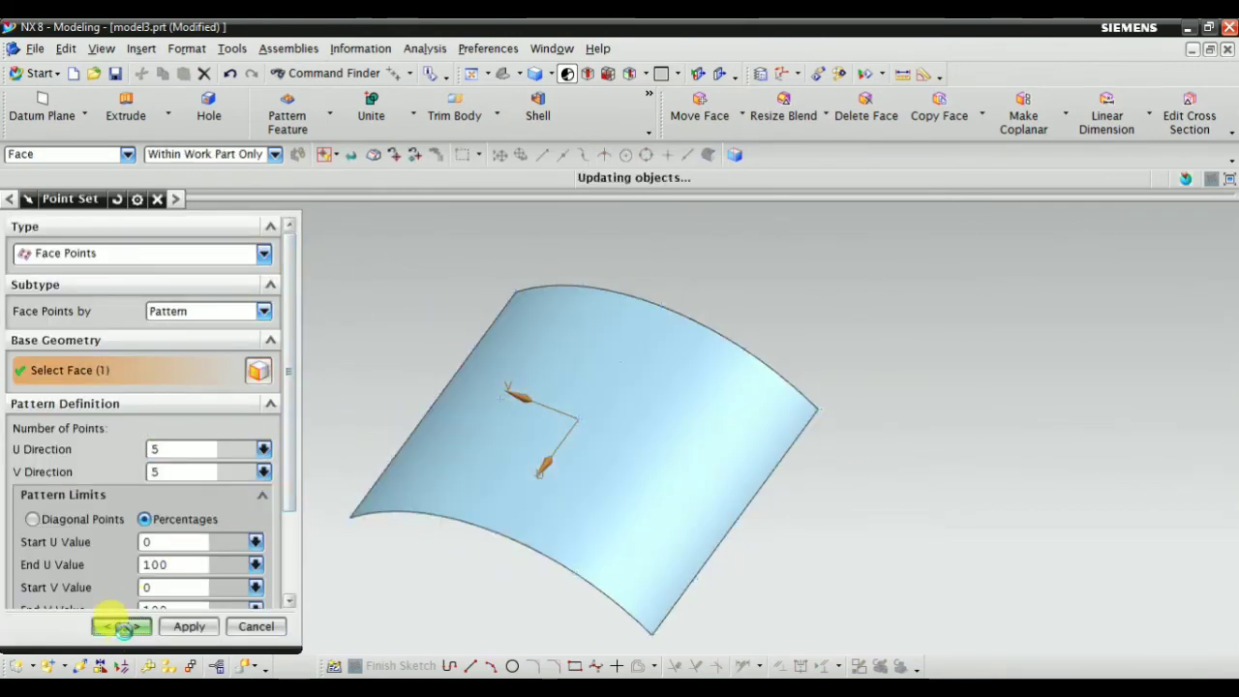
middle_drag(614, 487, 672, 501)
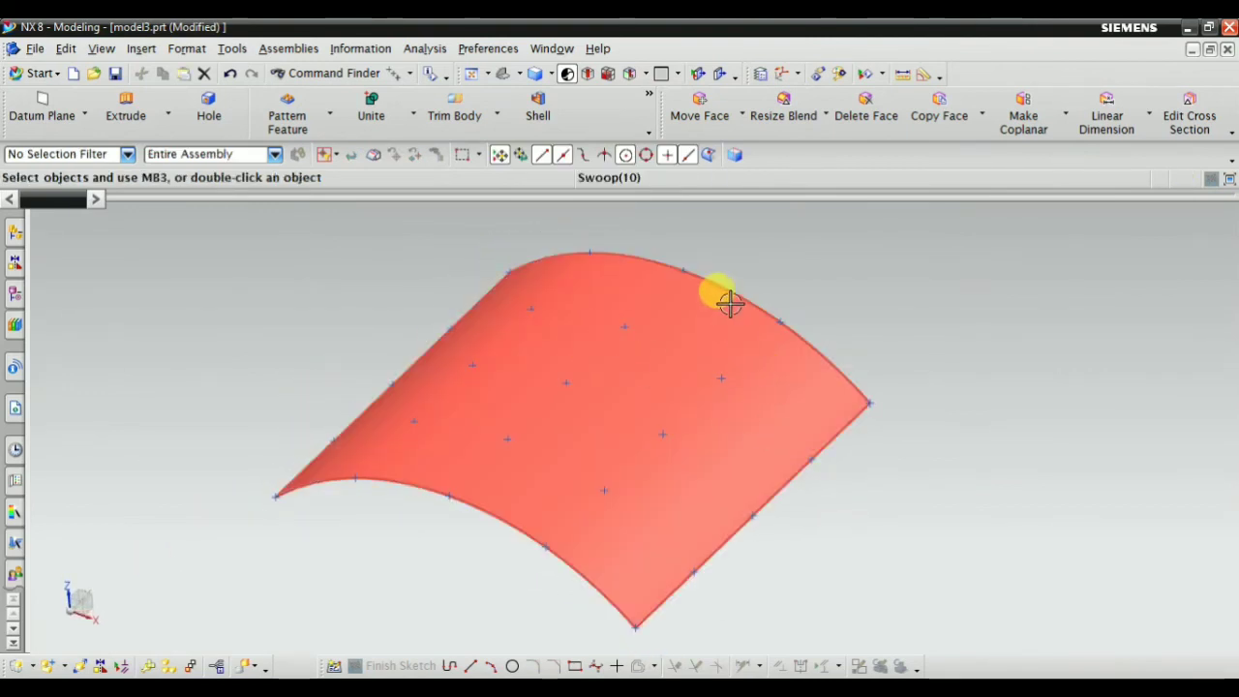
Step: Hide the swoop surface so that only the 5 by 5 point set is displayed
right_click(730, 303)
click(741, 346)
middle_drag(804, 309, 859, 379)
middle_drag(789, 357, 719, 388)
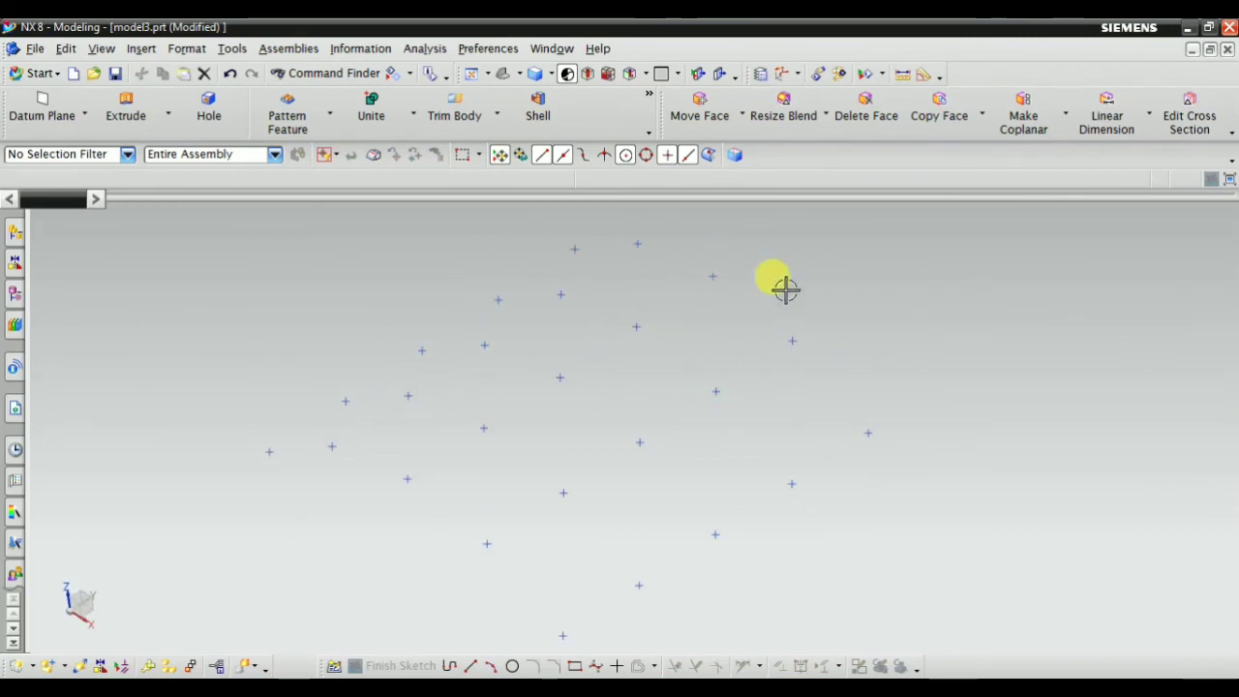
middle_drag(779, 308, 610, 384)
Step: Start From Point Cloud, select all points of the 5 by 5 set and set the coordinate system to WCS
click(141, 50)
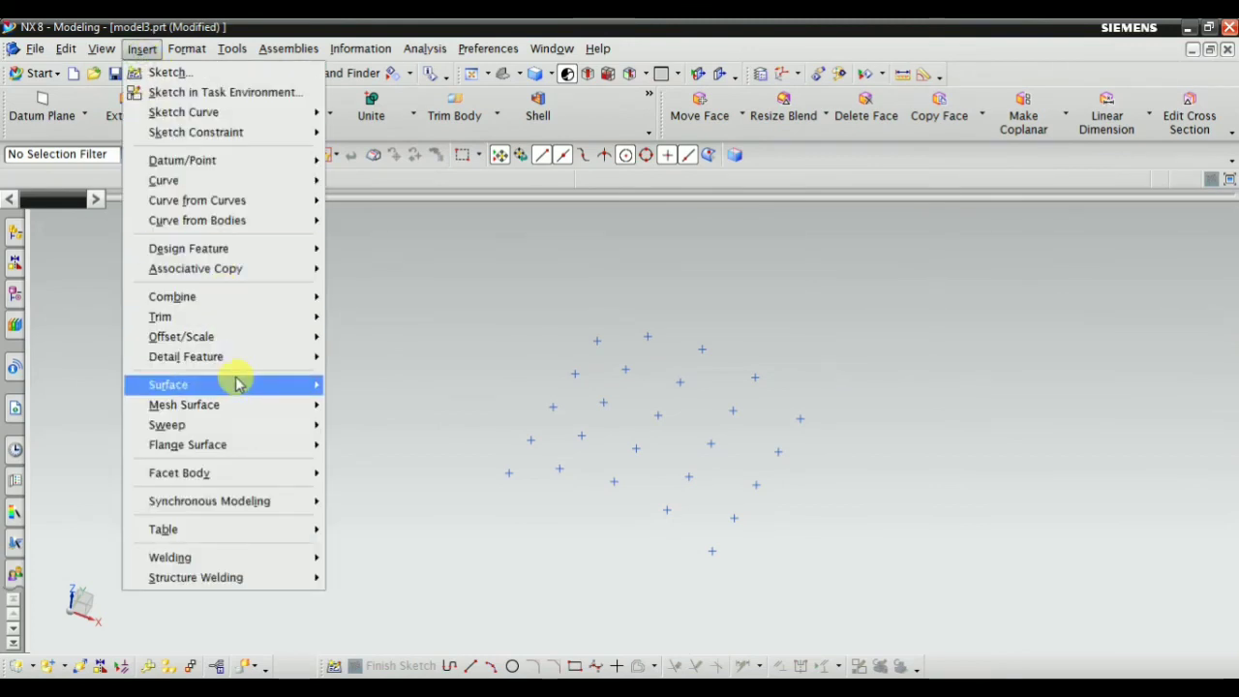
mouse_move(237, 384)
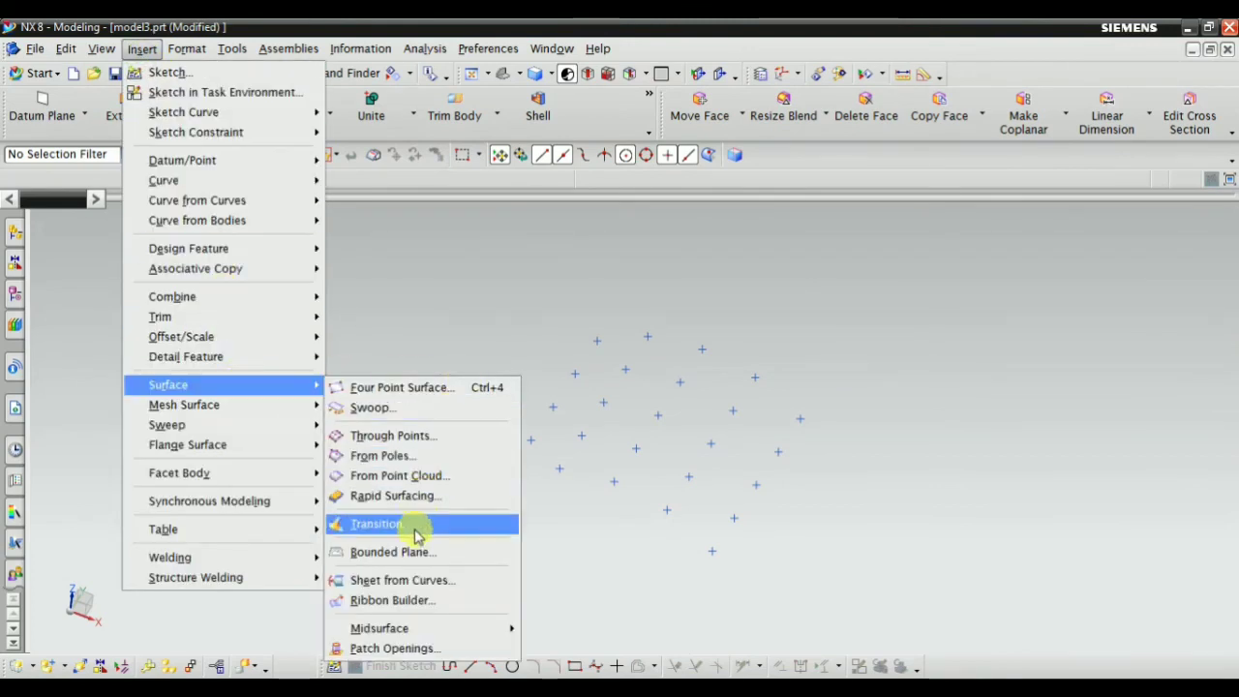
click(414, 476)
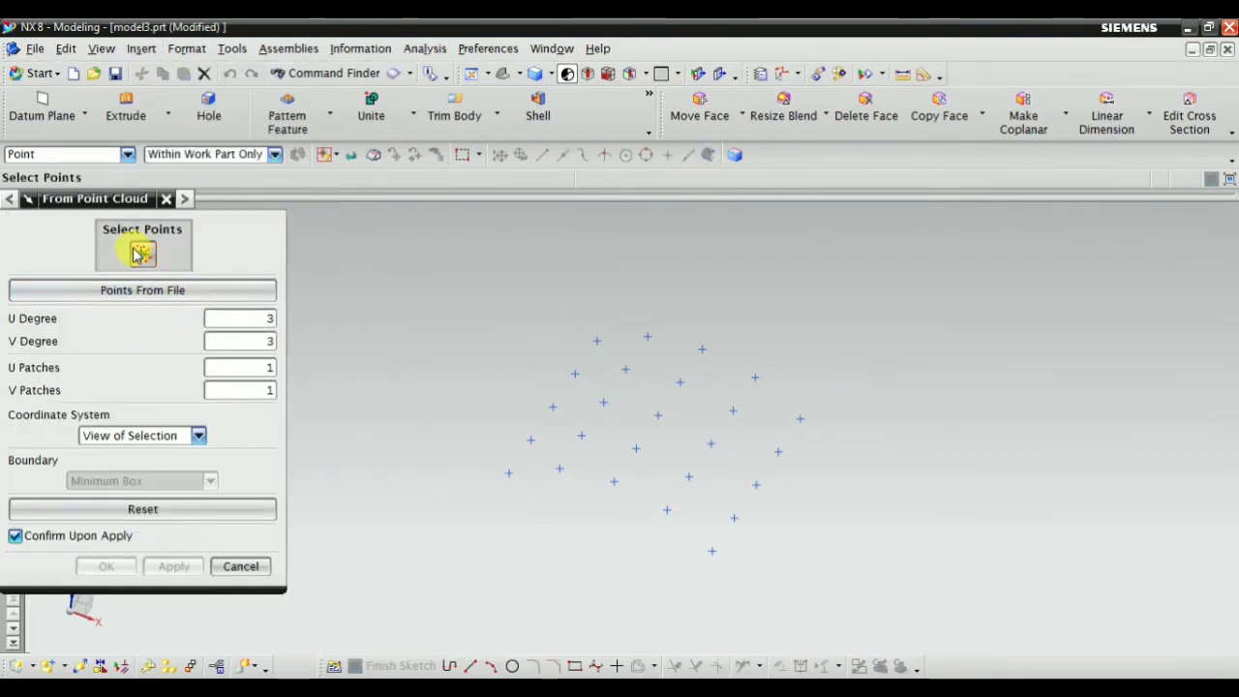
drag(694, 480, 760, 548)
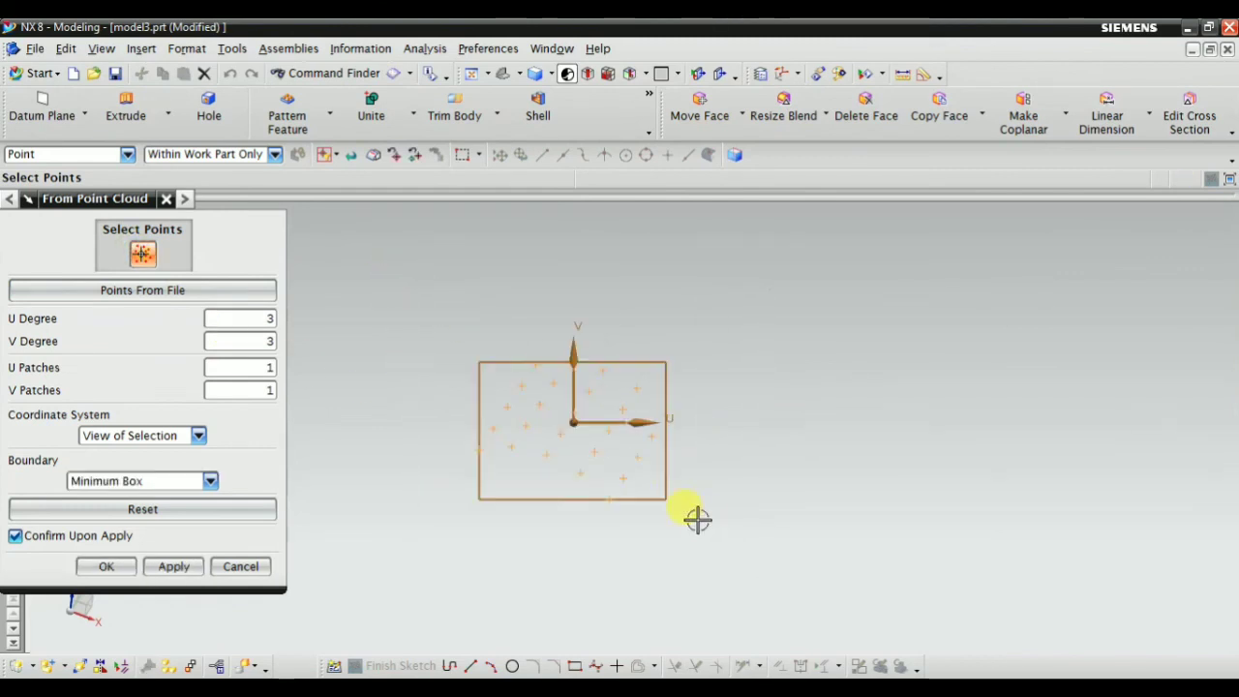
scroll(547, 484, up, 3)
middle_drag(537, 522, 527, 455)
click(152, 436)
click(138, 469)
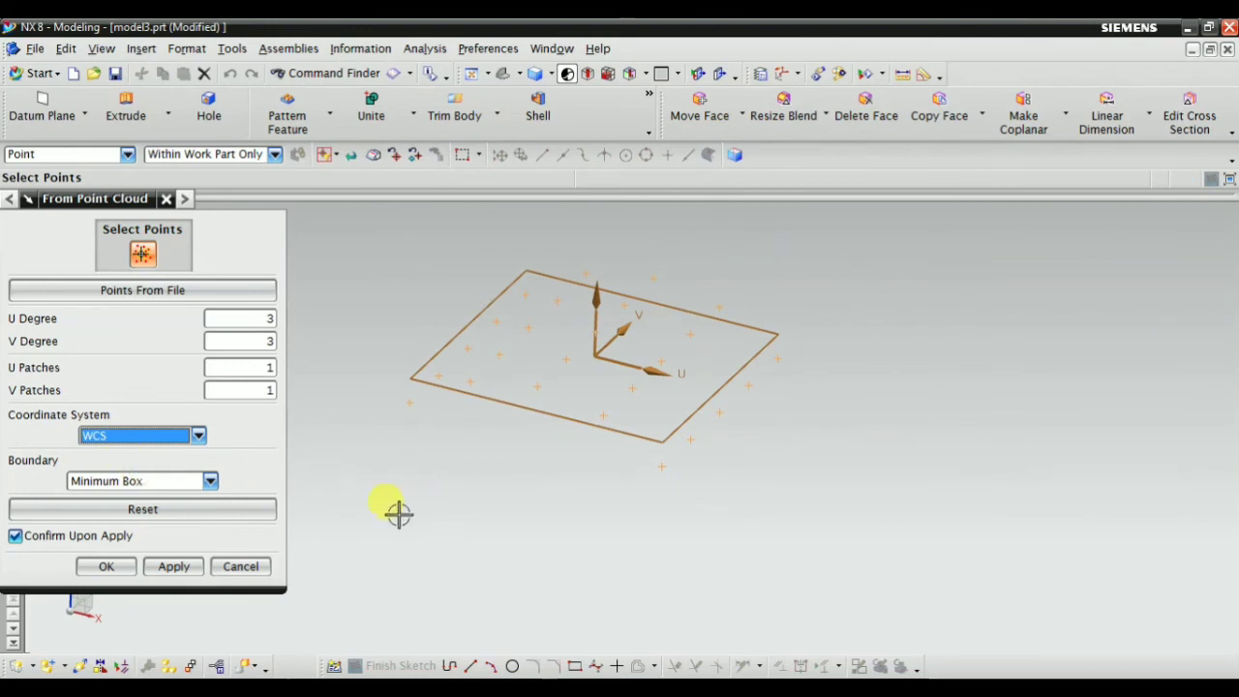
Step: Apply the From Point Cloud surface with U and V degree 3 and the minimum box boundary, accept it and close the command
click(174, 568)
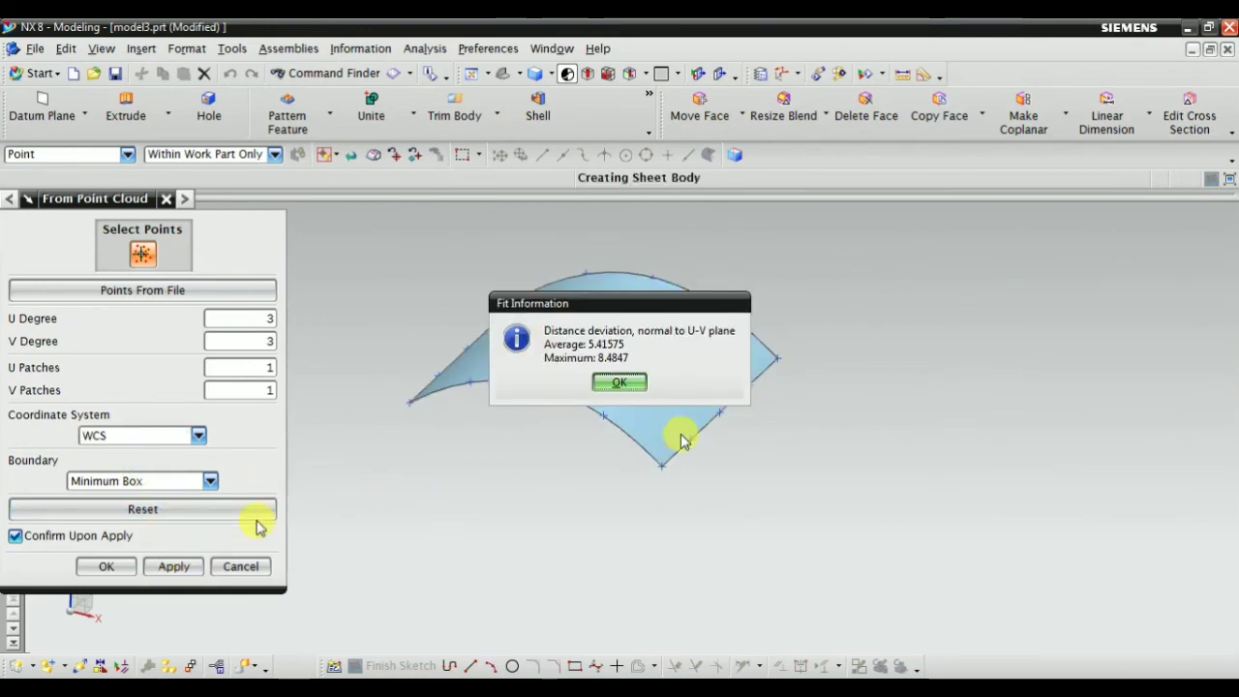
drag(653, 303, 1092, 311)
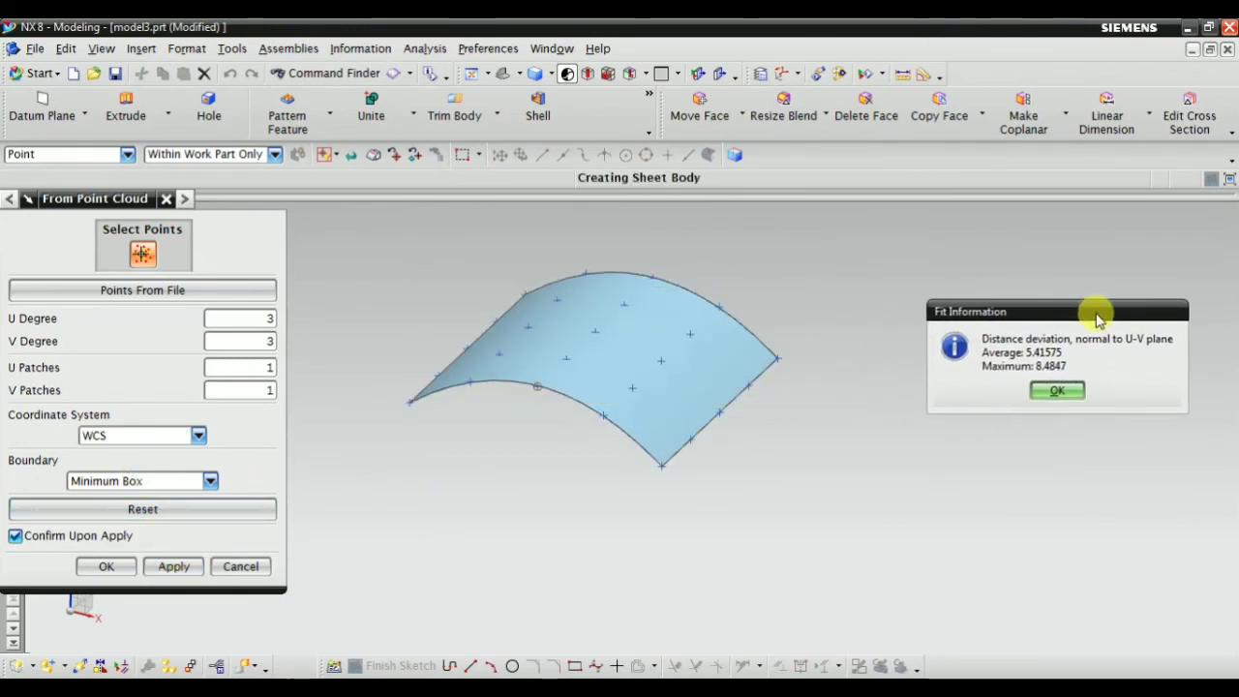
click(1053, 391)
click(103, 319)
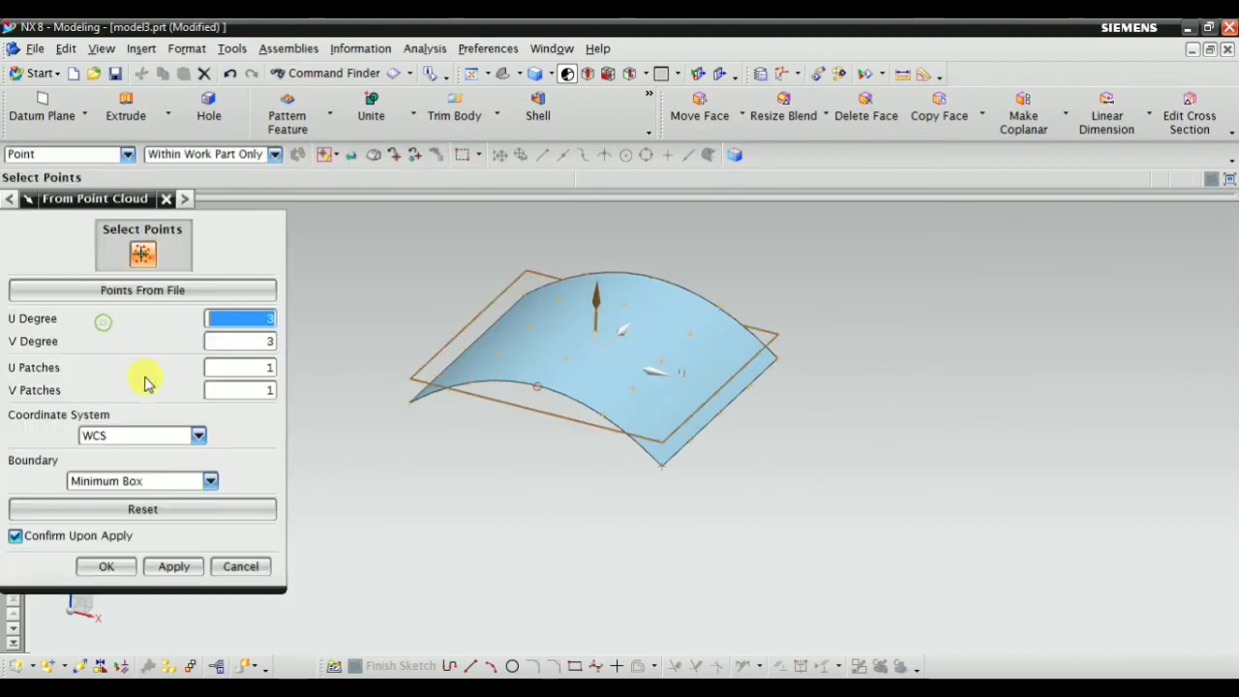
click(240, 566)
Step: Inspect the curved point cloud sheet body from several angles and identify it in the model history
mouse_move(478, 484)
middle_down()
mouse_move(553, 442)
mouse_move(455, 450)
mouse_move(523, 423)
mouse_move(489, 484)
middle_up()
right_click(251, 298)
click(263, 321)
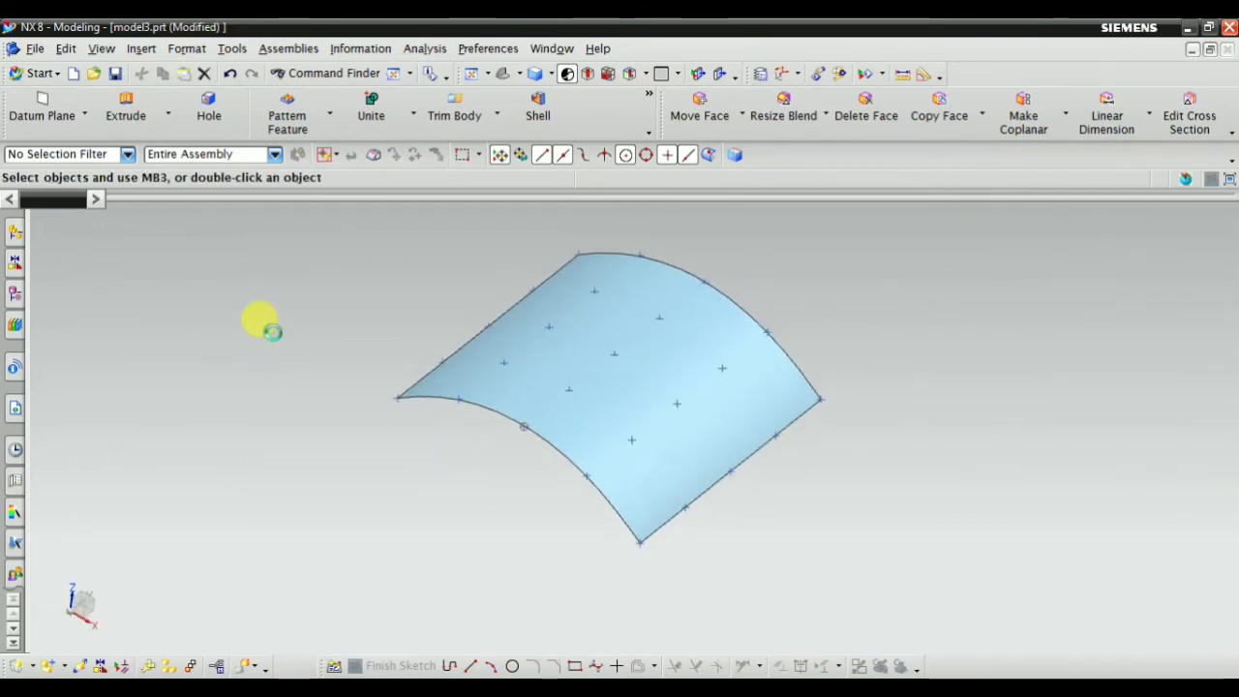
click(11, 295)
click(108, 388)
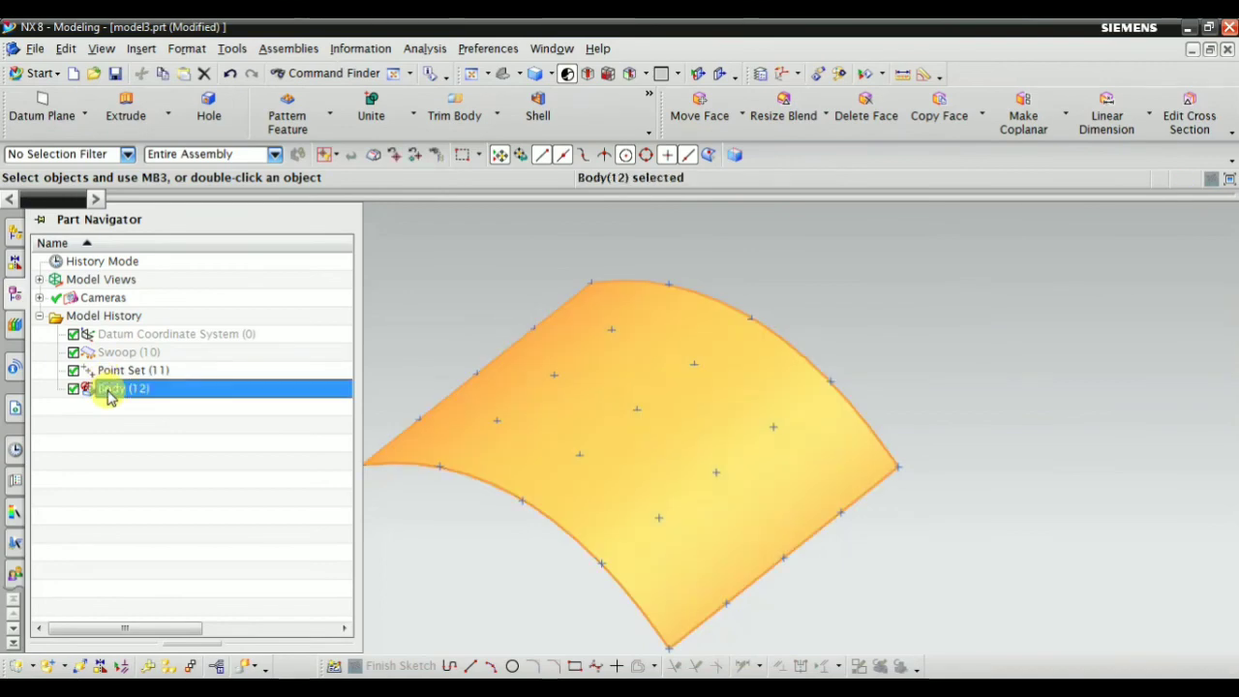
mouse_move(628, 472)
middle_down()
mouse_move(631, 367)
mouse_move(630, 471)
mouse_move(633, 456)
middle_up()
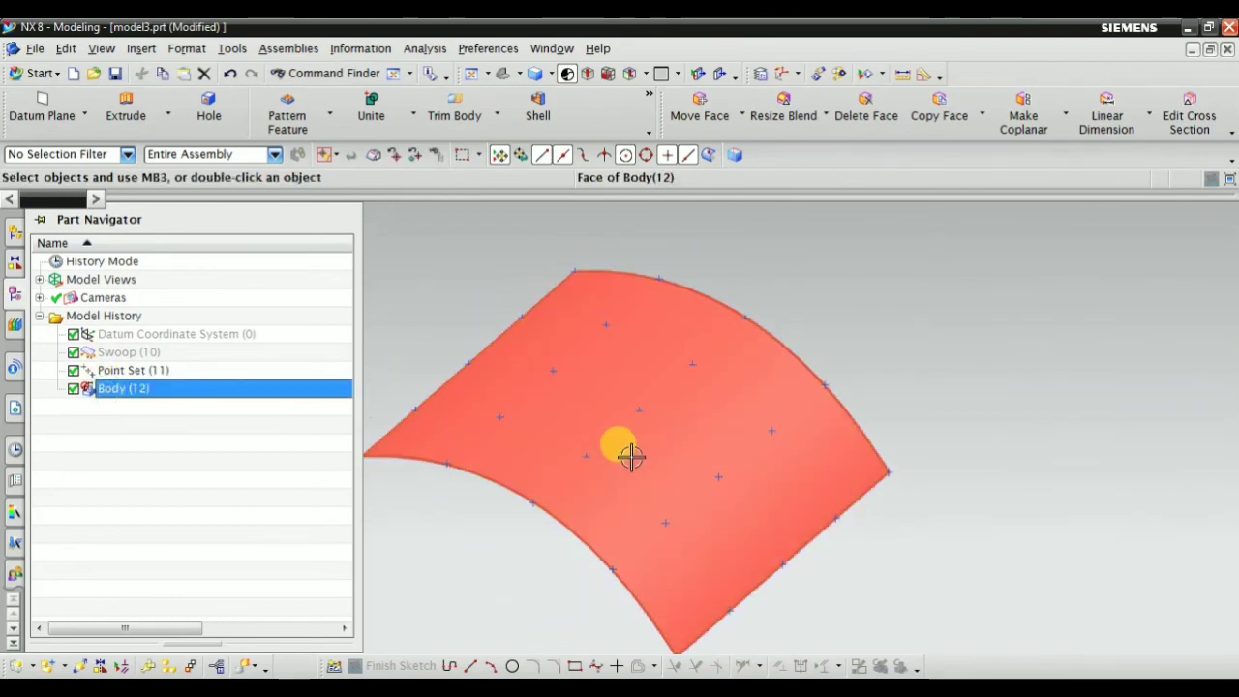
click(118, 412)
click(124, 389)
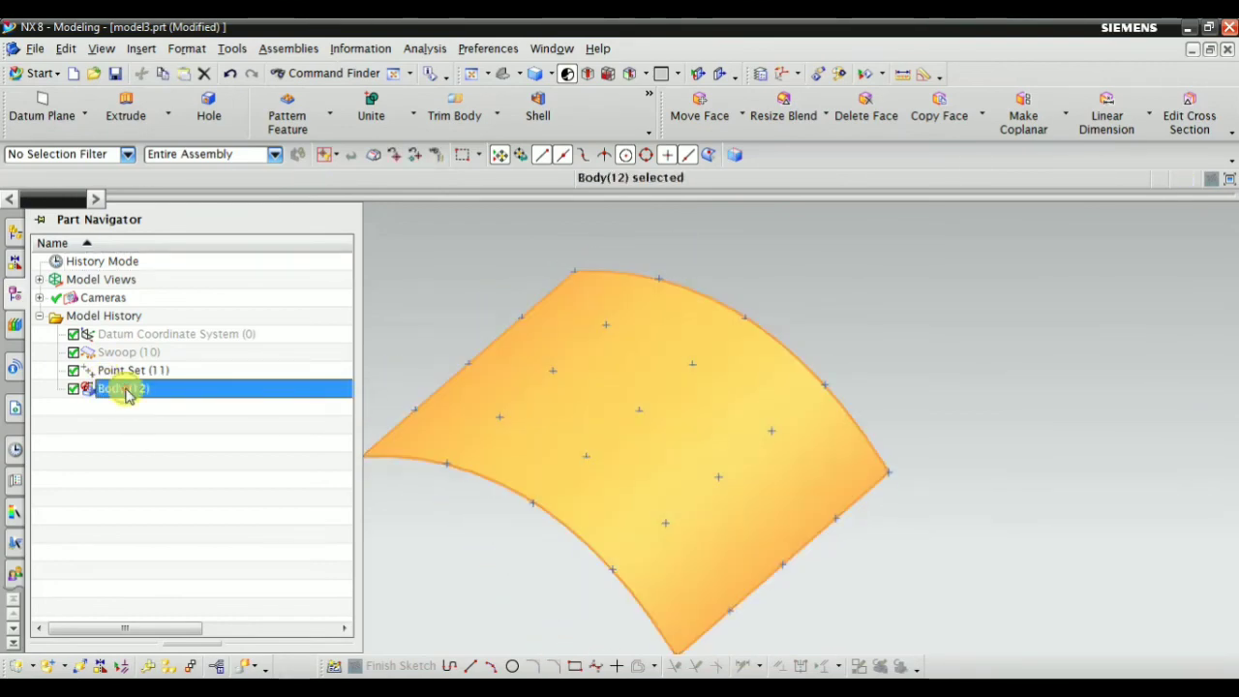
right_click(123, 389)
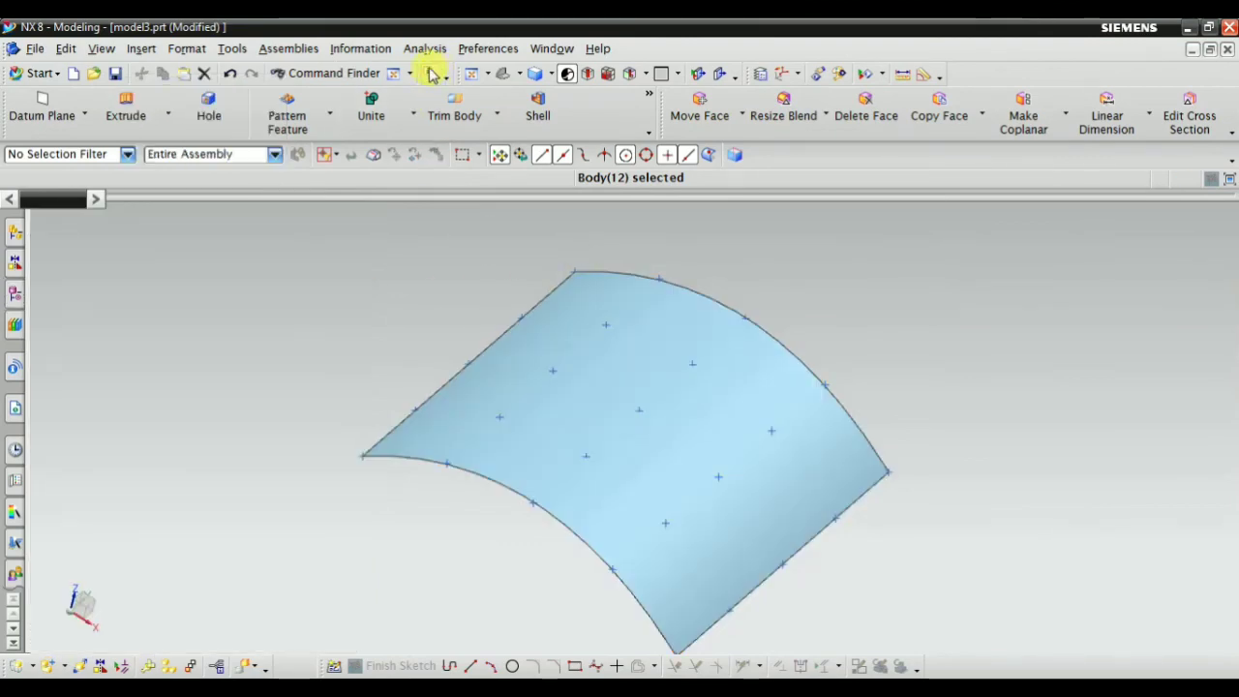
click(503, 73)
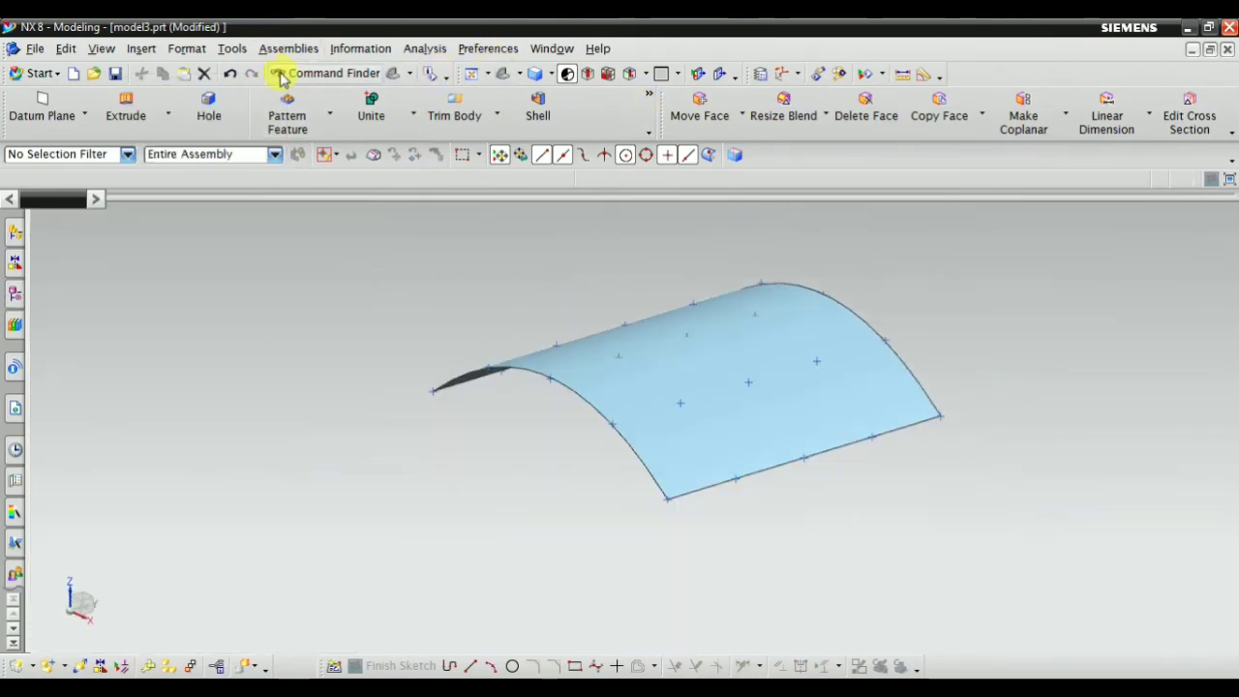
click(142, 50)
mouse_move(205, 387)
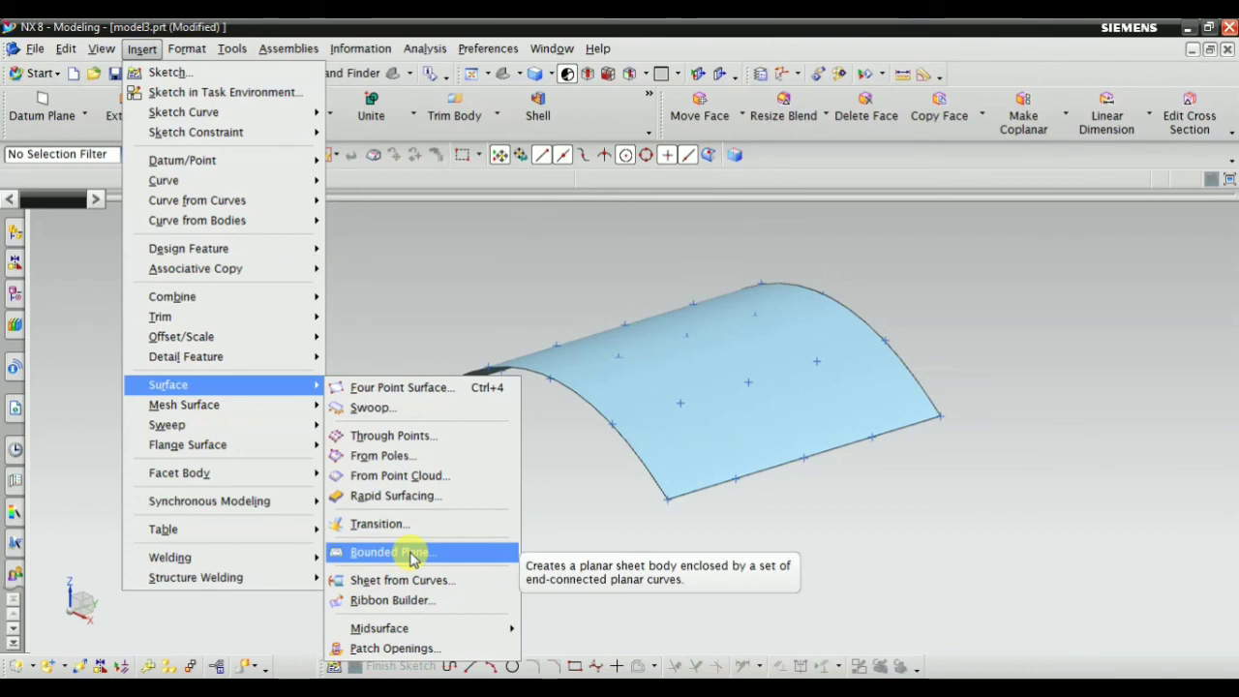
click(1095, 558)
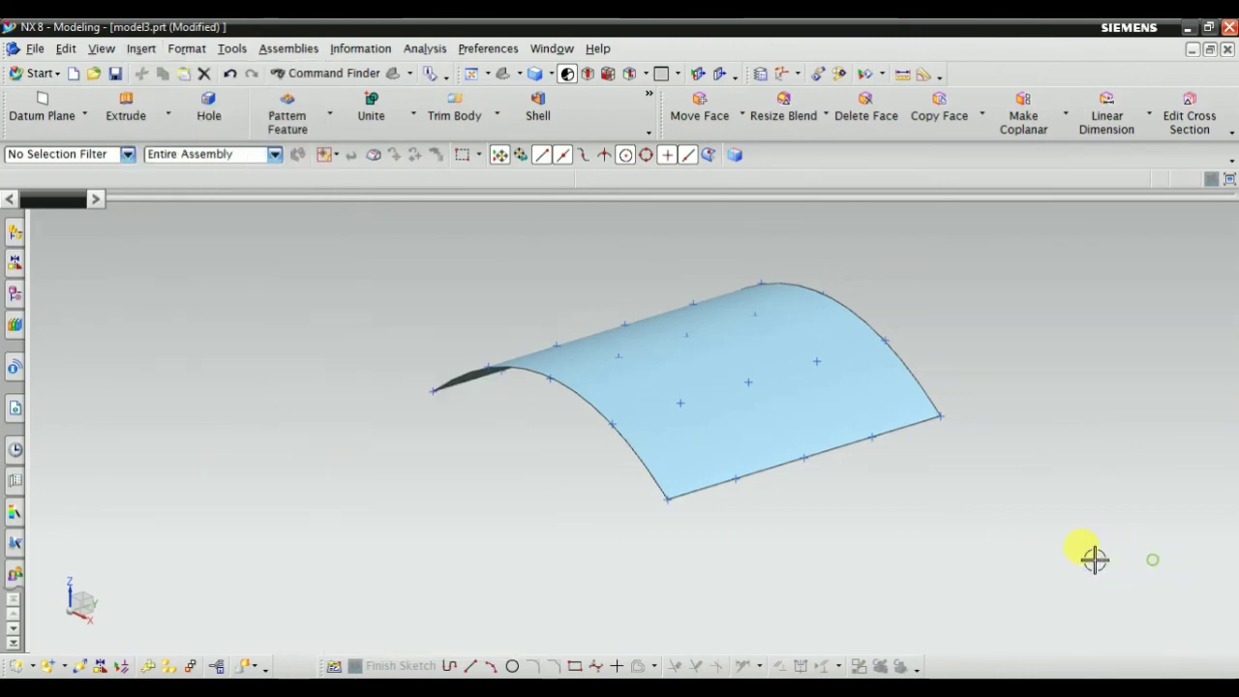